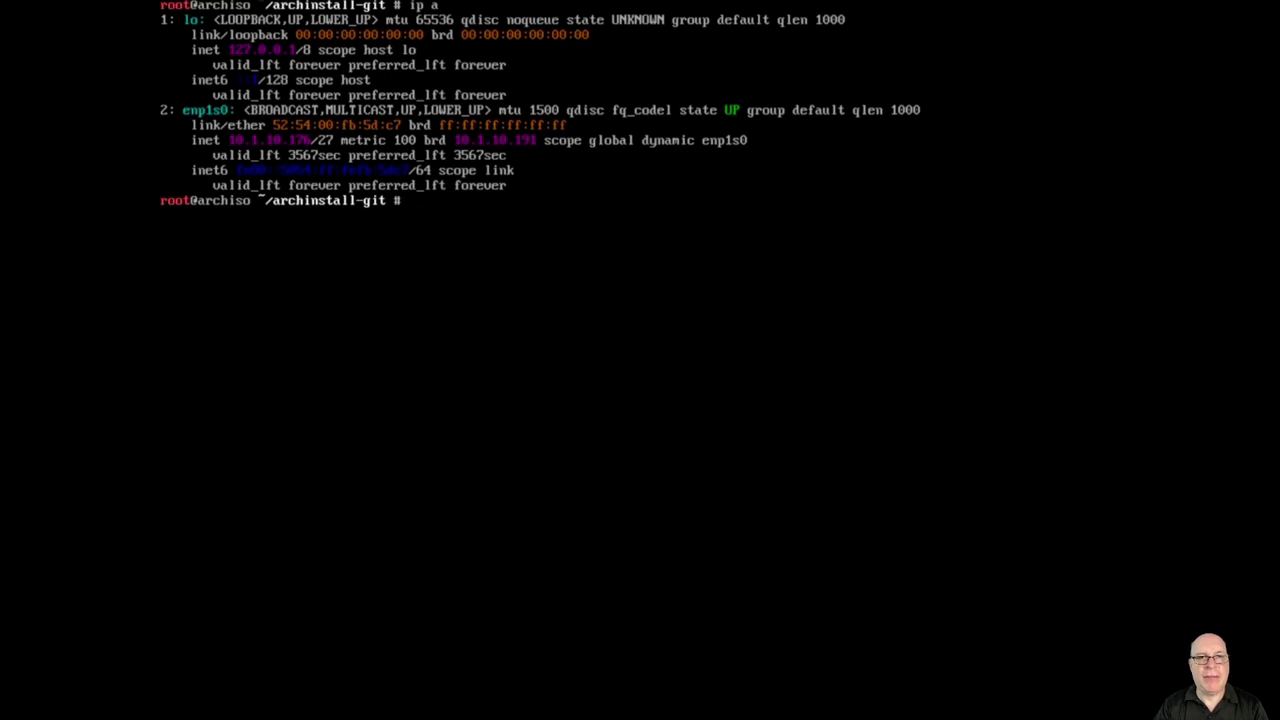
# Step: Ping 1.1.1.1 to test the network connection, stop the ping, and list the block devices with lsblk
pyautogui.write('ping 1.1.1.1')
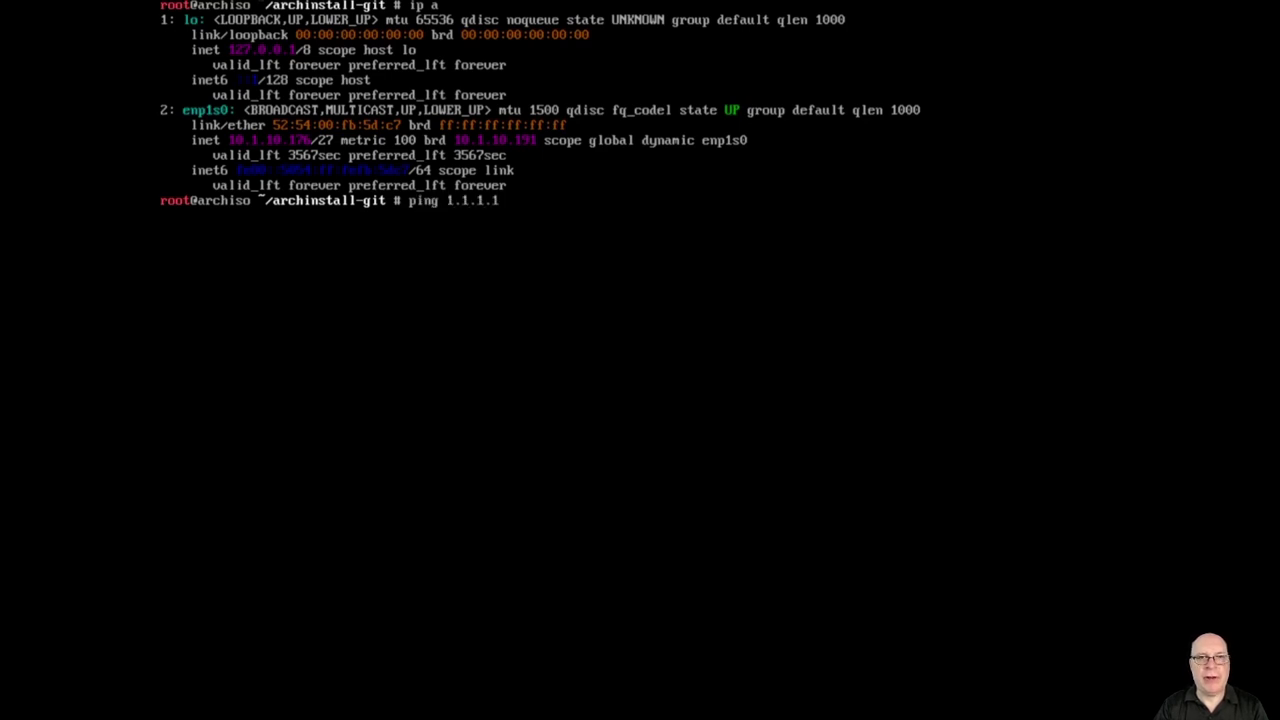
pyautogui.press('Return')
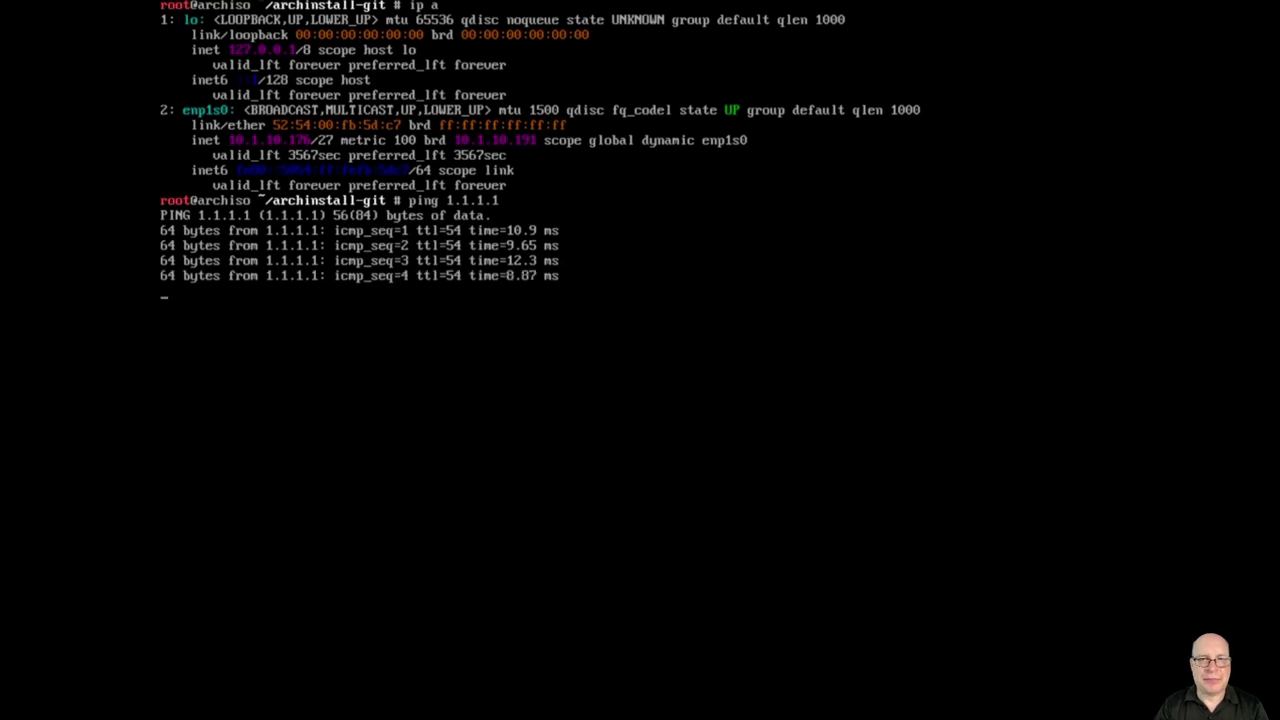
pyautogui.hotkey('ctrl', 'c')
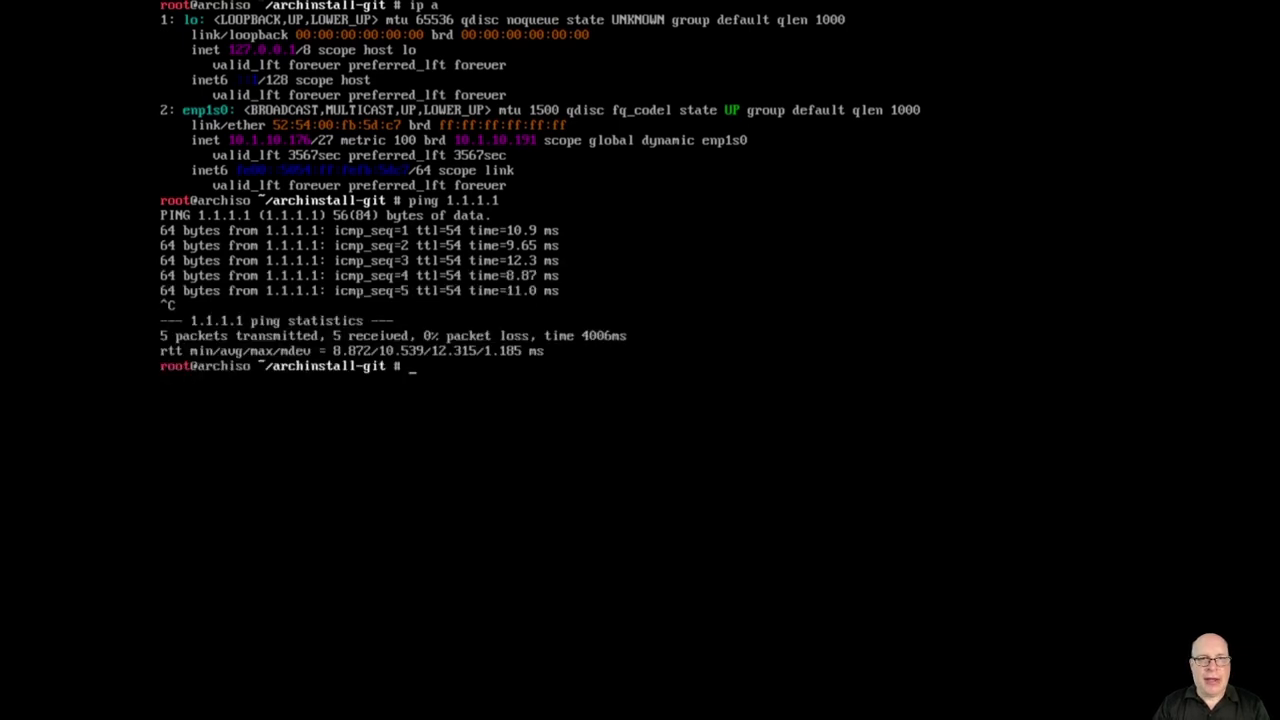
pyautogui.write('lsblk')
pyautogui.press('Return')
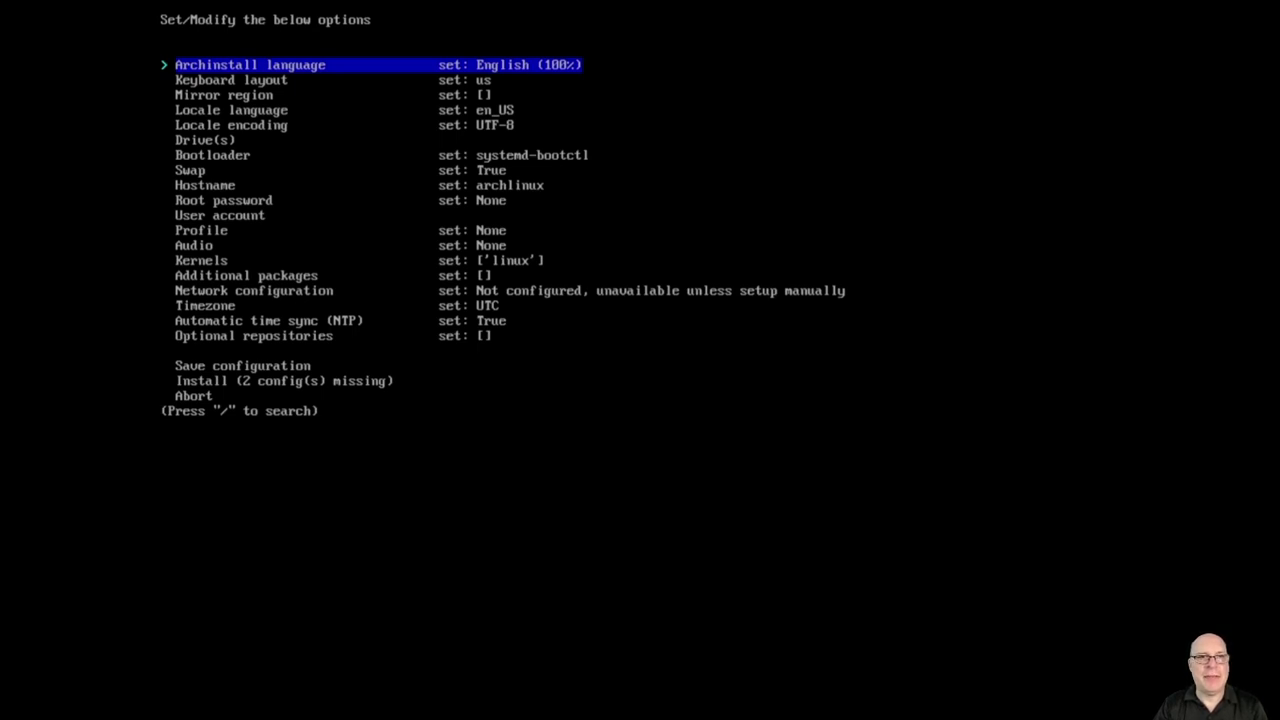
# Step: Set the mirror region for package downloads to United States
pyautogui.press('Down')
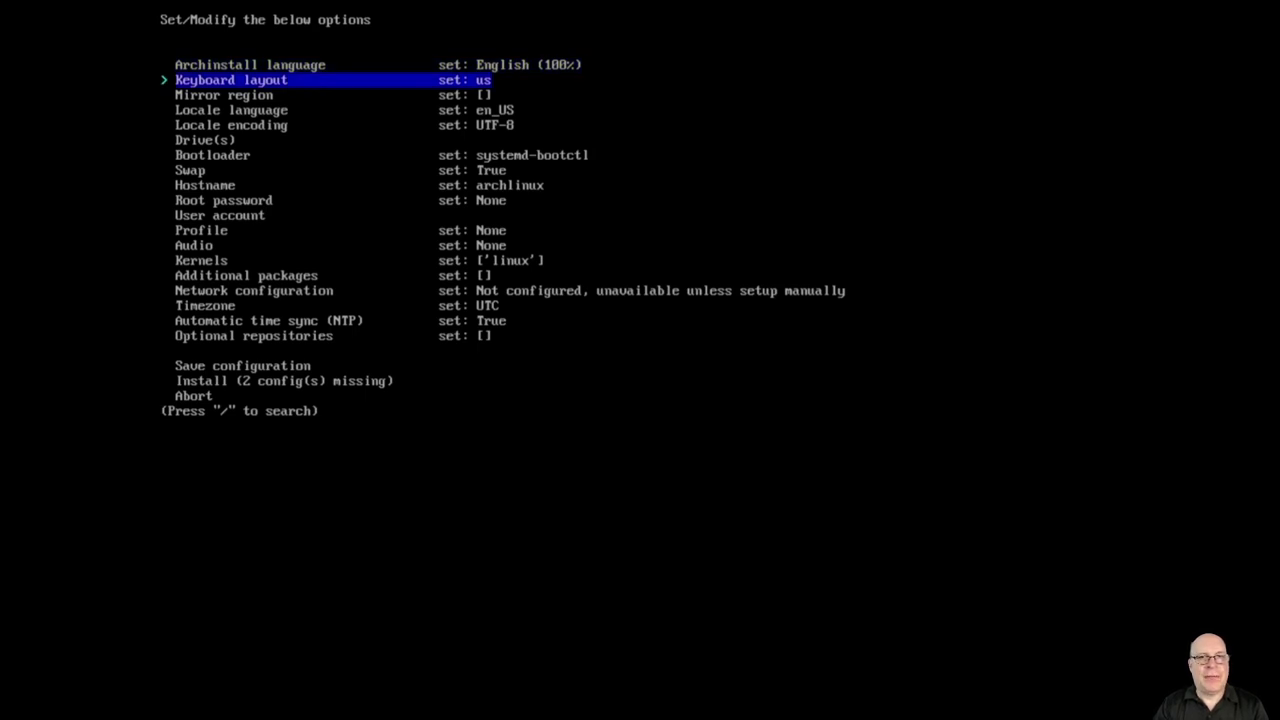
pyautogui.press('Down')
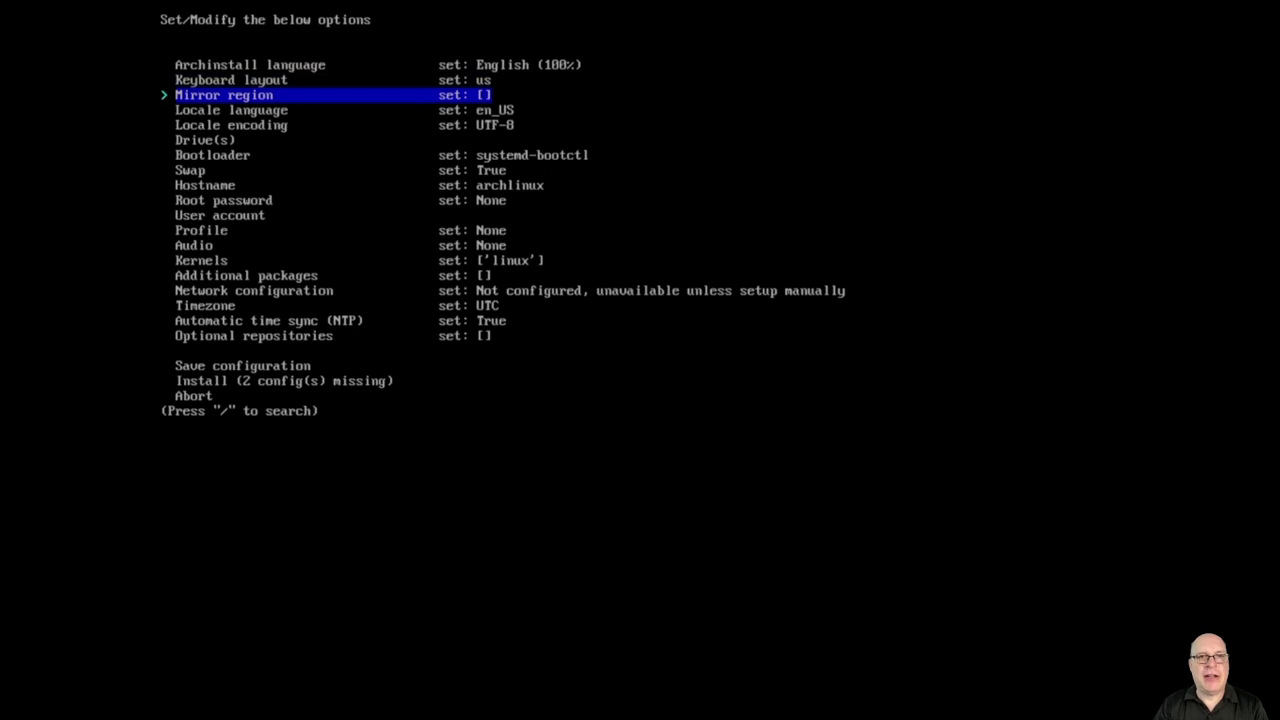
pyautogui.press('Return')
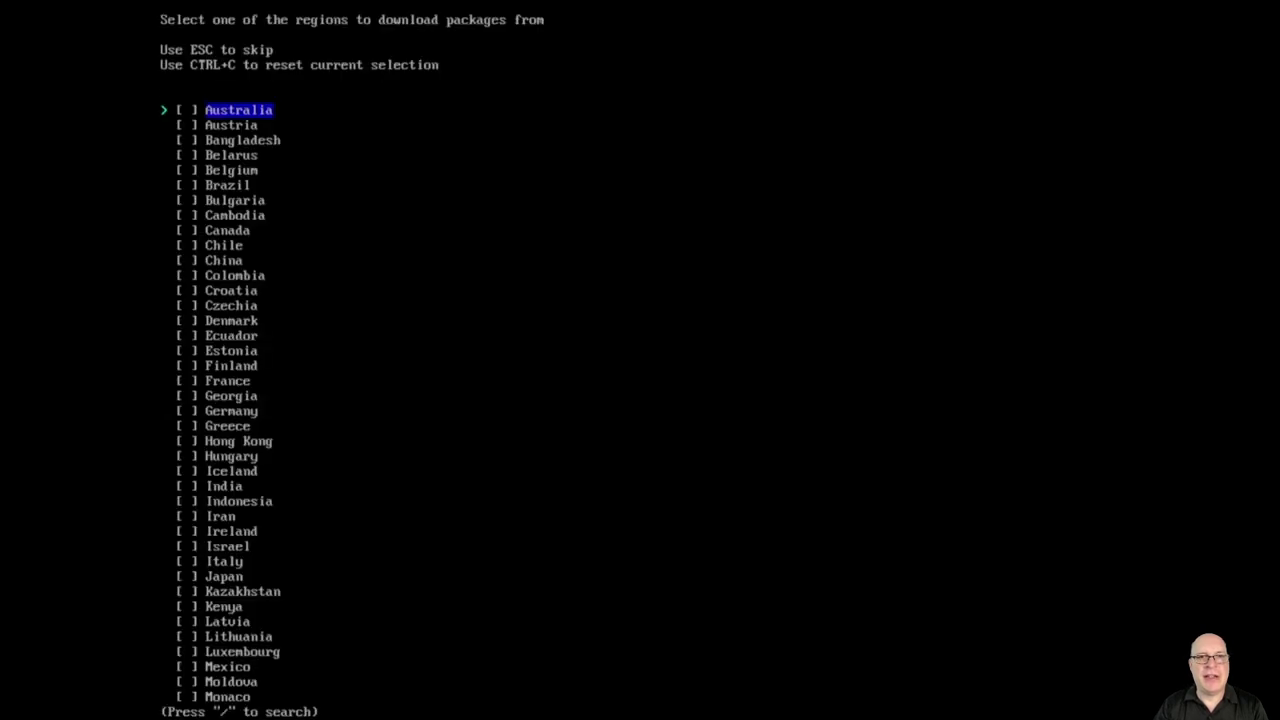
pyautogui.press('Up')
pyautogui.press('Up')
pyautogui.press('Up')
pyautogui.press('space')
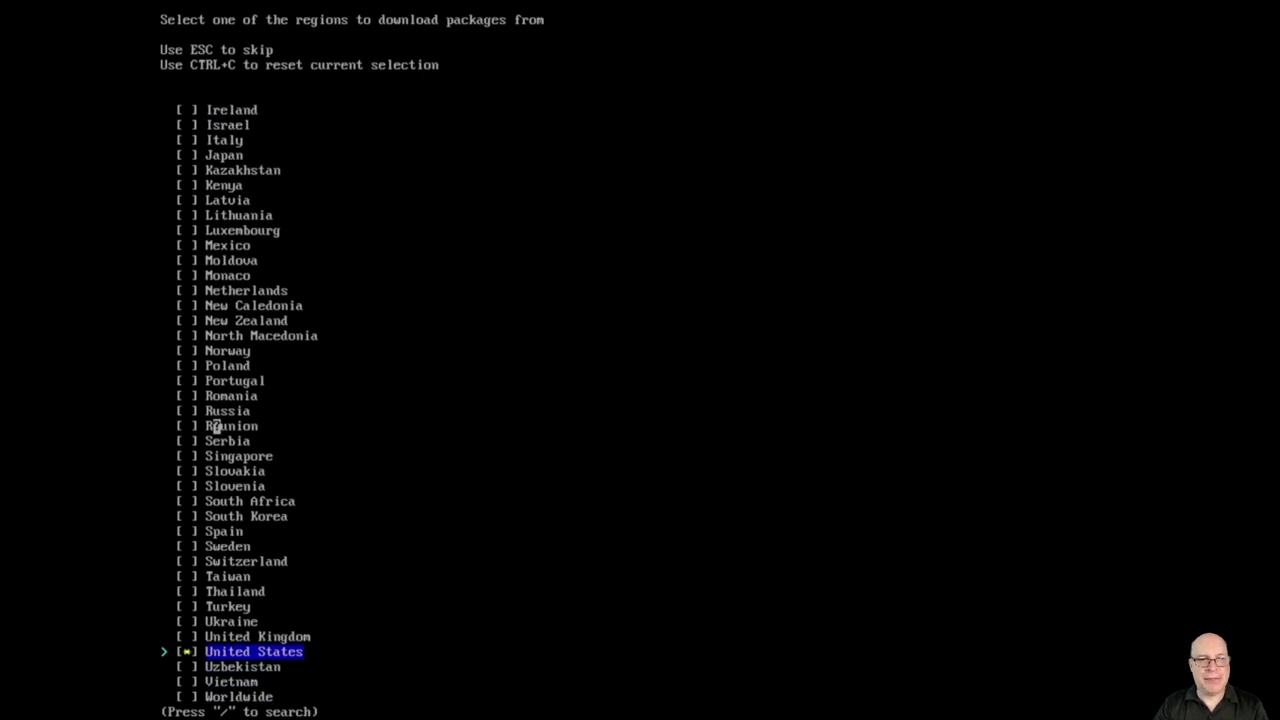
pyautogui.press('Return')
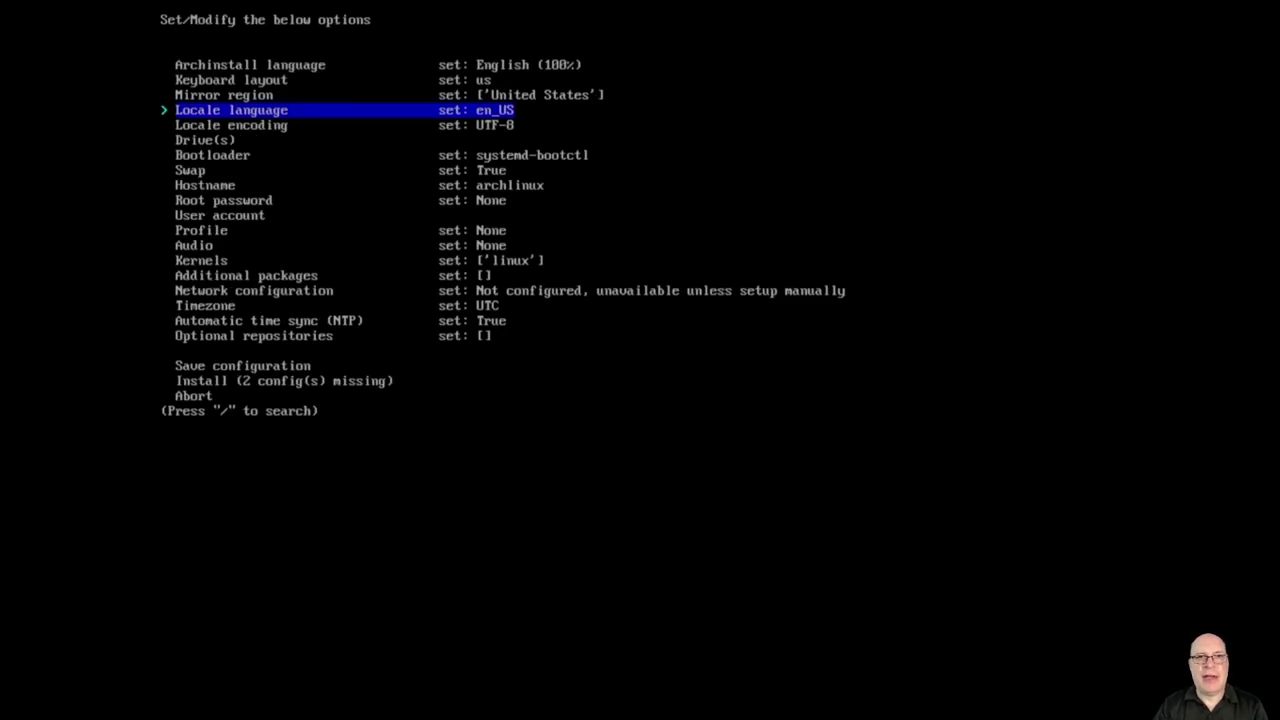
# Step: Choose the 32.0GB /dev/vda block device as the installation drive
pyautogui.press('Down')
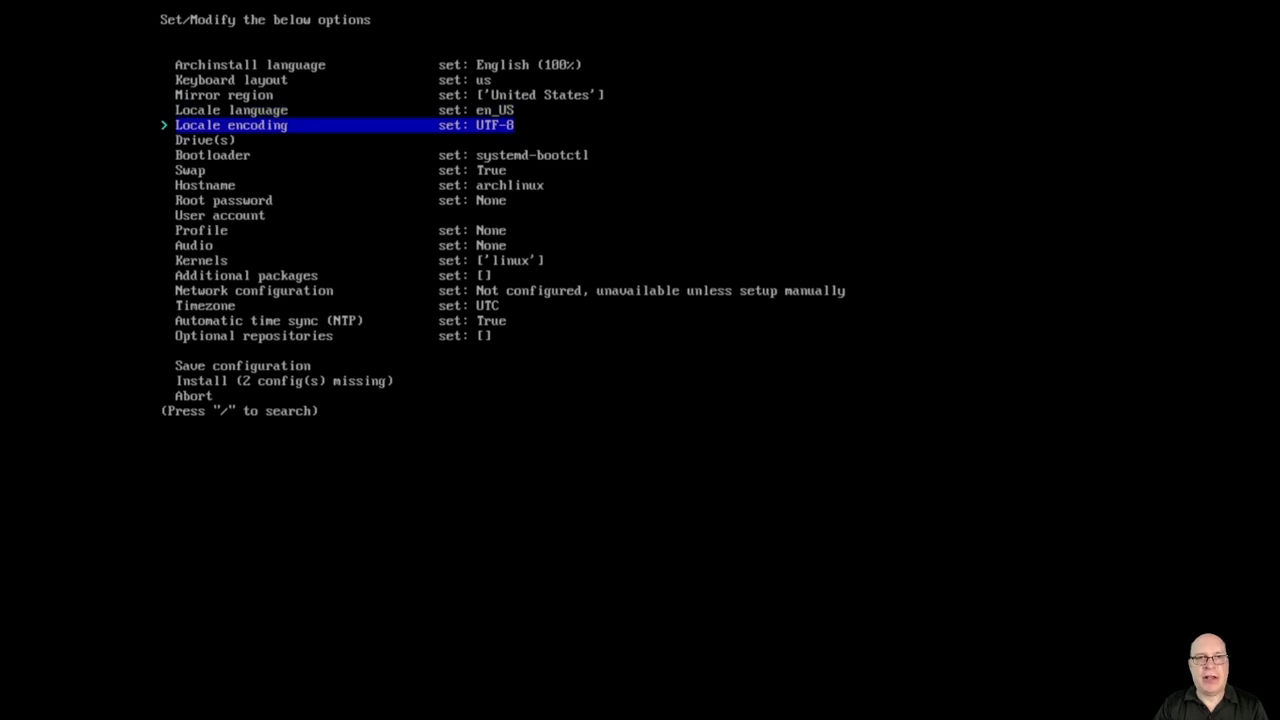
pyautogui.press('Down')
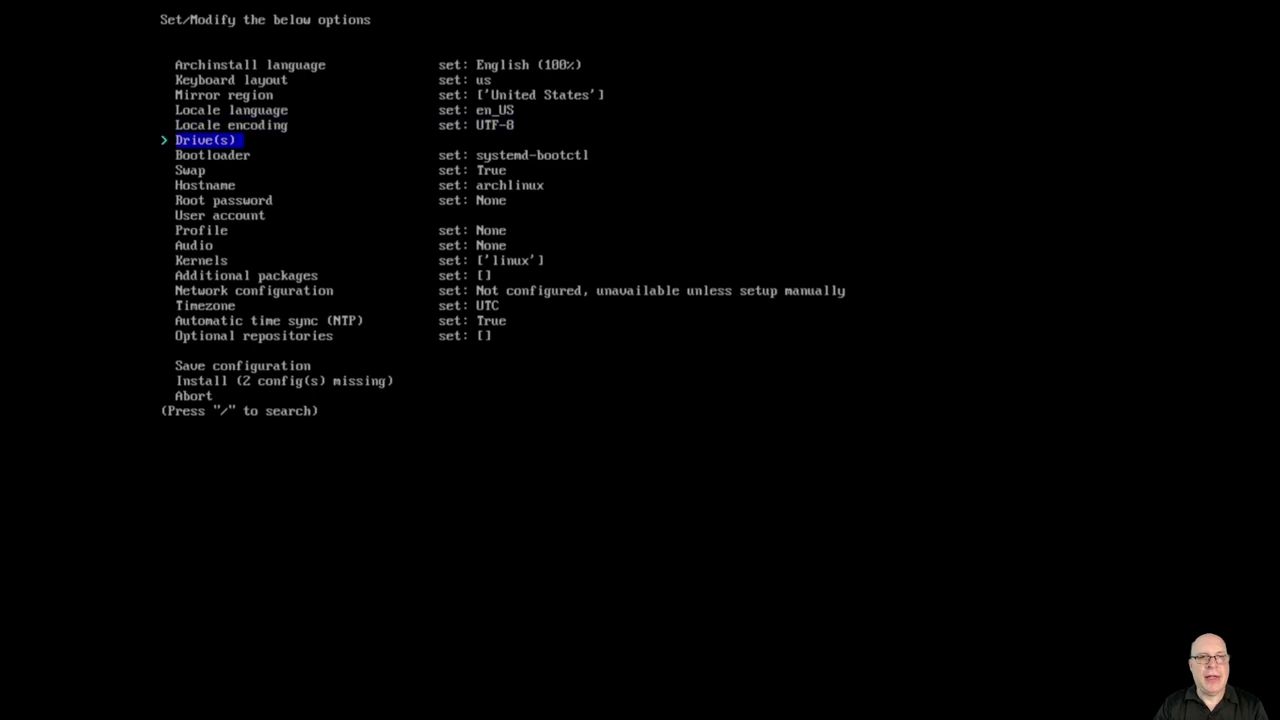
pyautogui.press('Return')
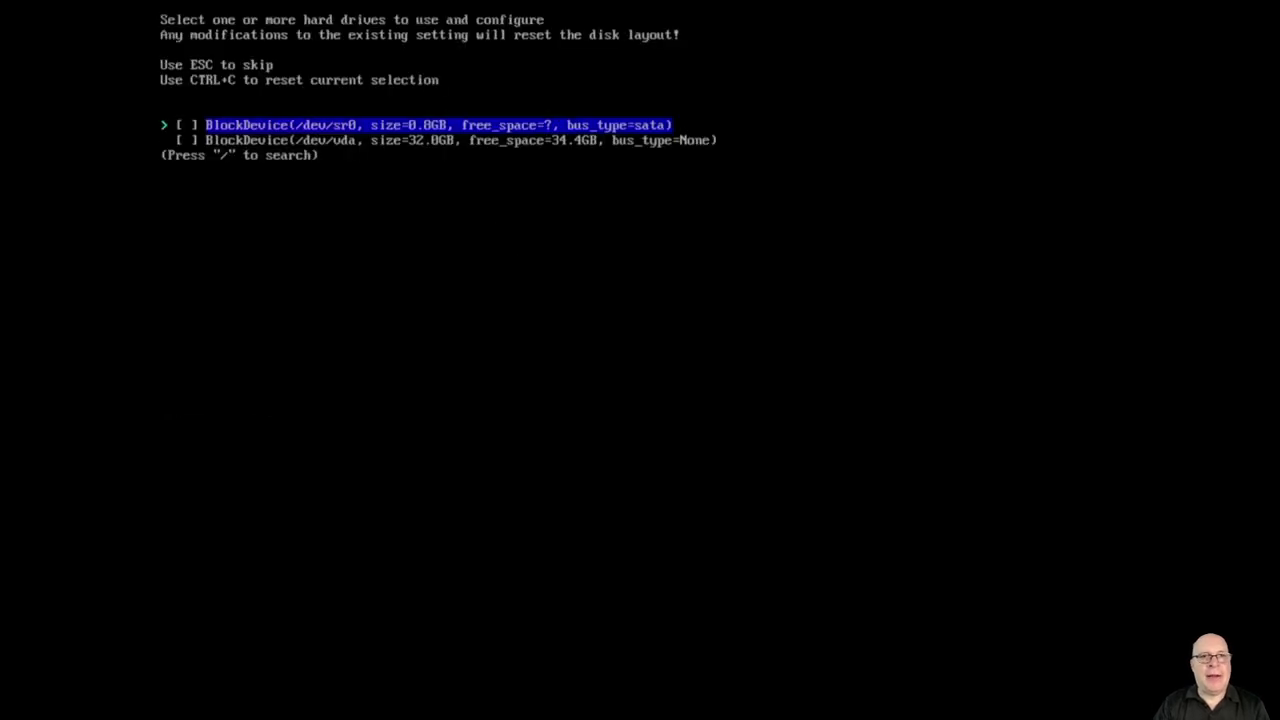
pyautogui.press('Down')
pyautogui.press('space')
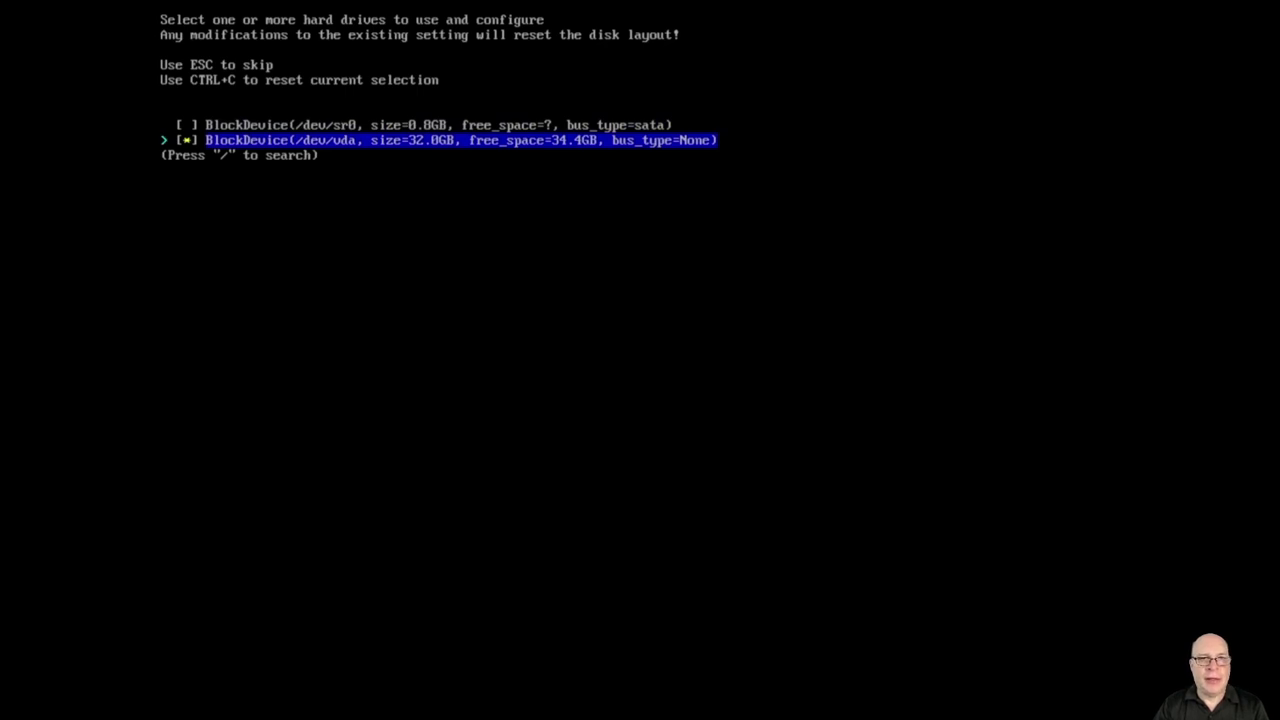
pyautogui.press('Return')
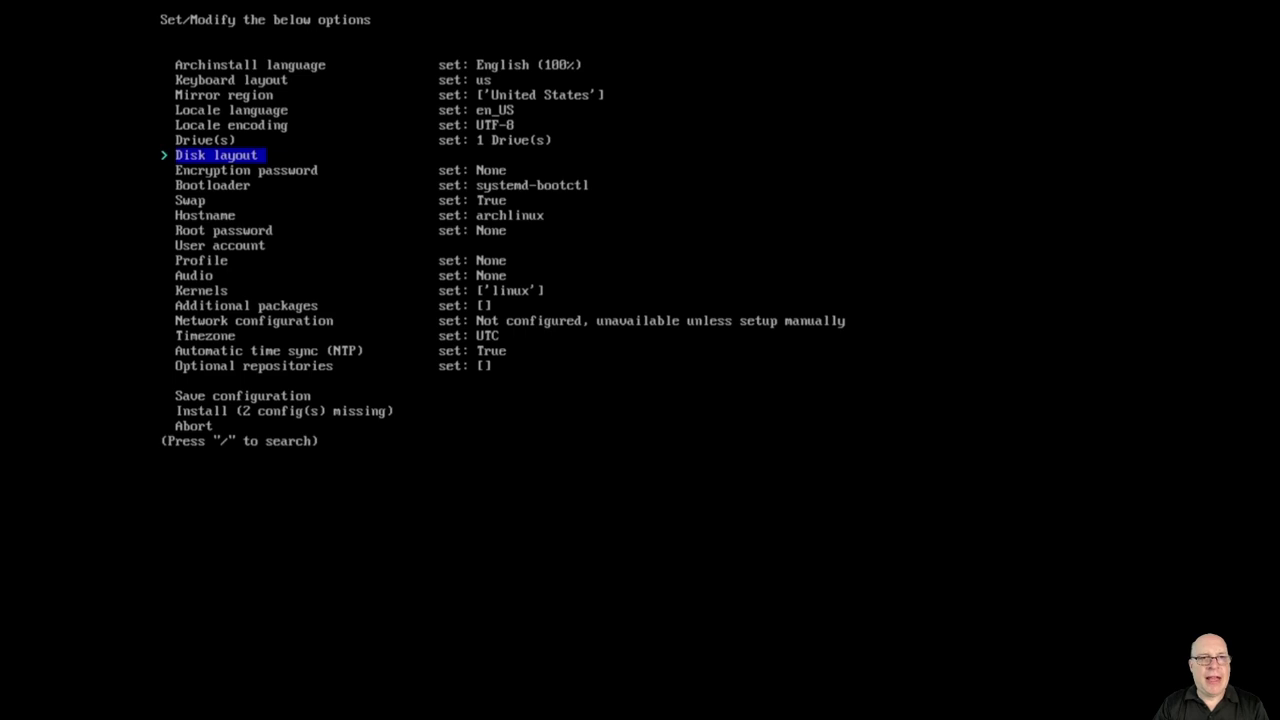
# Step: Set the disk layout to wipe the drive with the best-effort default layout, using btrfs with default subvolumes and compression
pyautogui.press('Return')
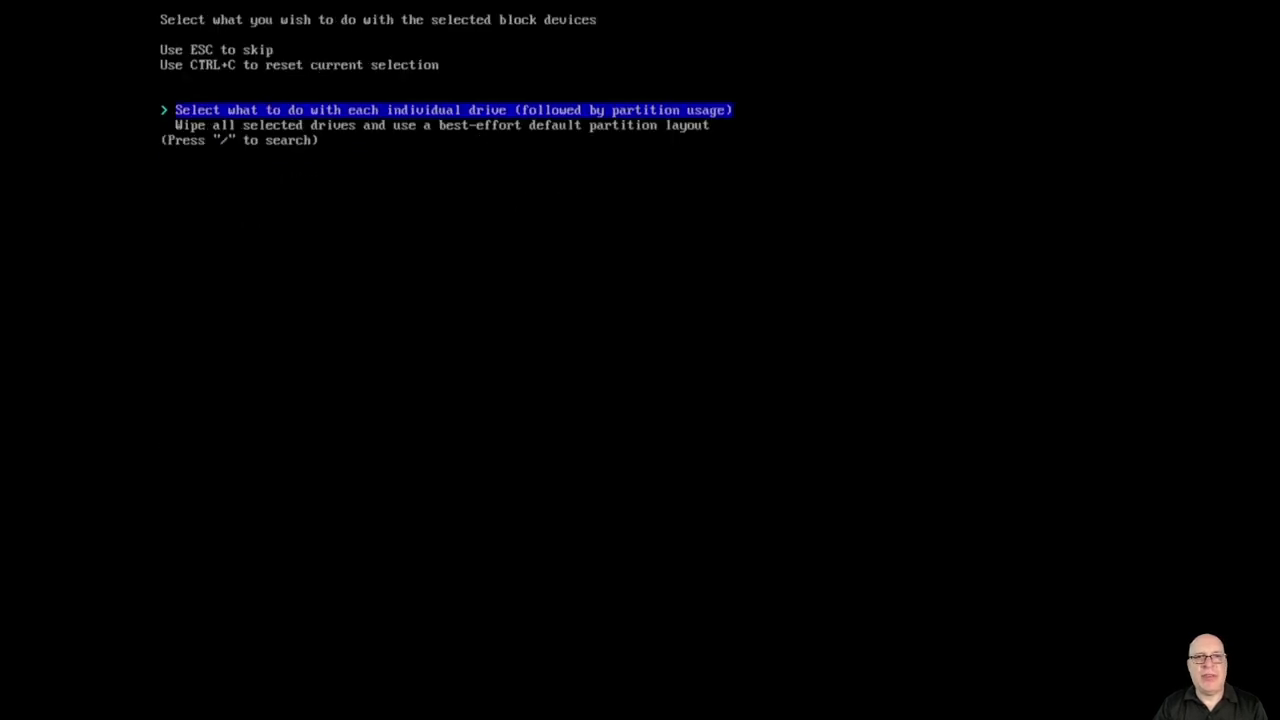
pyautogui.press('Down')
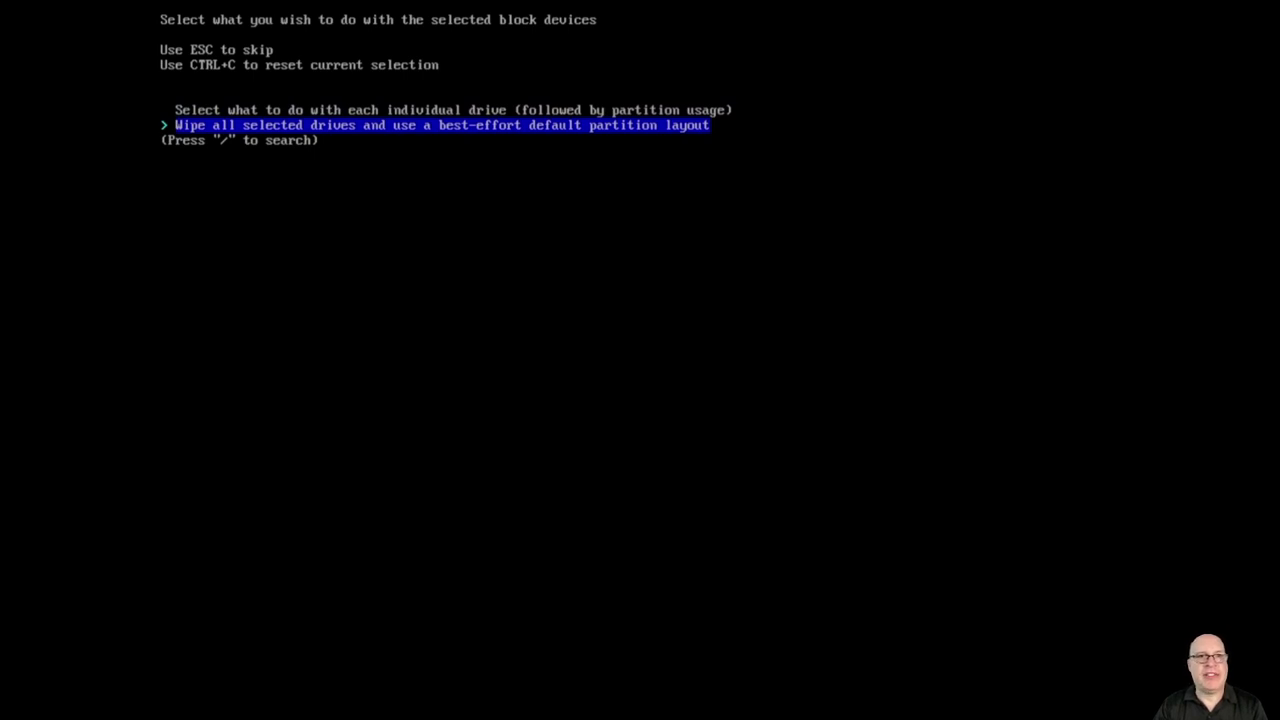
pyautogui.press('Return')
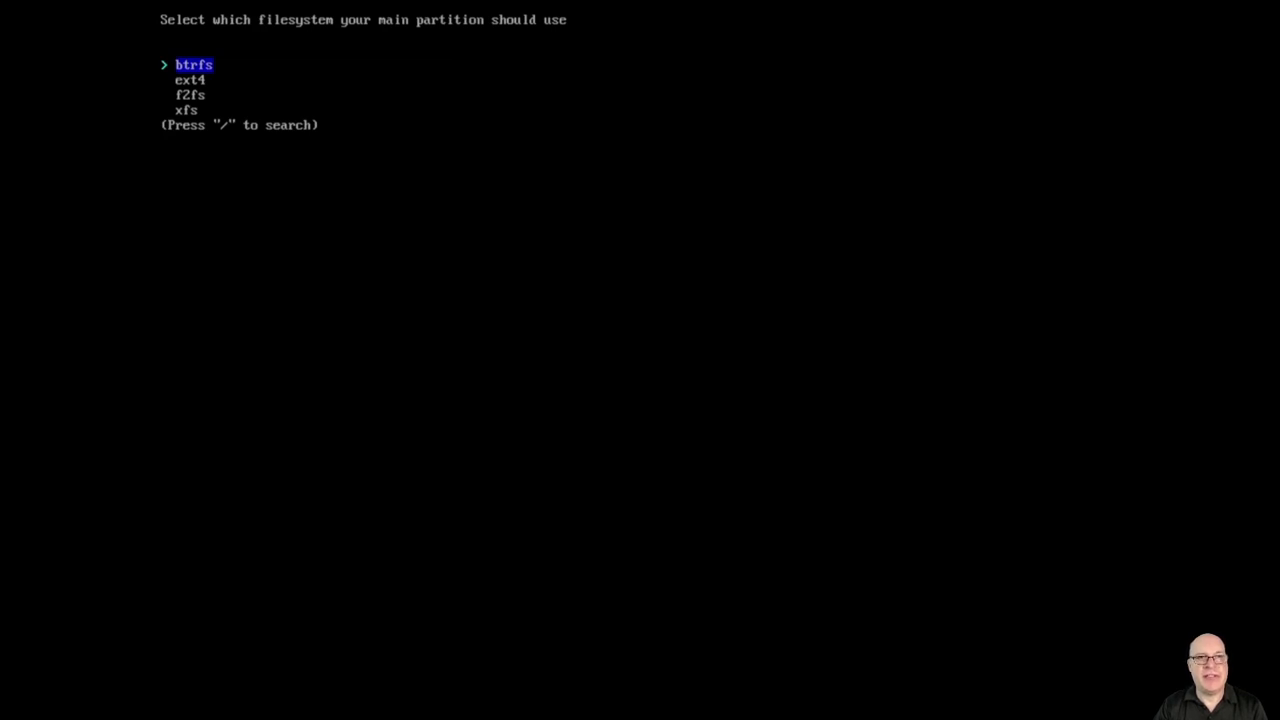
pyautogui.press('Return')
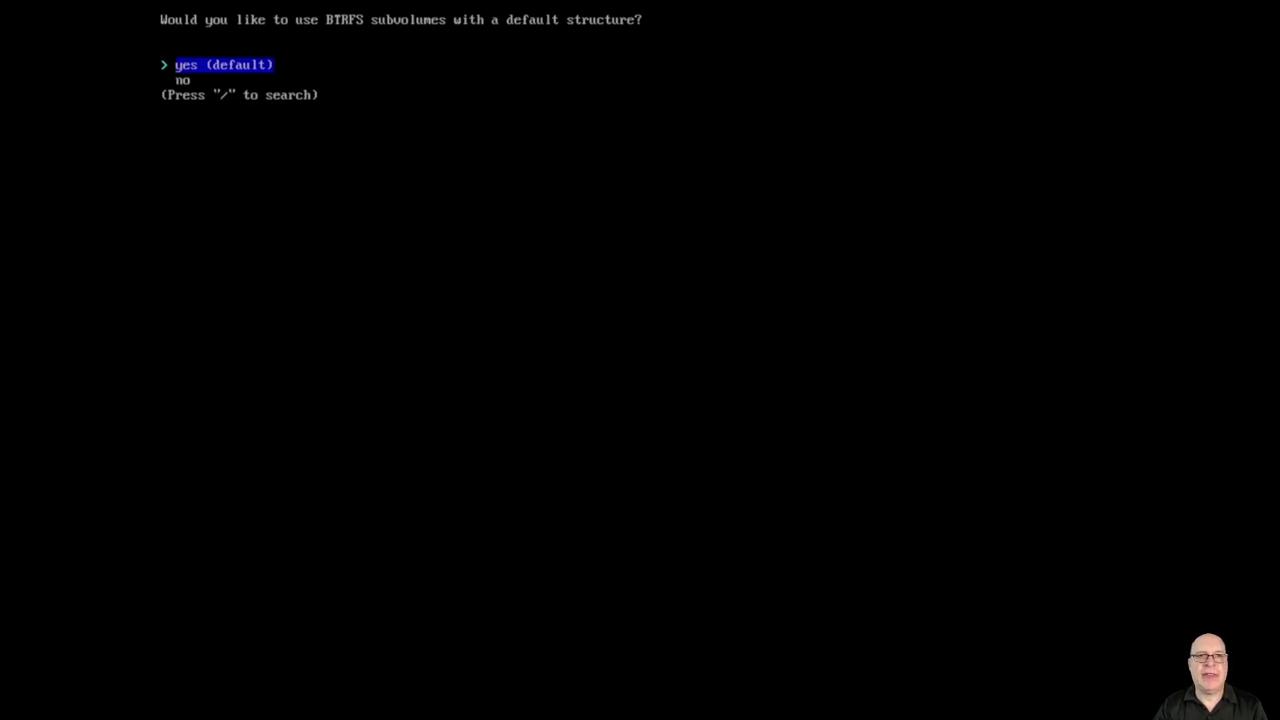
pyautogui.press('Return')
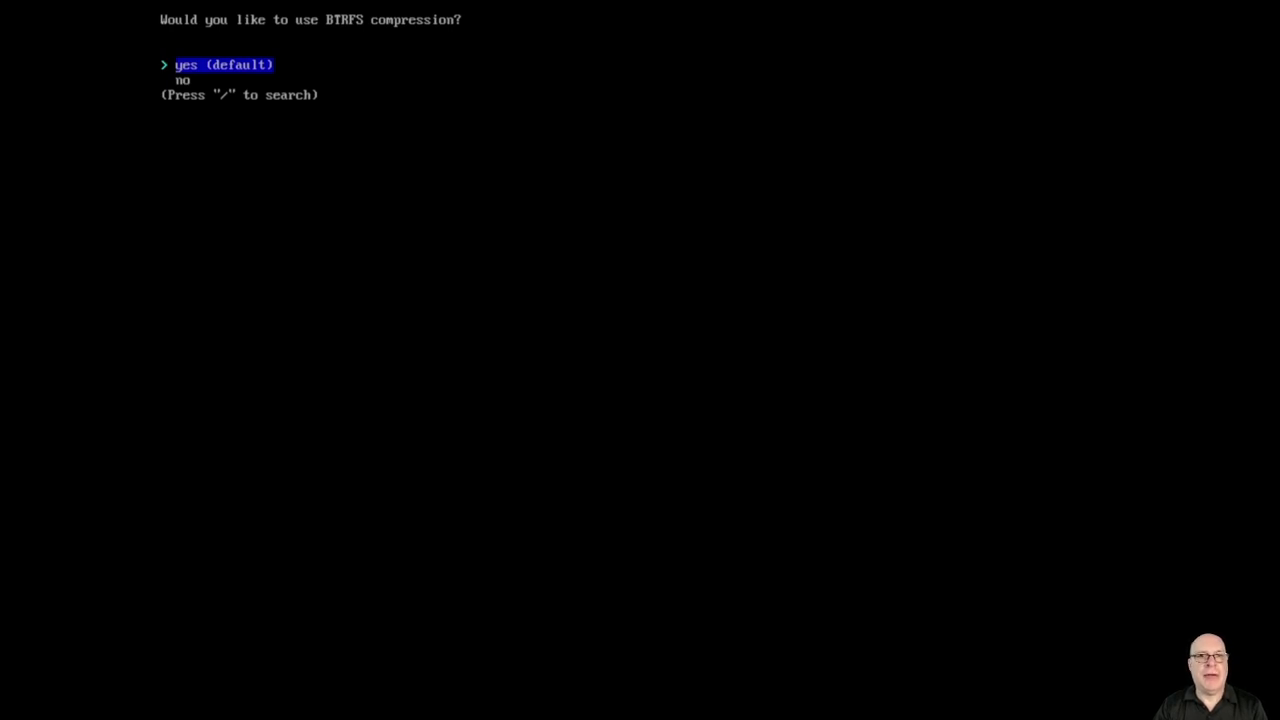
pyautogui.press('Return')
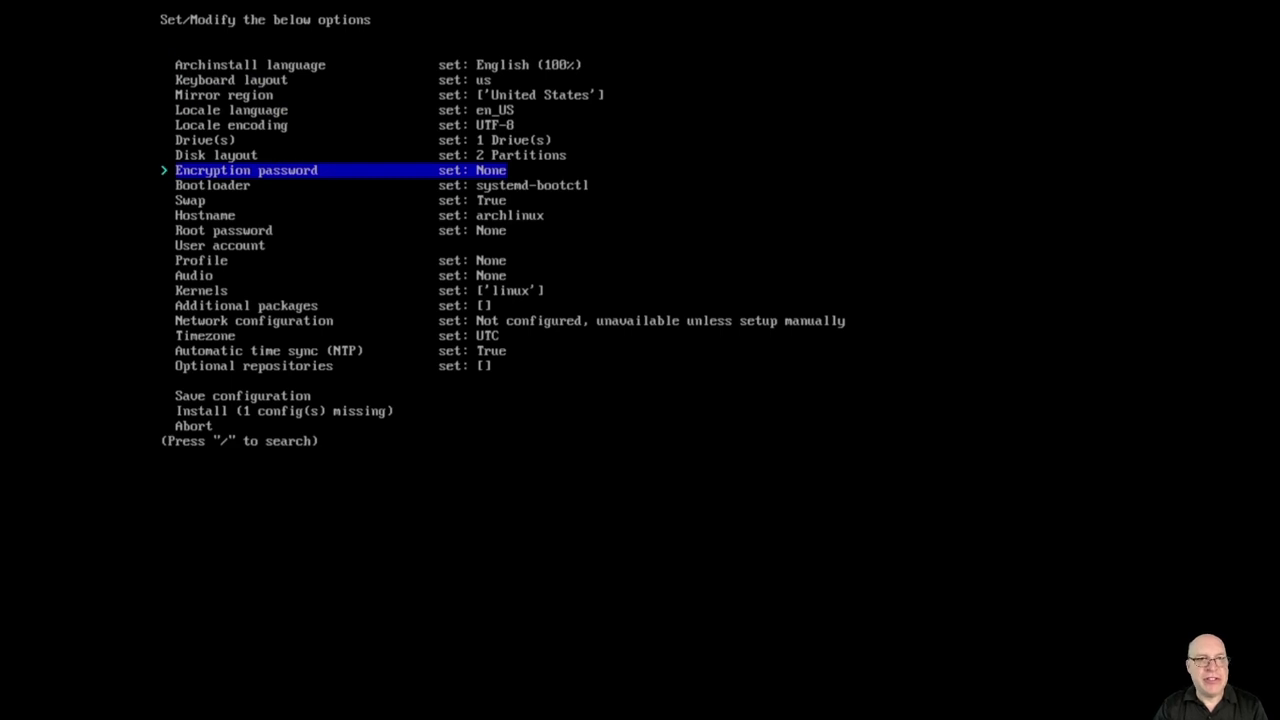
# Step: Use GRUB as the bootloader instead of systemd-boot and set the hostname to archinstall-1
pyautogui.press('Down')
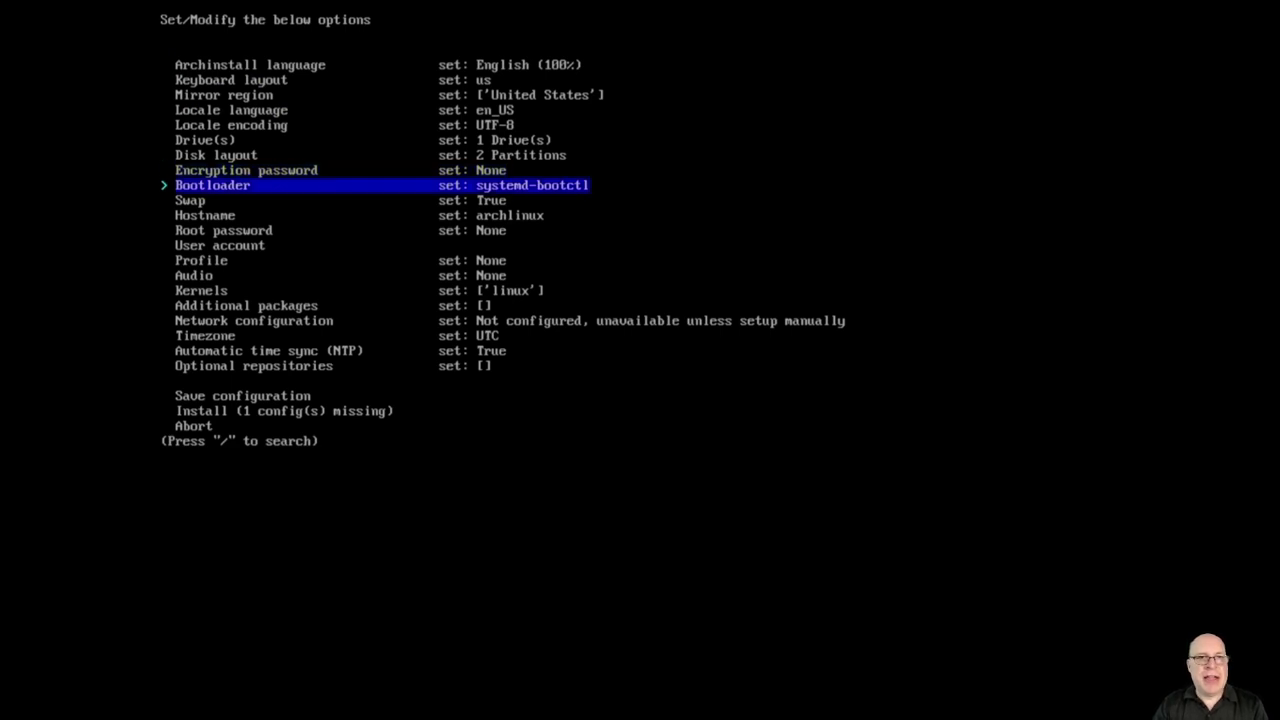
pyautogui.press('Return')
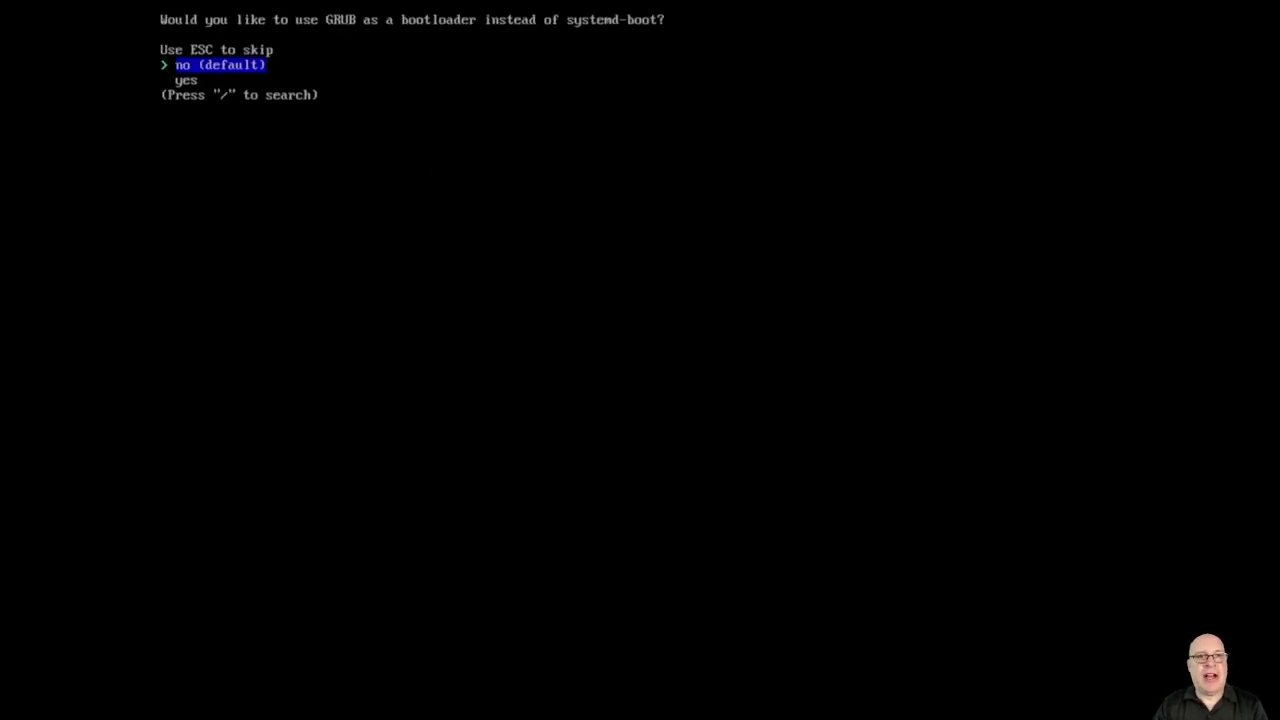
pyautogui.press('Down')
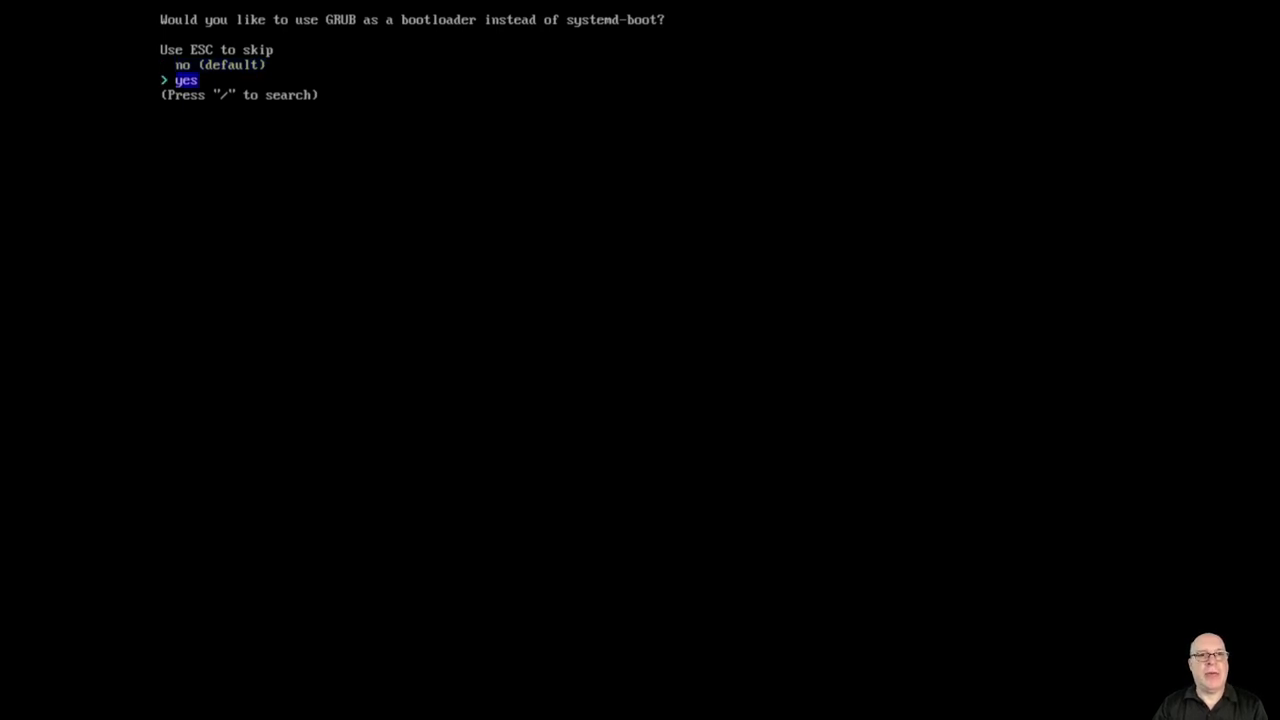
pyautogui.press('Return')
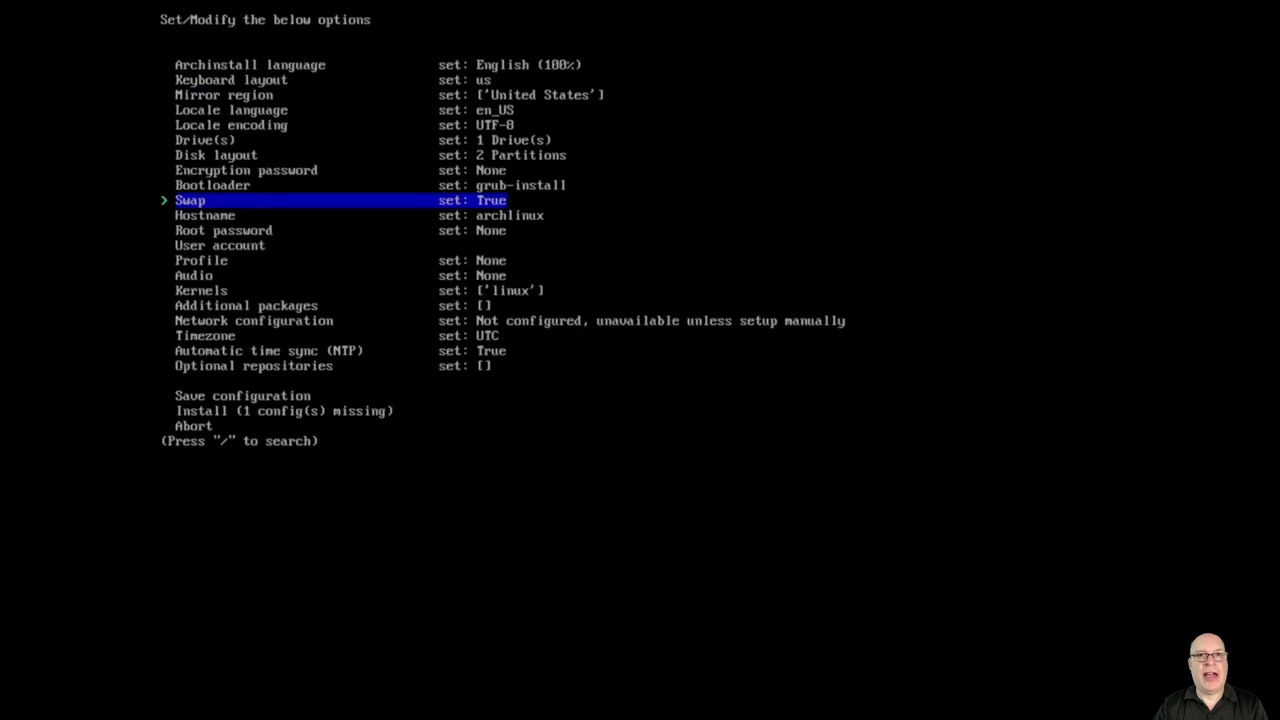
pyautogui.press('Down')
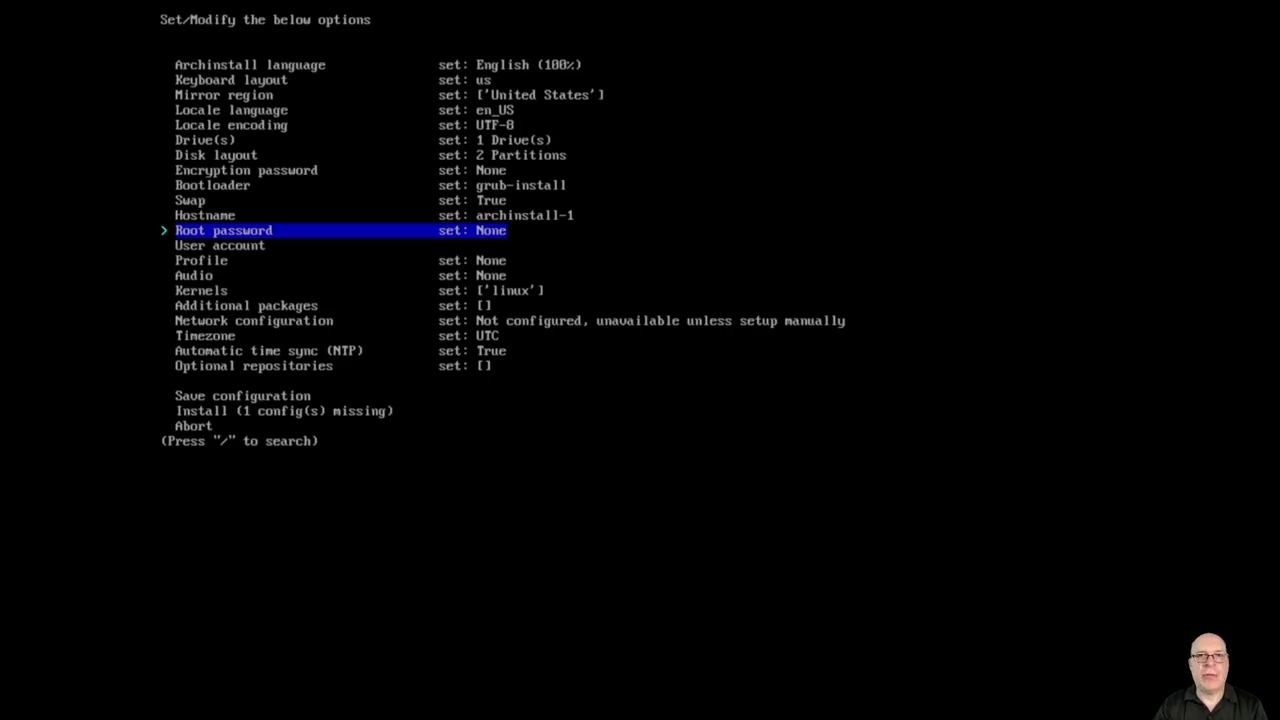
# Step: Add a user account, entering the username and the account password twice for verification
pyautogui.press('Down')
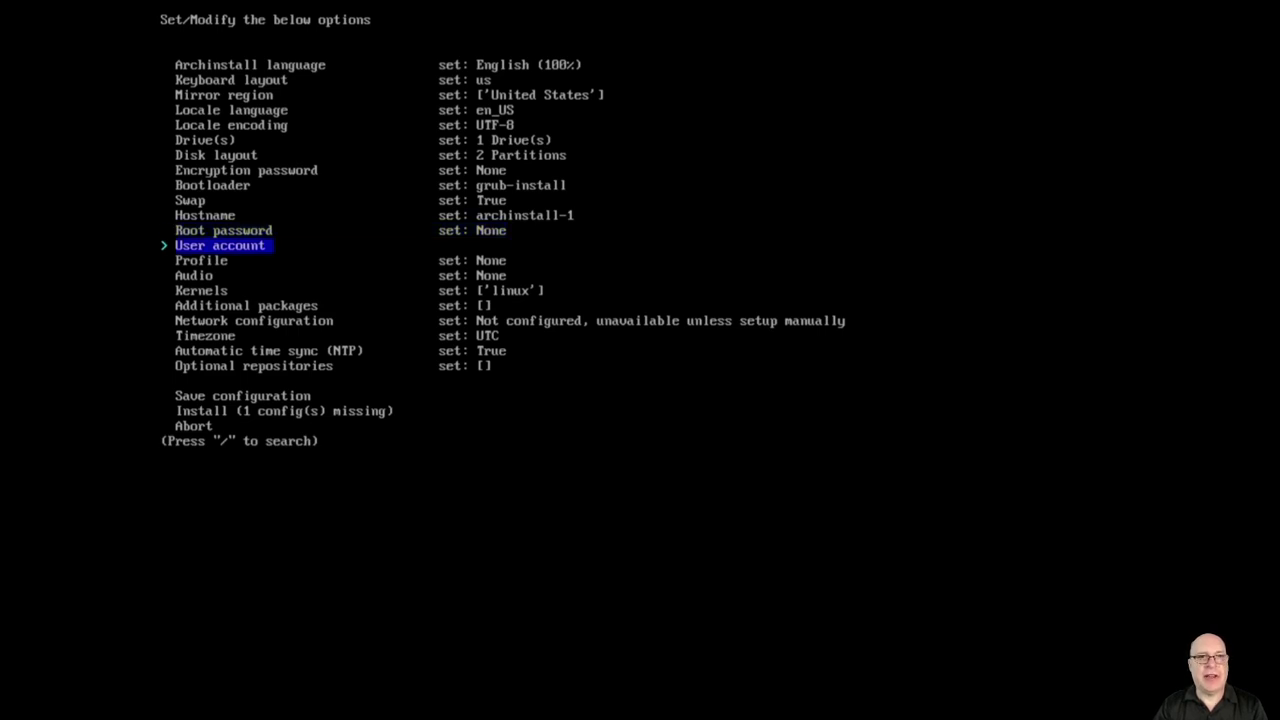
pyautogui.press('Return')
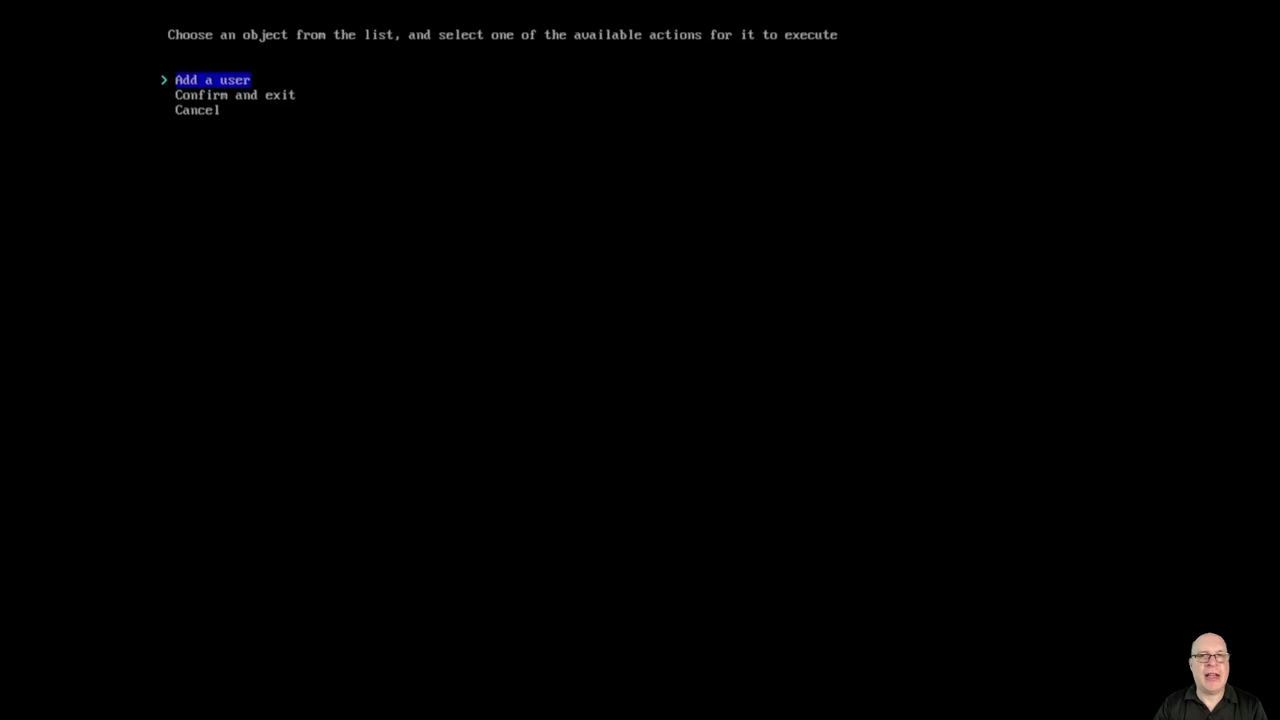
pyautogui.press('Return')
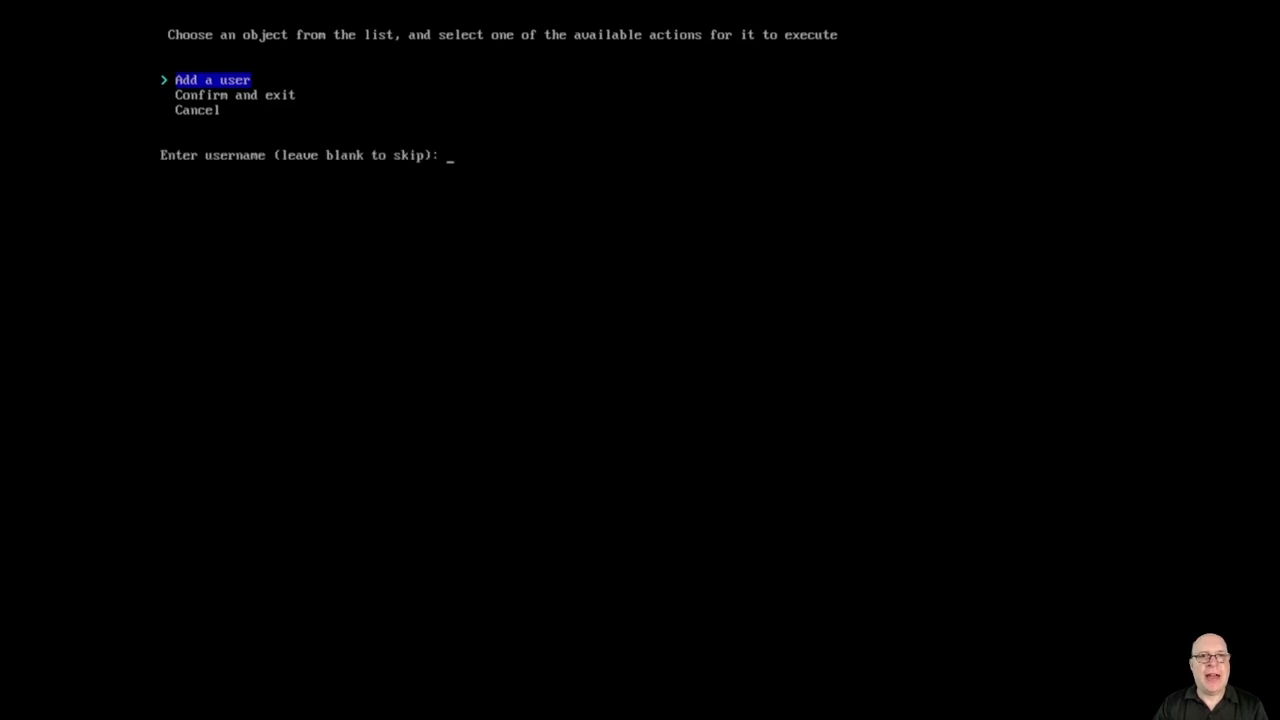
pyautogui.write('stephen')
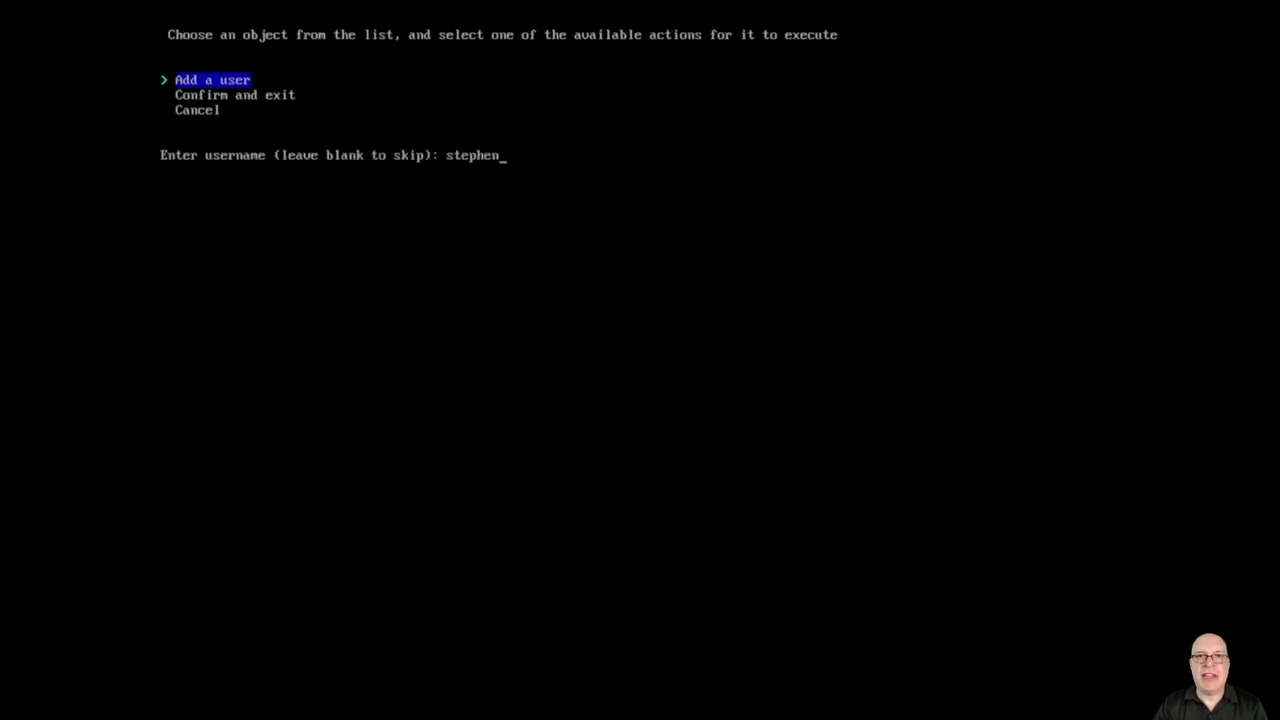
pyautogui.press('Return')
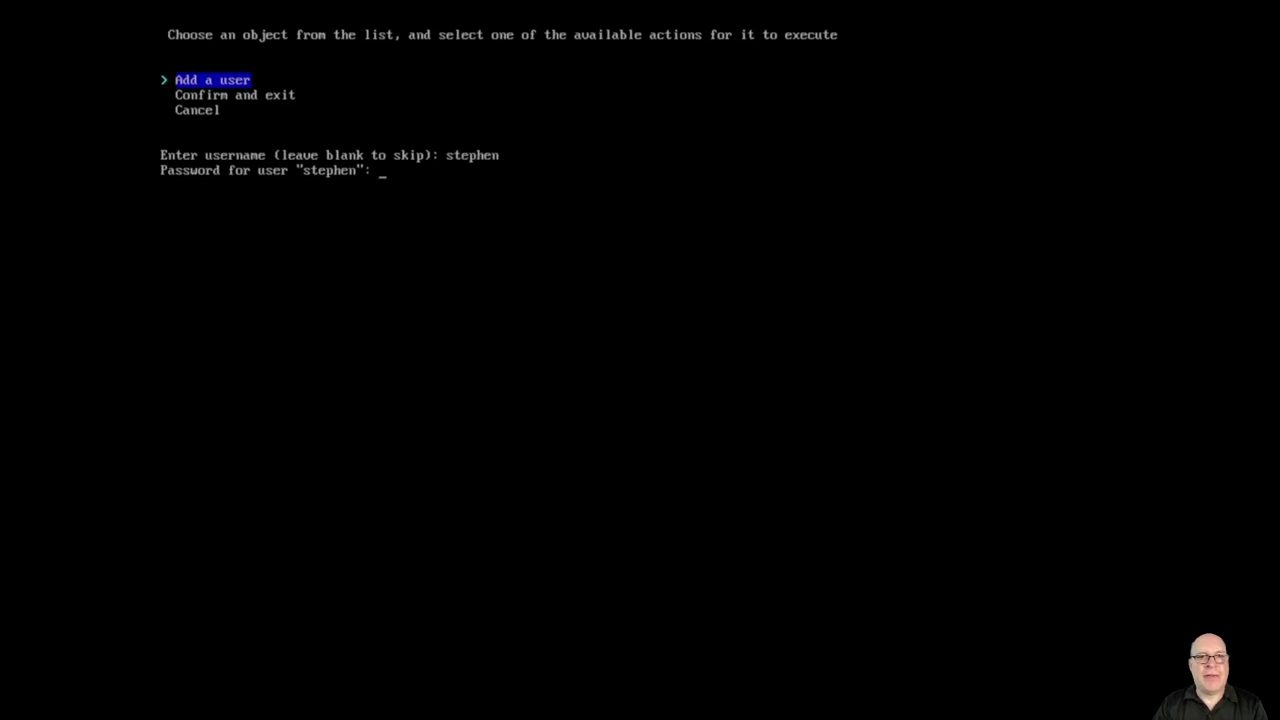
pyautogui.press('Return')
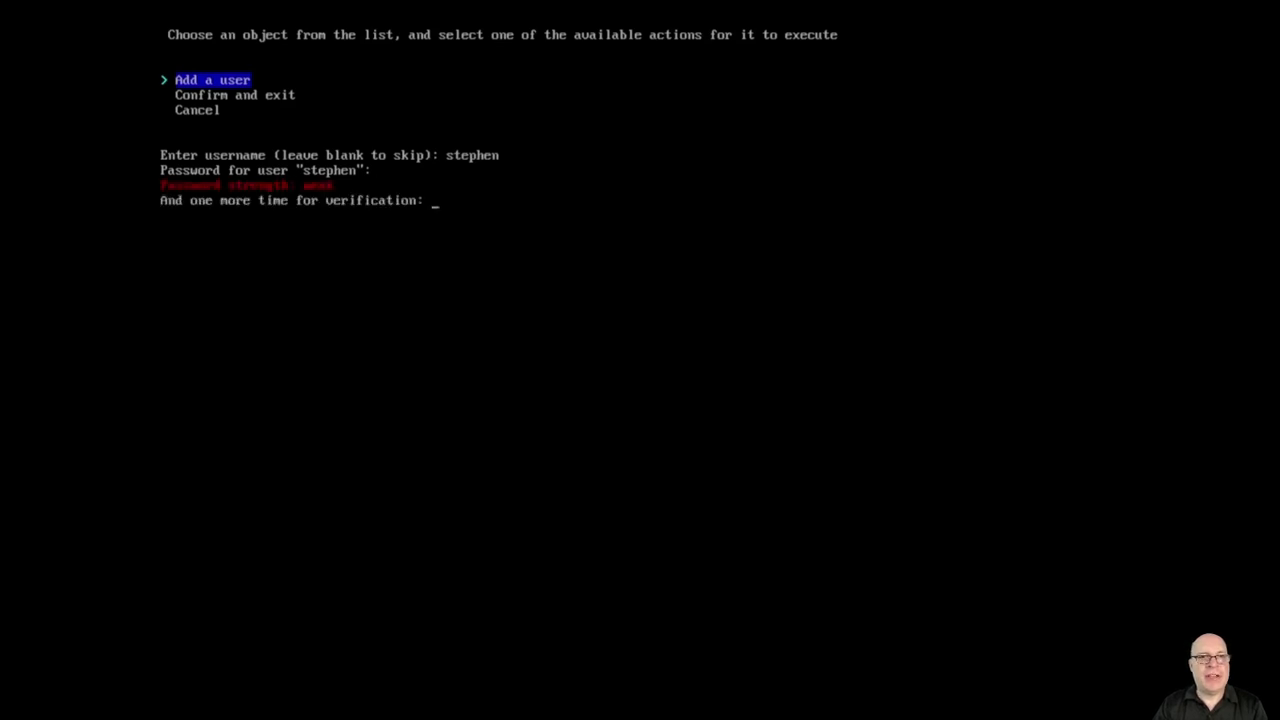
pyautogui.press('Return')
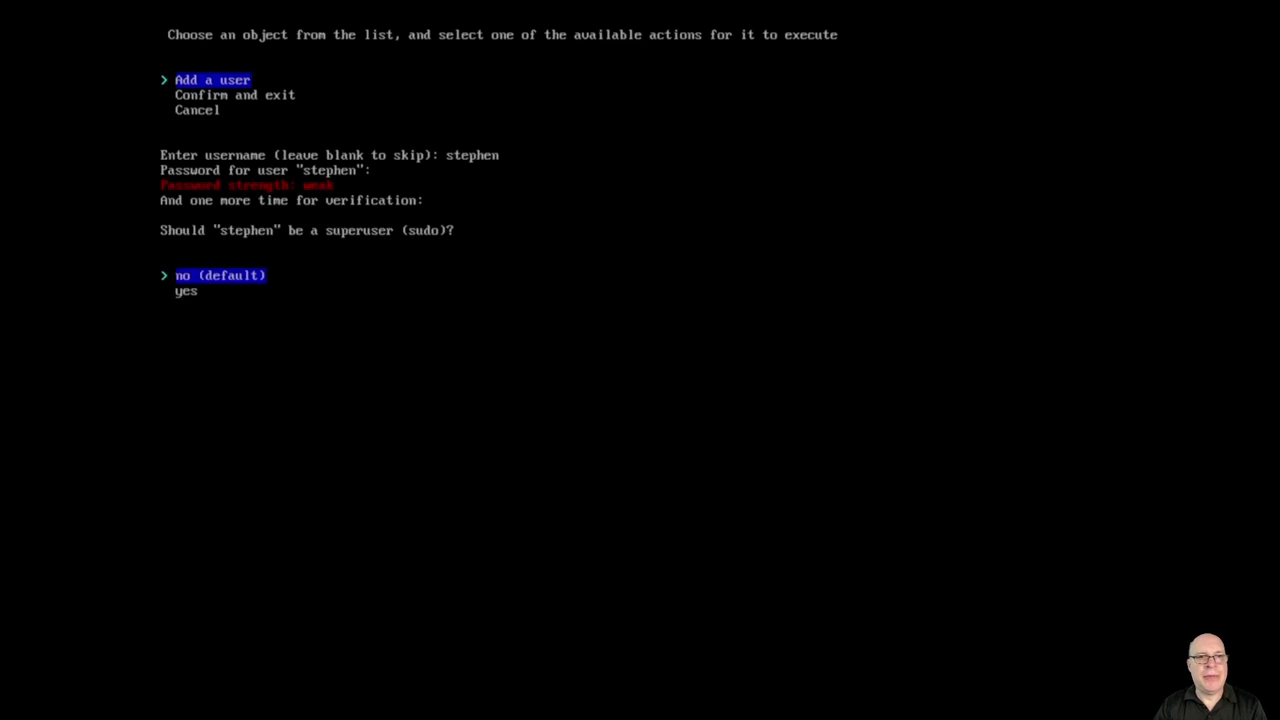
# Step: Make the new user a superuser with sudo rights and confirm the user list
pyautogui.press('Down')
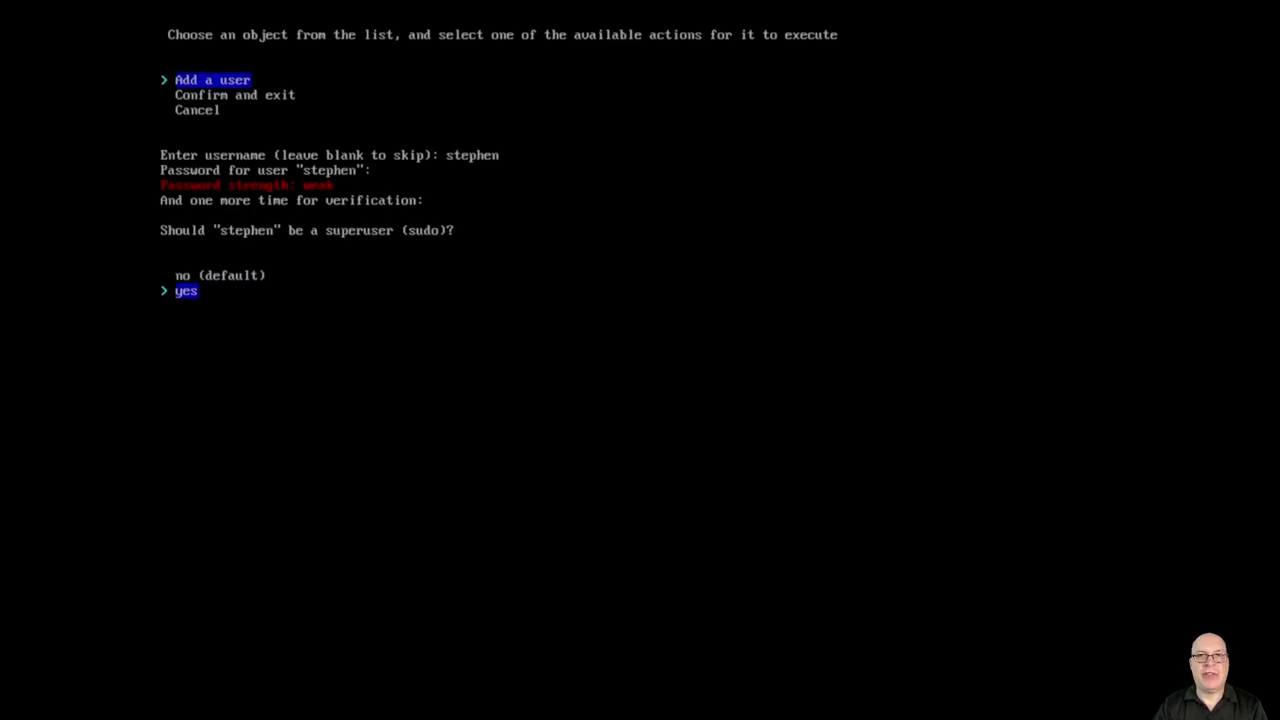
pyautogui.press('Return')
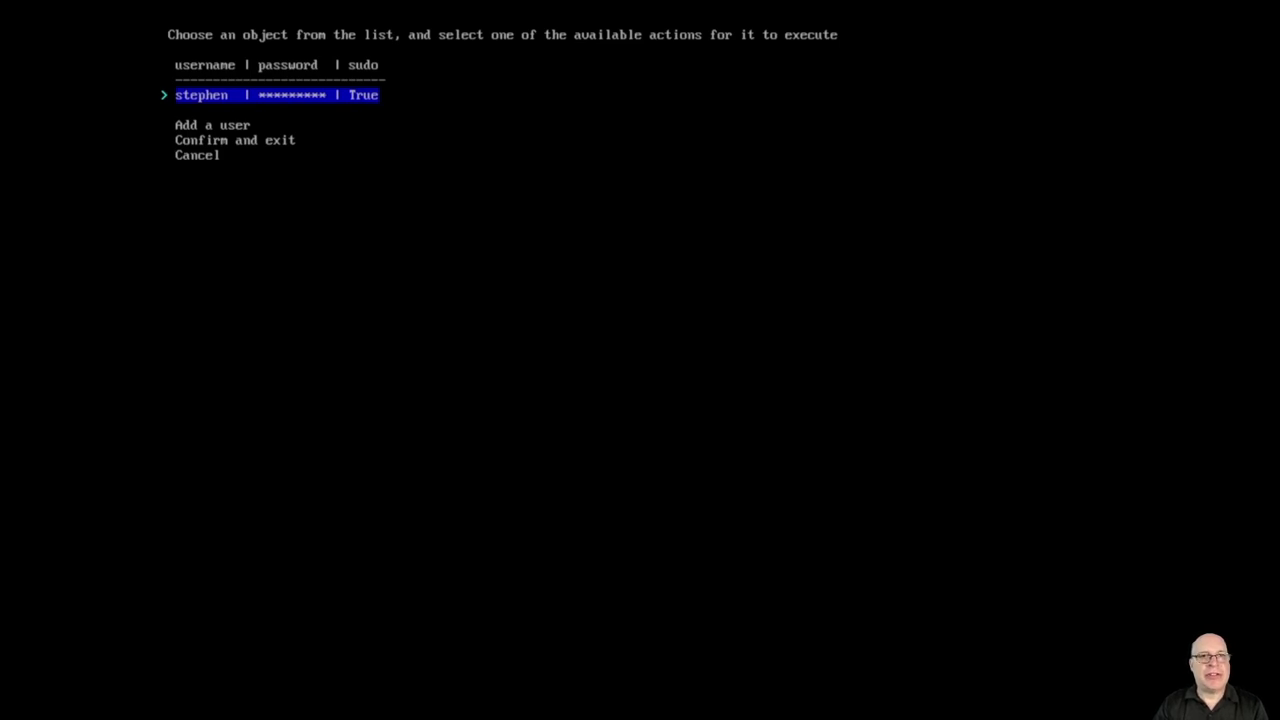
pyautogui.press('Down')
pyautogui.press('Down')
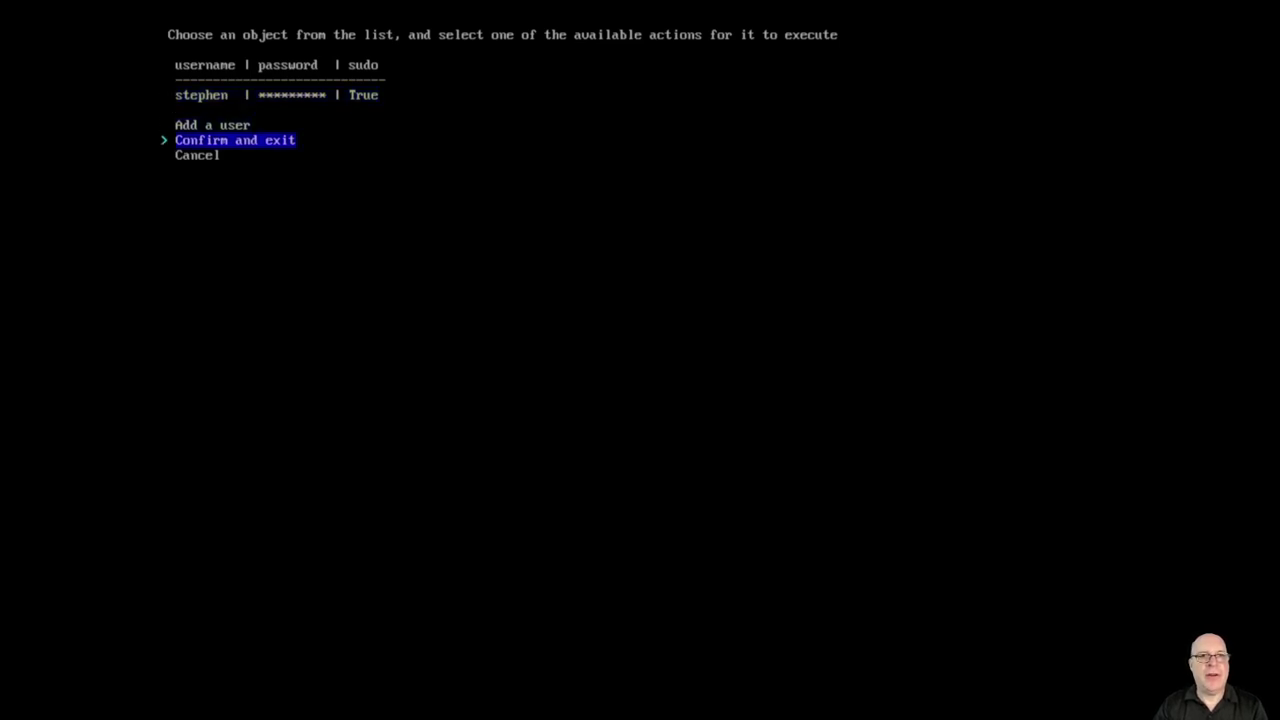
pyautogui.press('Return')
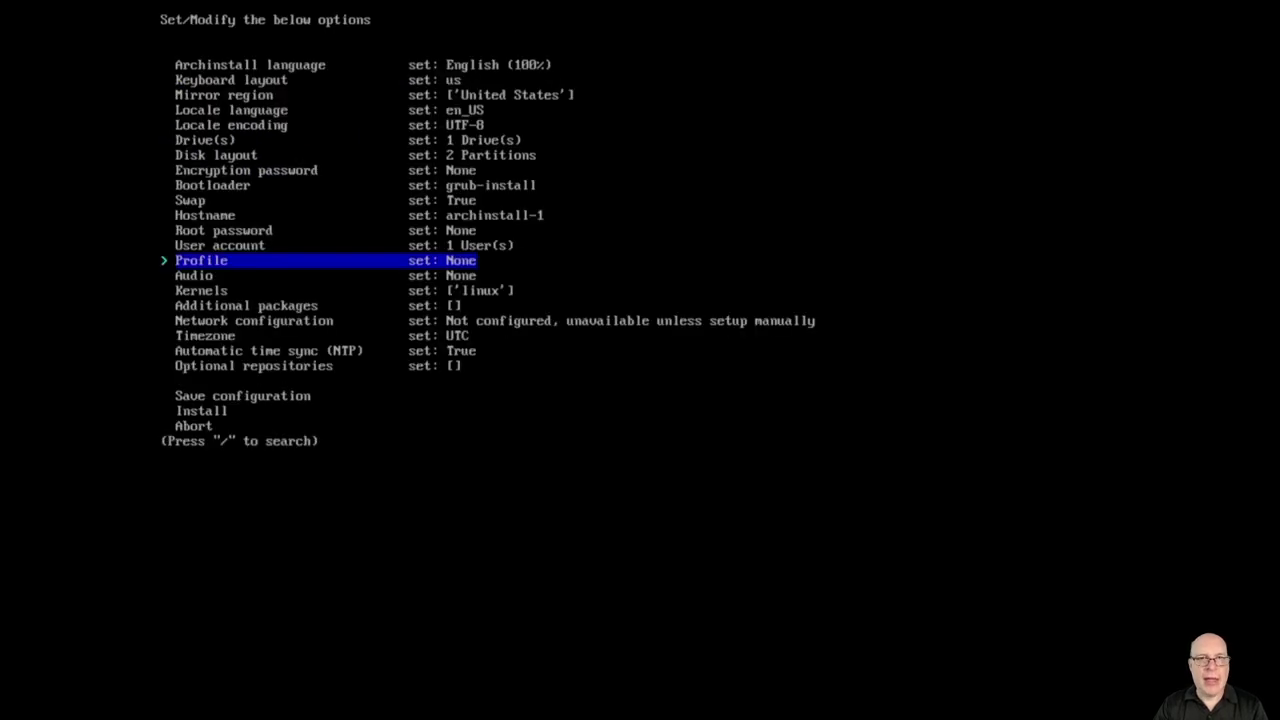
# Step: Set the installation profile to desktop with kde as the desktop environment
pyautogui.press('Return')
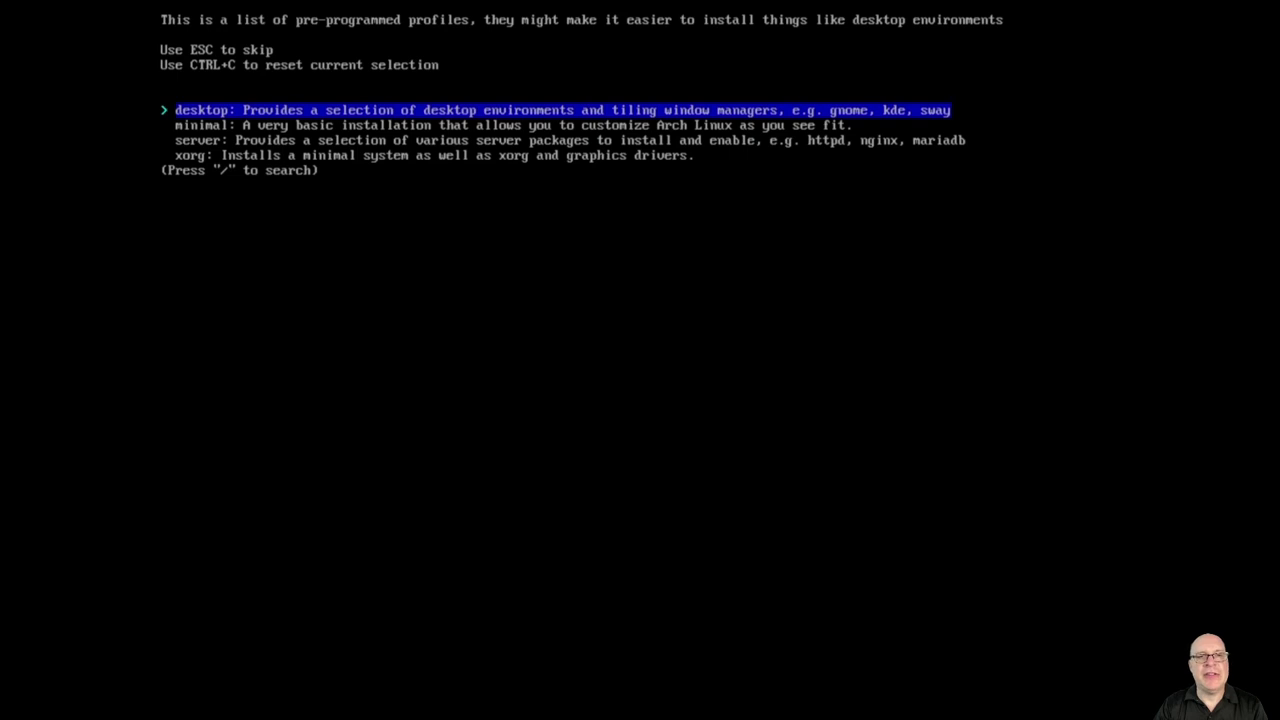
pyautogui.press('Return')
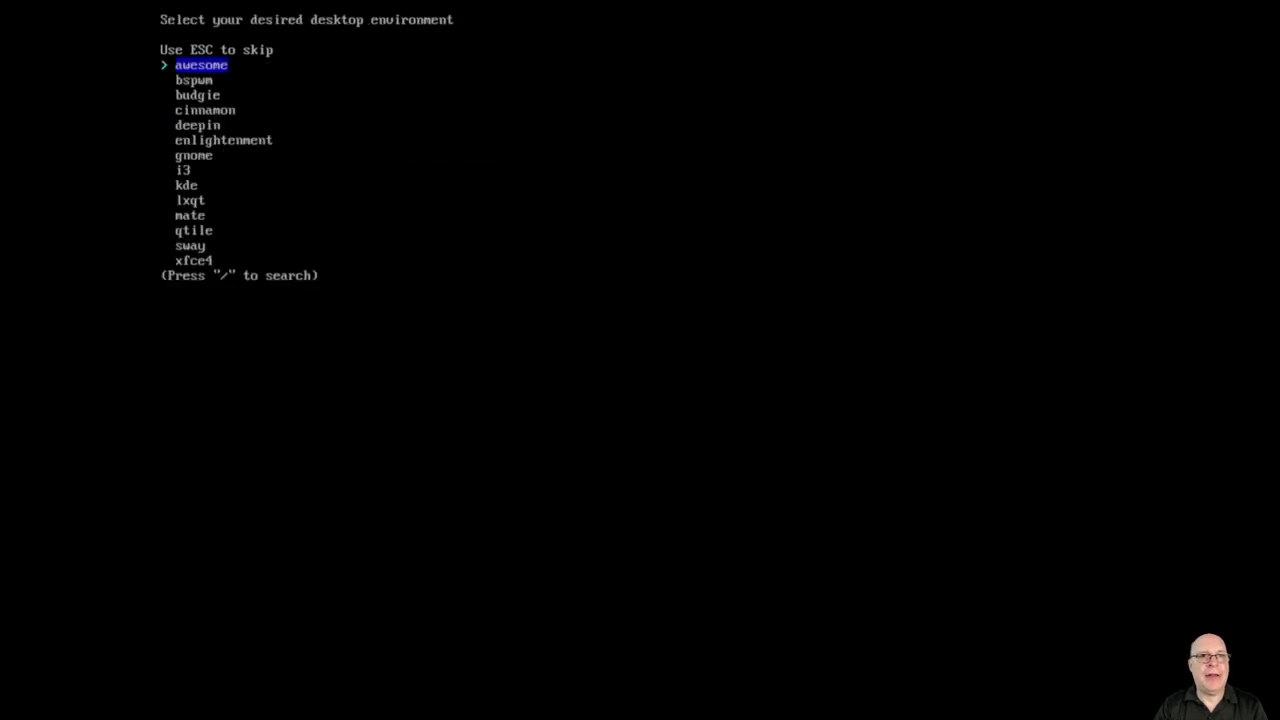
pyautogui.press('Down')
pyautogui.press('Down')
pyautogui.press('Down')
pyautogui.press('Down')
pyautogui.press('Down')
pyautogui.press('Down')
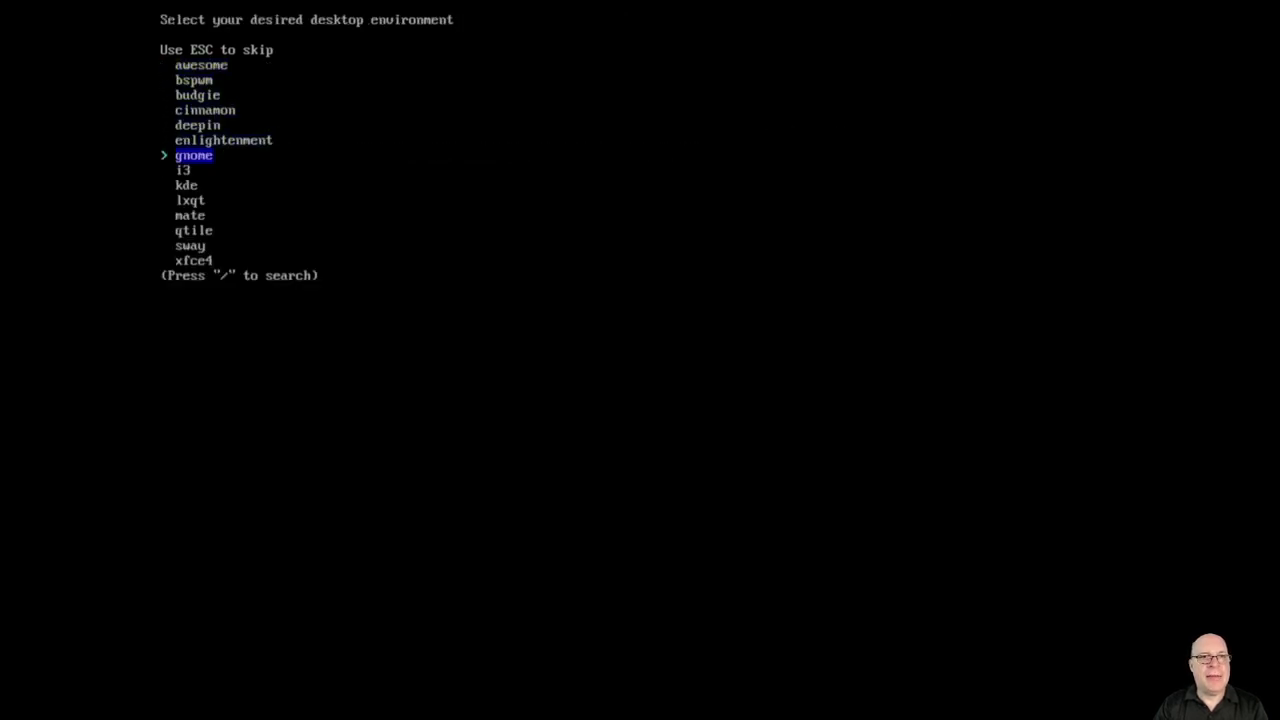
pyautogui.press('Down')
pyautogui.press('Down')
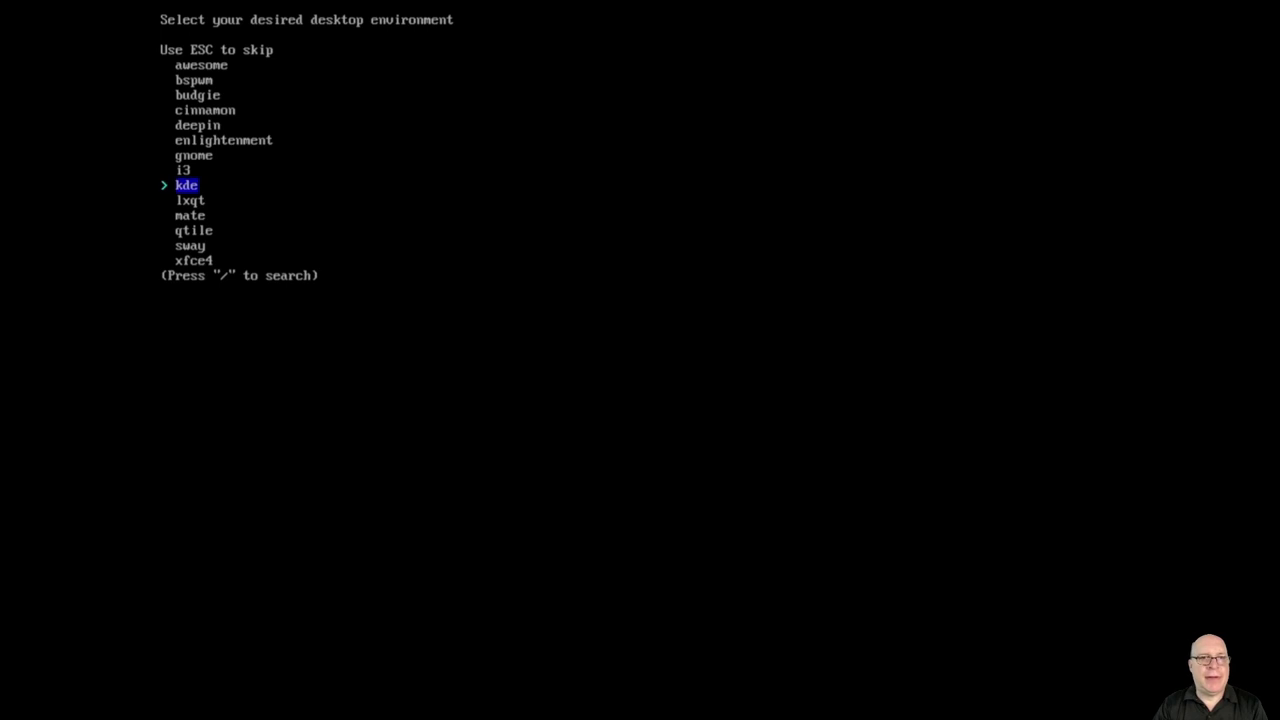
pyautogui.press('Return')
# Step: Select the default all open-source graphics drivers and set pipewire as the audio server
pyautogui.press('Down')
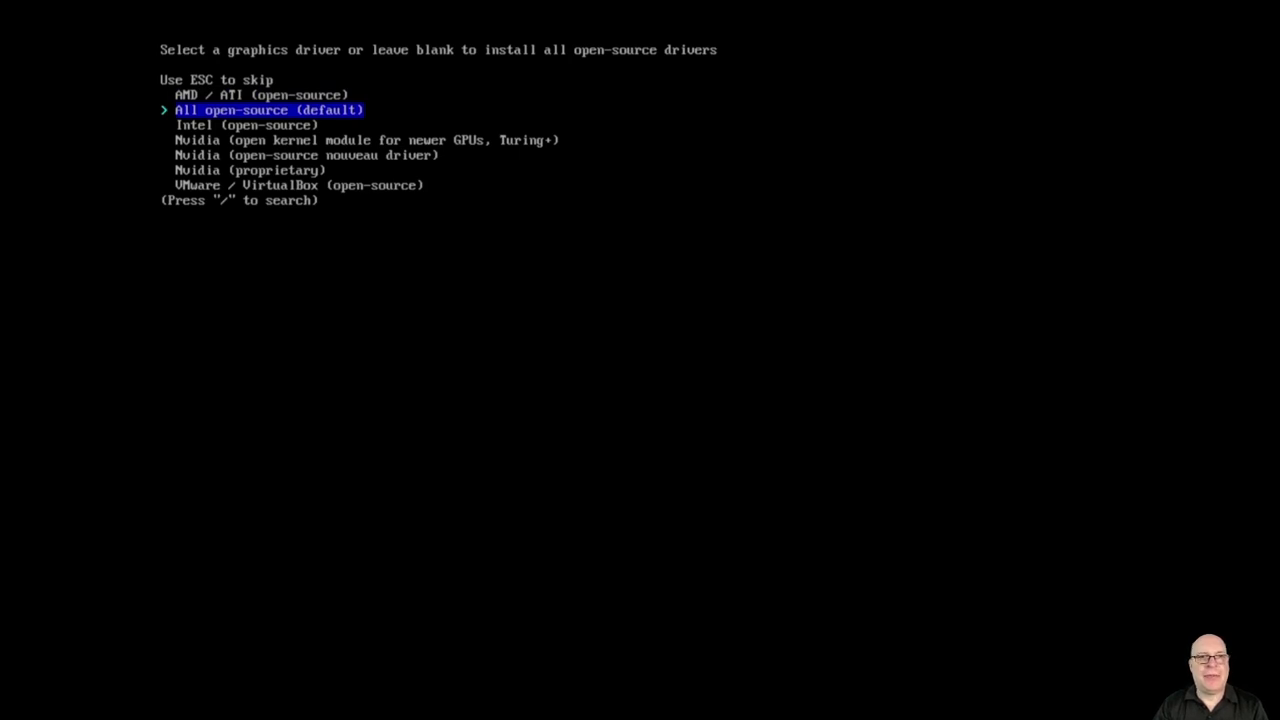
pyautogui.press('Return')
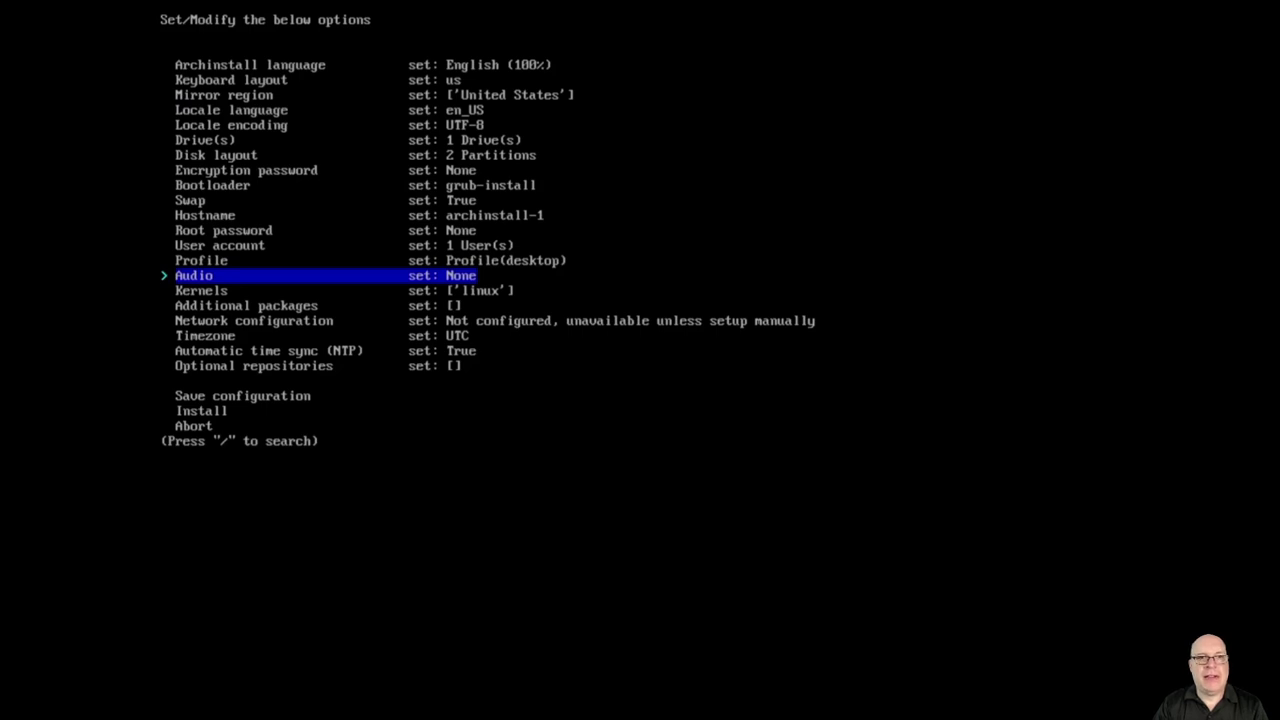
pyautogui.press('Return')
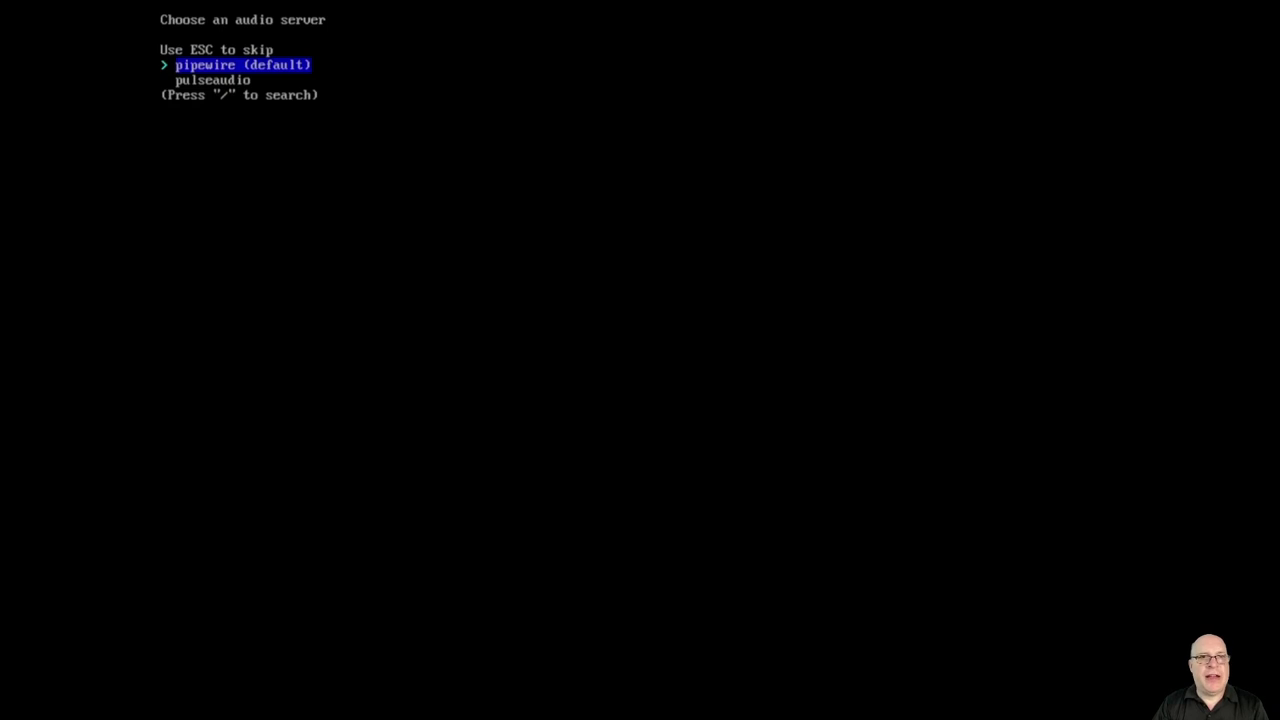
pyautogui.press('Return')
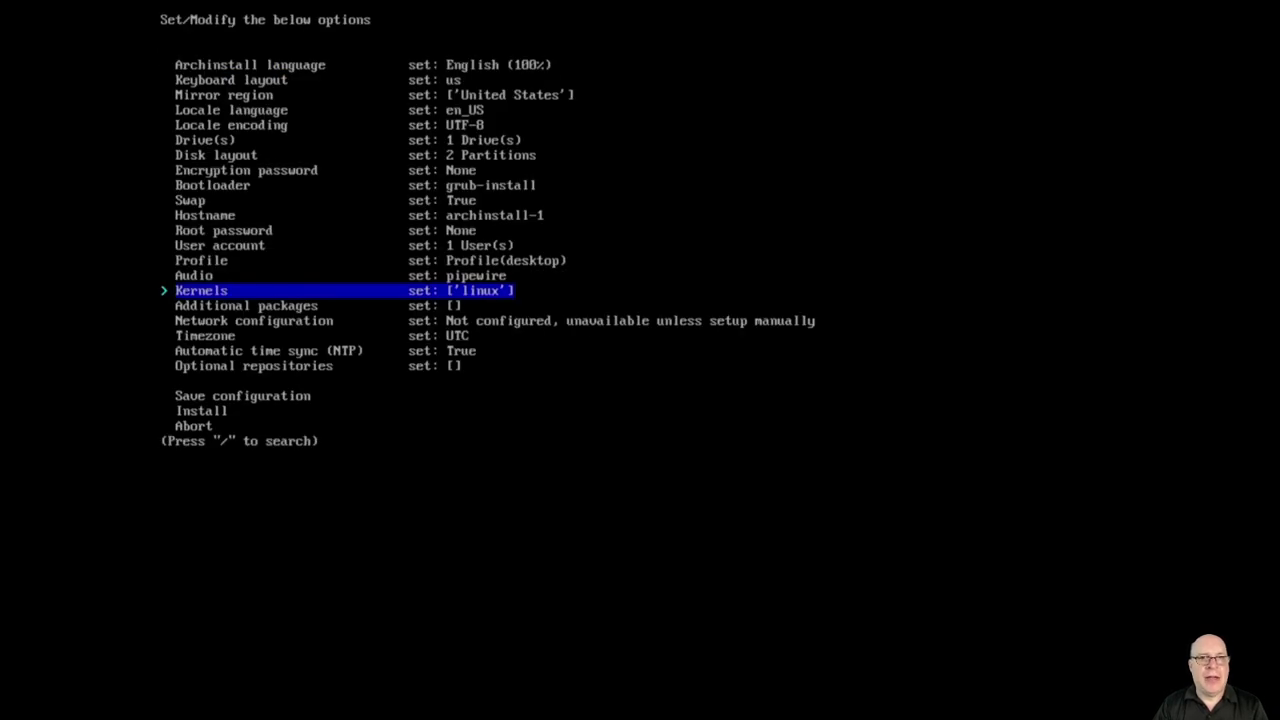
# Step: Specify duf, firefox, git and neofetch as additional packages to install
pyautogui.press('Down')
pyautogui.press('Return')
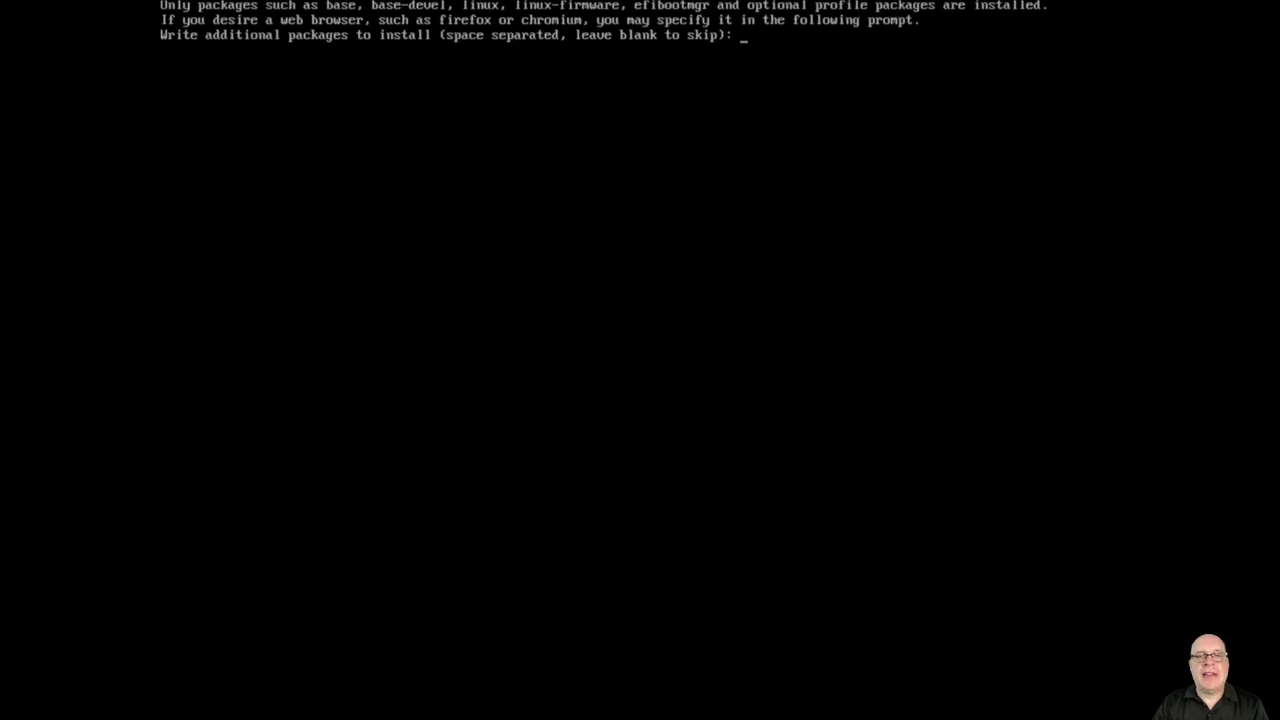
pyautogui.write('duf')
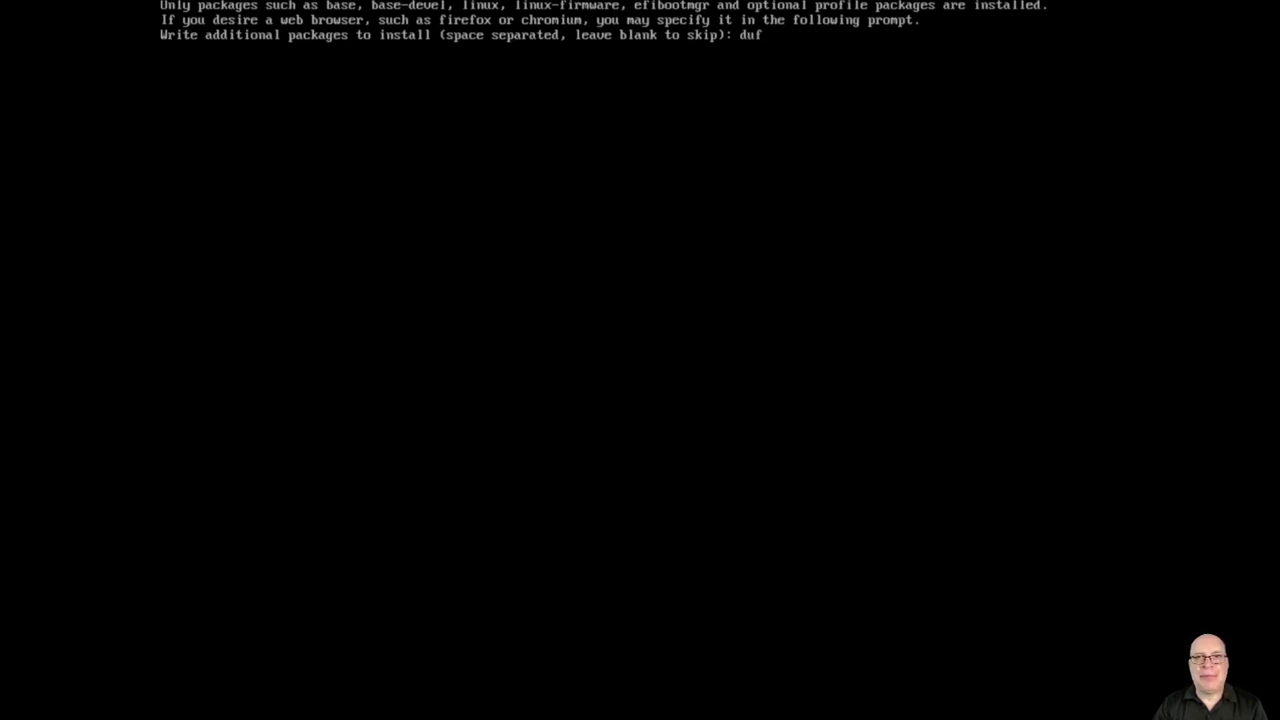
pyautogui.write(' firefox')
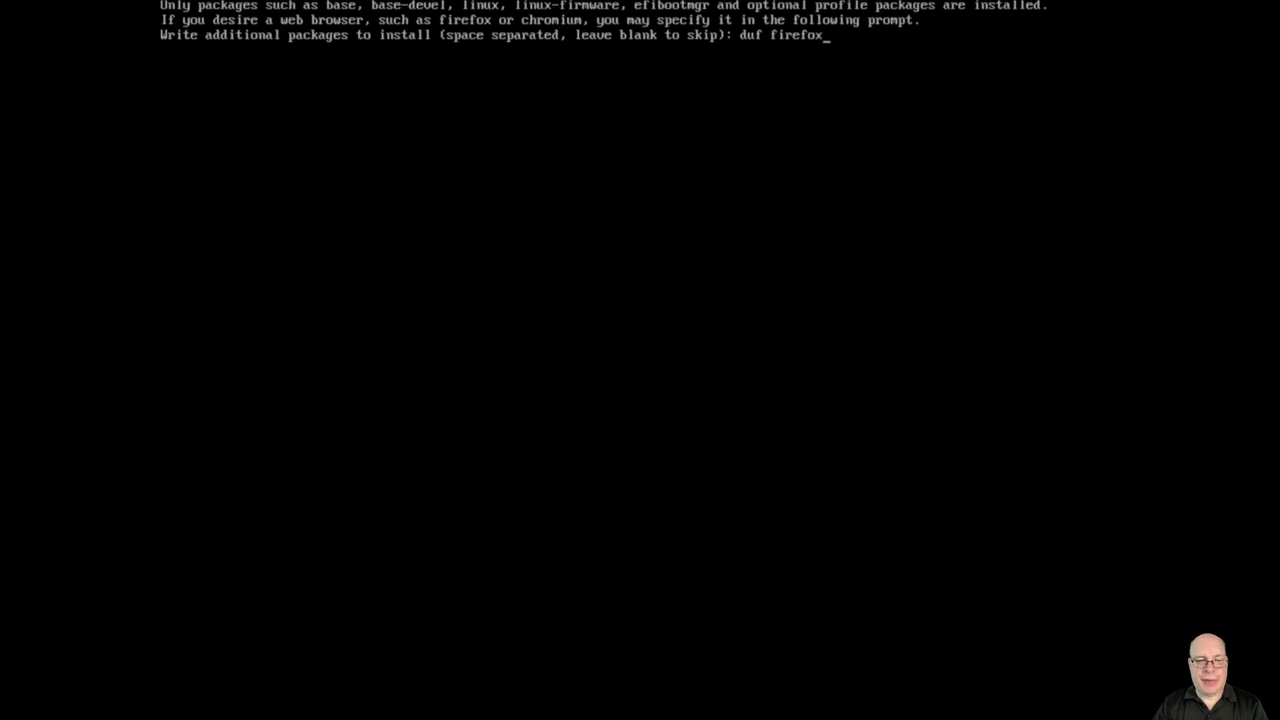
pyautogui.write(' git')
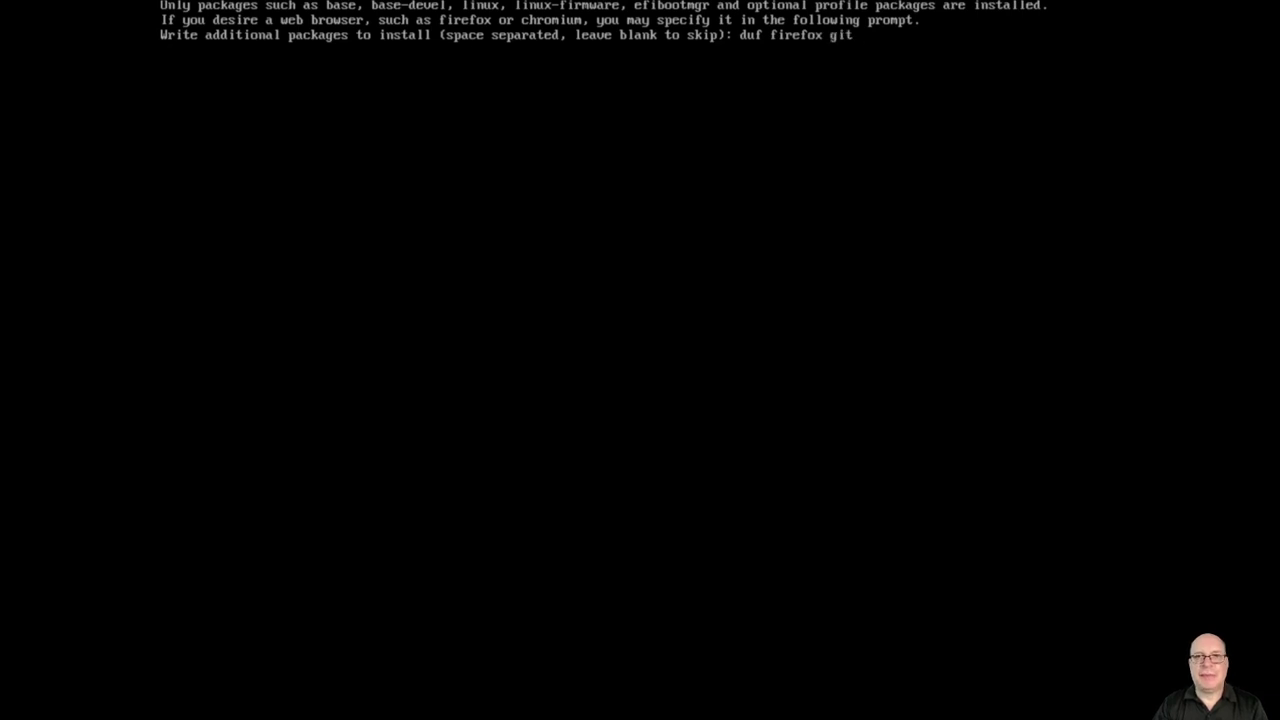
pyautogui.write(' neofetch')
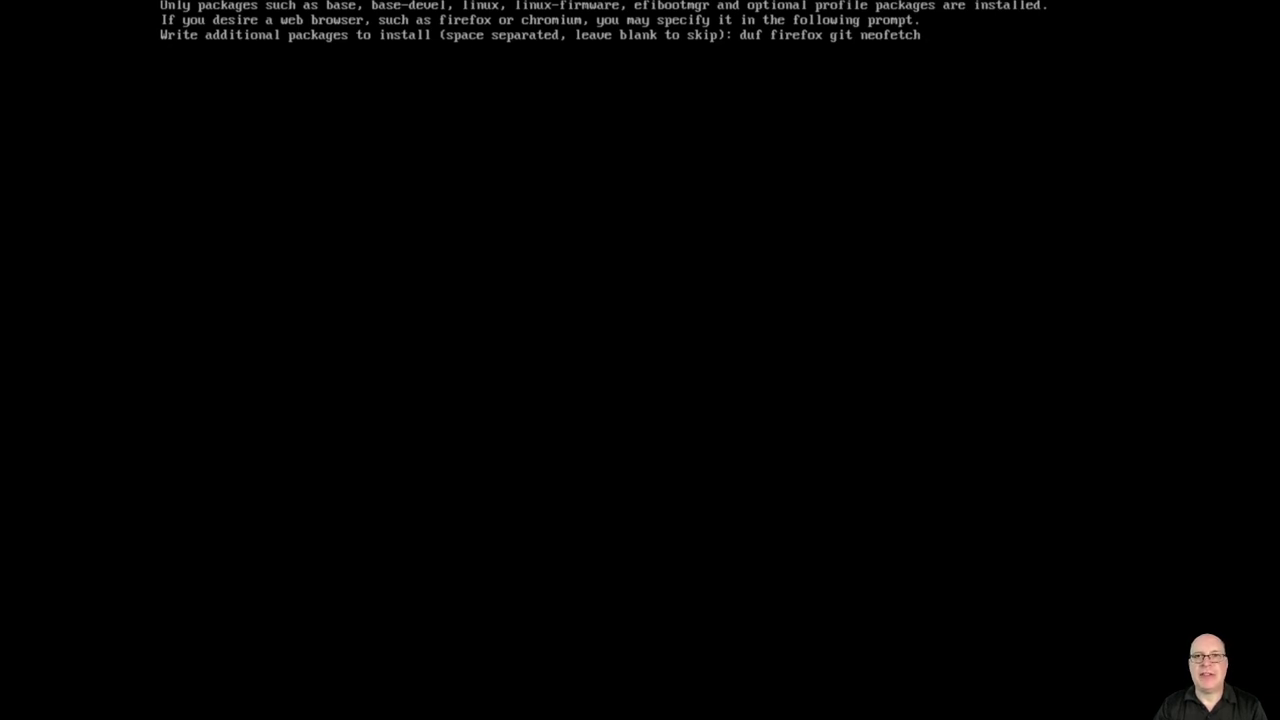
pyautogui.press('Return')
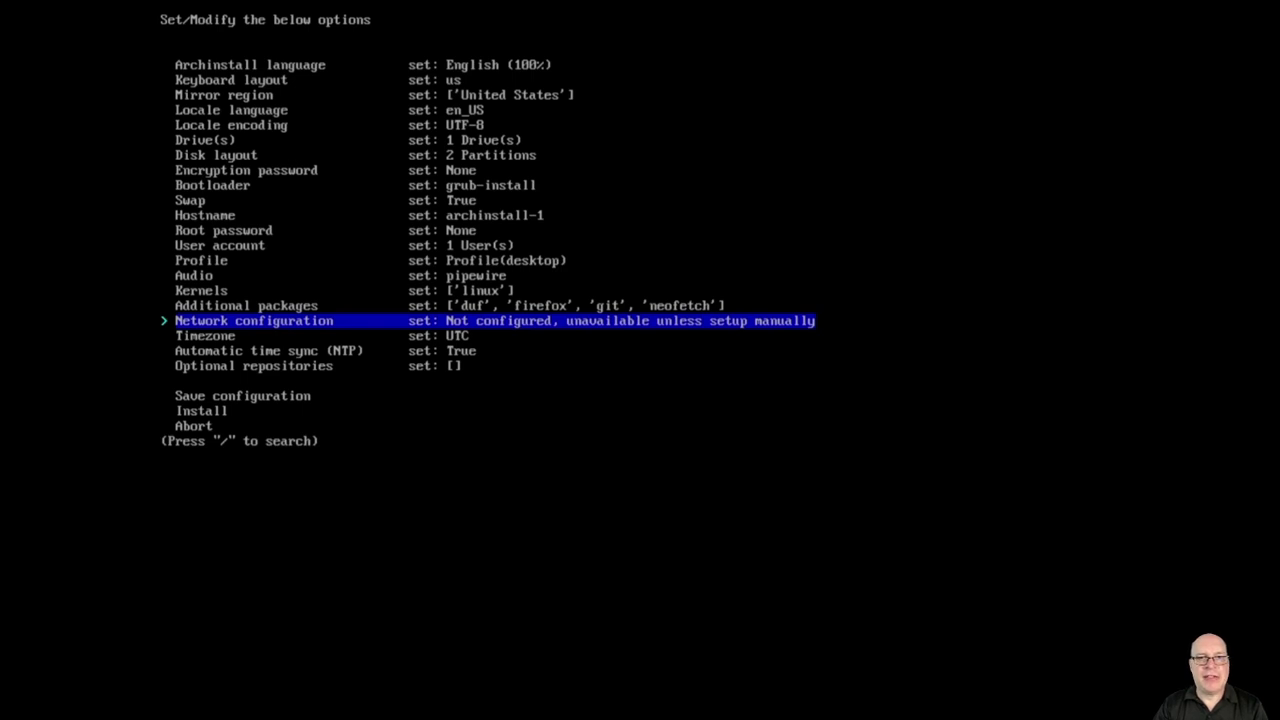
# Step: Set the network configuration to use NetworkManager
pyautogui.press('Return')
pyautogui.press('Down')
pyautogui.press('Down')
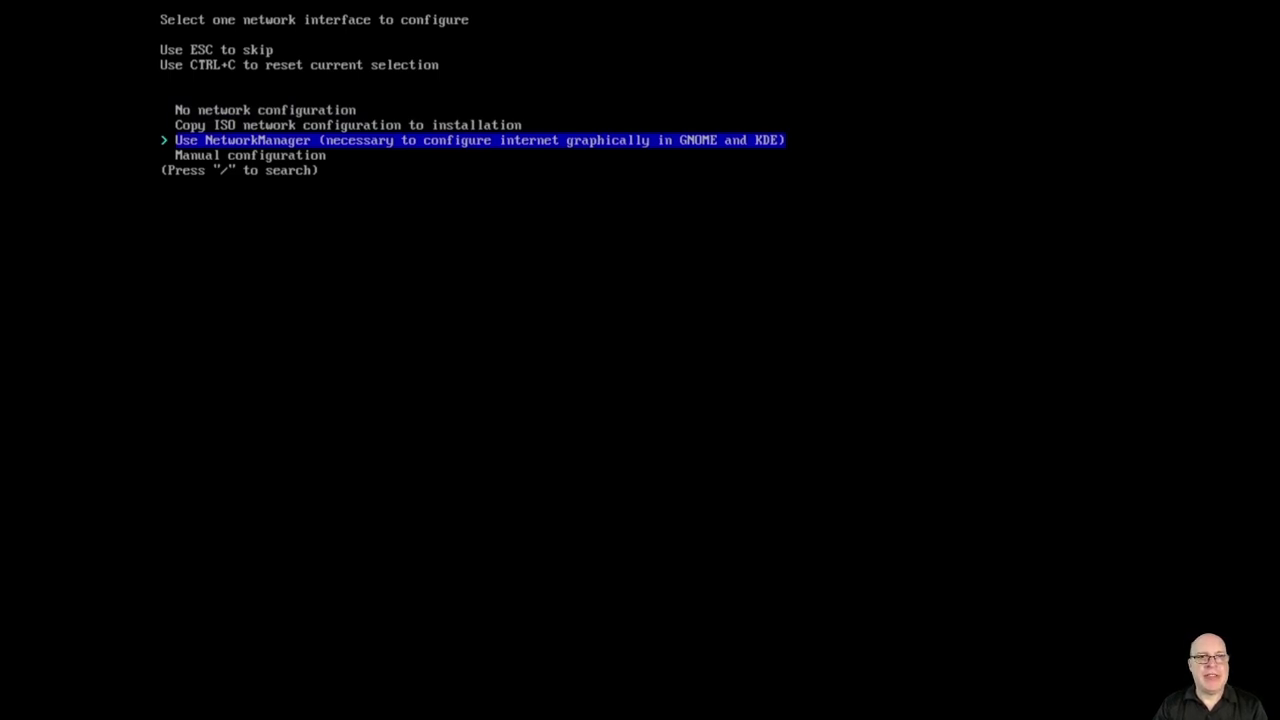
pyautogui.press('Return')
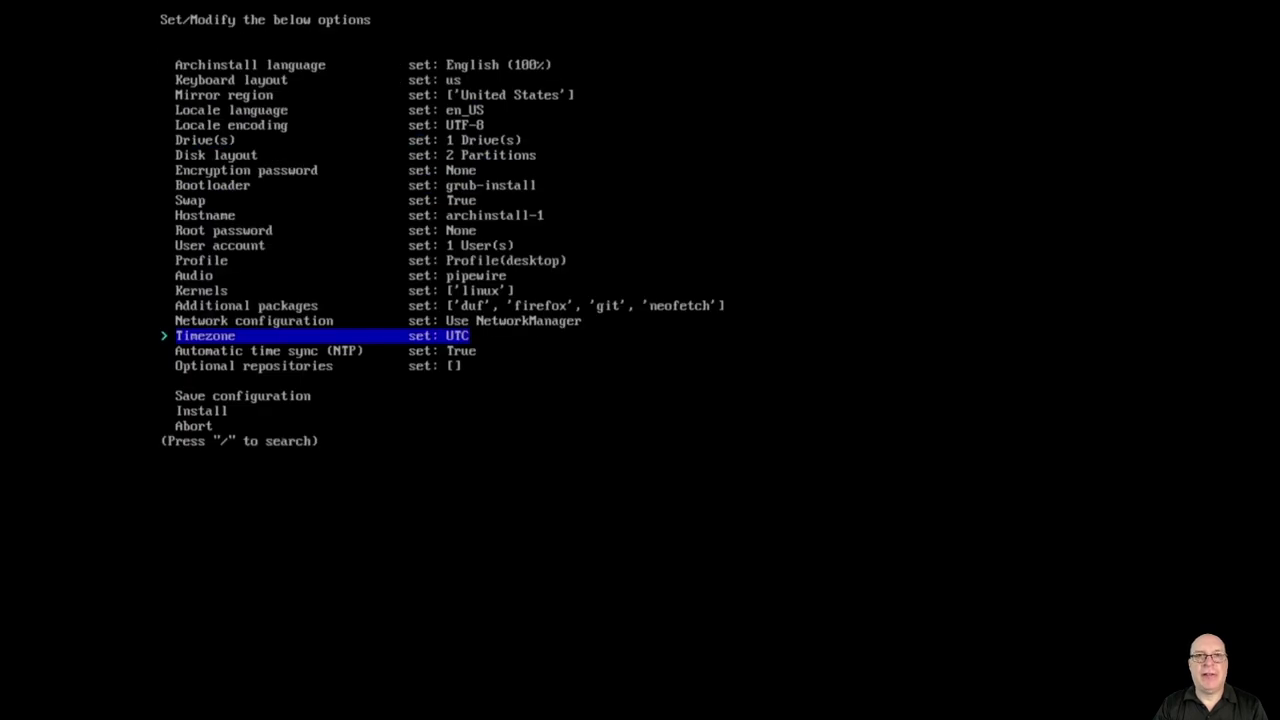
# Step: Set the timezone to US/Pacific
pyautogui.press('Return')
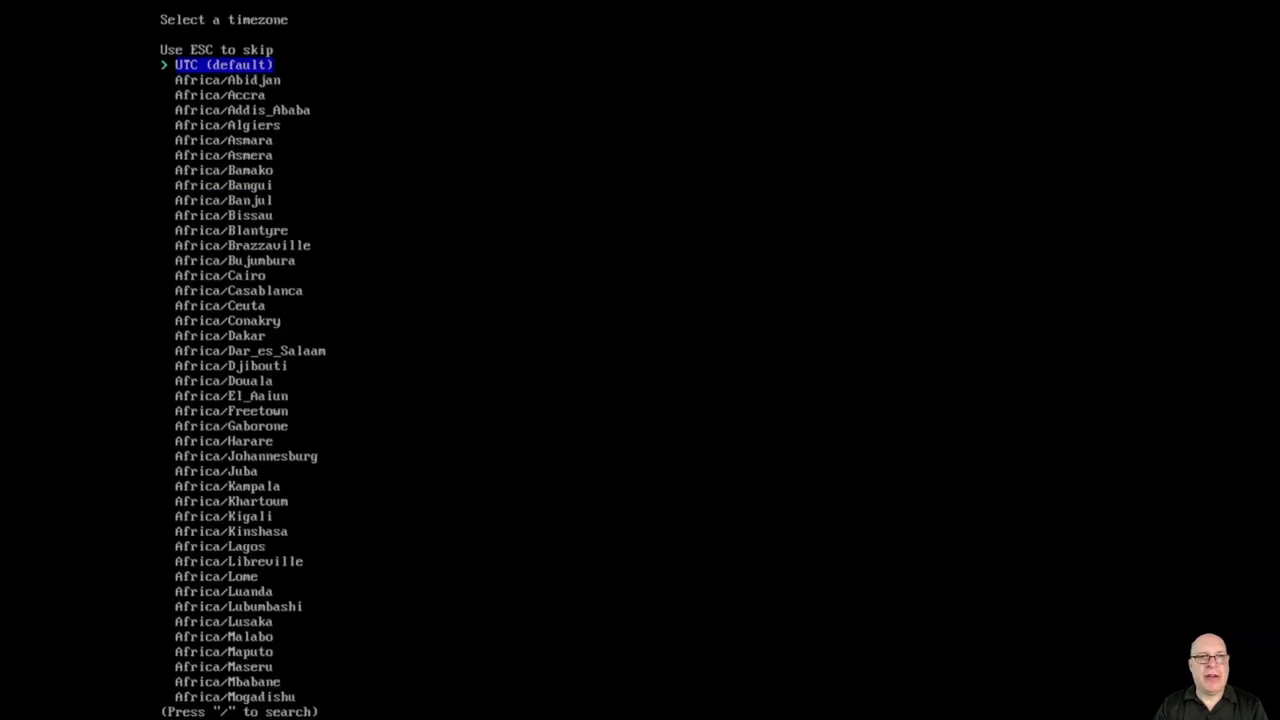
pyautogui.press('Up')
pyautogui.press('Up')
pyautogui.press('Up')
pyautogui.press('Up')
pyautogui.press('Up')
pyautogui.press('Up')
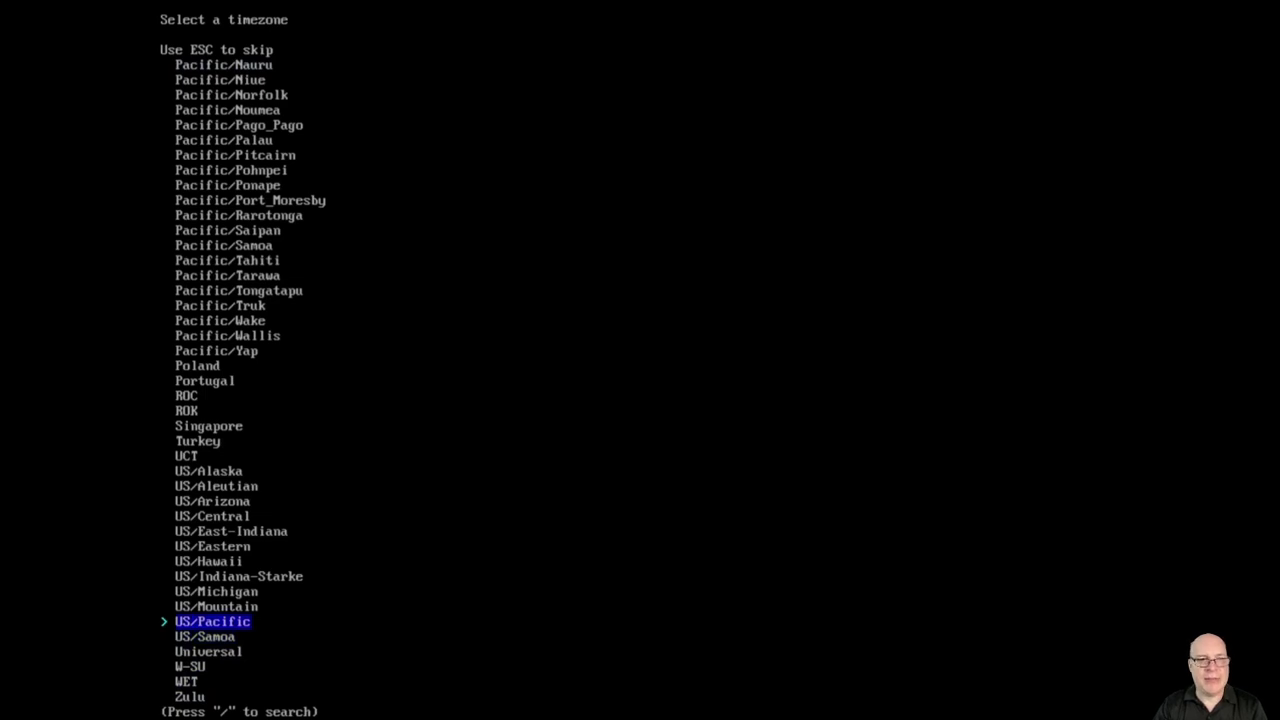
pyautogui.press('Return')
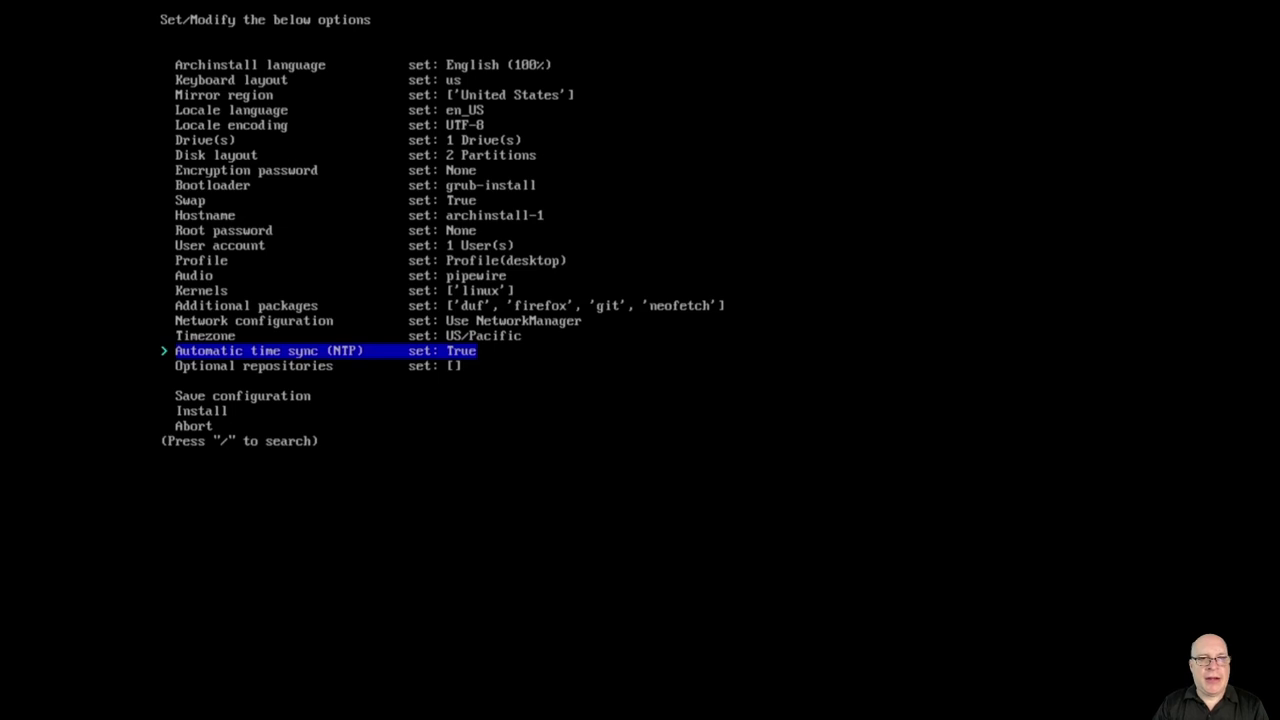
# Step: Enable the multilib optional repository
pyautogui.press('Down')
pyautogui.press('Return')
pyautogui.press('space')
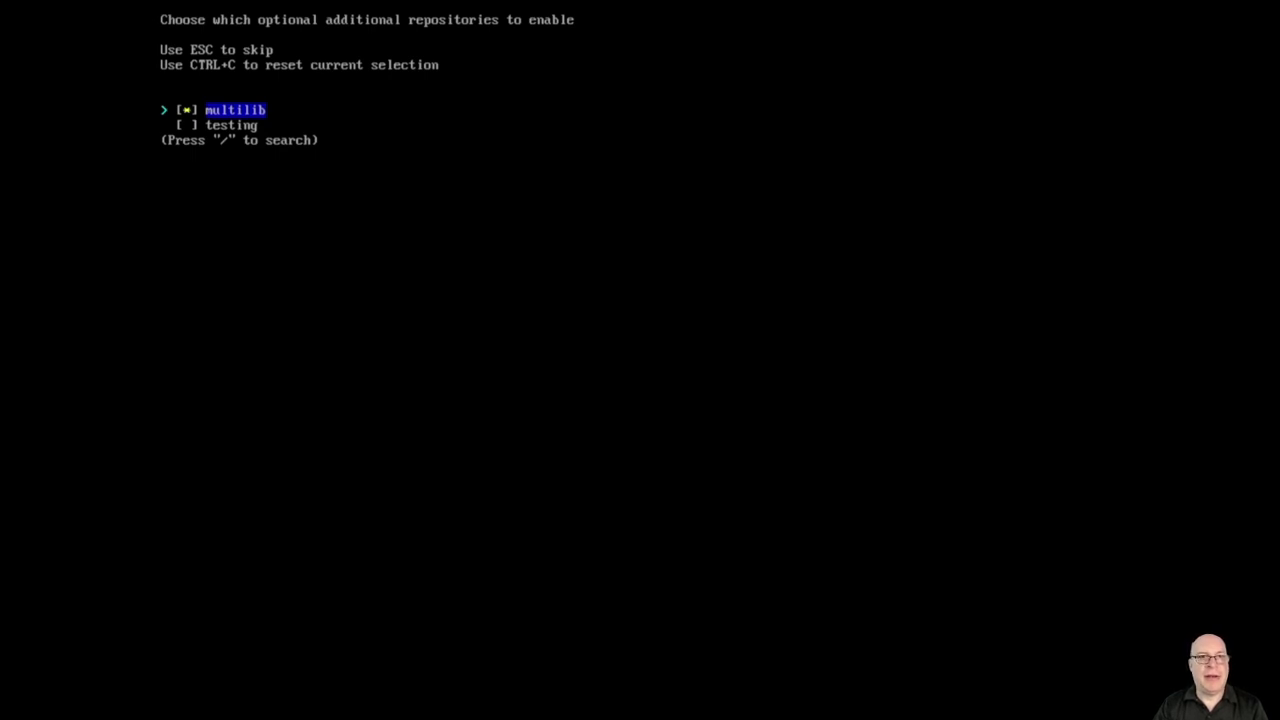
pyautogui.press('Return')
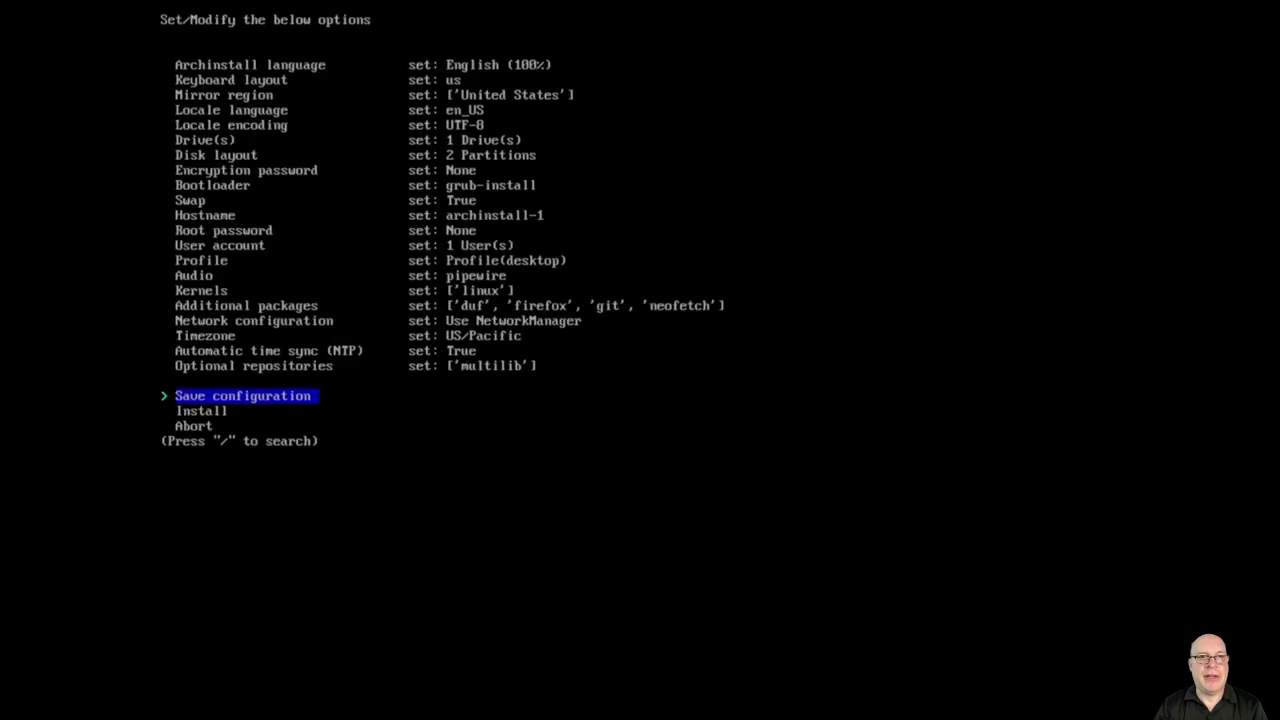
# Step: Start the installation and continue past the configuration summary
pyautogui.press('Down')
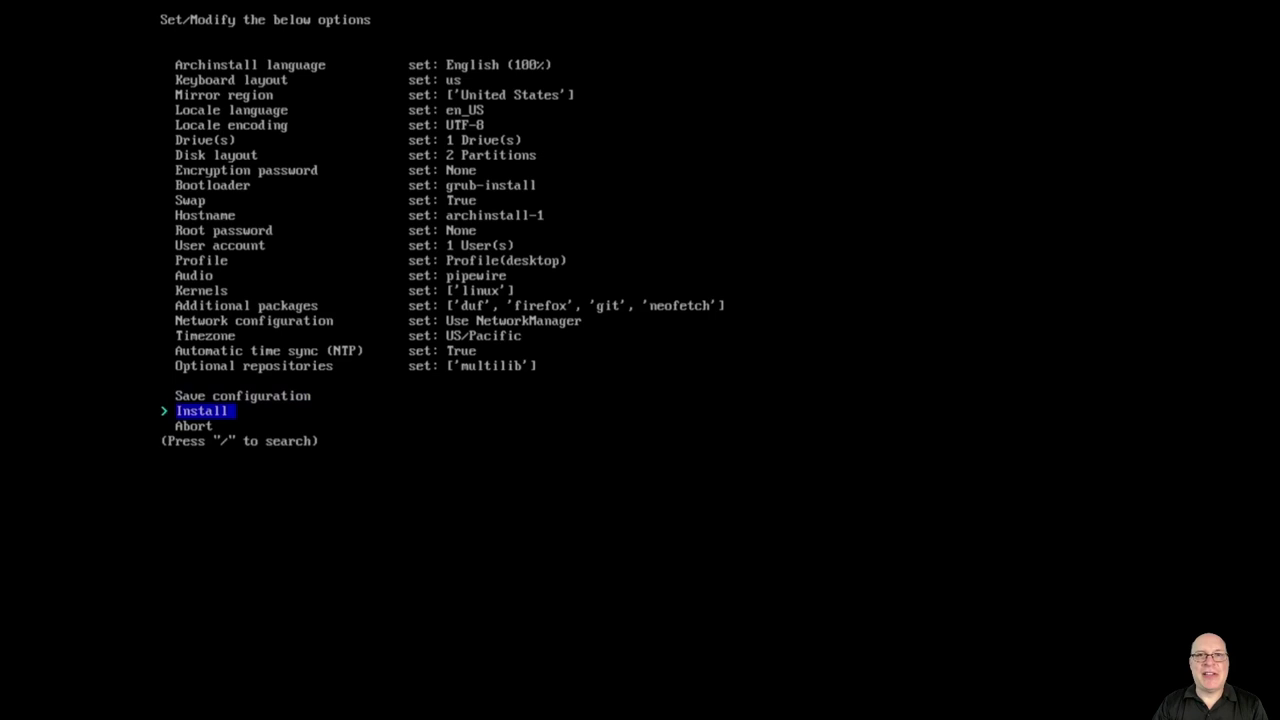
pyautogui.press('Return')
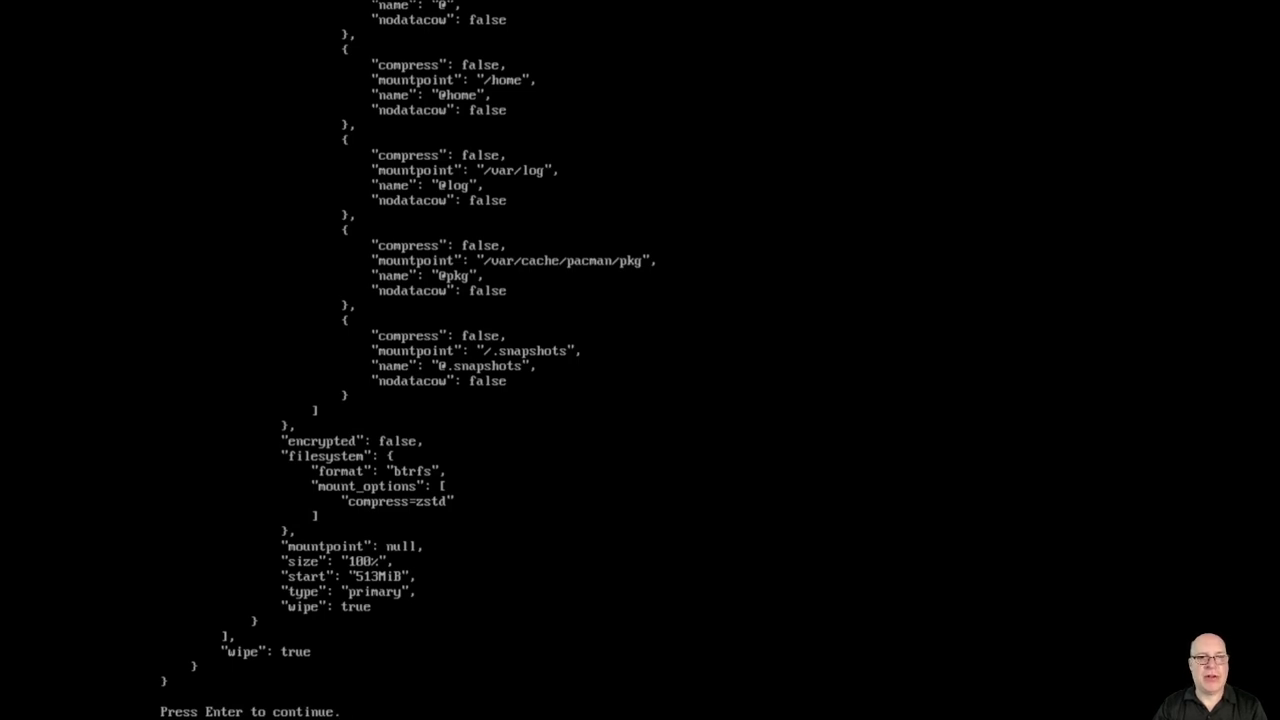
pyautogui.press('Return')
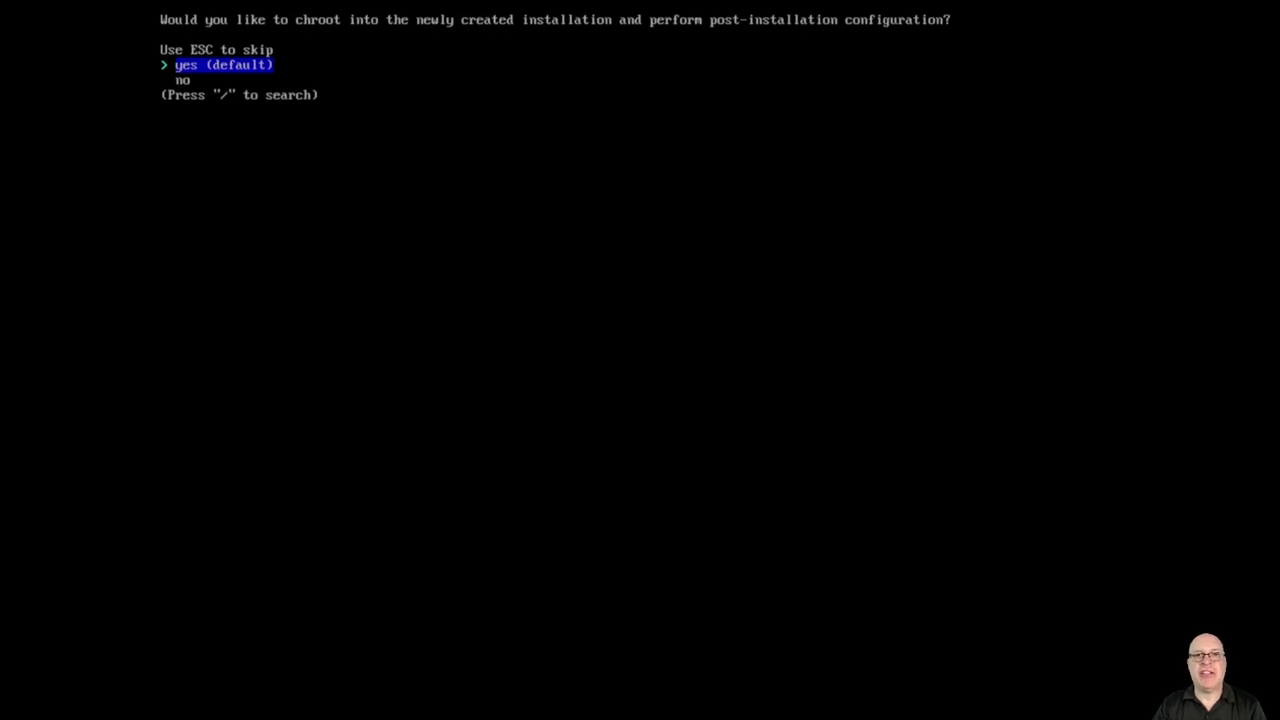
# Step: Skip the offer to chroot into the new installation for post-installation configuration
pyautogui.press('Down')
pyautogui.press('Up')
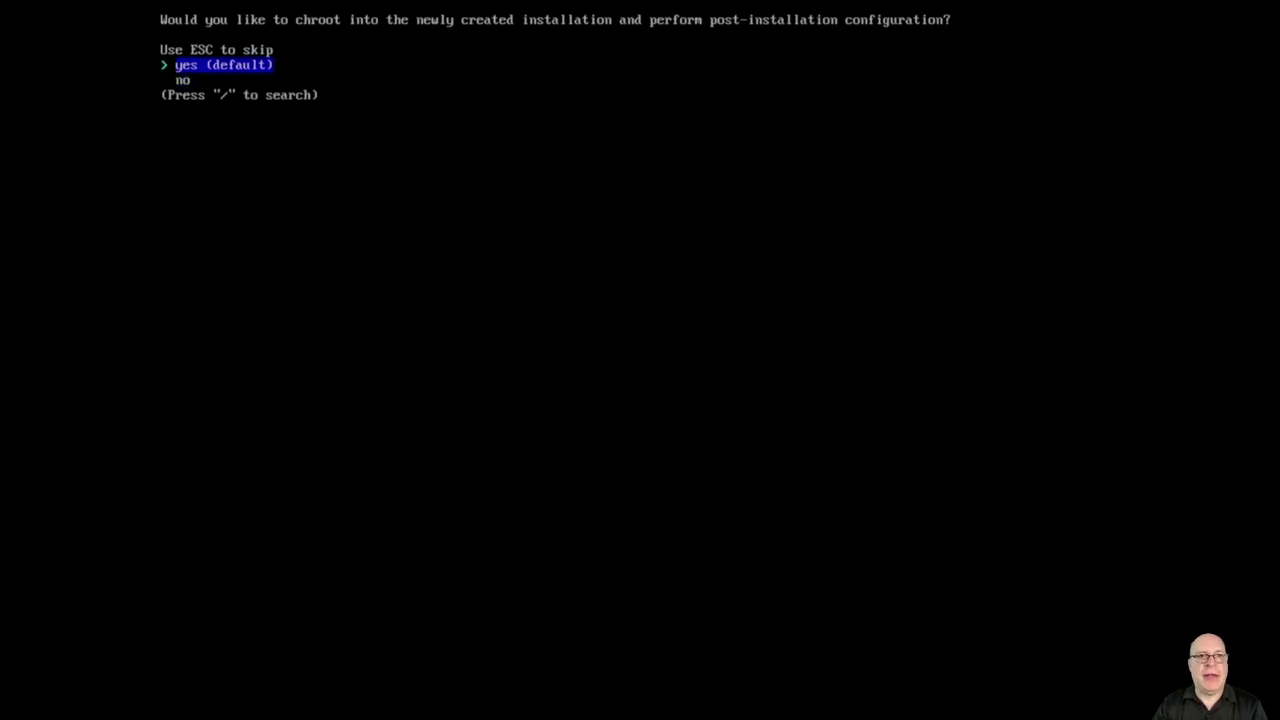
pyautogui.press('Escape')
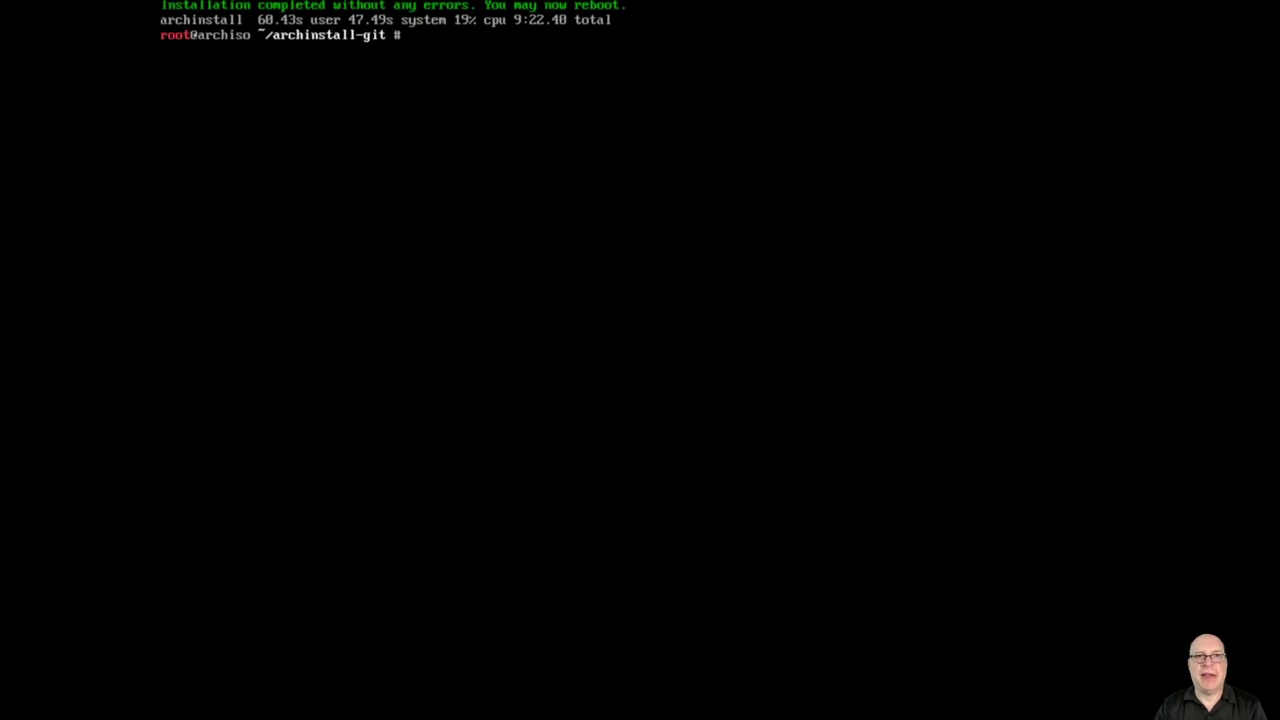
# Step: List the block devices with lsblk and change to the directory /mnt/archinstall/etc
pyautogui.write('lsblk')
pyautogui.press('Return')
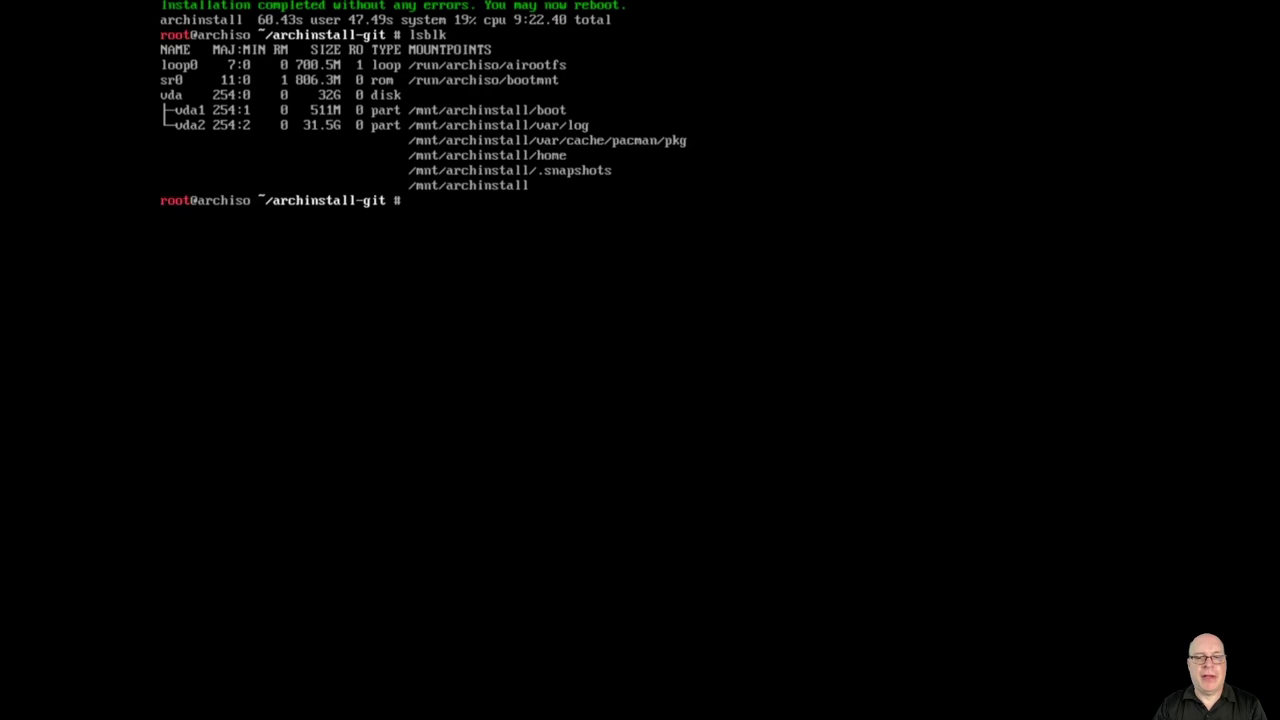
pyautogui.write('cd /mnt/a')
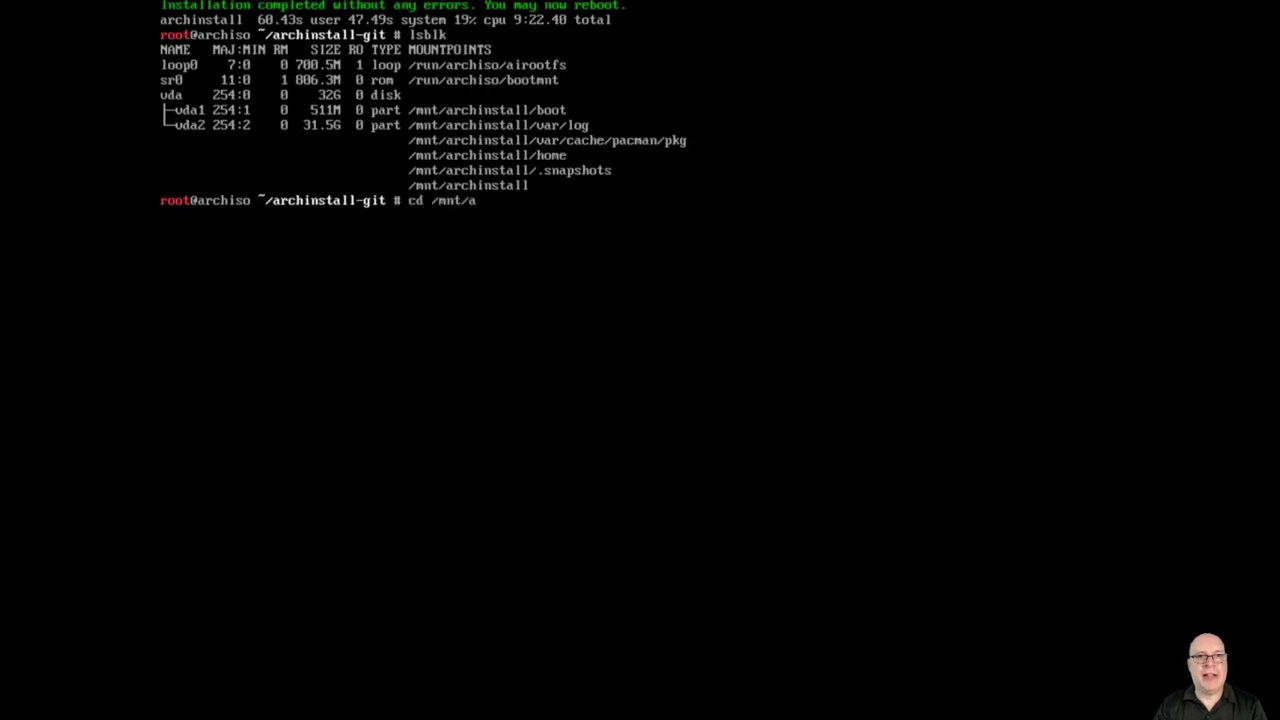
pyautogui.write('rchinstall/')
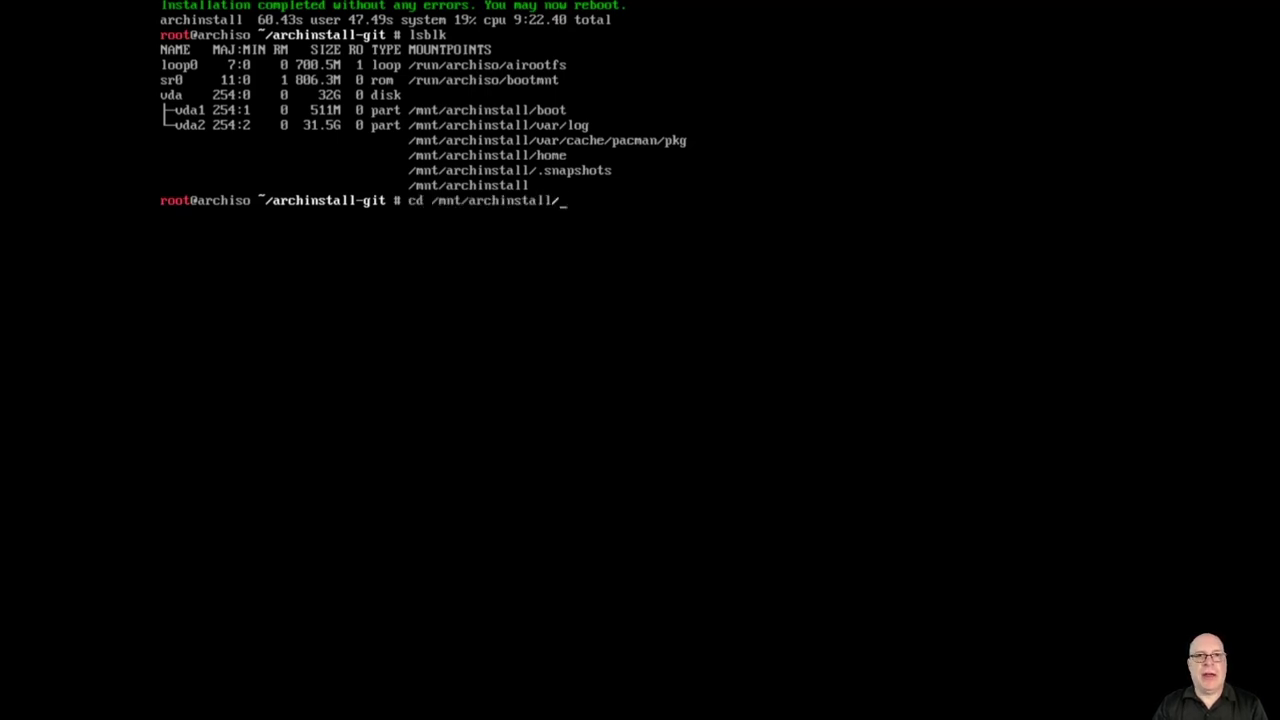
pyautogui.write('etc/')
pyautogui.press('Return')
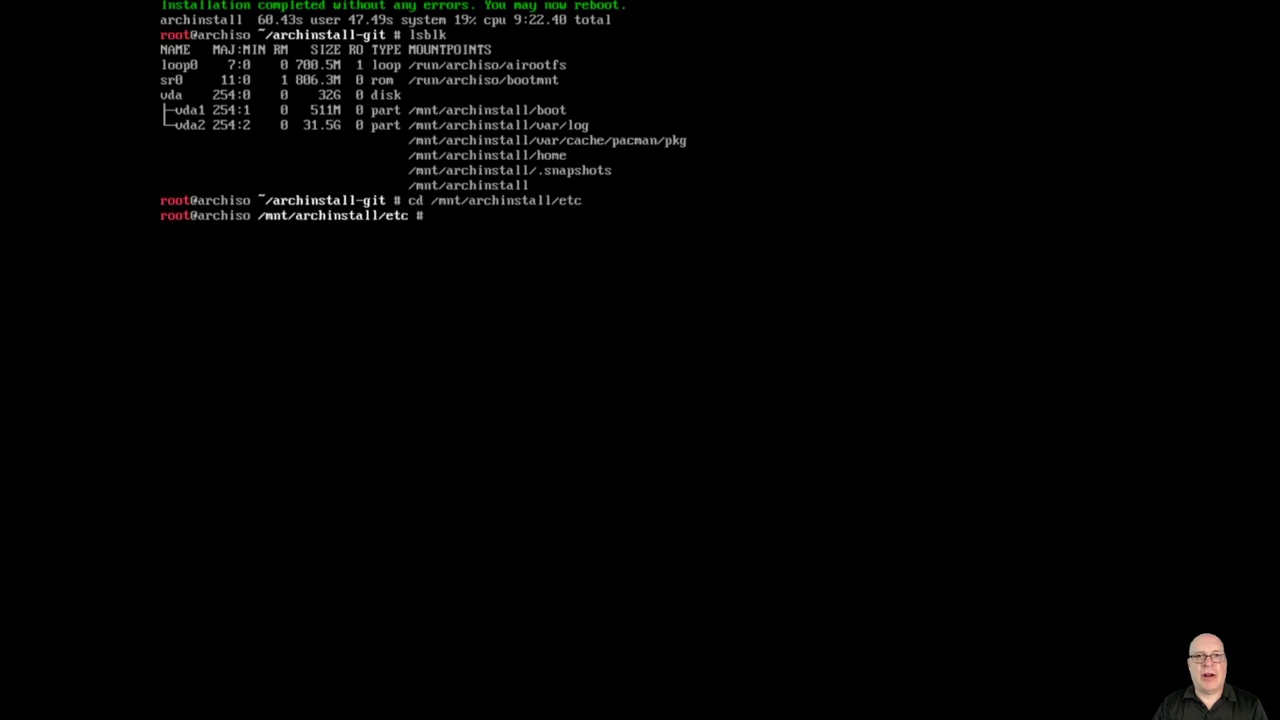
# Step: Open fstab in nano and set the access-time mount option of the root (/) entry to noatime
pyautogui.write('nano fstab')
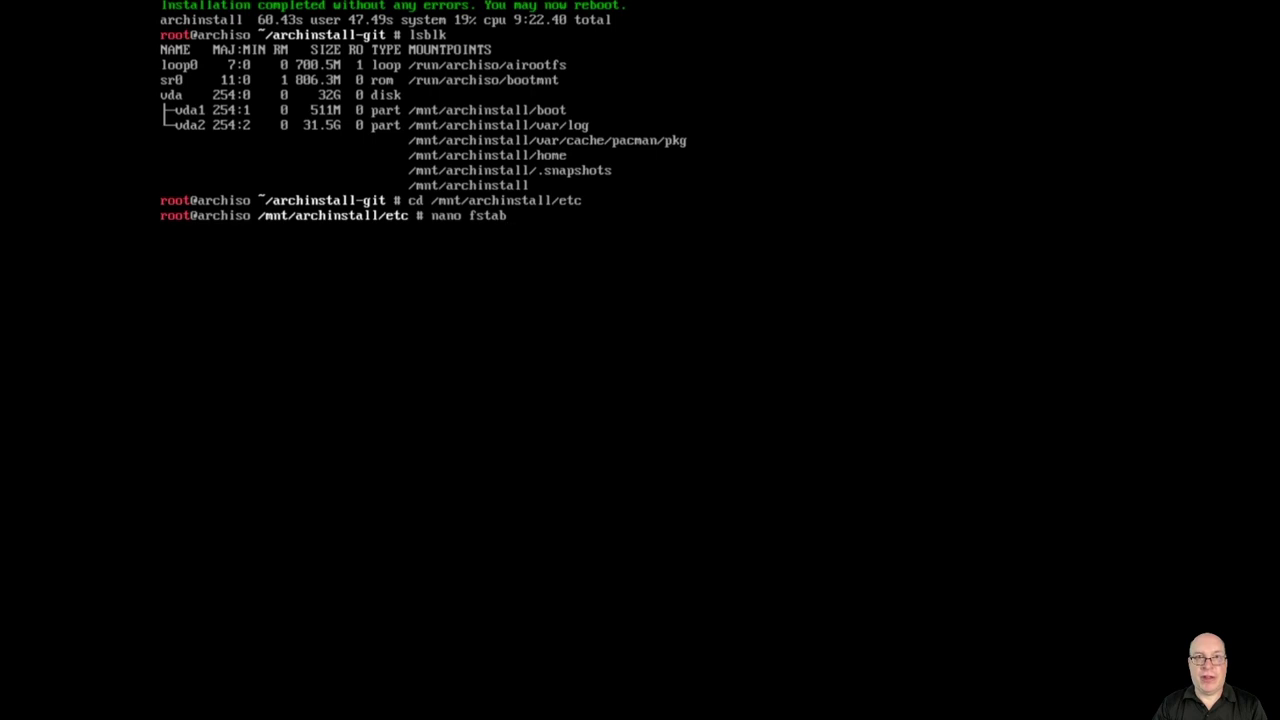
pyautogui.press('Return')
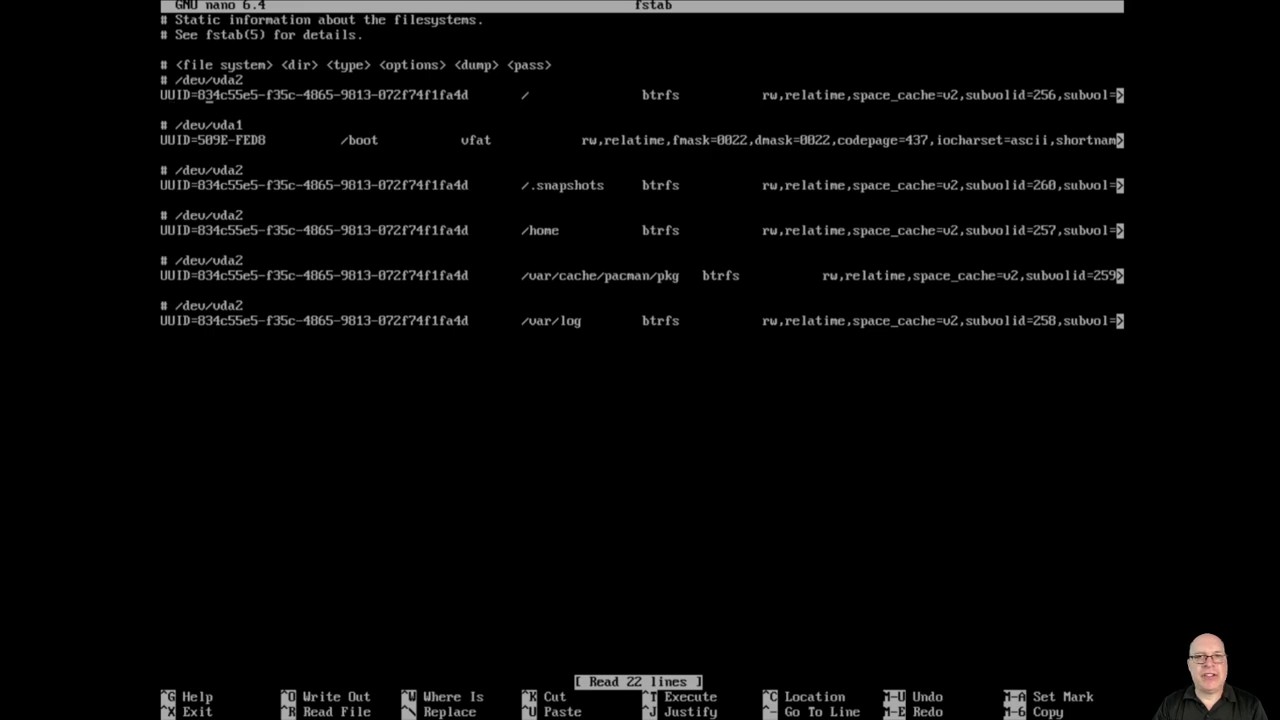
pyautogui.press('Right')
pyautogui.press('Right')
pyautogui.press('Right')
pyautogui.press('Right')
pyautogui.press('Right')
pyautogui.press('Right')
pyautogui.press('Right')
pyautogui.press('Right')
pyautogui.press('Right')
pyautogui.press('Right')
pyautogui.press('Right')
pyautogui.press('Right')
pyautogui.press('Right')
pyautogui.press('Right')
pyautogui.press('Right')
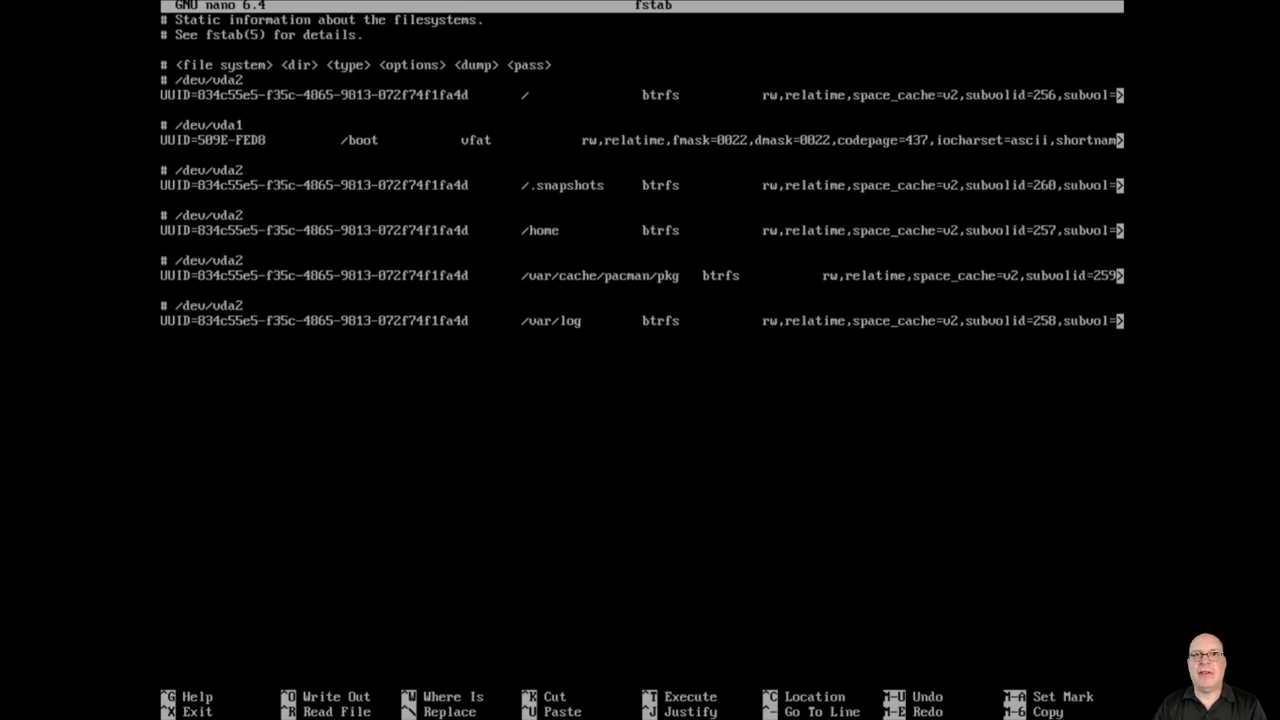
pyautogui.press('BackSpace')
pyautogui.press('BackSpace')
pyautogui.press('BackSpace')
pyautogui.write('noatime,')
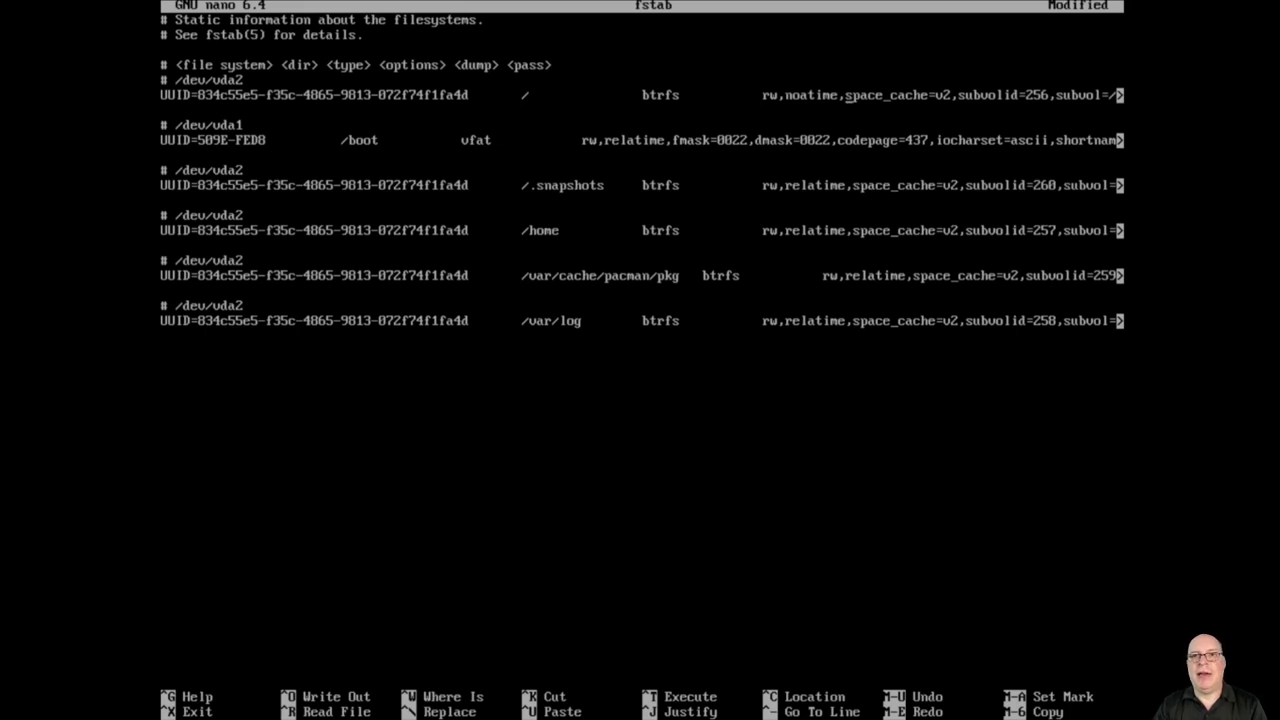
# Step: Add the mount option compress=zstd:1 after noatime in the root (/) entry
pyautogui.write('compress')
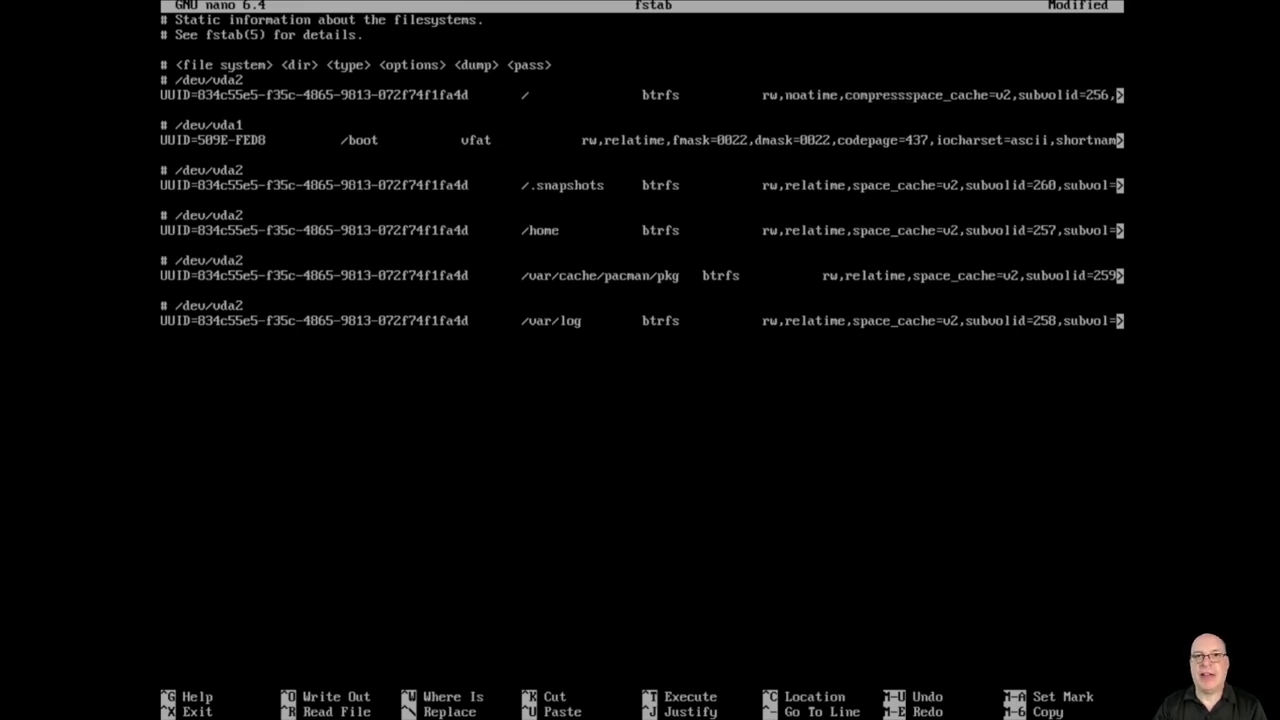
pyautogui.write('=')
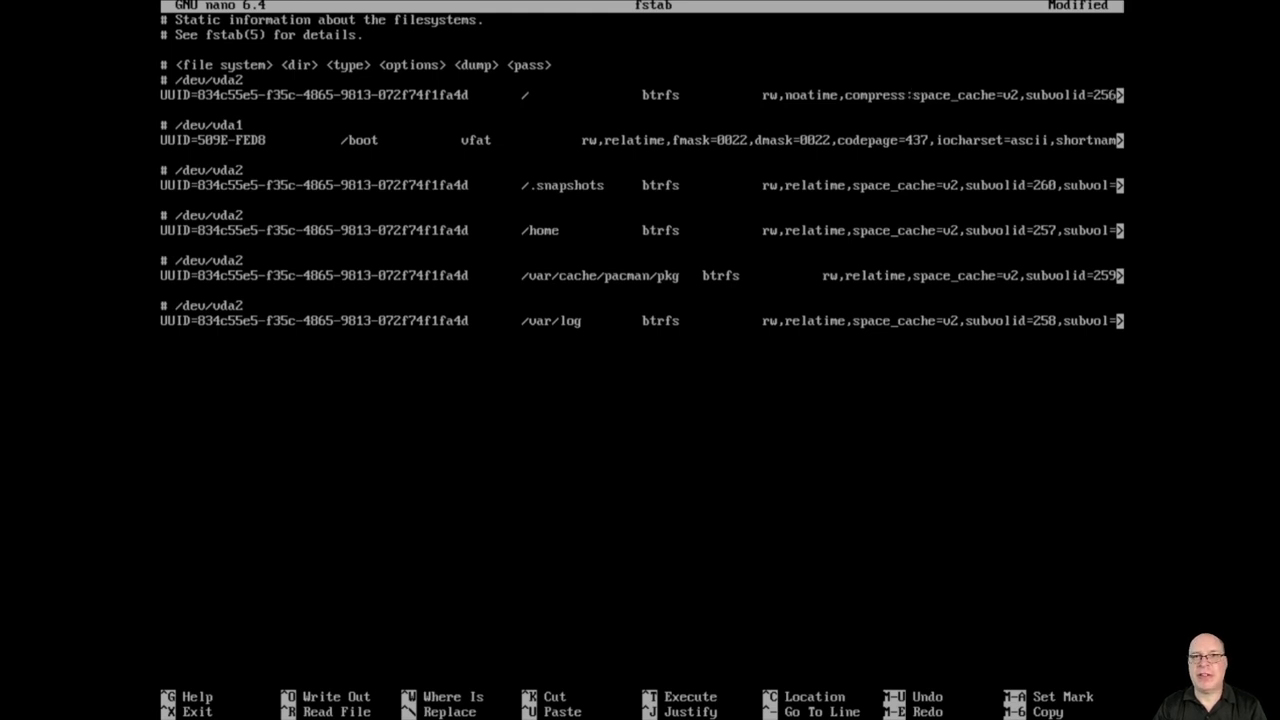
pyautogui.press('BackSpace')
pyautogui.write('=')
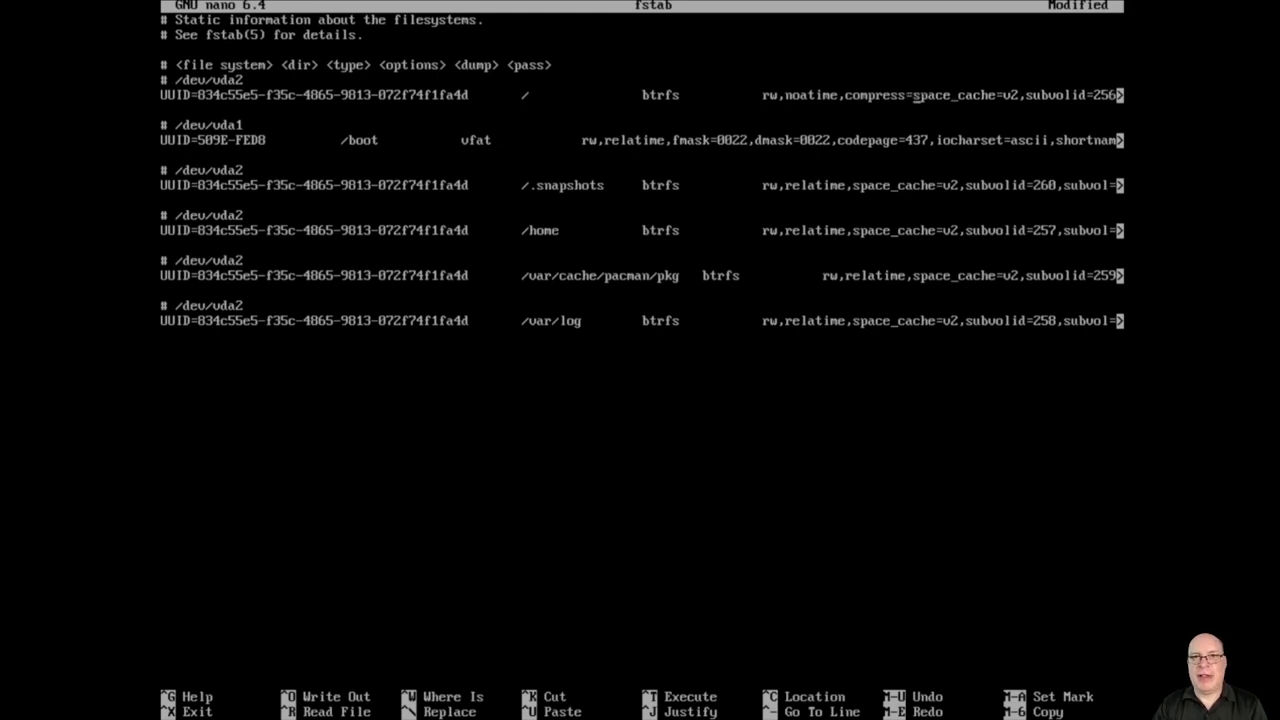
pyautogui.write('zst')
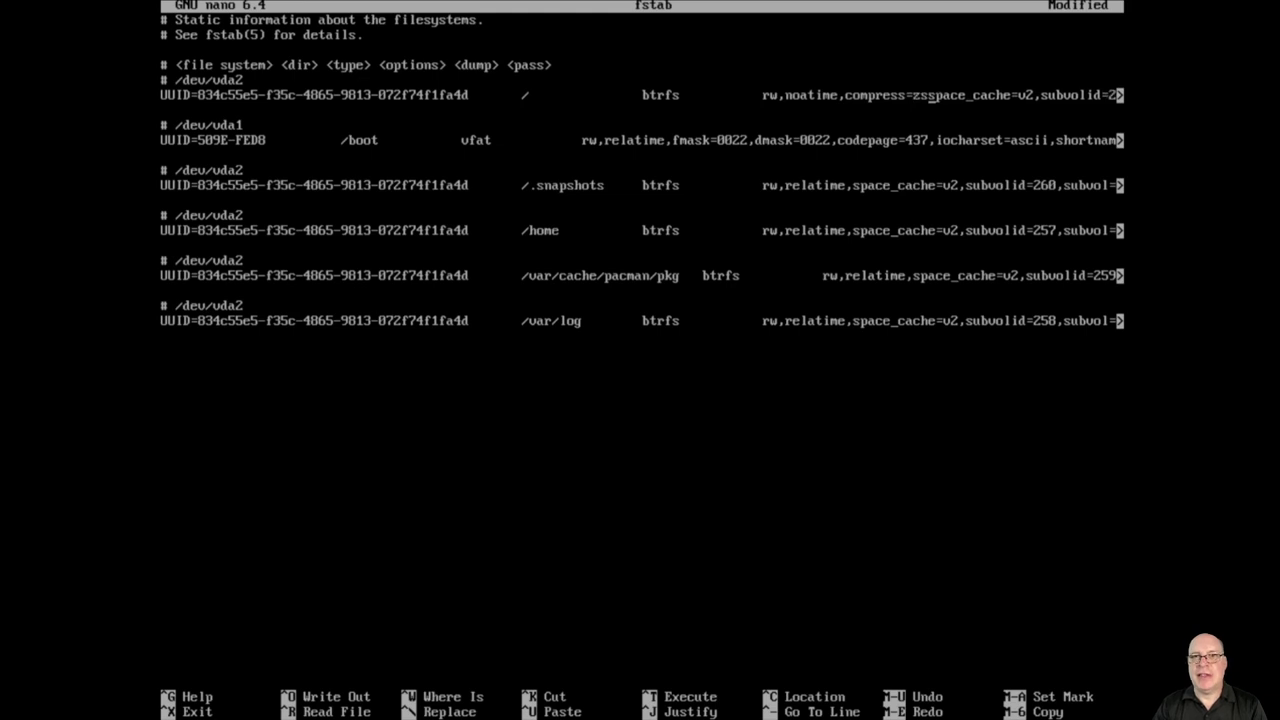
pyautogui.write('d')
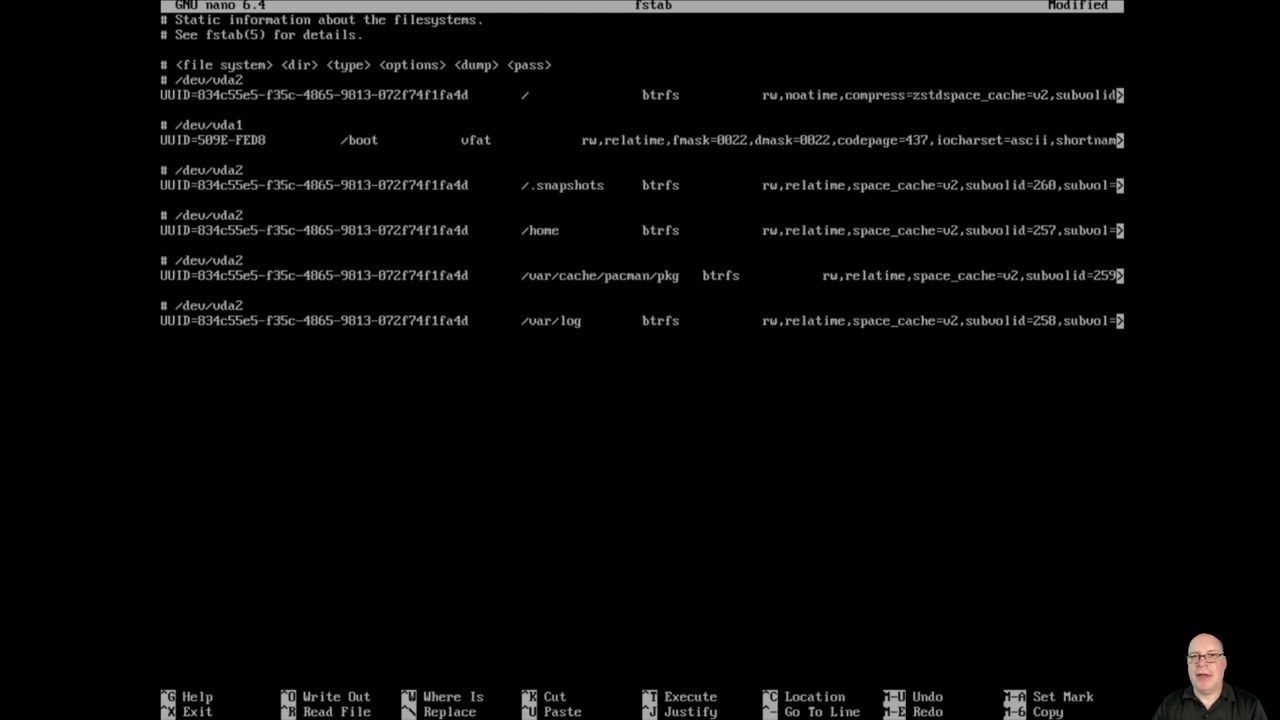
pyautogui.write(':1,')
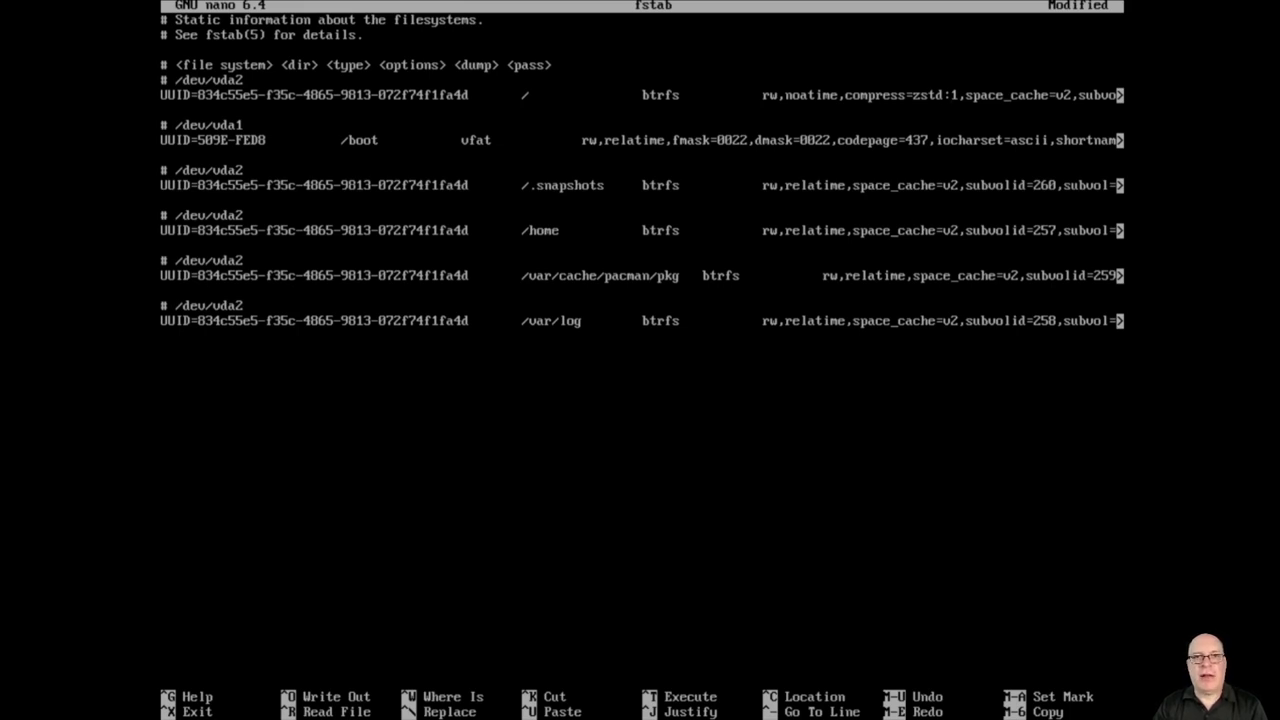
# Step: Copy the text noatime,compress=zstd:1 from the root entry's mount options
pyautogui.click(786, 95)
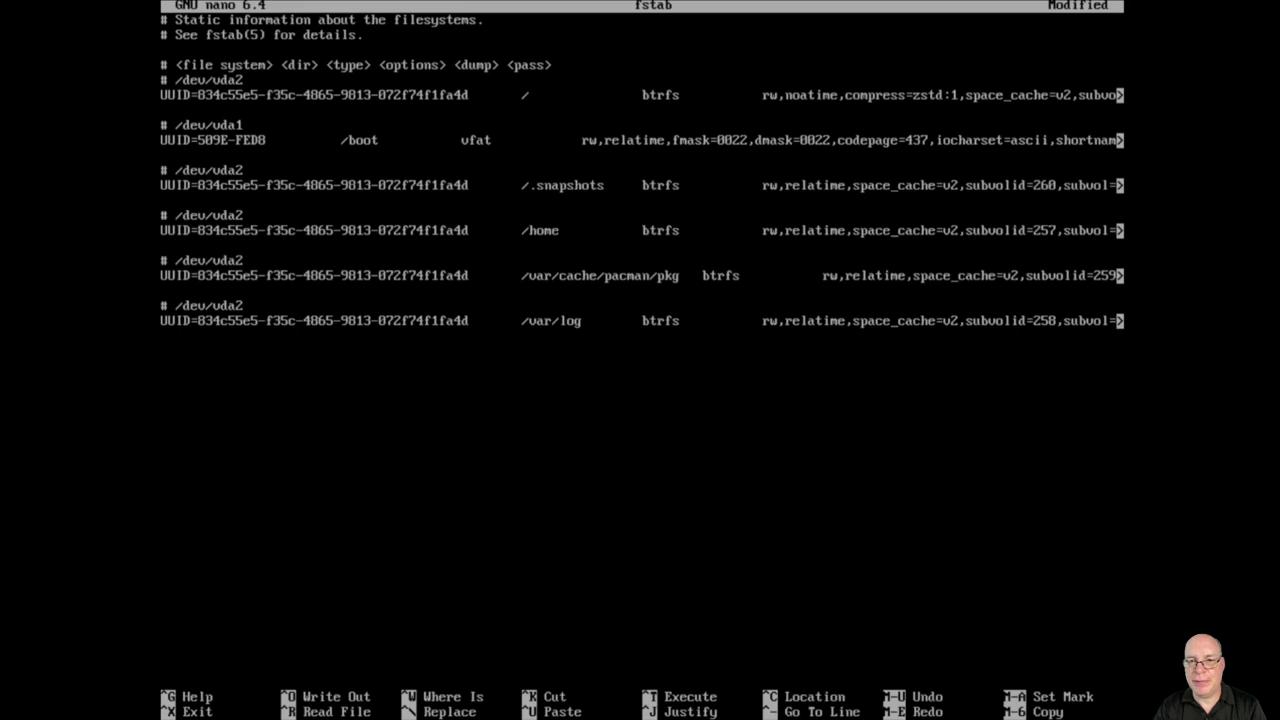
pyautogui.hotkey('alt', 'a')
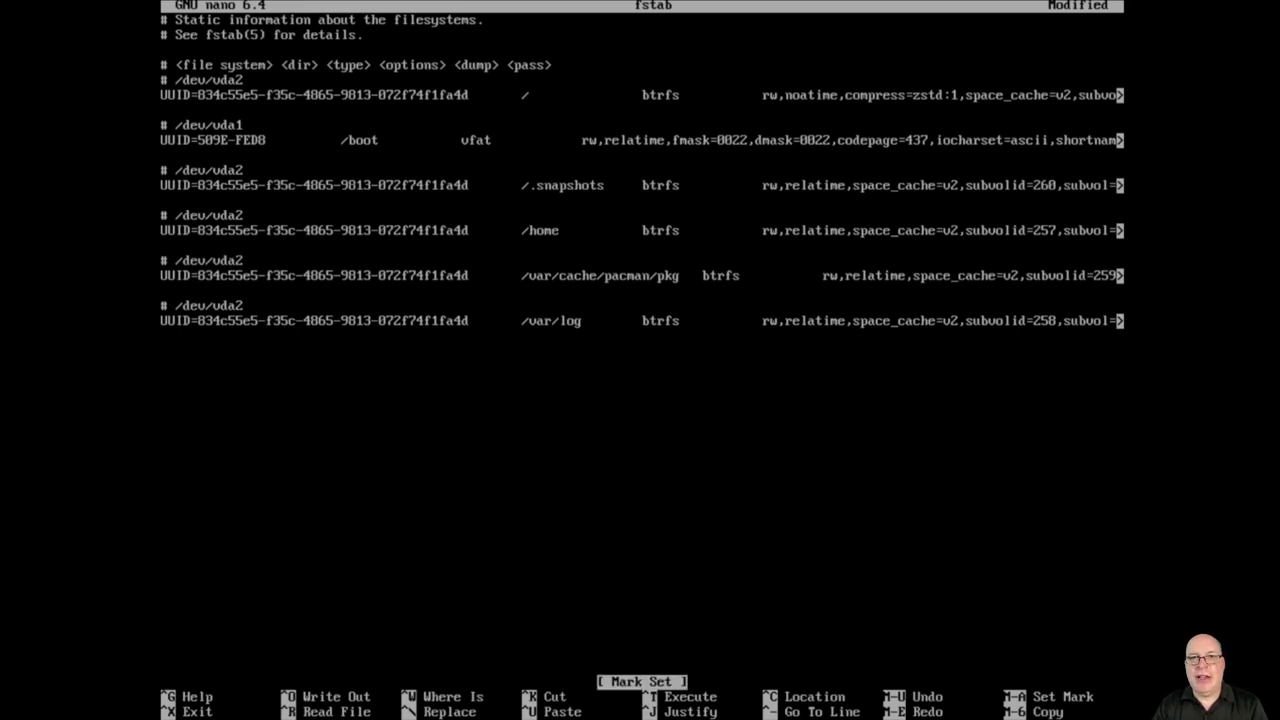
pyautogui.press('Right')
pyautogui.press('Right')
pyautogui.press('Right')
pyautogui.press('Right')
pyautogui.press('Right')
pyautogui.press('Right')
pyautogui.press('Right')
pyautogui.press('Right')
pyautogui.press('Right')
pyautogui.press('Right')
pyautogui.press('Right')
pyautogui.press('Right')
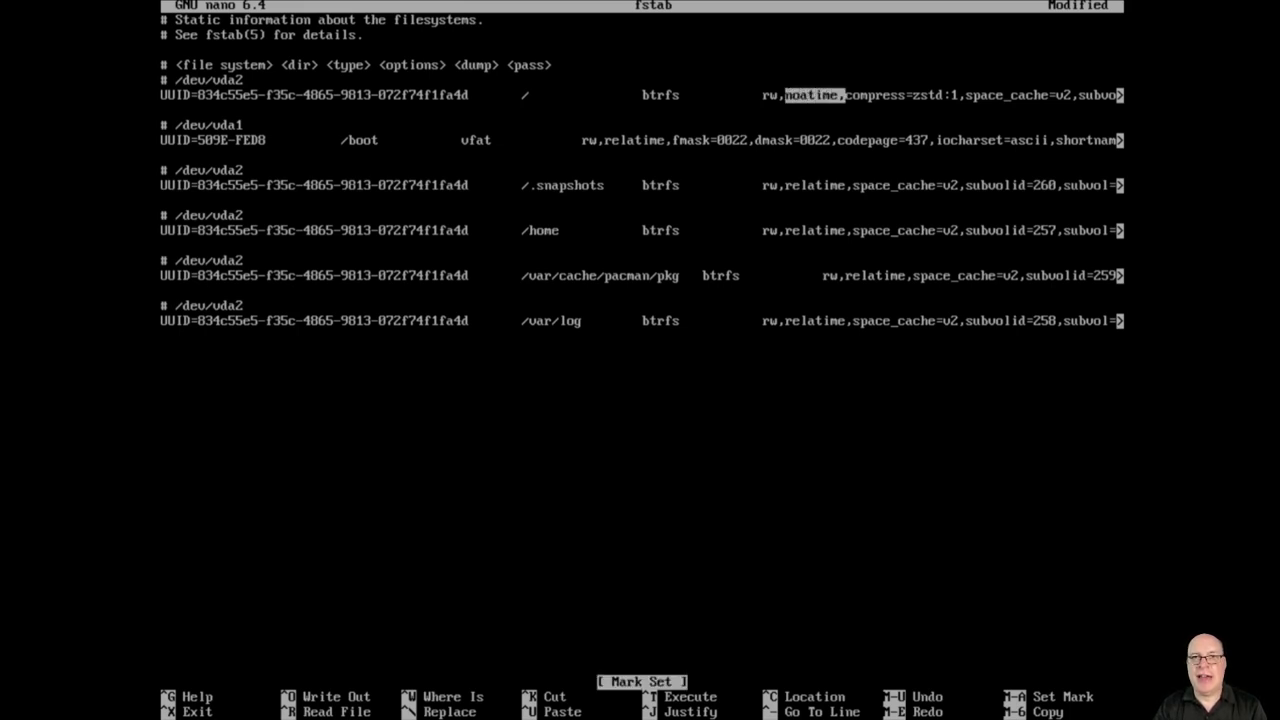
pyautogui.press('Right')
pyautogui.press('Right')
pyautogui.press('Right')
pyautogui.press('Right')
pyautogui.press('Right')
pyautogui.press('Right')
pyautogui.press('Right')
pyautogui.press('Right')
pyautogui.press('Right')
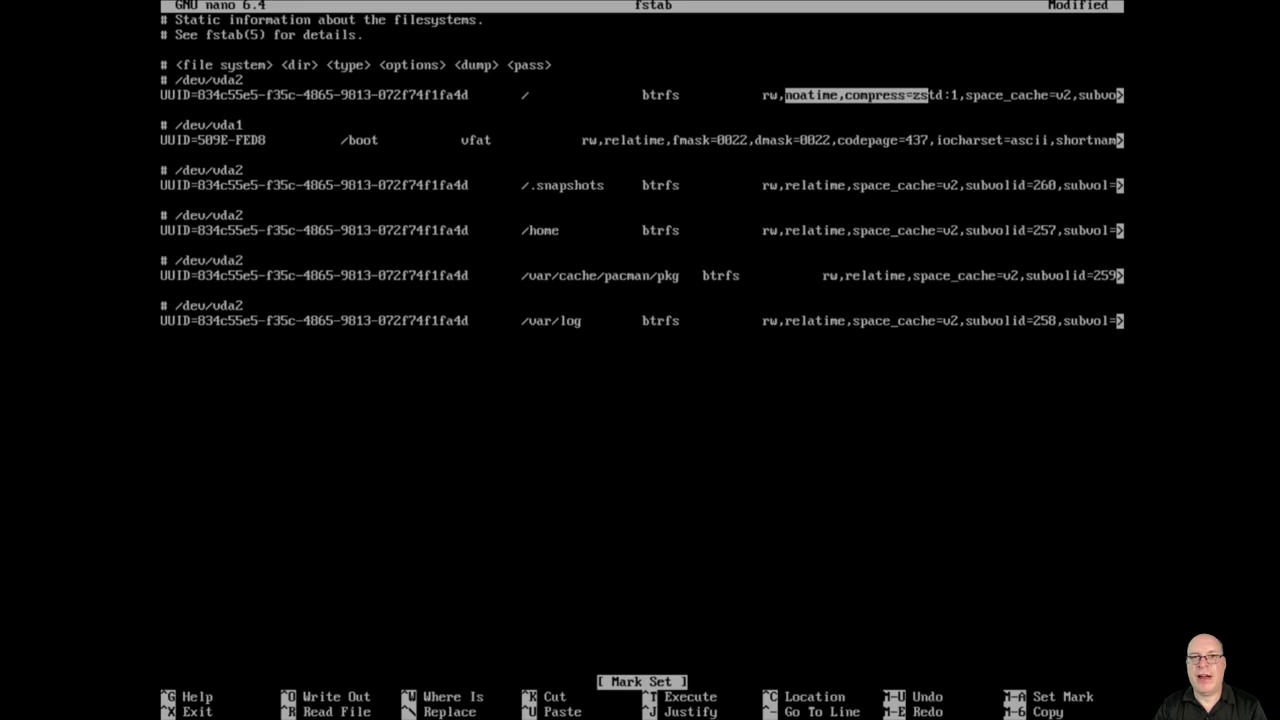
pyautogui.press('Right')
pyautogui.press('Right')
pyautogui.hotkey('ctrl', 'c')
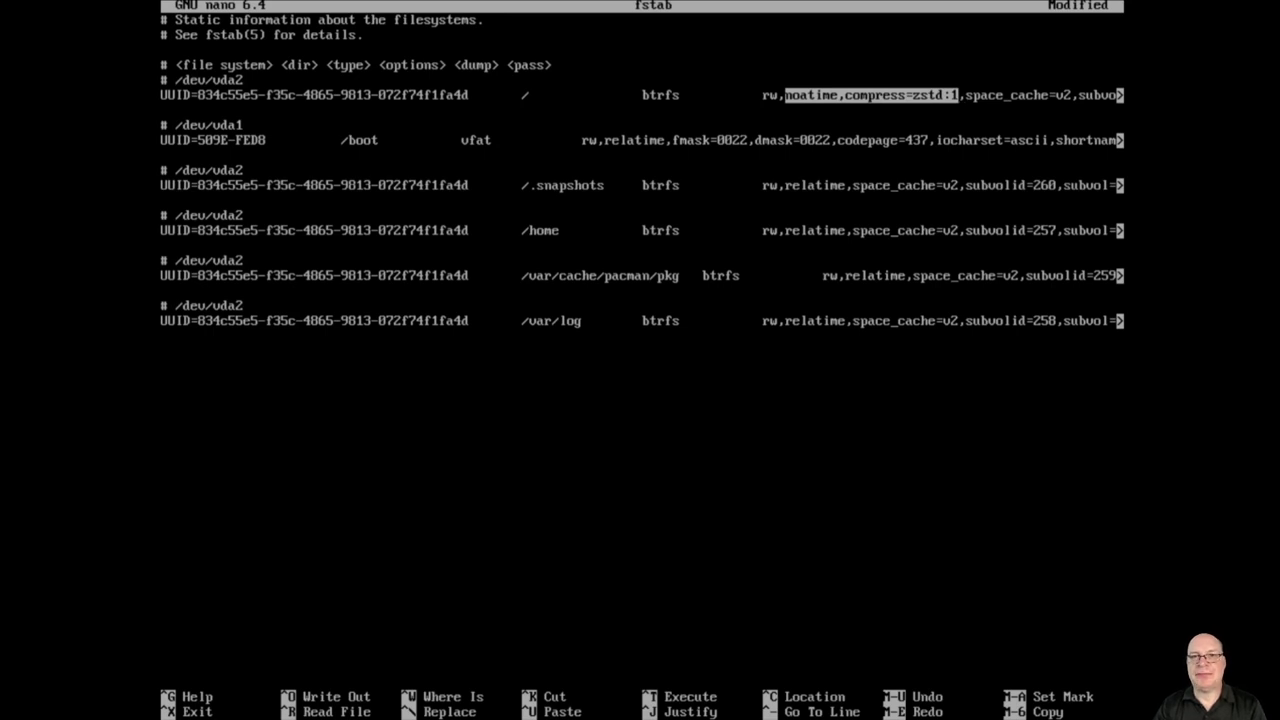
pyautogui.hotkey('alt', '6')
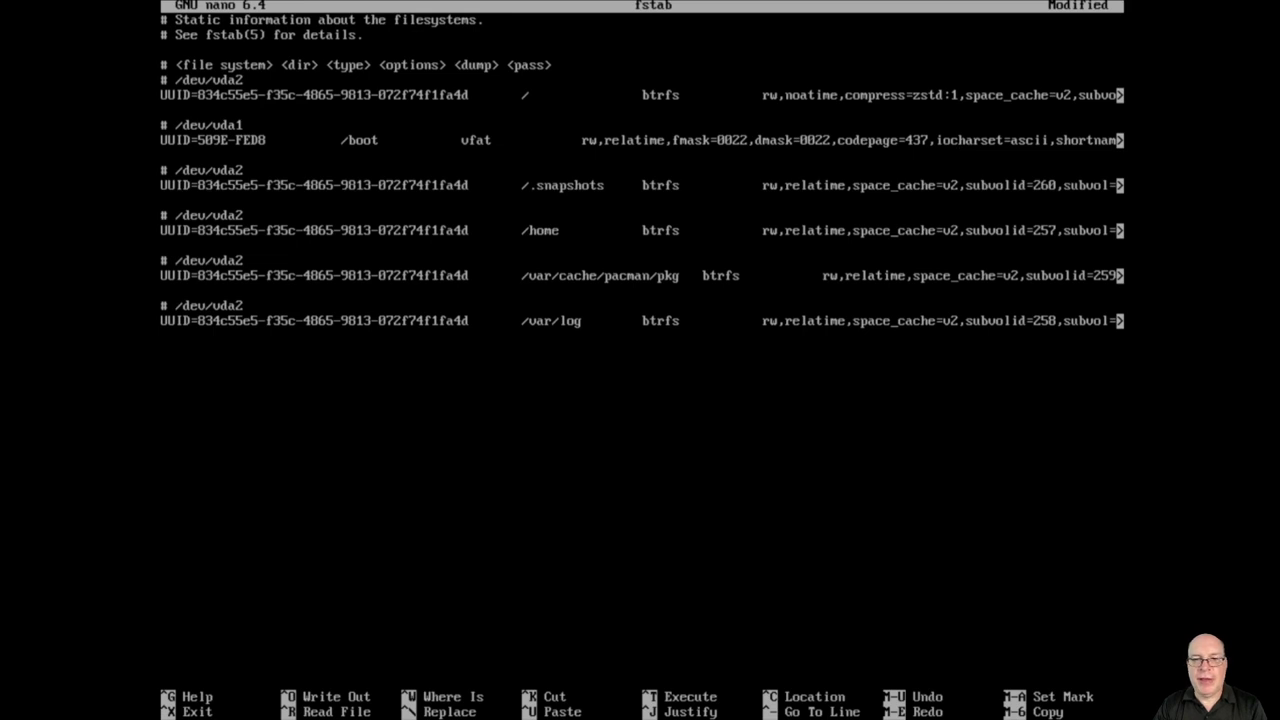
# Step: Replace the access-time option in the /.snapshots entry with the copied noatime,compress=zstd:1
pyautogui.press('BackSpace')
pyautogui.press('BackSpace')
pyautogui.press('BackSpace')
pyautogui.press('BackSpace')
pyautogui.press('BackSpace')
pyautogui.press('BackSpace')
pyautogui.press('BackSpace')
pyautogui.press('BackSpace')
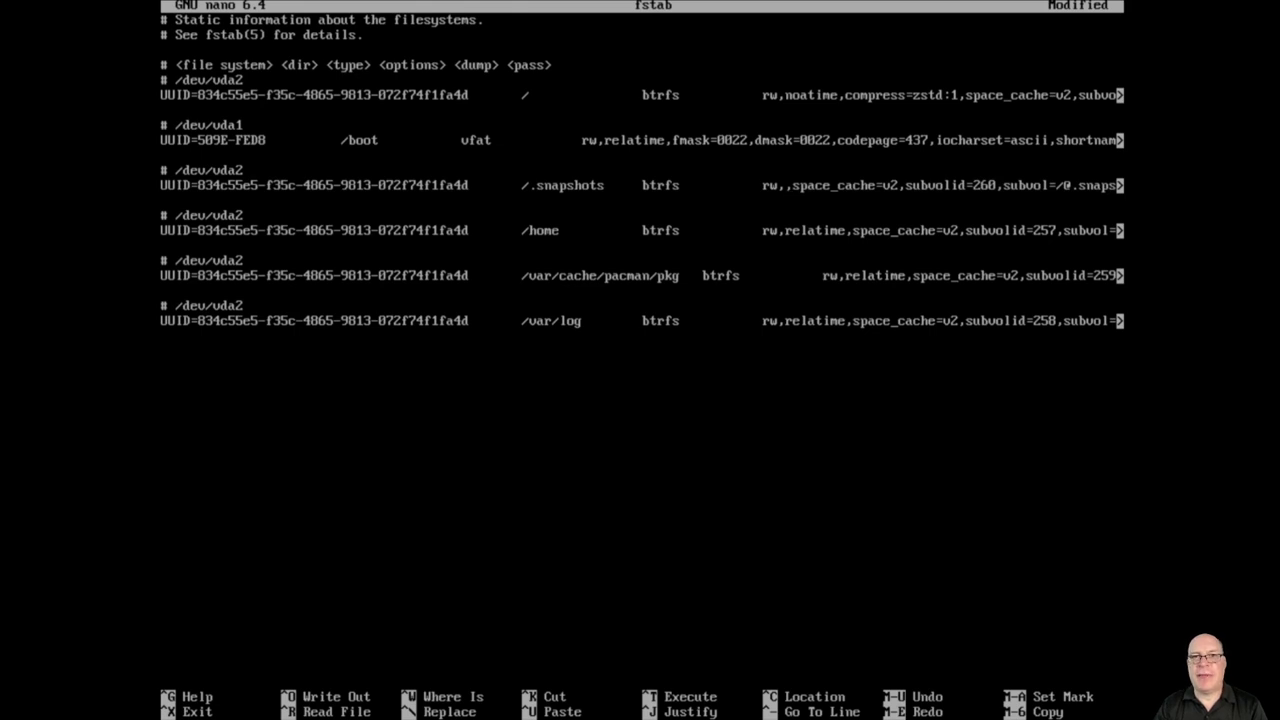
pyautogui.hotkey('ctrl', 'u')
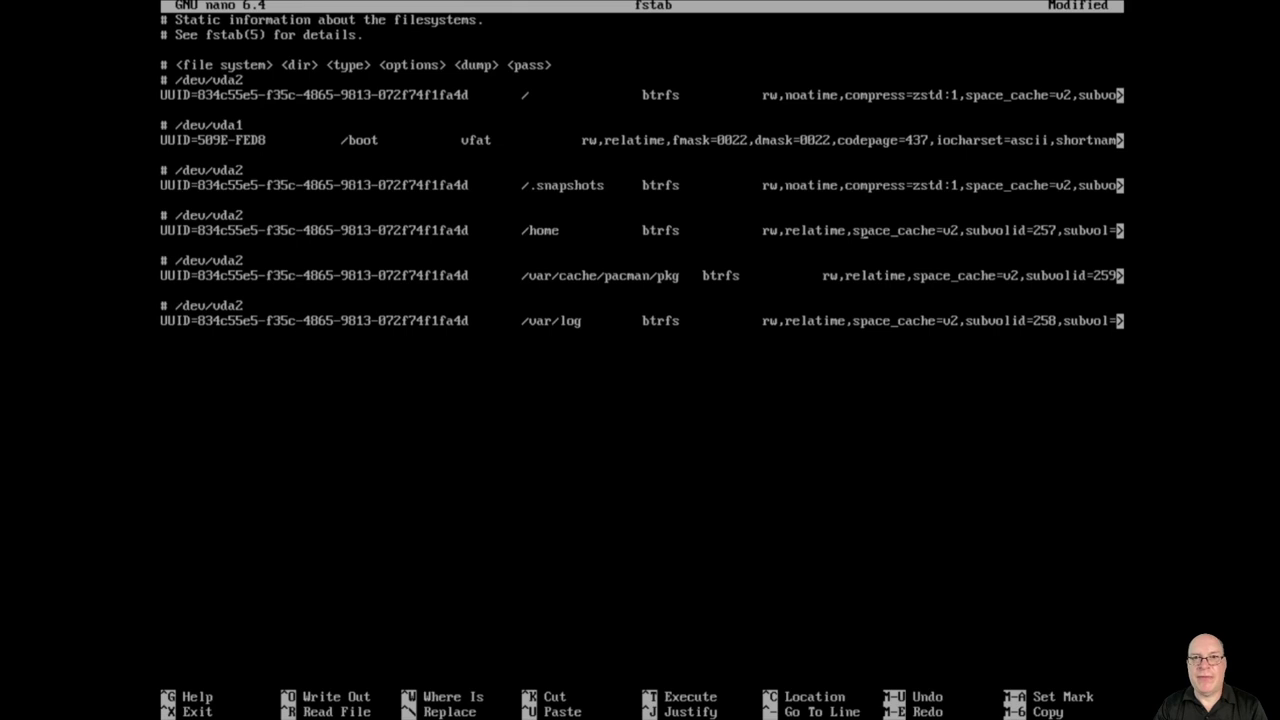
# Step: Replace the access-time option in the /home entry with the copied noatime,compress=zstd:1
pyautogui.press('BackSpace')
pyautogui.press('BackSpace')
pyautogui.press('BackSpace')
pyautogui.press('BackSpace')
pyautogui.press('BackSpace')
pyautogui.press('BackSpace')
pyautogui.press('BackSpace')
pyautogui.press('BackSpace')
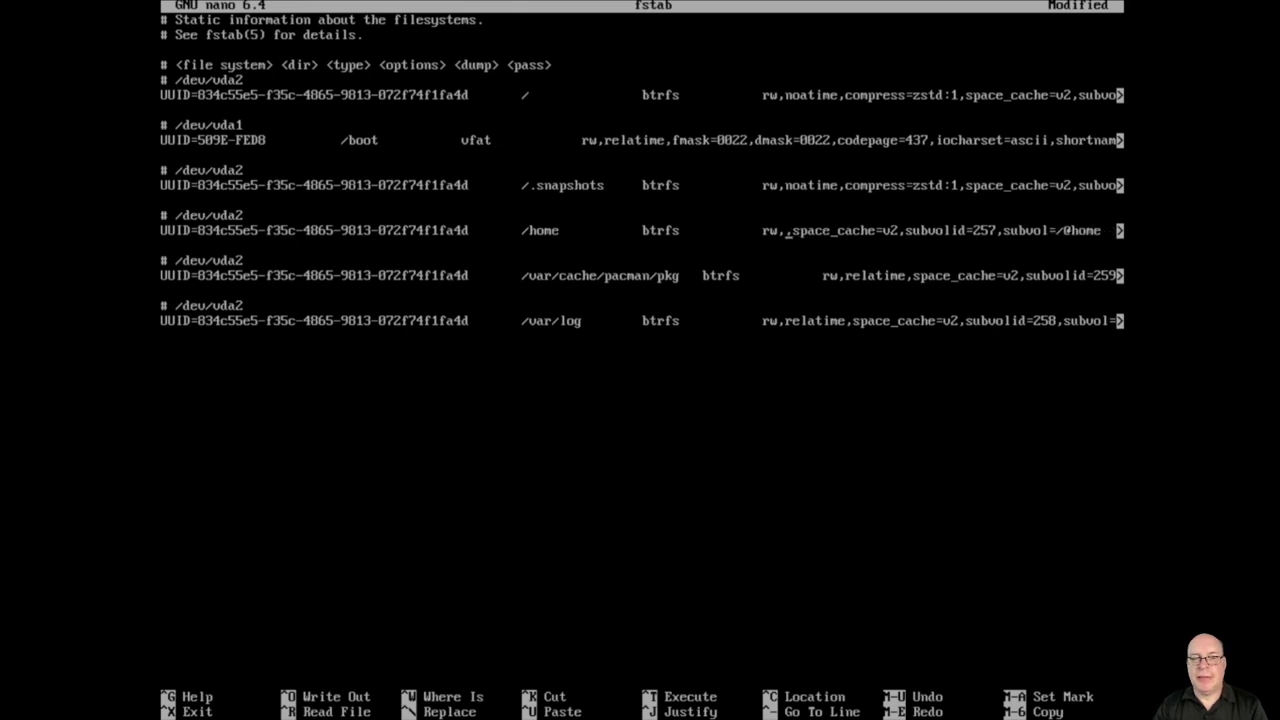
pyautogui.hotkey('ctrl', 'shift', 'v')
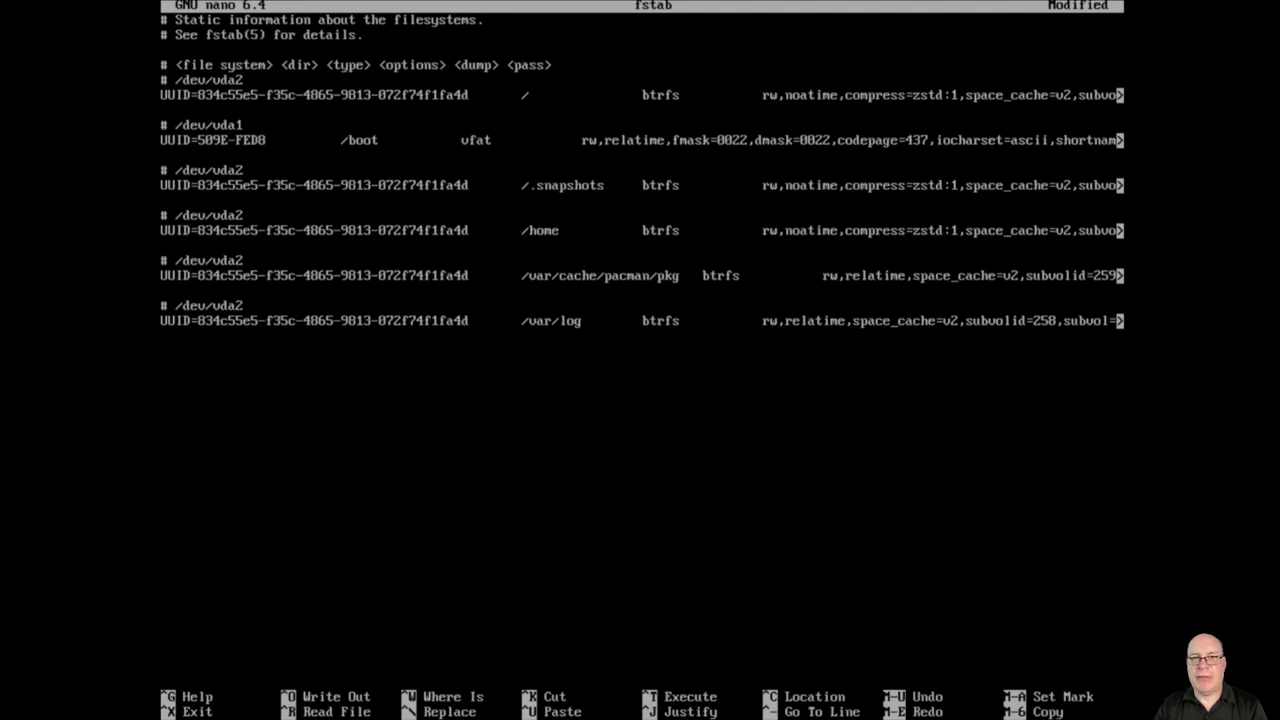
# Step: Replace the access-time option in the /var/cache/pacman/pkg entry with the copied noatime,compress=zstd:1
pyautogui.press('BackSpace')
pyautogui.press('BackSpace')
pyautogui.press('BackSpace')
pyautogui.press('BackSpace')
pyautogui.press('BackSpace')
pyautogui.press('BackSpace')
pyautogui.press('BackSpace')
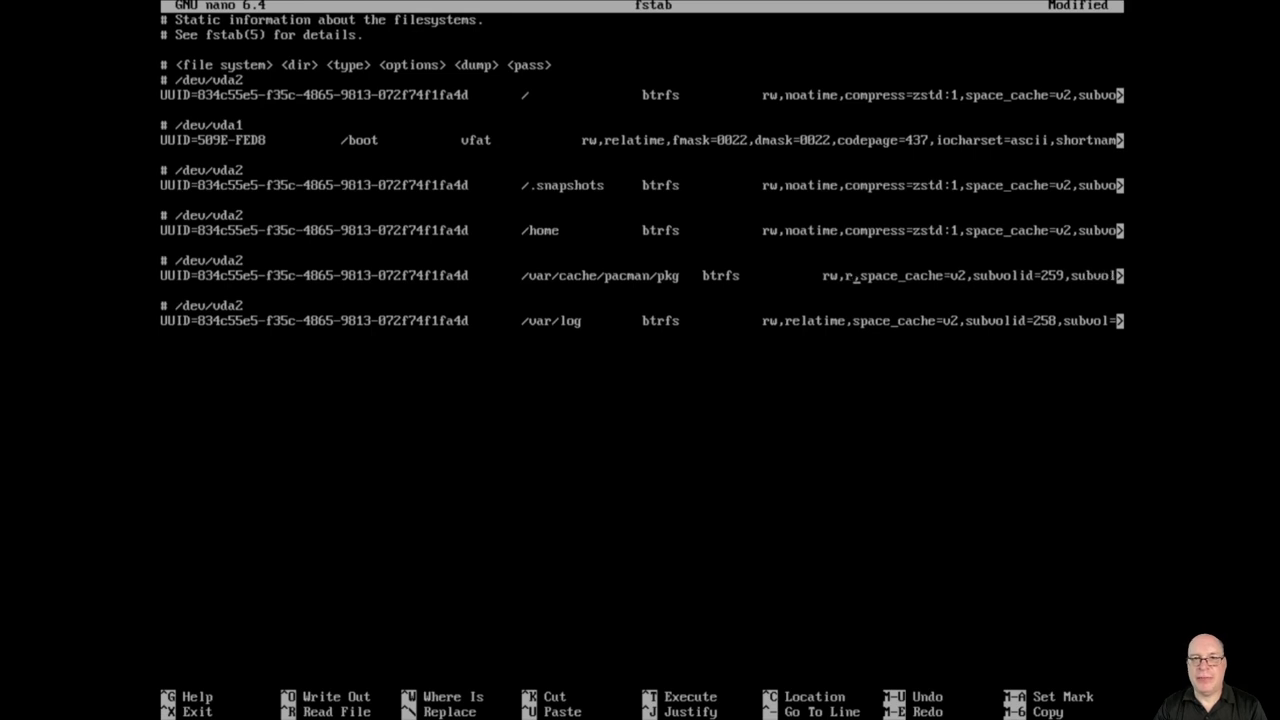
pyautogui.press('BackSpace')
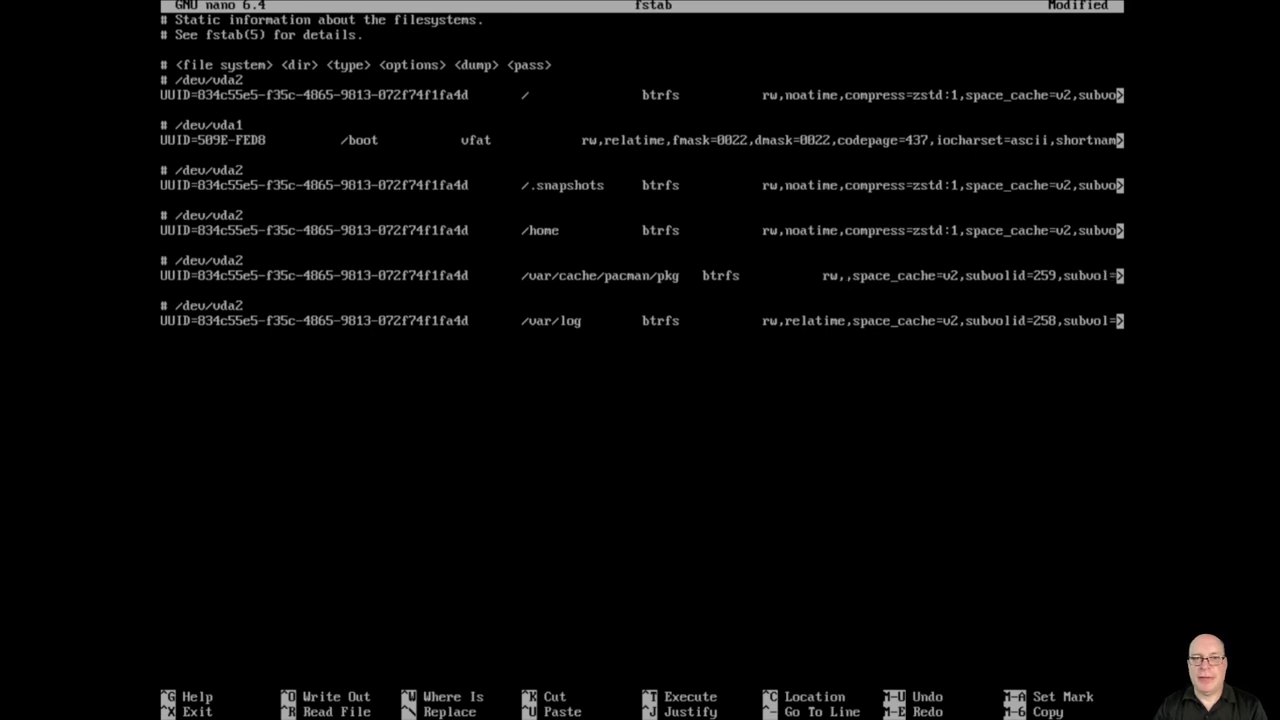
pyautogui.hotkey('ctrl', 'shift', 'v')
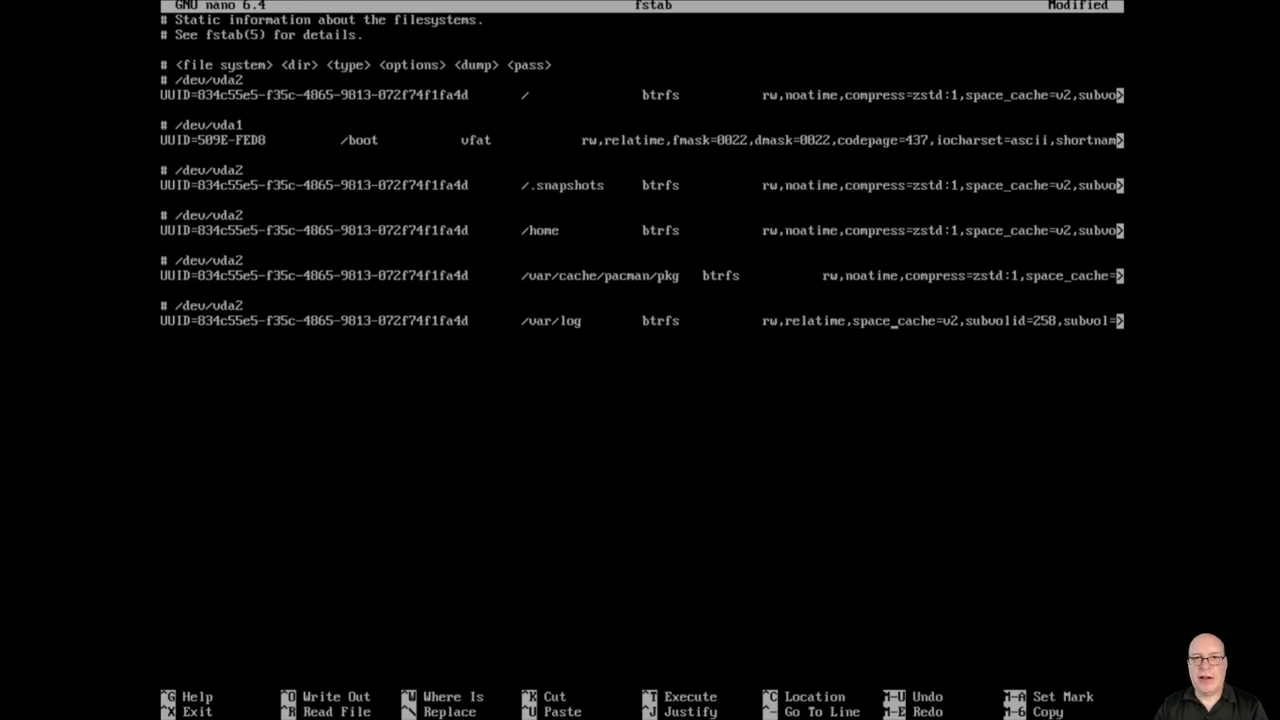
# Step: Replace the access-time option in the /var/log entry with the copied noatime,compress=zstd:1
pyautogui.press('BackSpace')
pyautogui.press('BackSpace')
pyautogui.press('BackSpace')
pyautogui.press('BackSpace')
pyautogui.press('BackSpace')
pyautogui.press('BackSpace')
pyautogui.press('BackSpace')
pyautogui.press('BackSpace')
pyautogui.hotkey('ctrl', 'u')
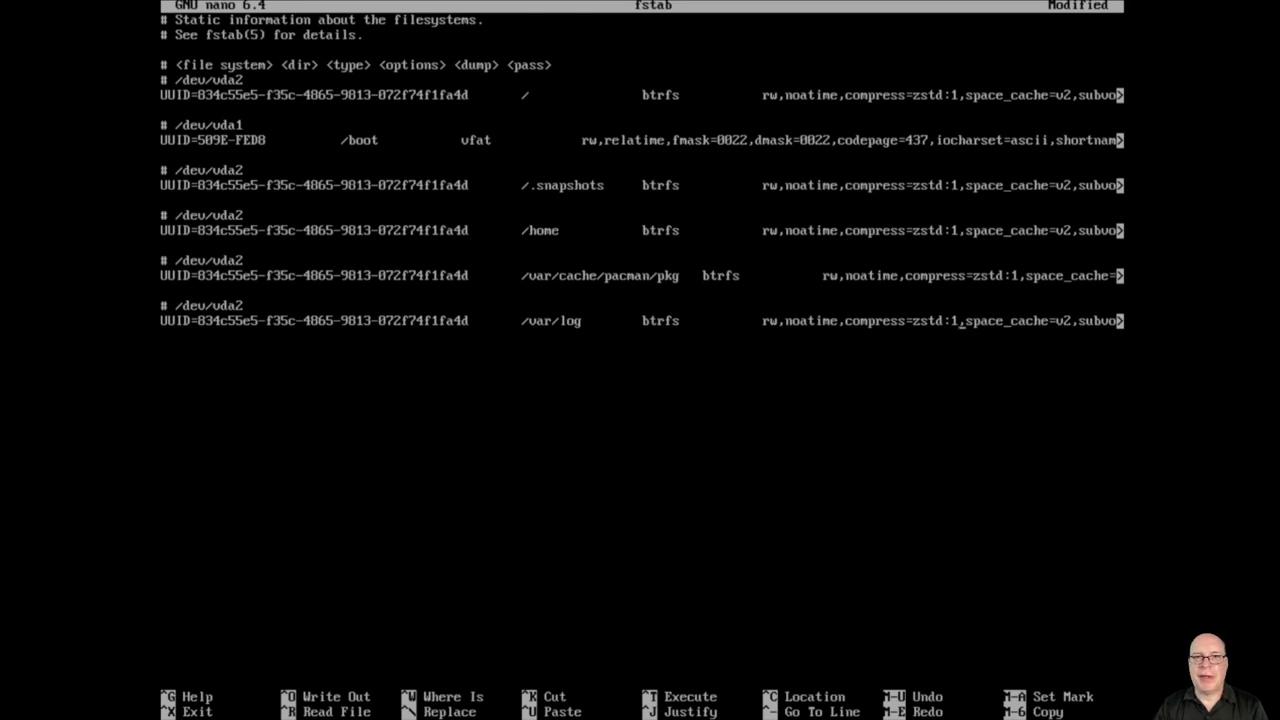
# Step: Save the changes to fstab under the same file name and exit nano
pyautogui.hotkey('ctrl', 'x')
pyautogui.press('y')
pyautogui.press('Return')
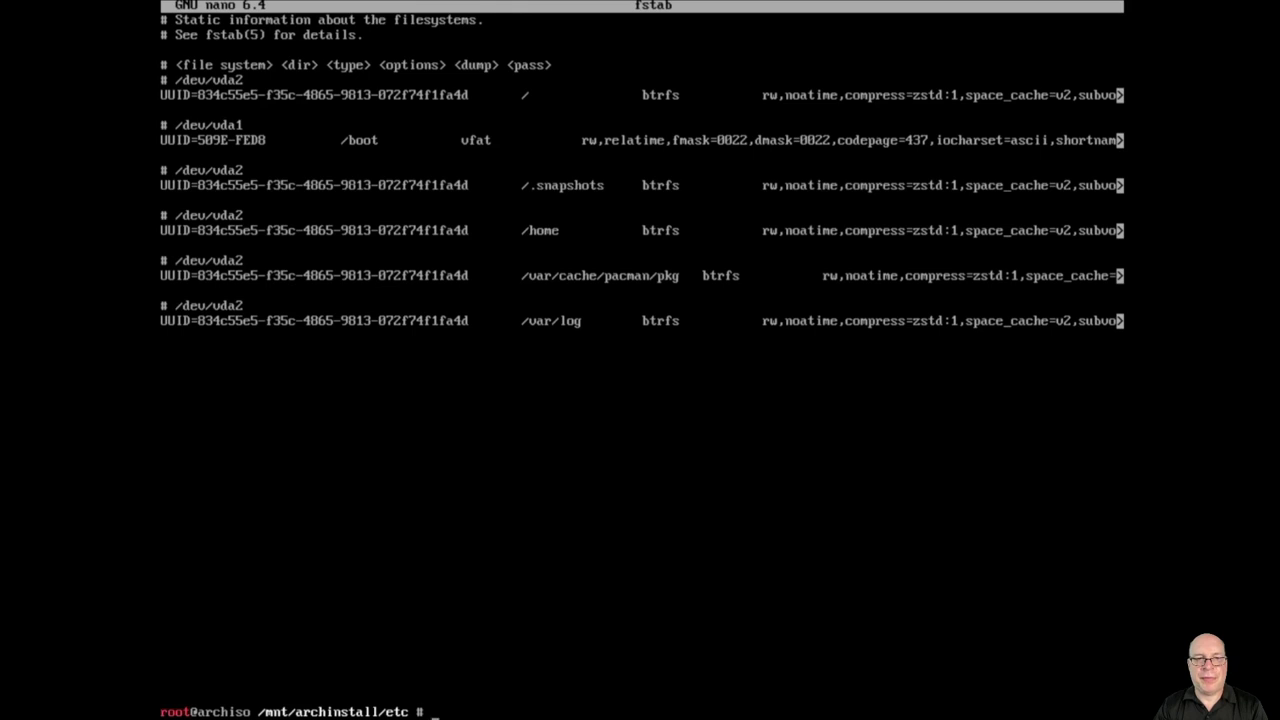
# Step: Reboot the machine and boot the Arch Linux entry from the GRUB menu
pyautogui.write('reboot')
pyautogui.press('Return')
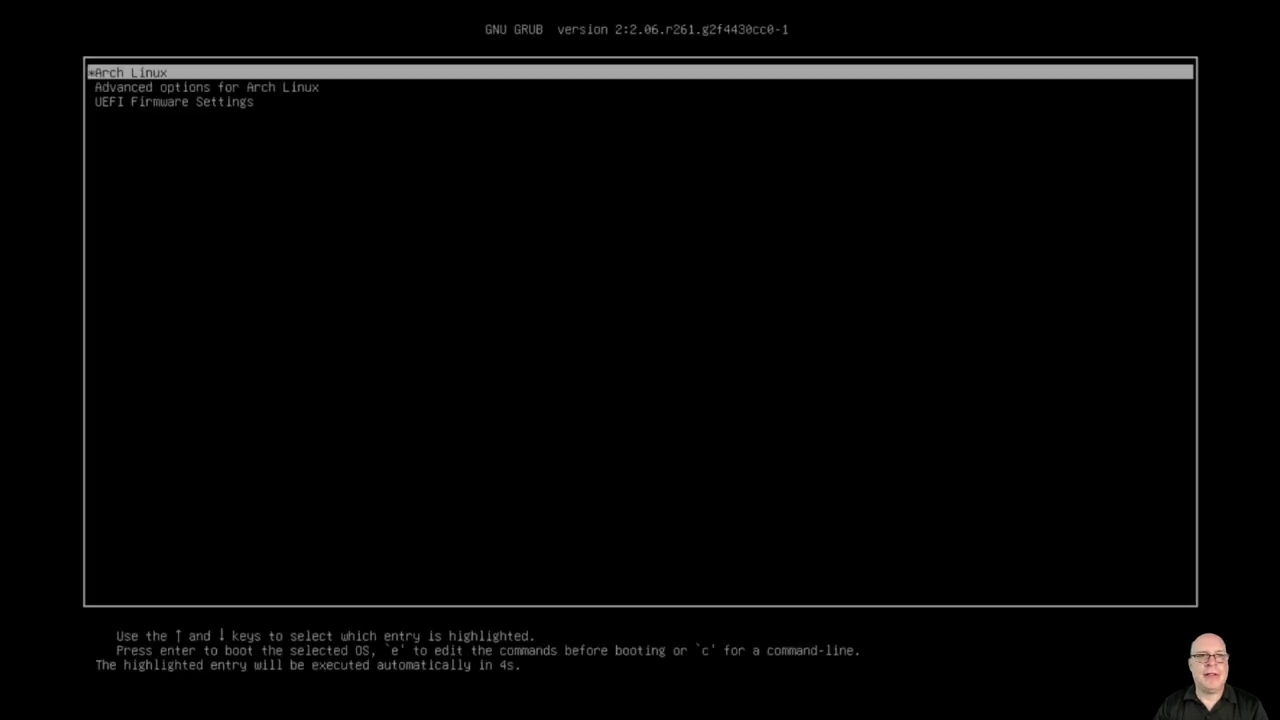
pyautogui.press('Return')
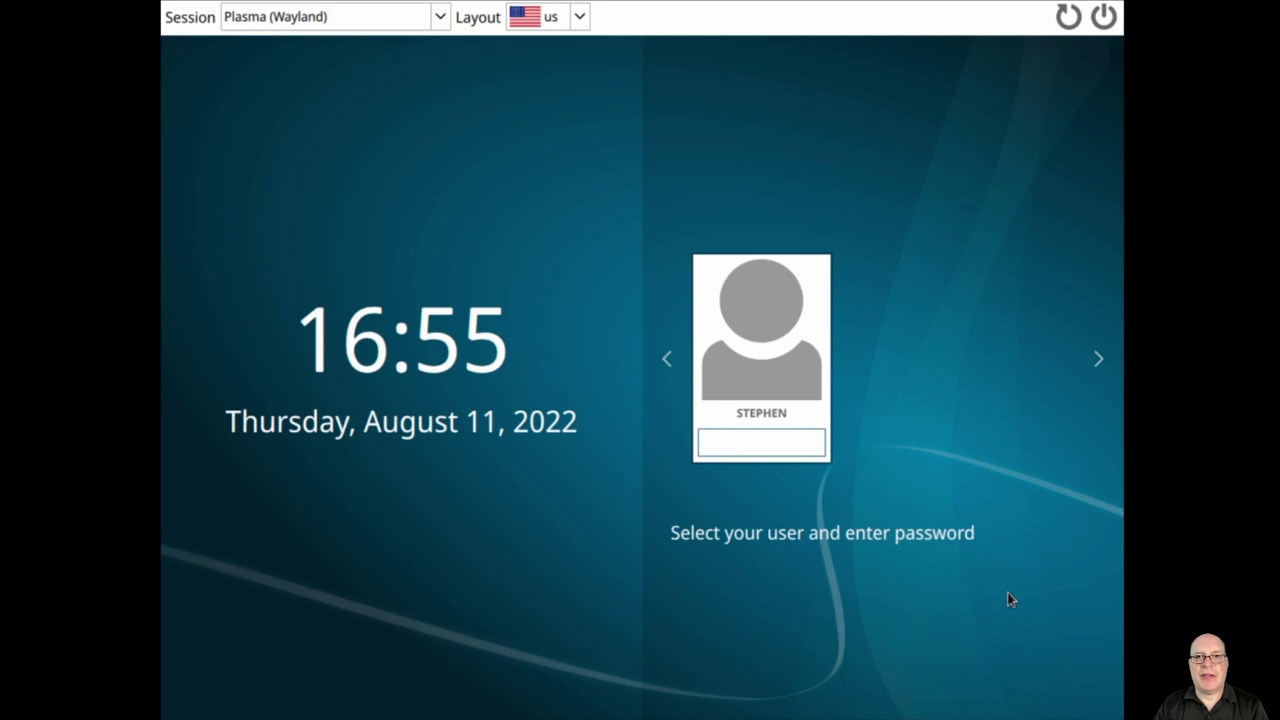
# Step: Choose the Plasma (X11) session and log in with the account password
pyautogui.click(442, 17)
pyautogui.click(363, 71)
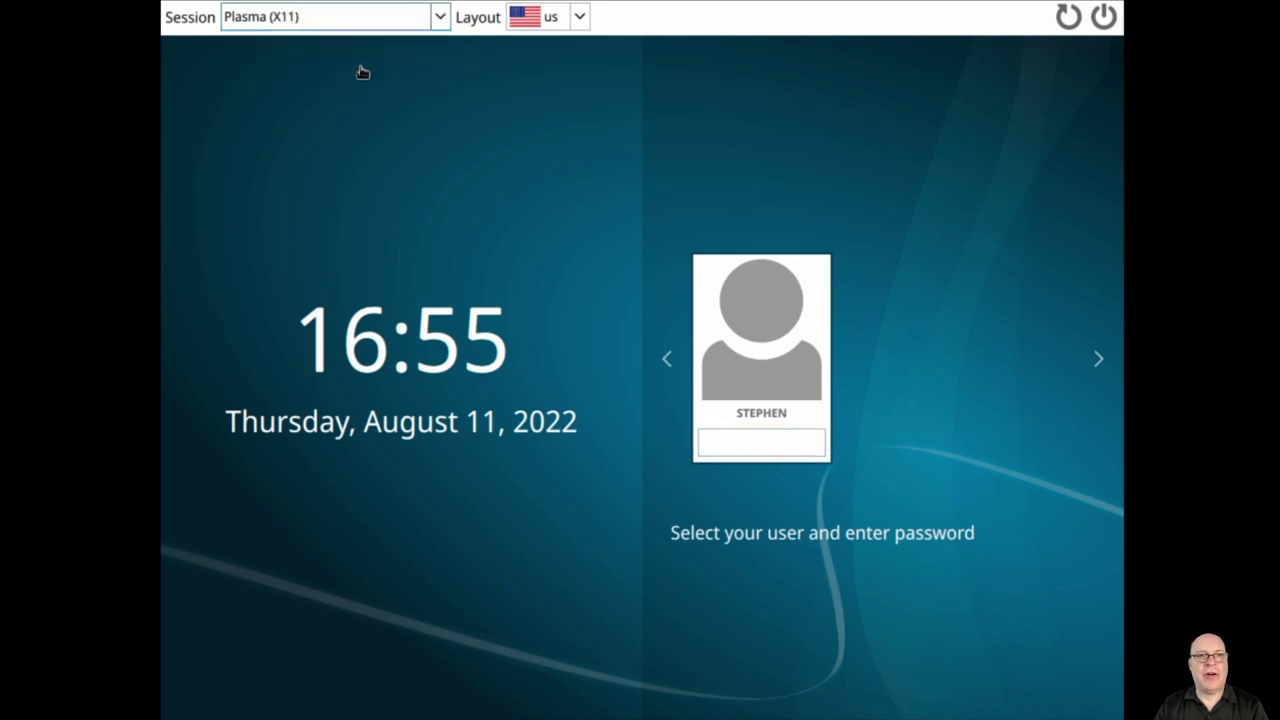
pyautogui.click(740, 448)
pyautogui.write('••••••••••')
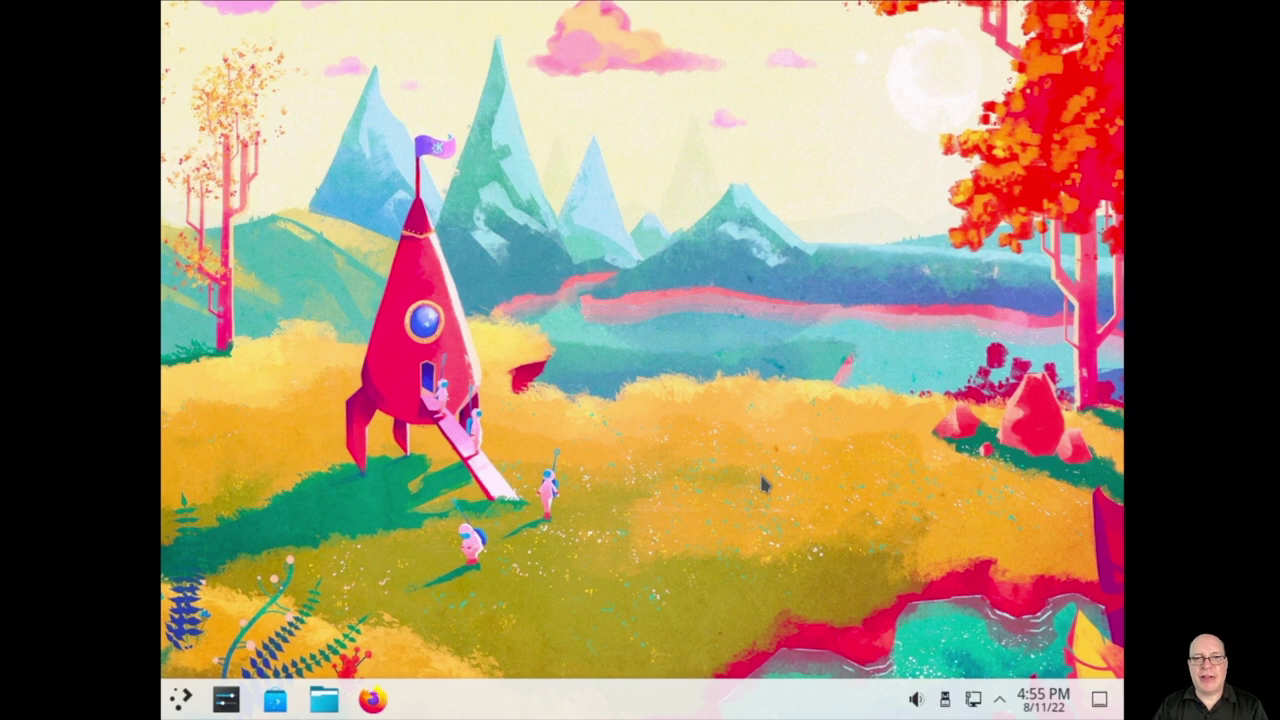
# Step: In System Settings, choose the Dark theme, make clicking files or folders select them, and apply the changes
pyautogui.click(226, 700)
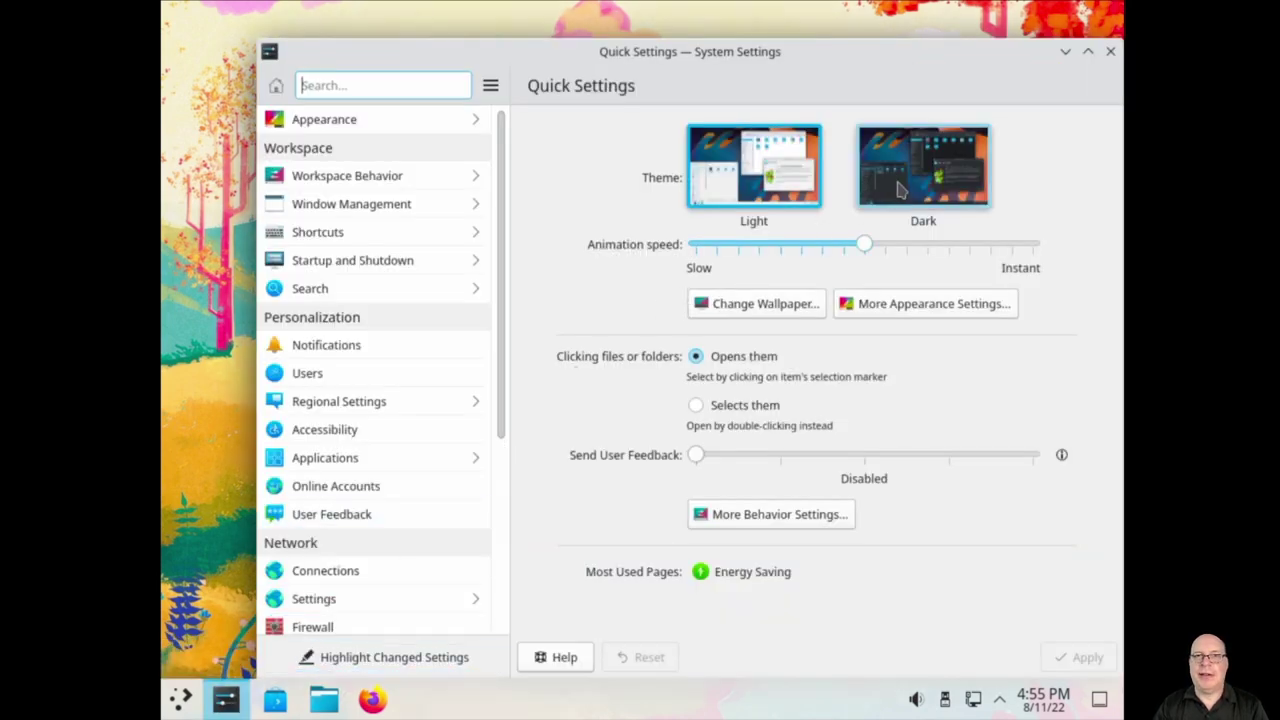
pyautogui.click(932, 175)
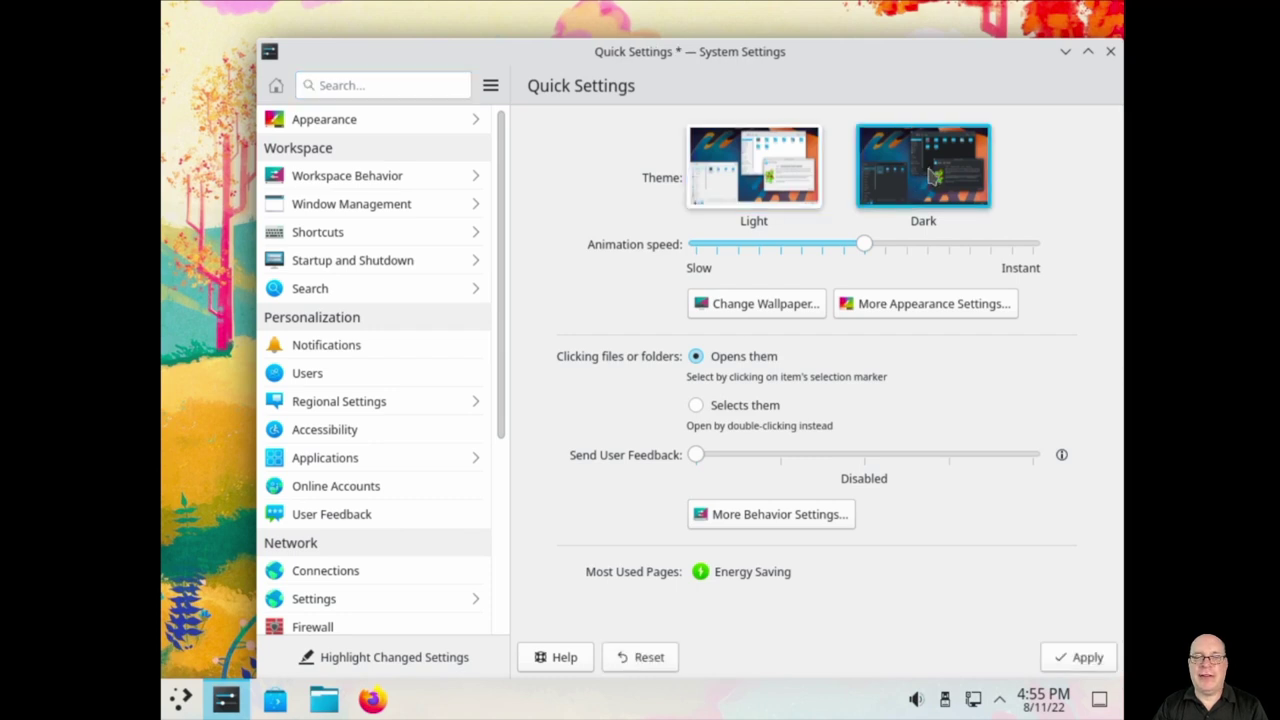
pyautogui.click(697, 406)
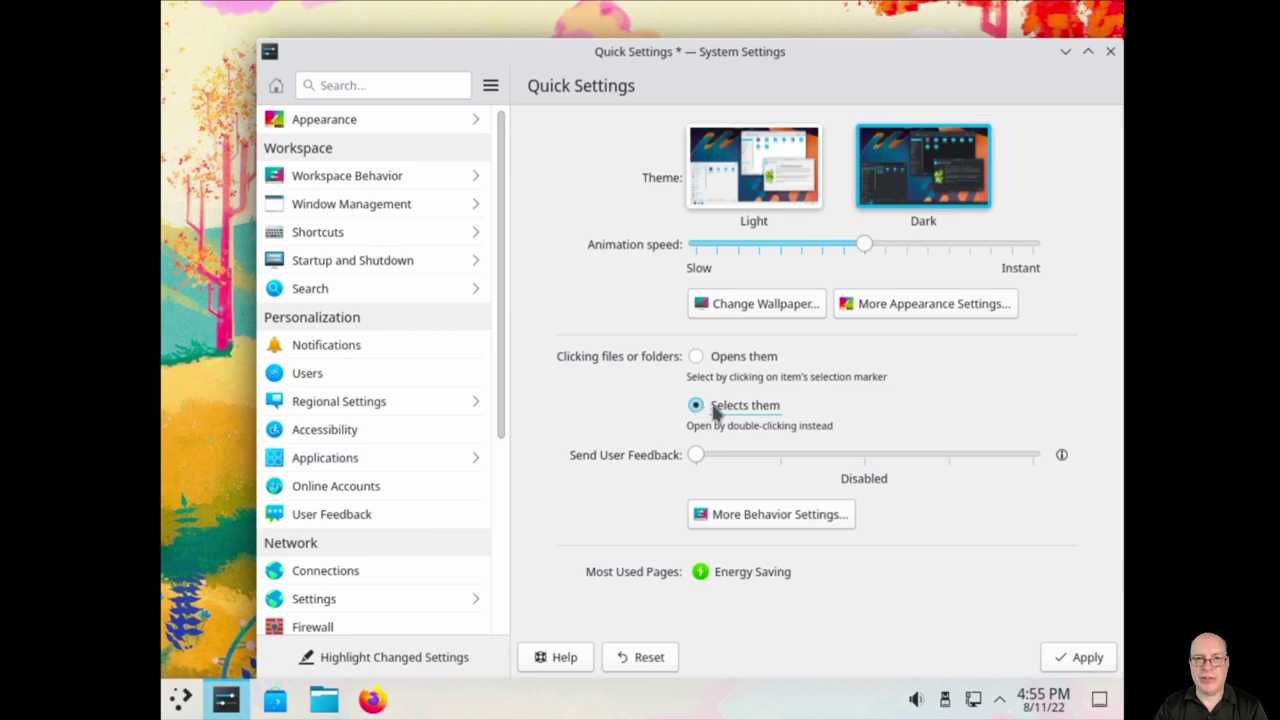
pyautogui.click(1075, 657)
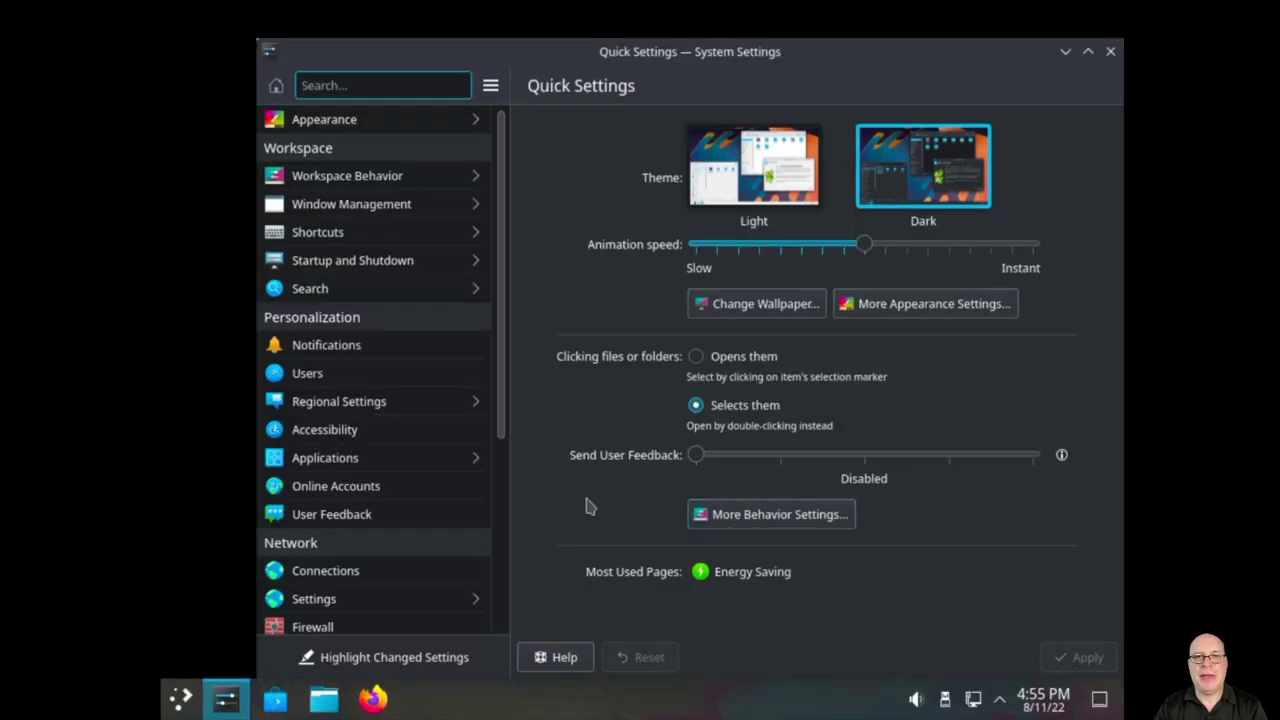
# Step: Set the display resolution to 1920x1080 (16:9) and the global scale to 125%, apply and keep the configuration, and close System Settings
pyautogui.scroll(-3, 423, 483)
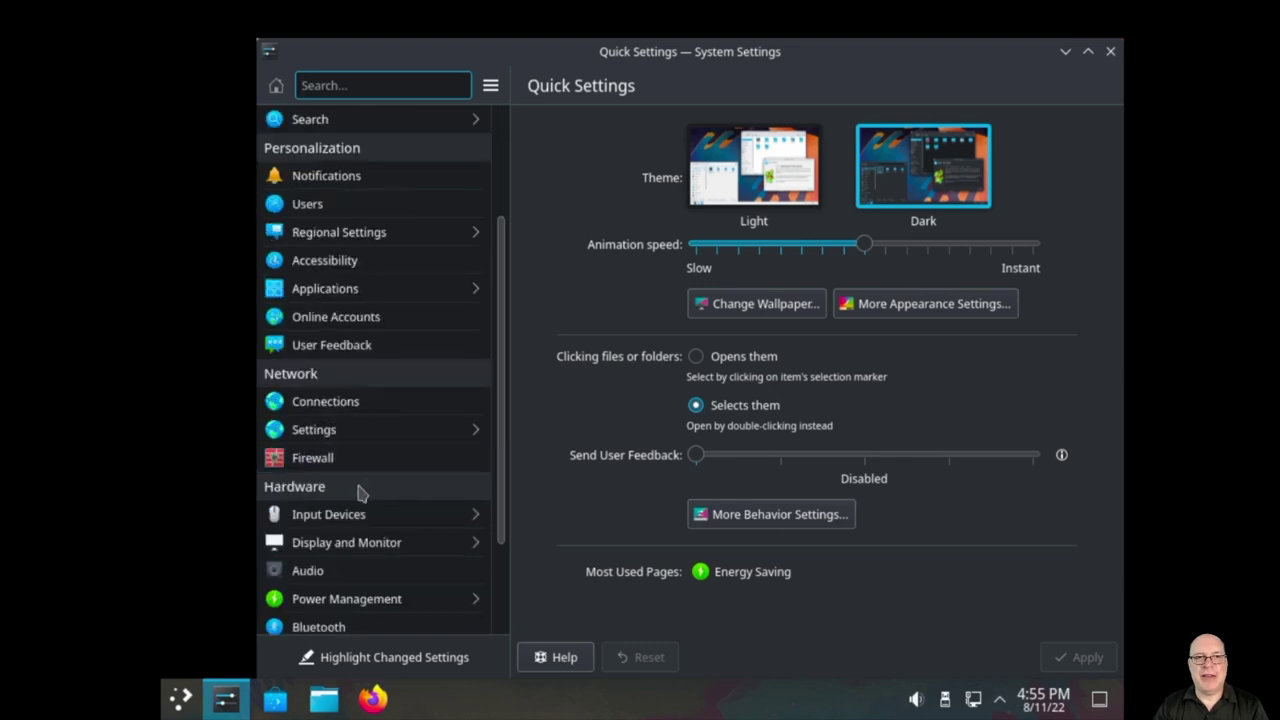
pyautogui.click(346, 542)
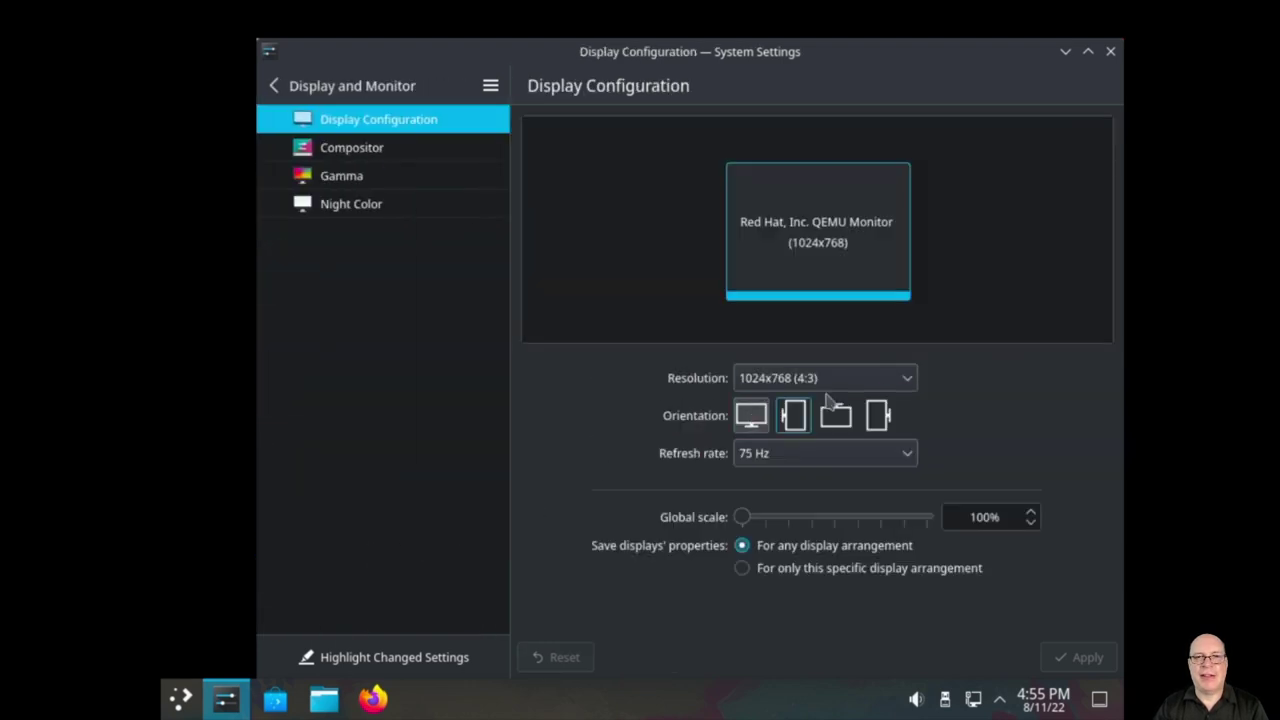
pyautogui.click(888, 380)
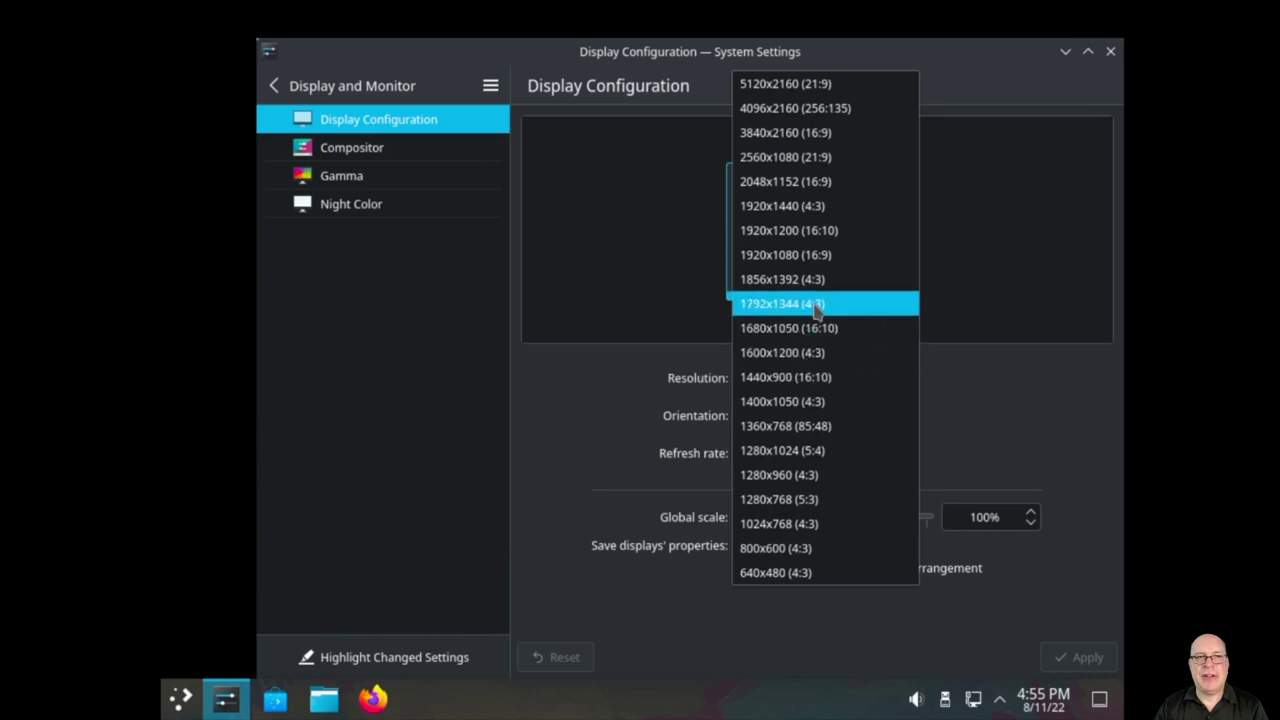
pyautogui.click(815, 254)
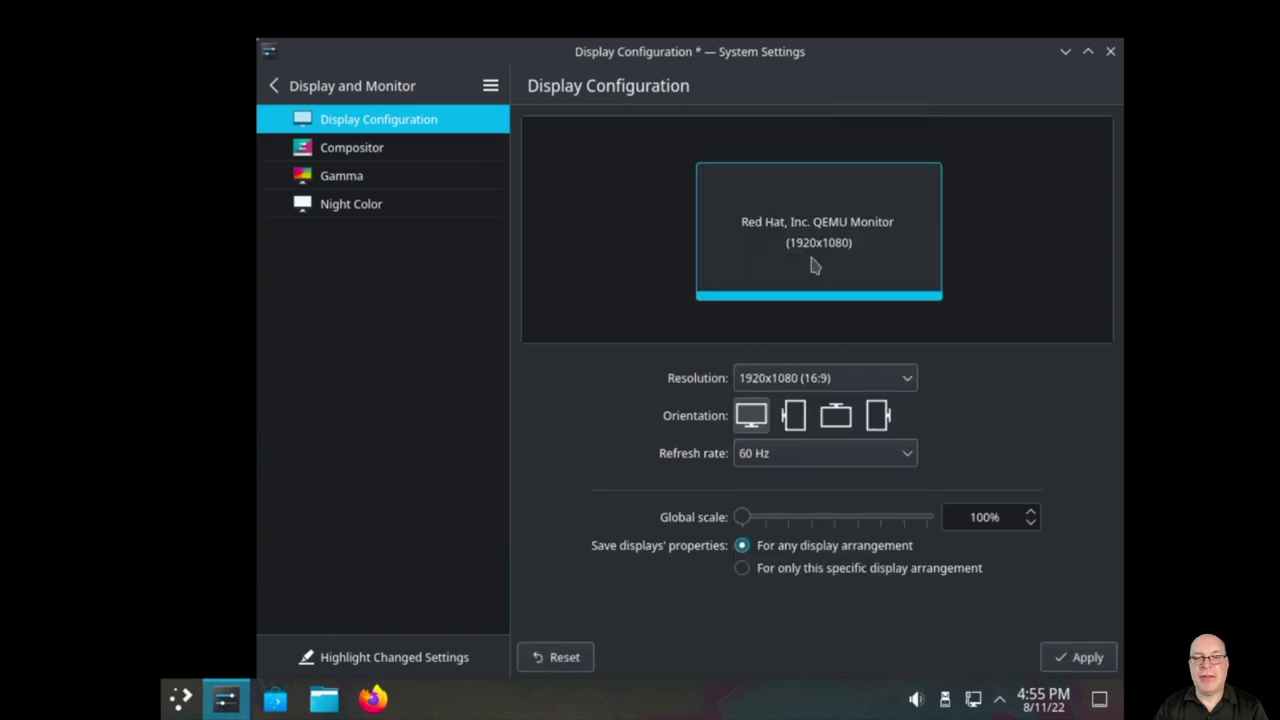
pyautogui.click(766, 517)
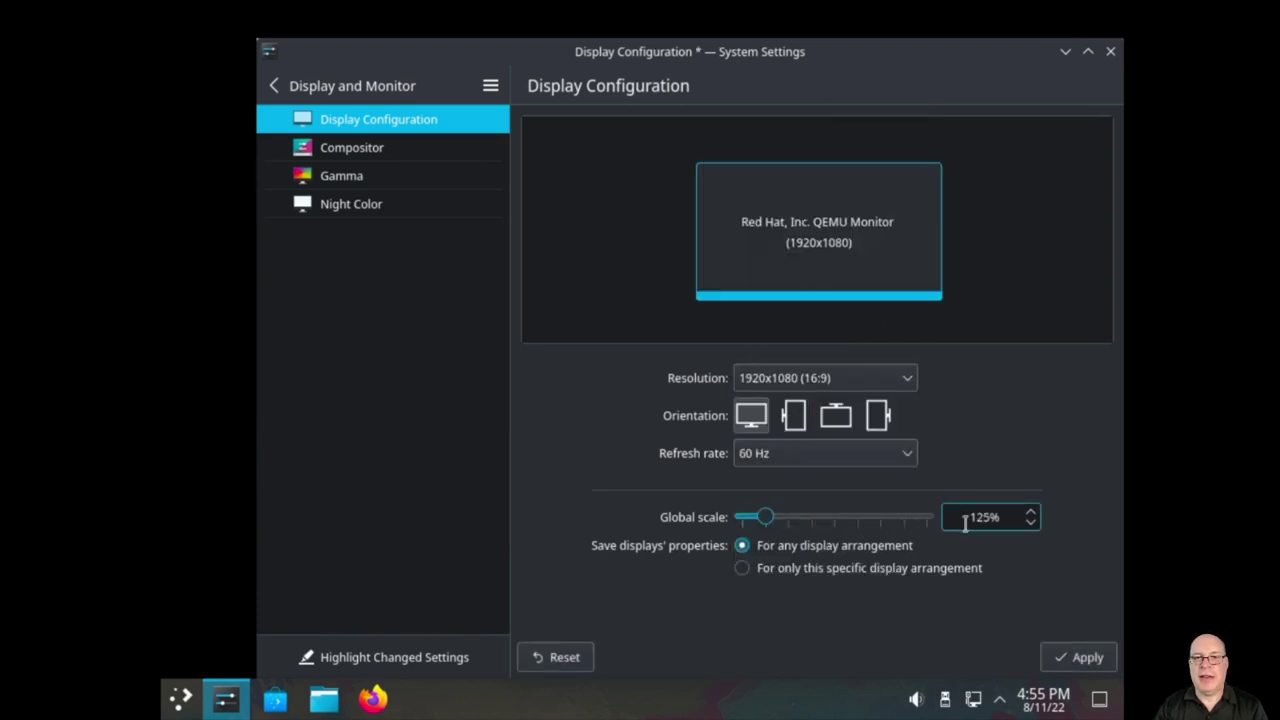
pyautogui.click(1066, 657)
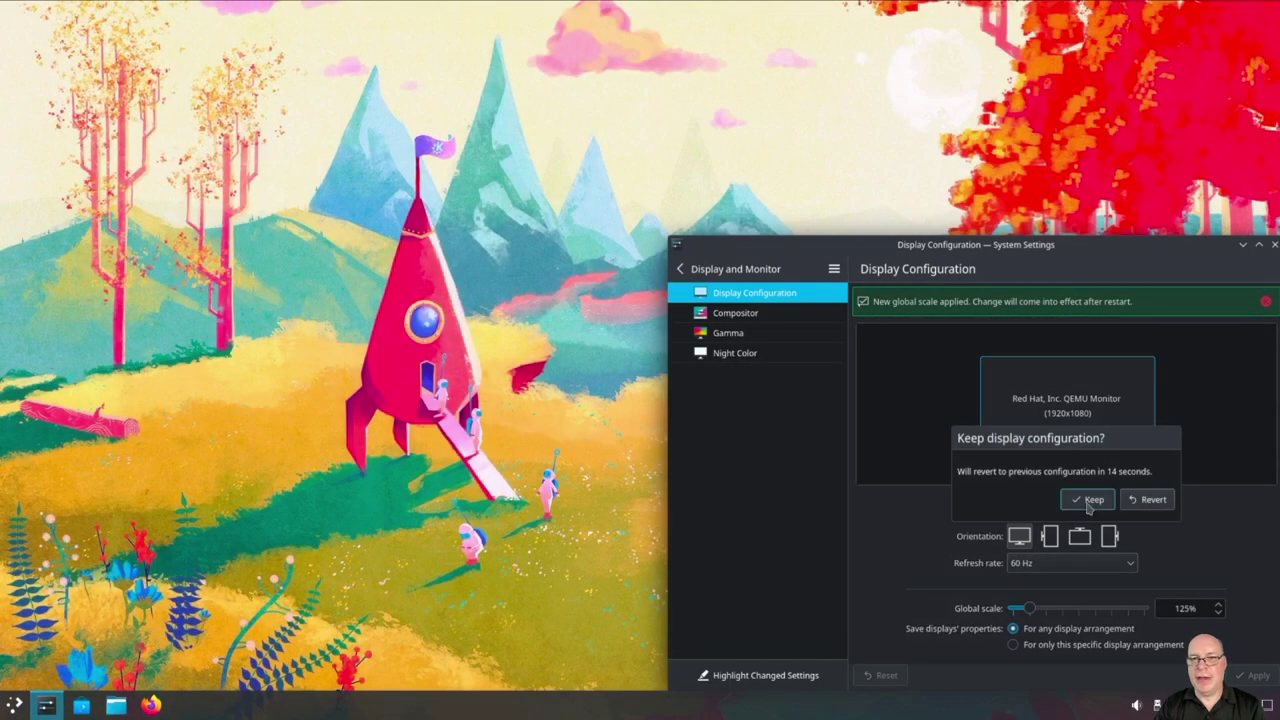
pyautogui.click(1089, 499)
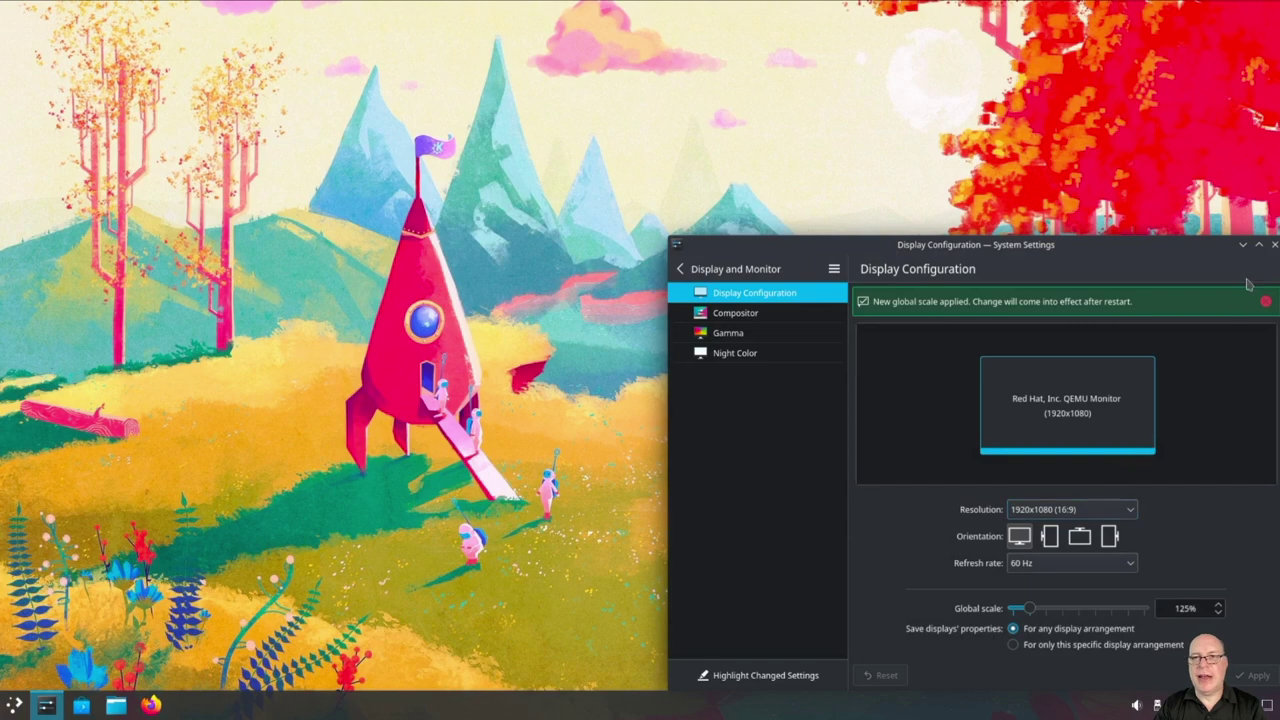
pyautogui.moveTo(1165, 244); pyautogui.dragTo(820, 118)
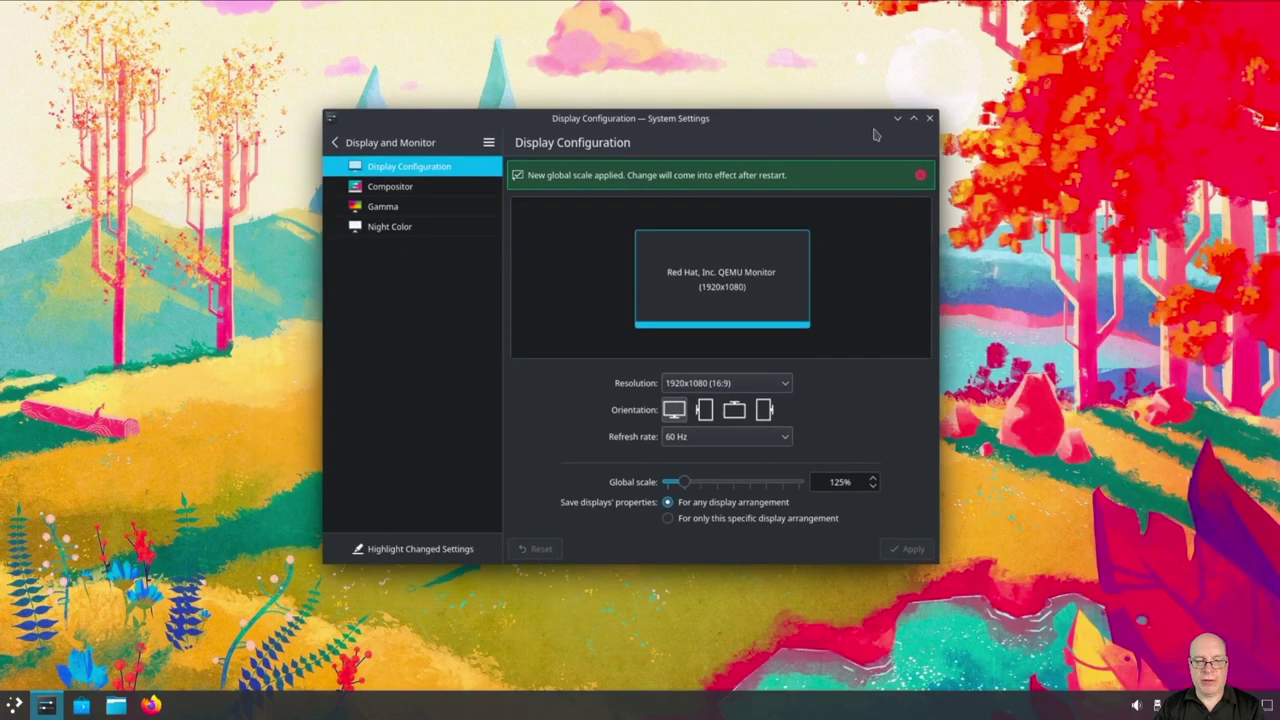
pyautogui.click(929, 118)
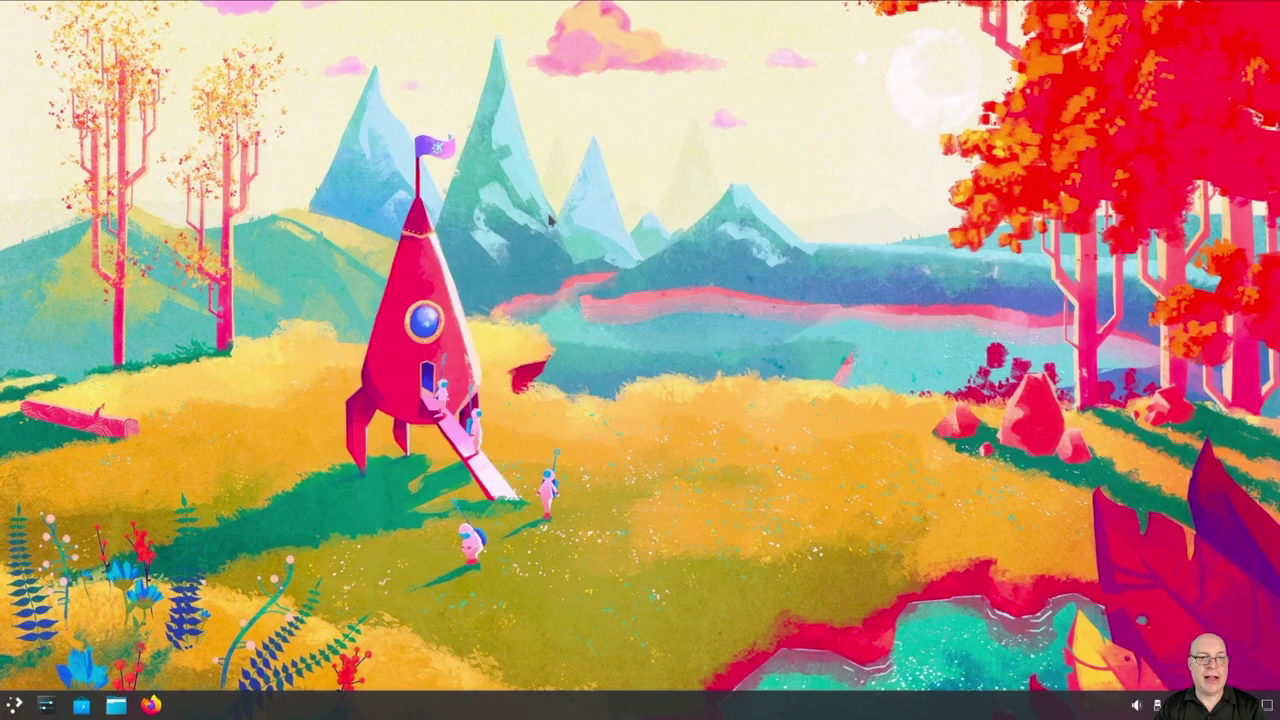
# Step: Change the desktop wallpaper to Kite and close the desktop folder settings
pyautogui.rightClick(530, 190)
pyautogui.click(580, 199)
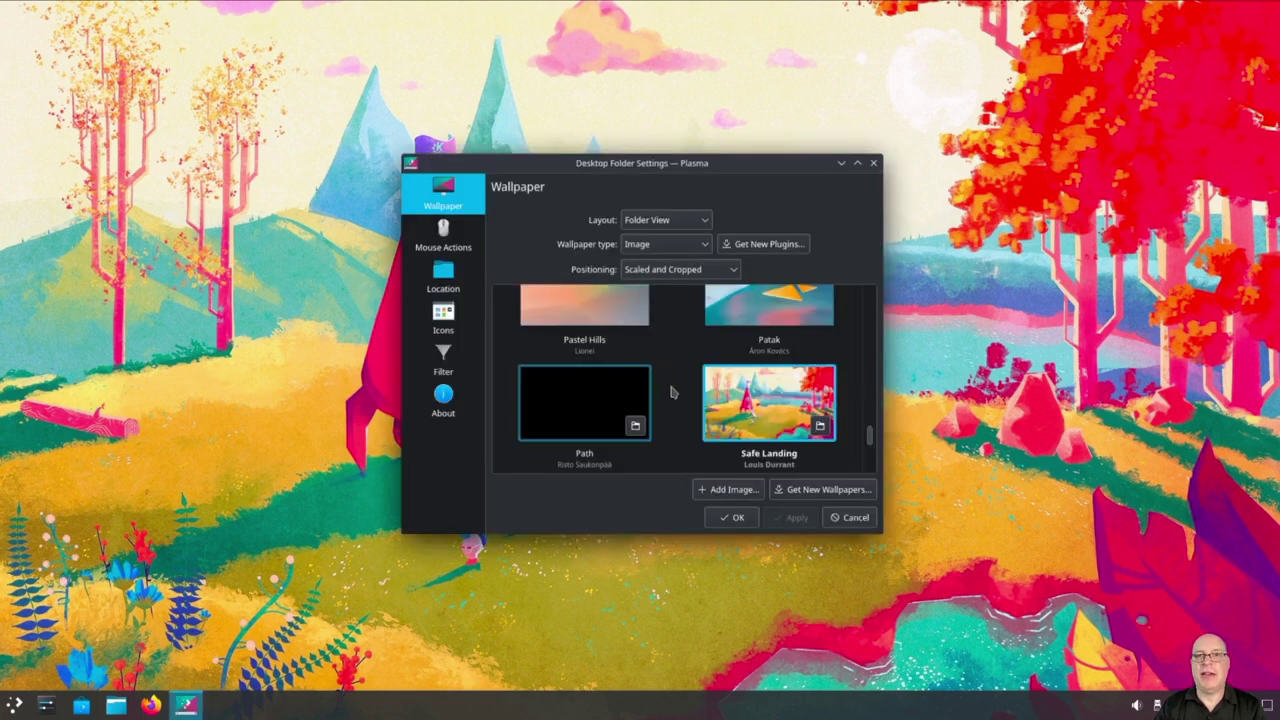
pyautogui.scroll(5, 670, 393)
pyautogui.scroll(2, 670, 392)
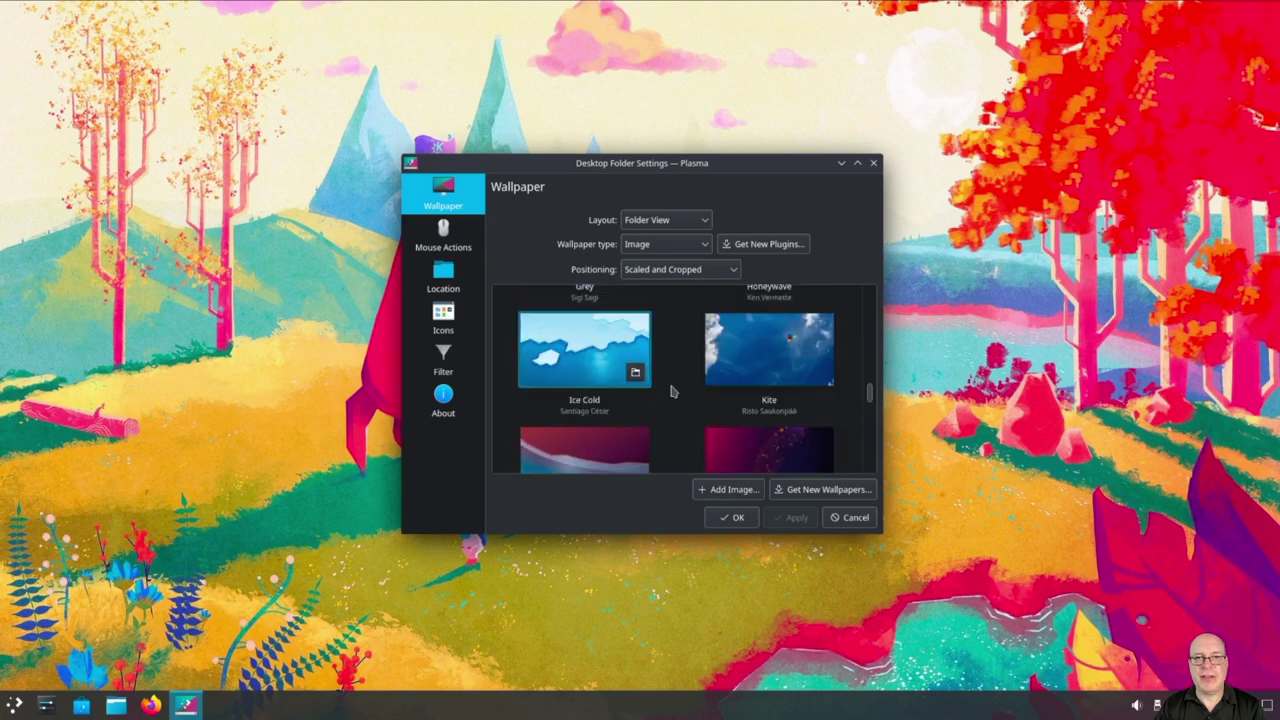
pyautogui.click(760, 357)
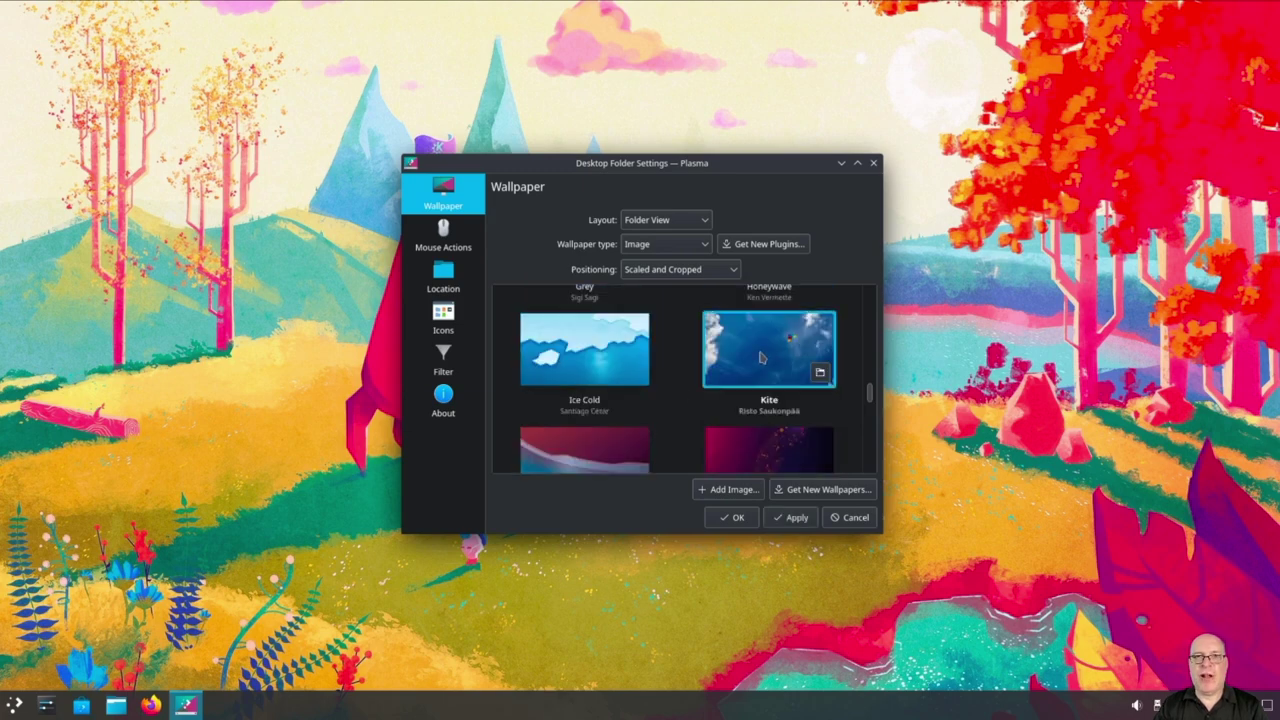
pyautogui.click(785, 517)
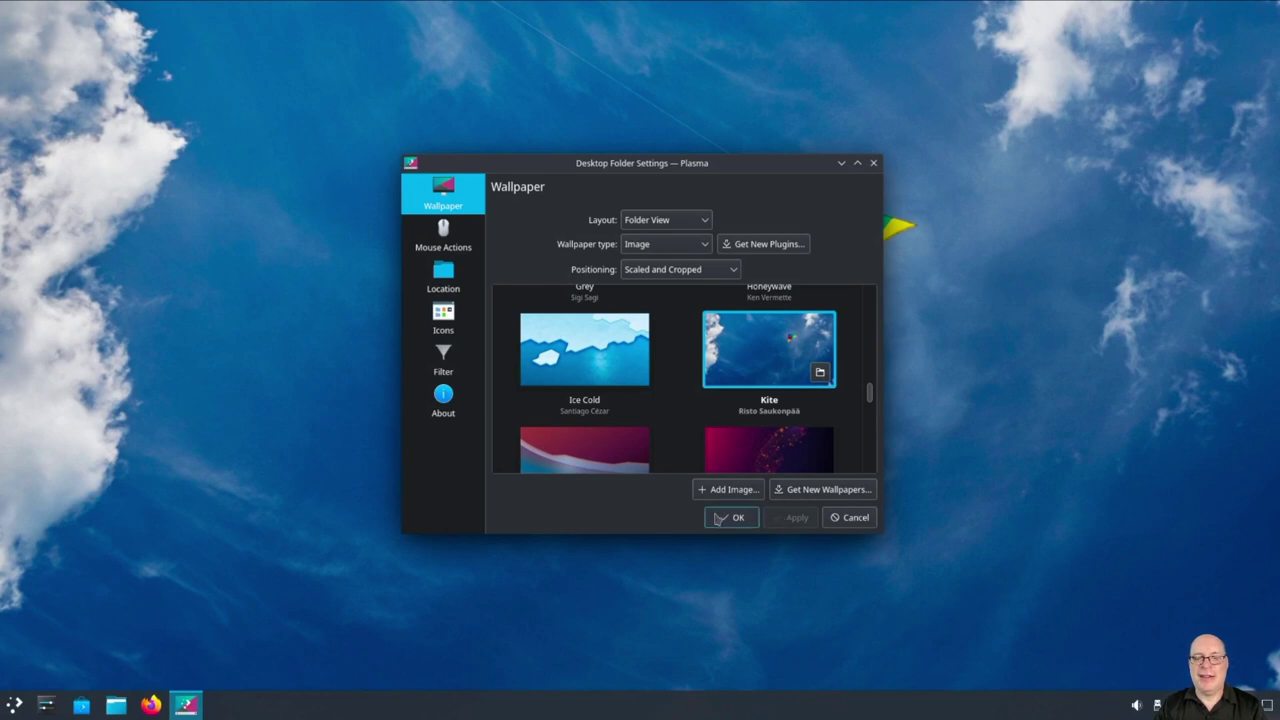
pyautogui.click(731, 517)
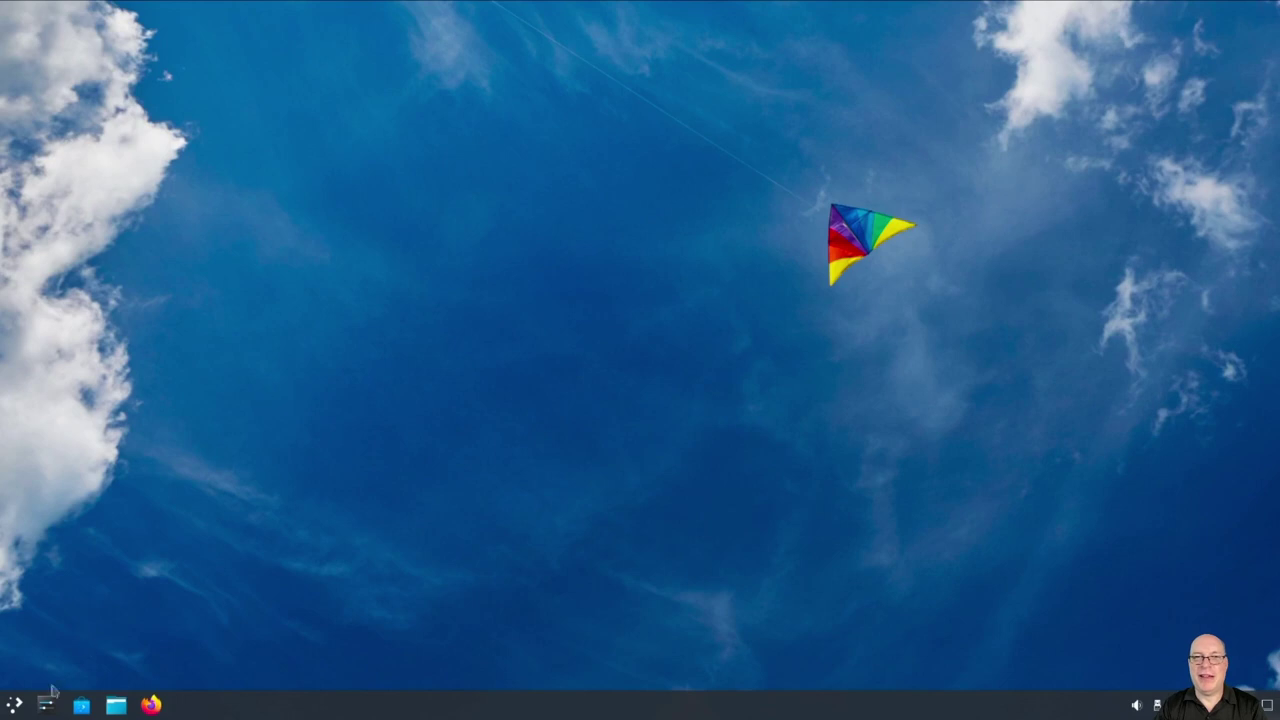
# Step: Log out of the Plasma session and log back in with the account password
pyautogui.click(15, 705)
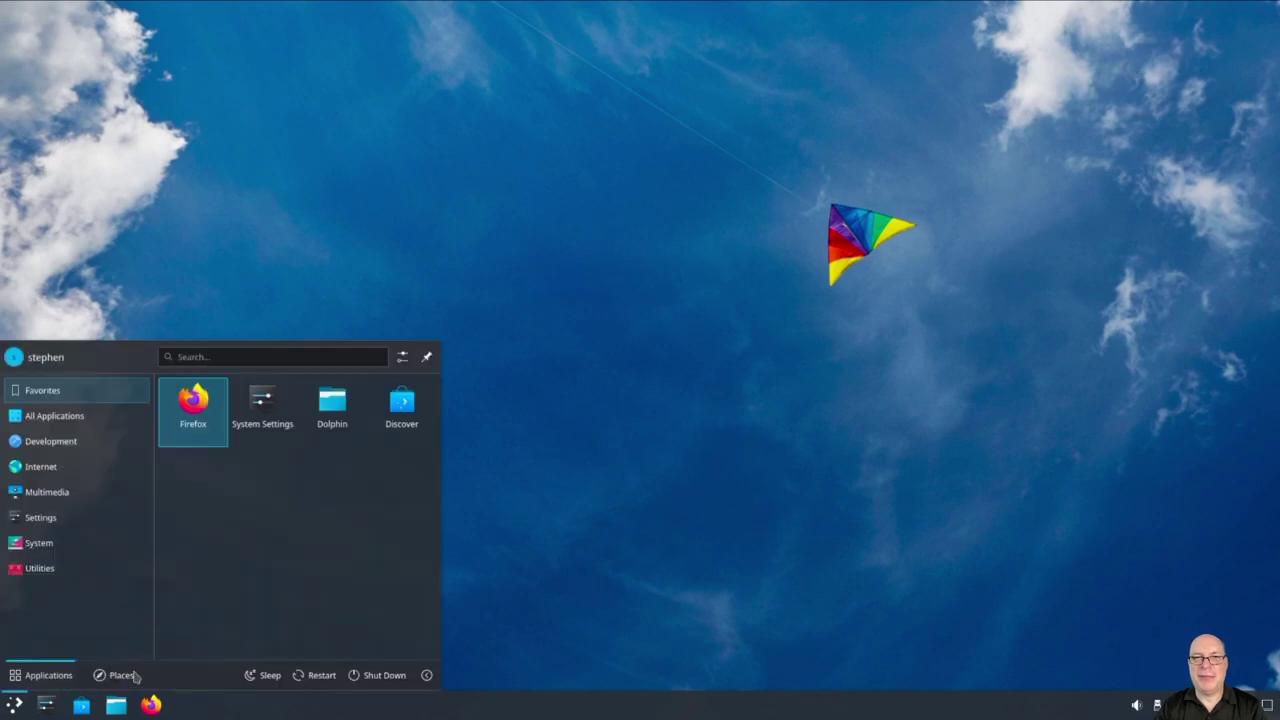
pyautogui.click(425, 676)
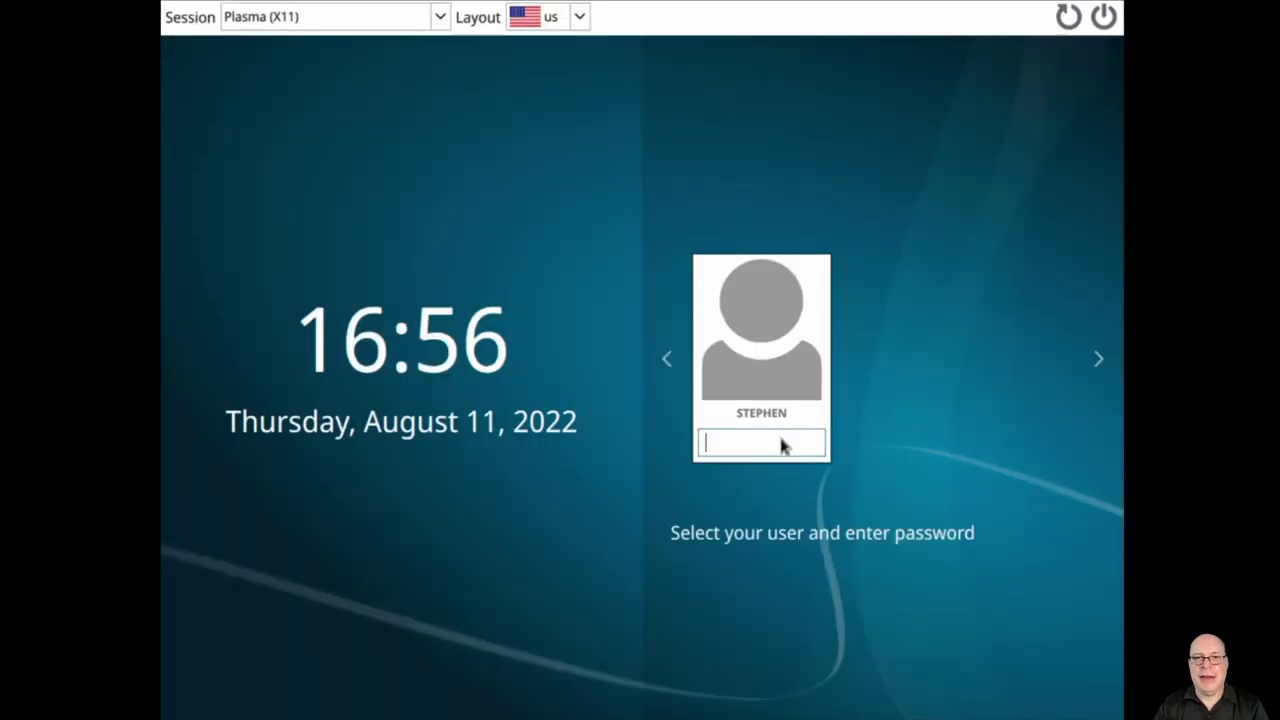
pyautogui.write('••••••••••')
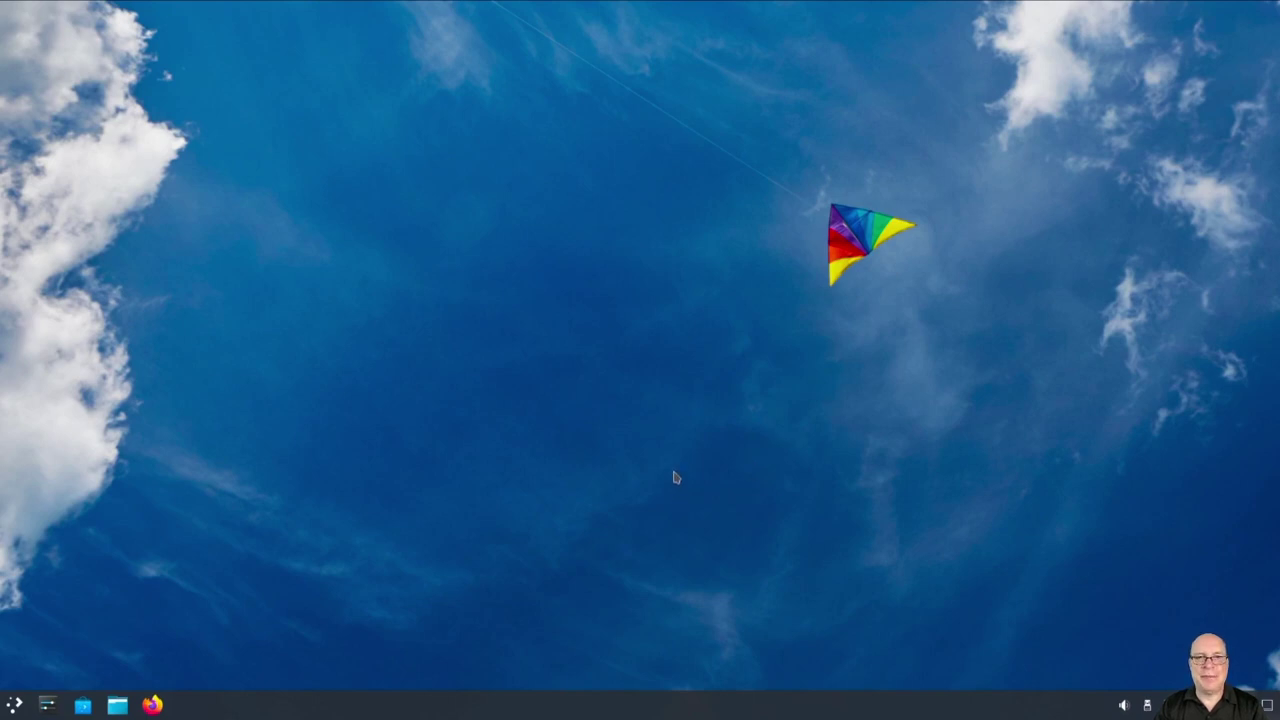
# Step: Open Konsole full screen and enlarge its text by two increments
pyautogui.click(14, 705)
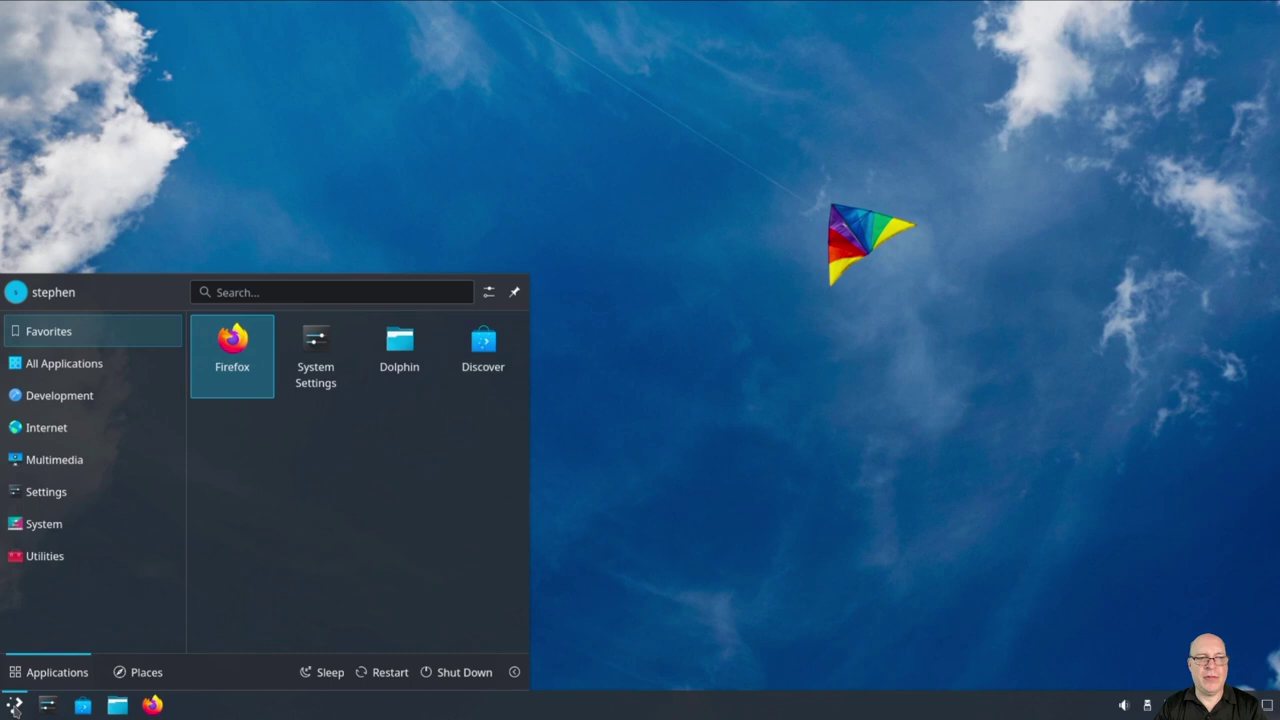
pyautogui.write('konsol')
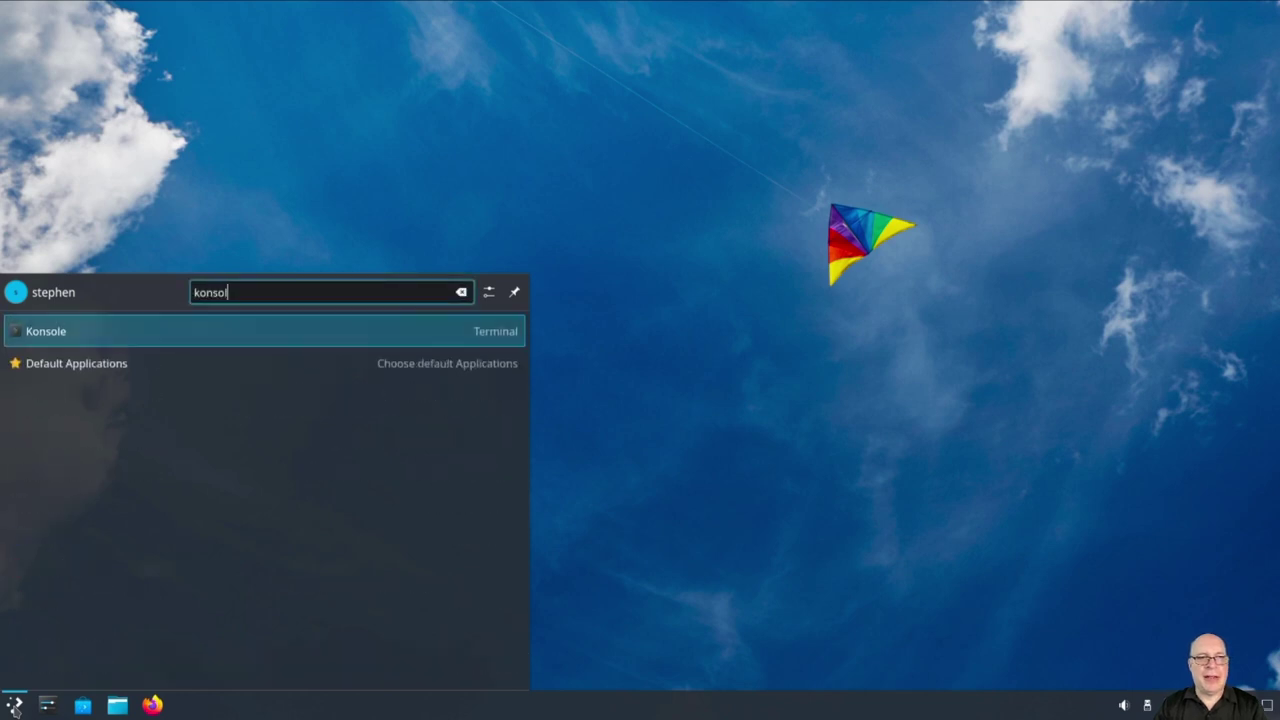
pyautogui.press('Return')
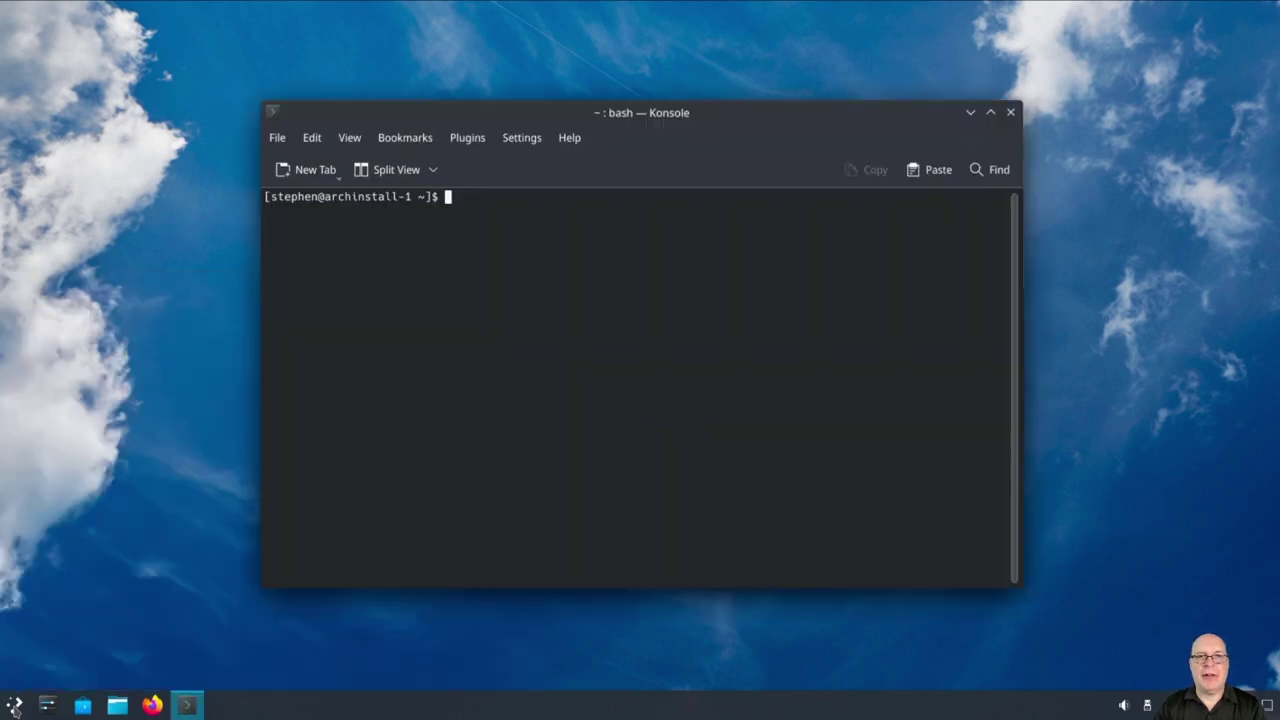
pyautogui.hotkey('ctrl', 'shift', 'f')
pyautogui.hotkey('ctrl', '+')
pyautogui.hotkey('ctrl', '+')
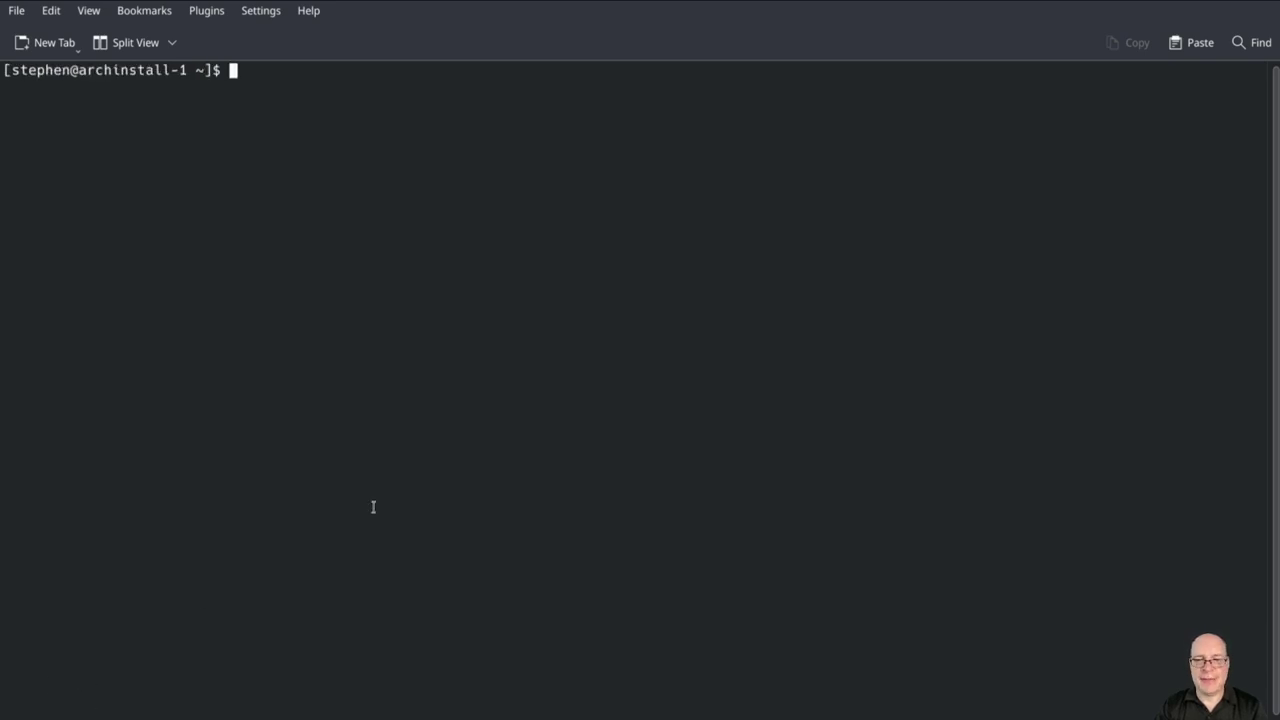
# Step: Refresh the package databases with sudo pacman -Syy, authenticating with the sudo password
pyautogui.write('sudo ')
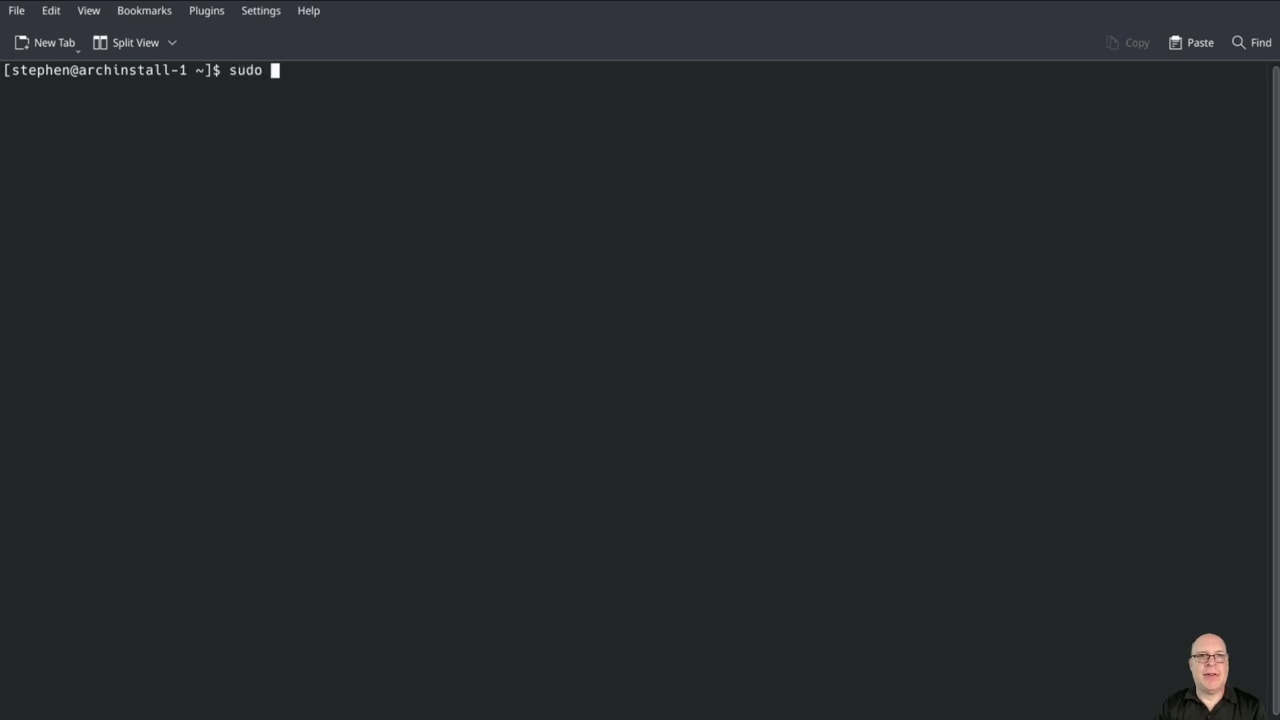
pyautogui.write('pacman -')
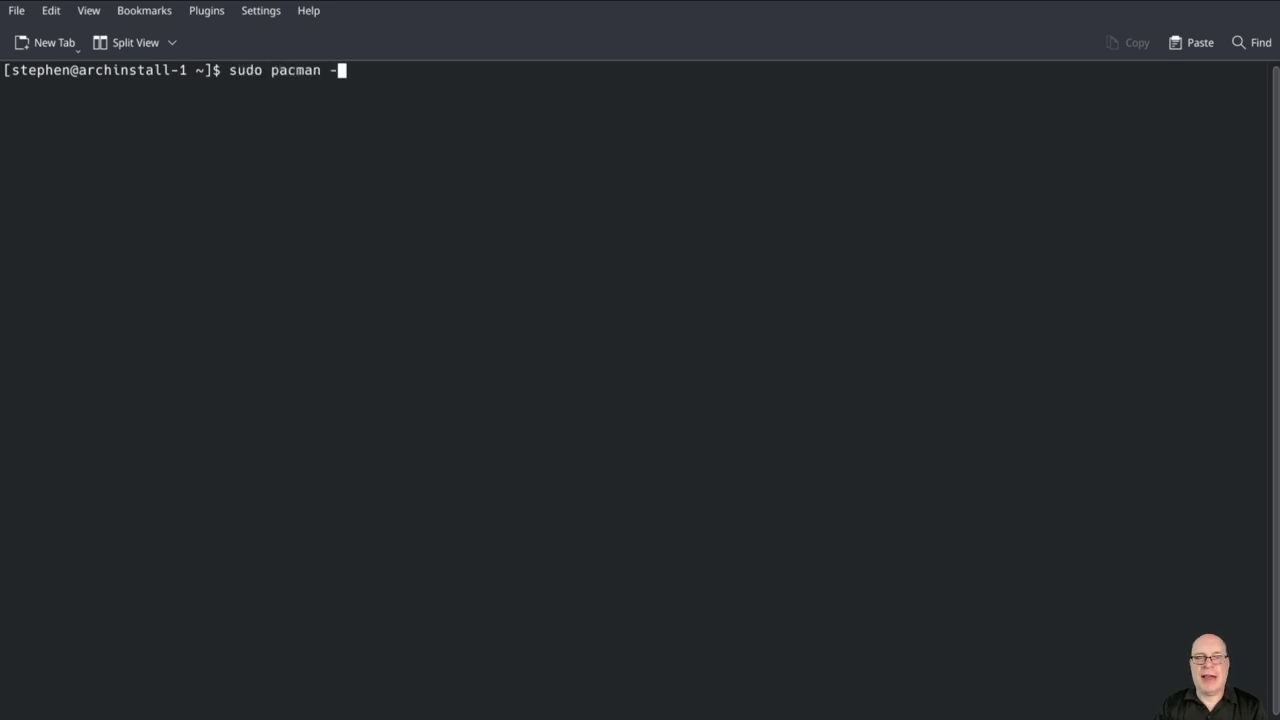
pyautogui.write('Syy')
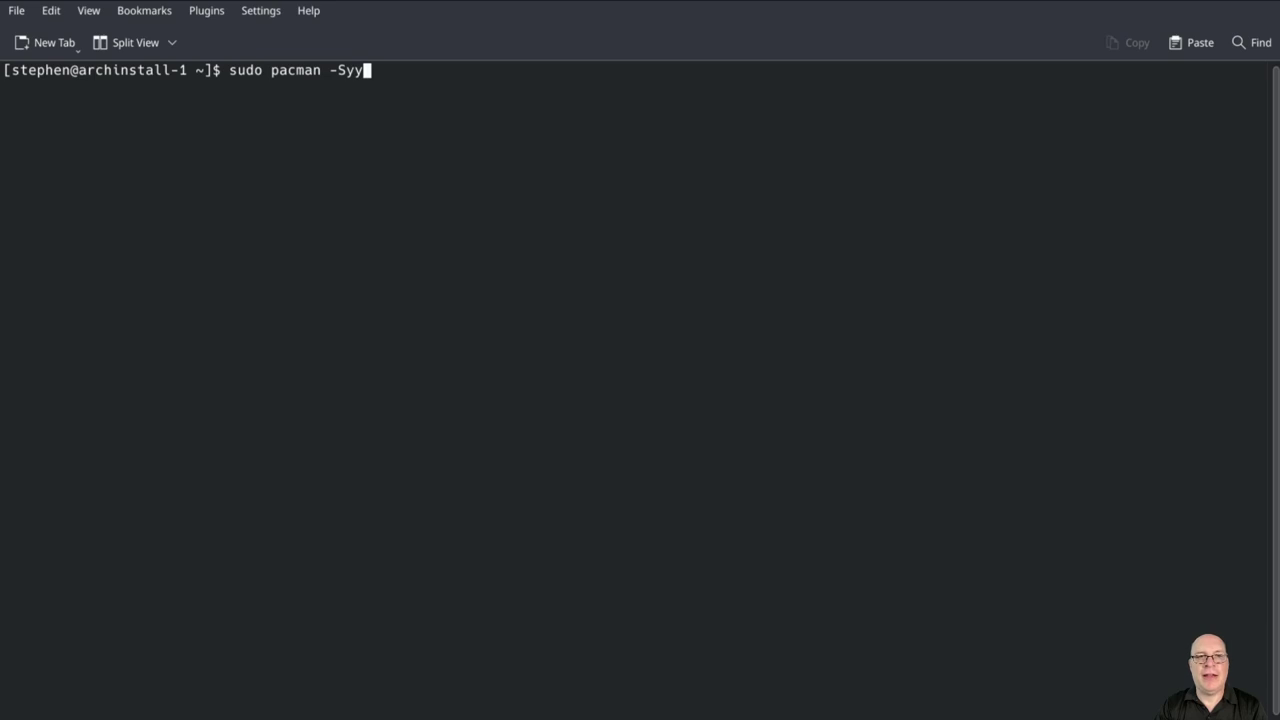
pyautogui.press('Return')
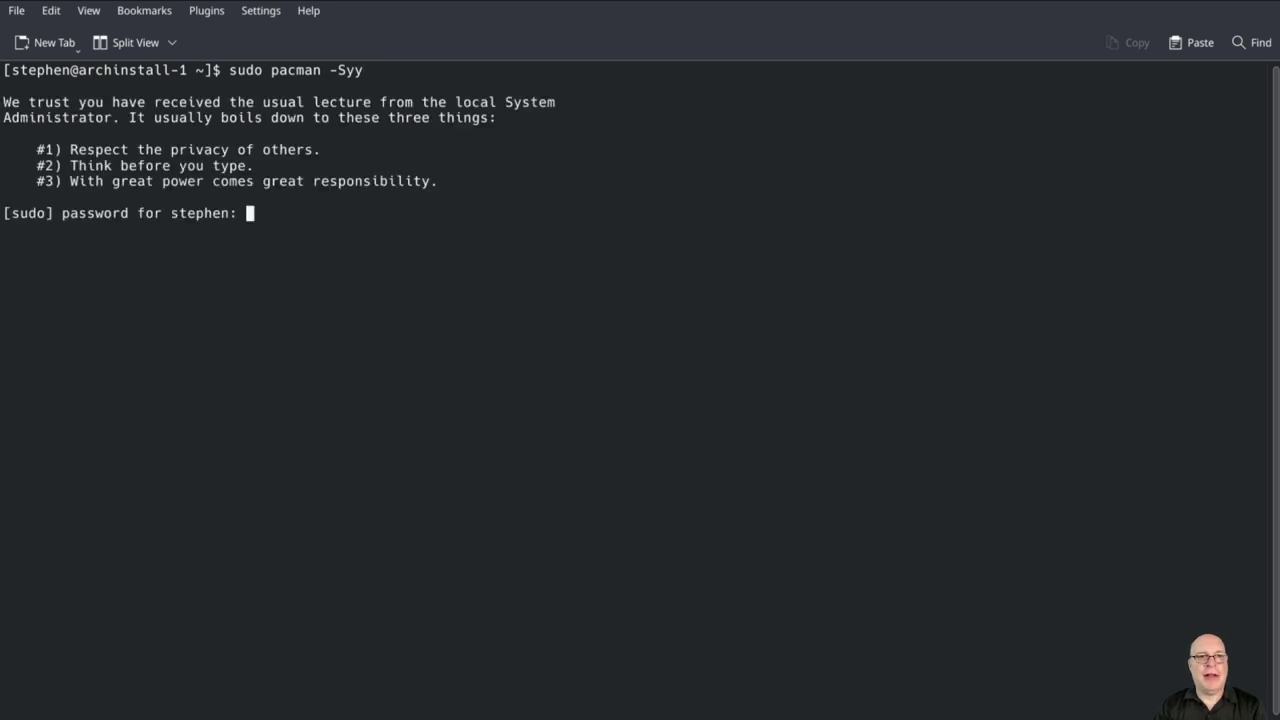
pyautogui.press('Return')
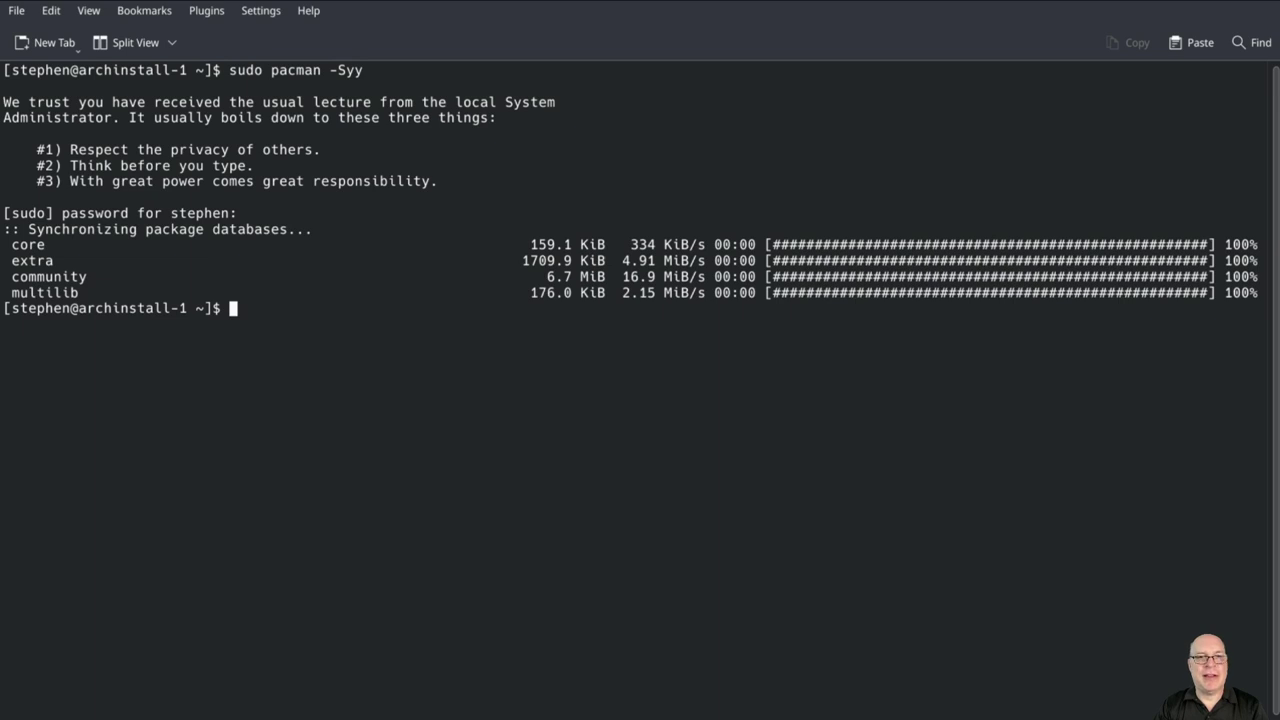
# Step: Run mount | grep home and highlight the noatime and compression options of the /home mount
pyautogui.press('Return')
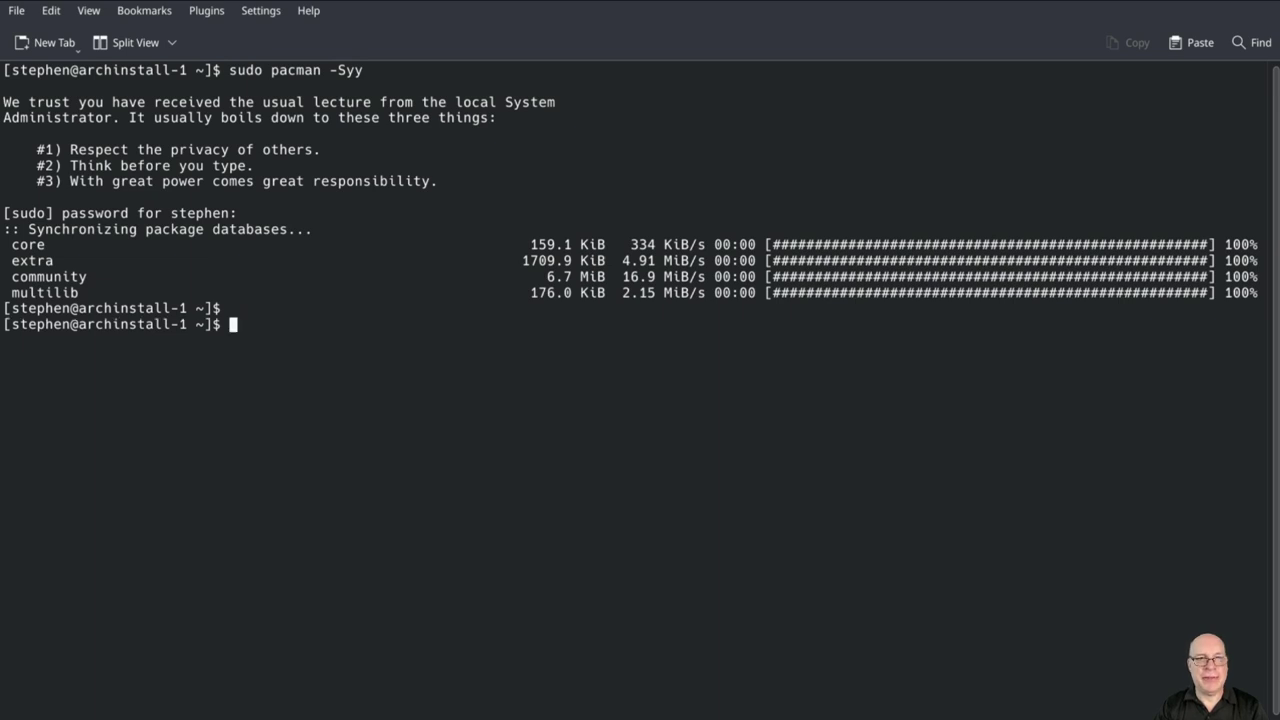
pyautogui.write('mount | grep home')
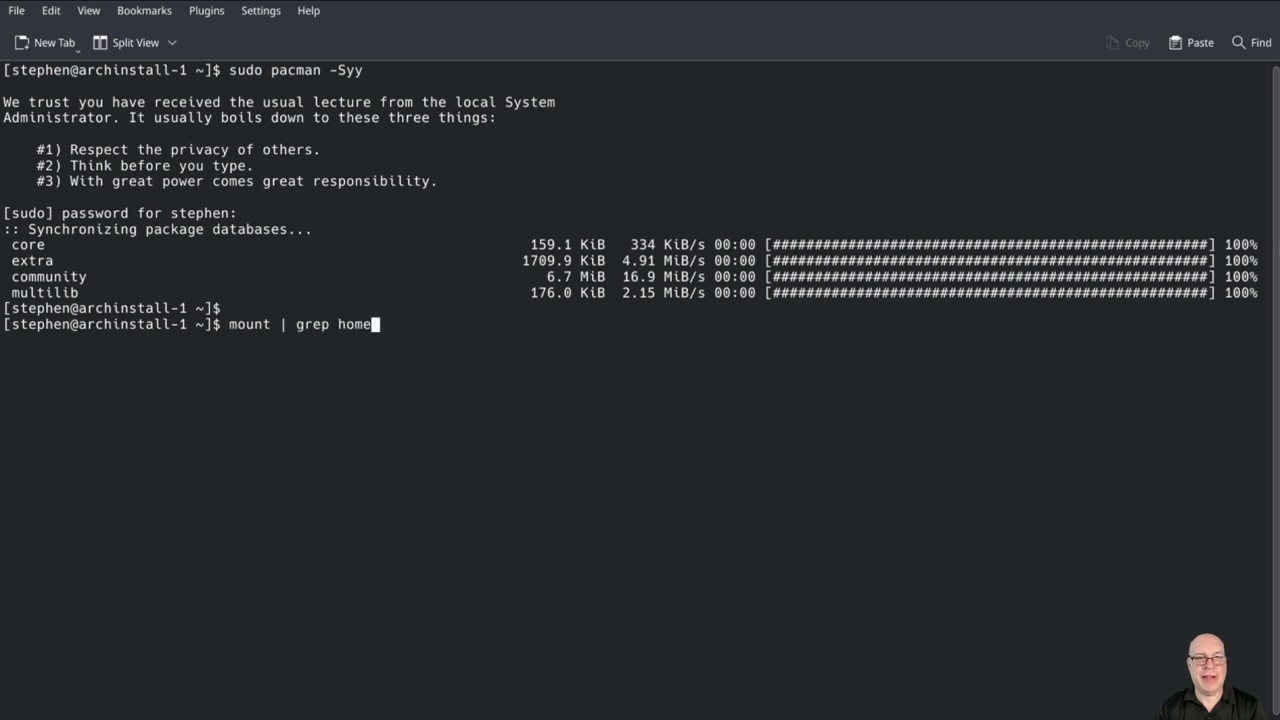
pyautogui.press('Return')
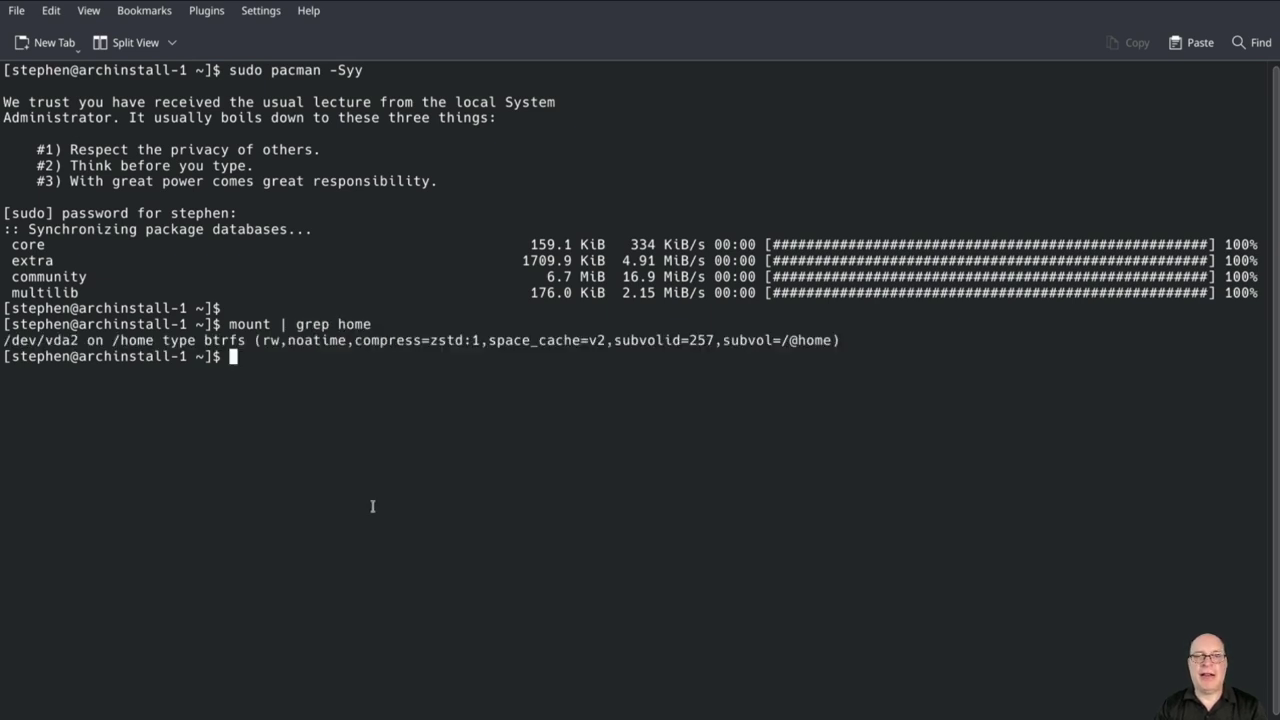
pyautogui.moveTo(287, 340); pyautogui.dragTo(477, 343)
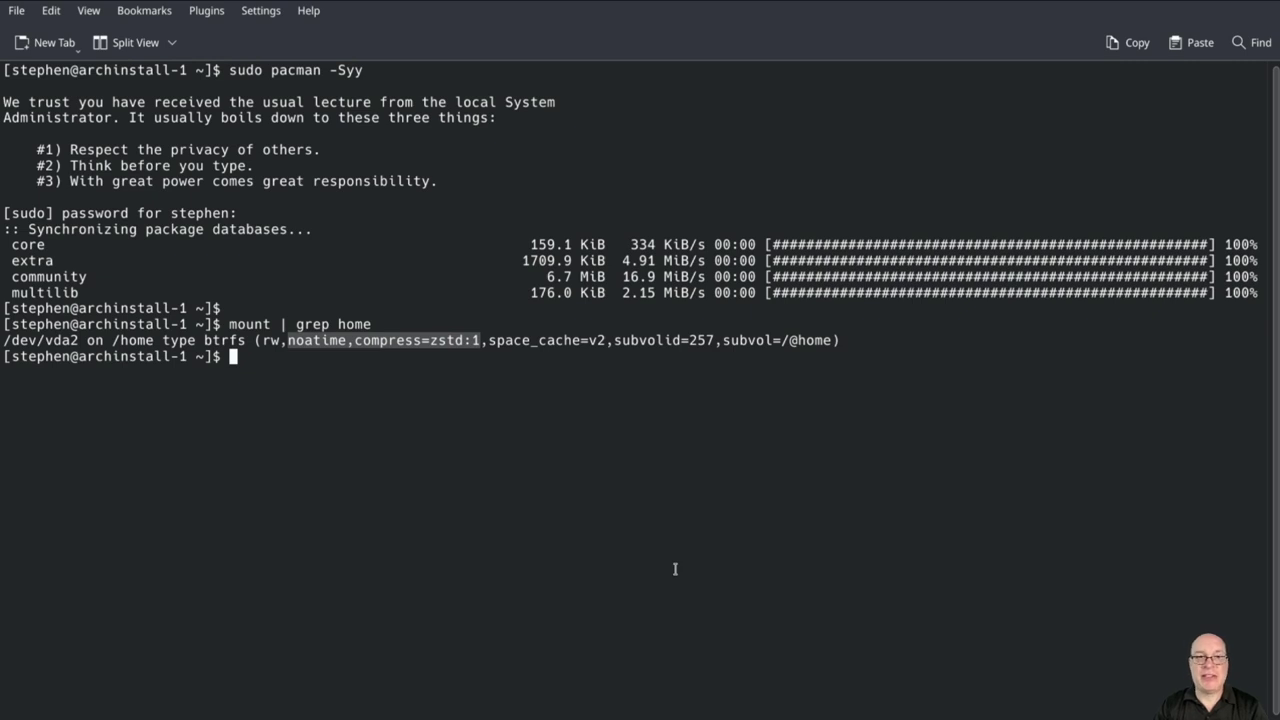
# Step: Run free -h and highlight the used memory and the total swap size
pyautogui.press('Return')
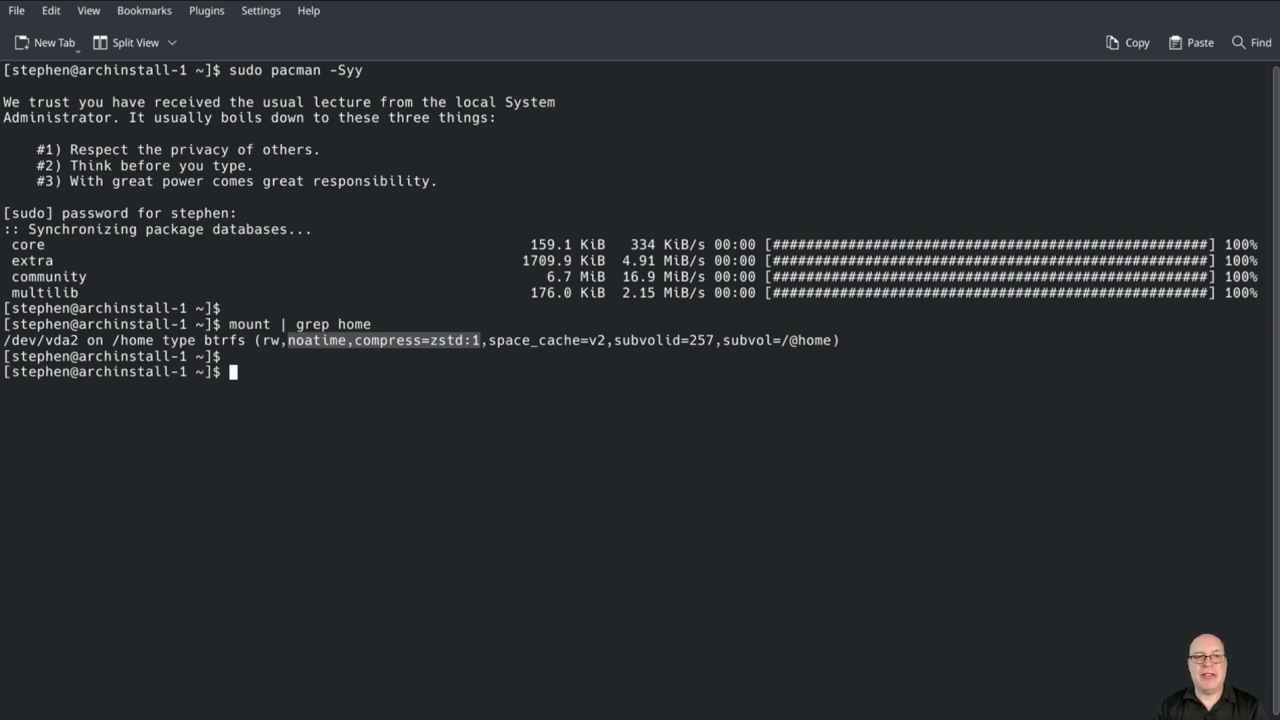
pyautogui.write('free -h')
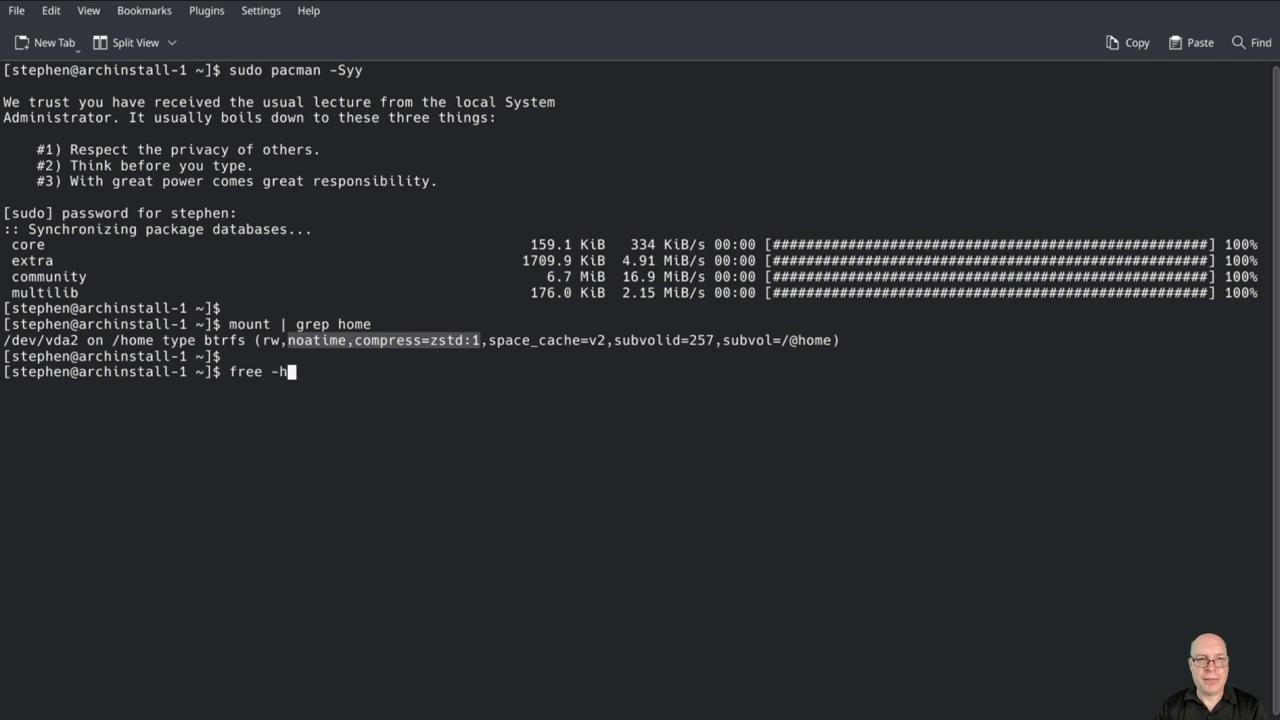
pyautogui.press('Return')
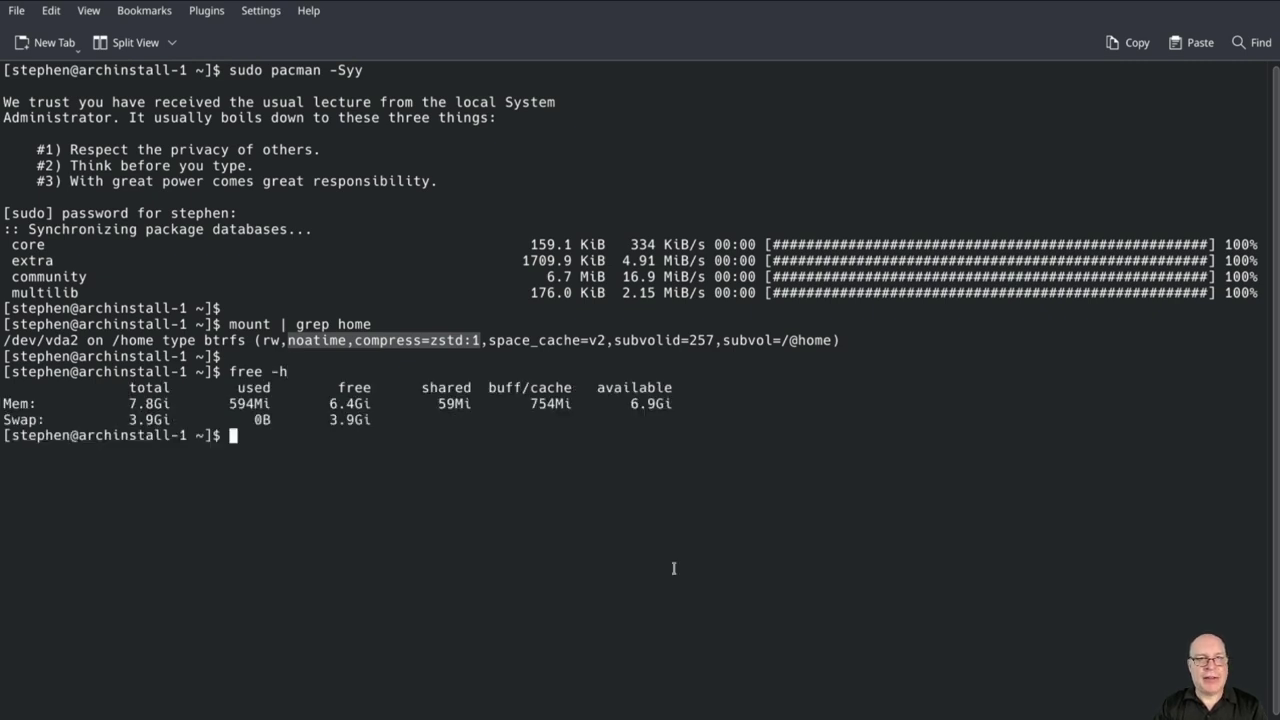
pyautogui.doubleClick(237, 403)
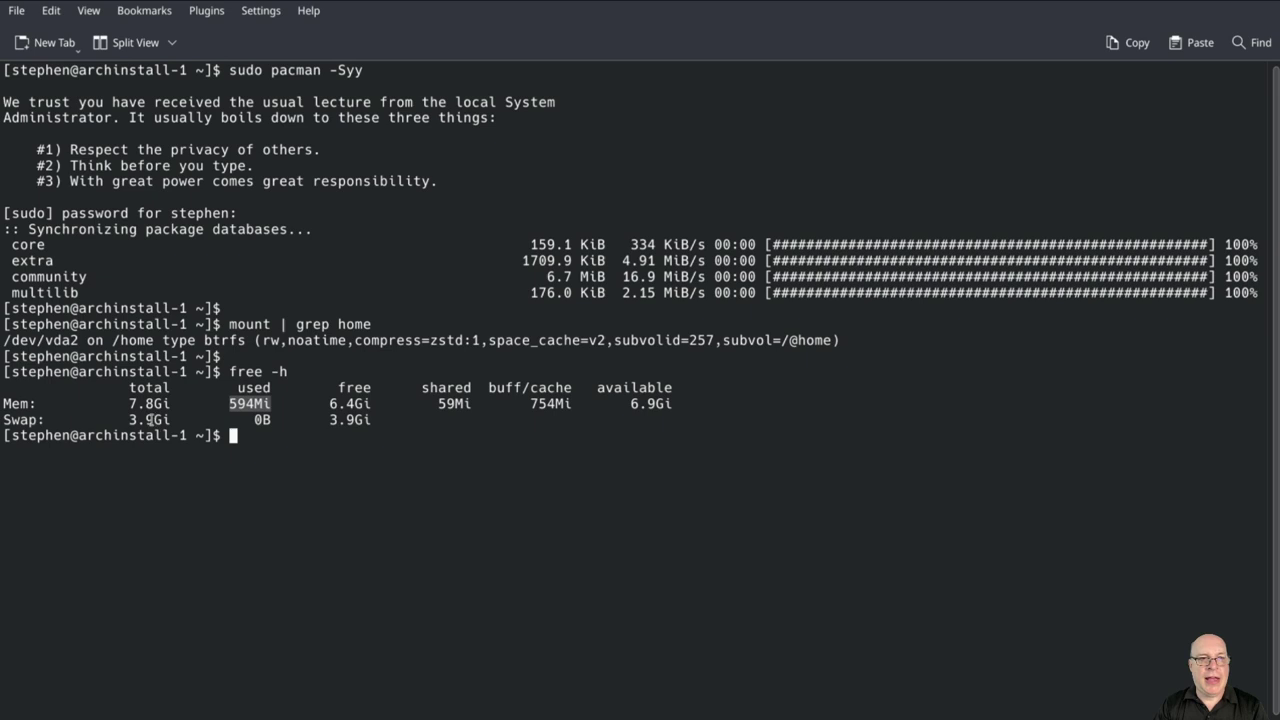
pyautogui.doubleClick(150, 419)
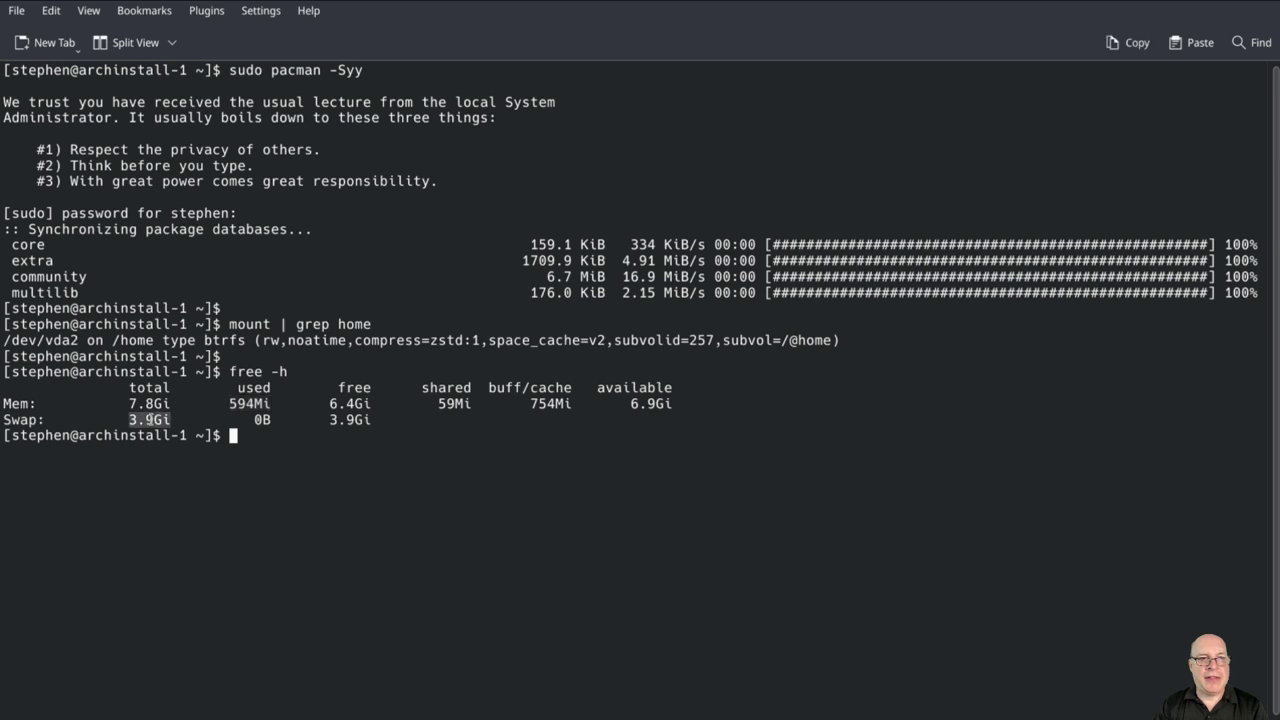
# Step: Run duf on a cleared terminal, highlight the root filesystem's usage percentage and used space, and clear the output
pyautogui.click(632, 531)
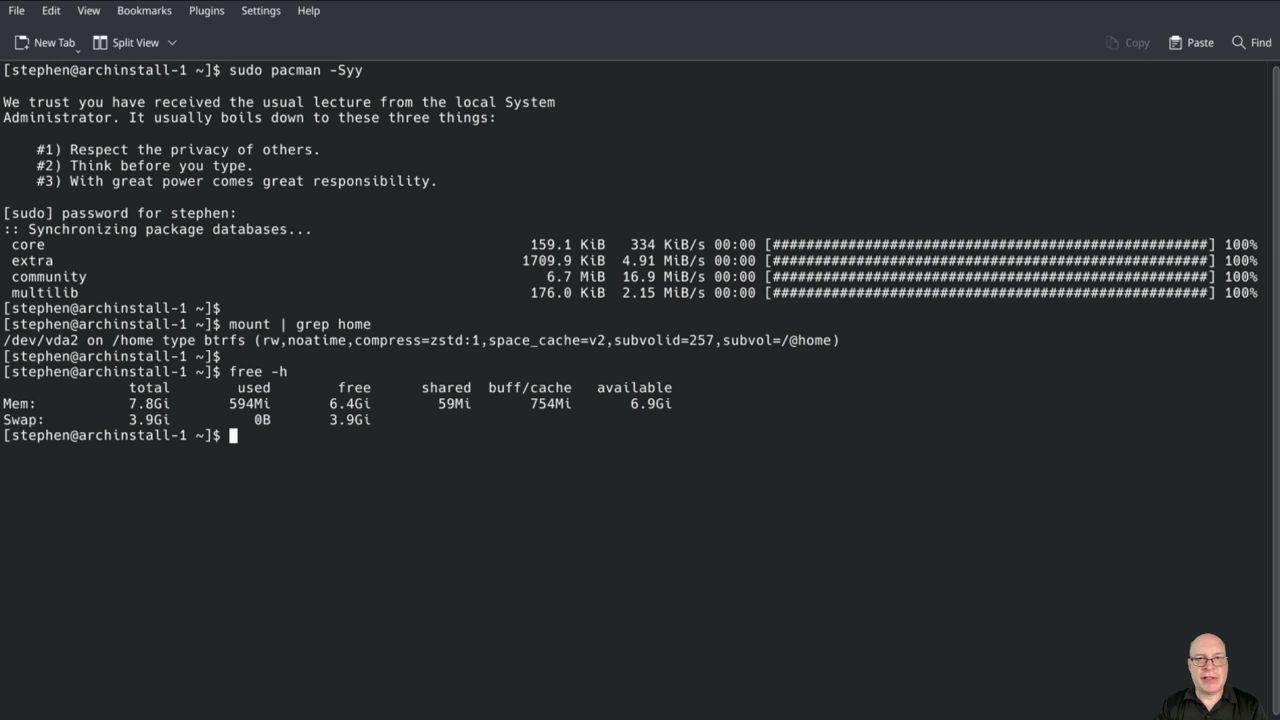
pyautogui.hotkey('ctrl', 'l')
pyautogui.write('duf')
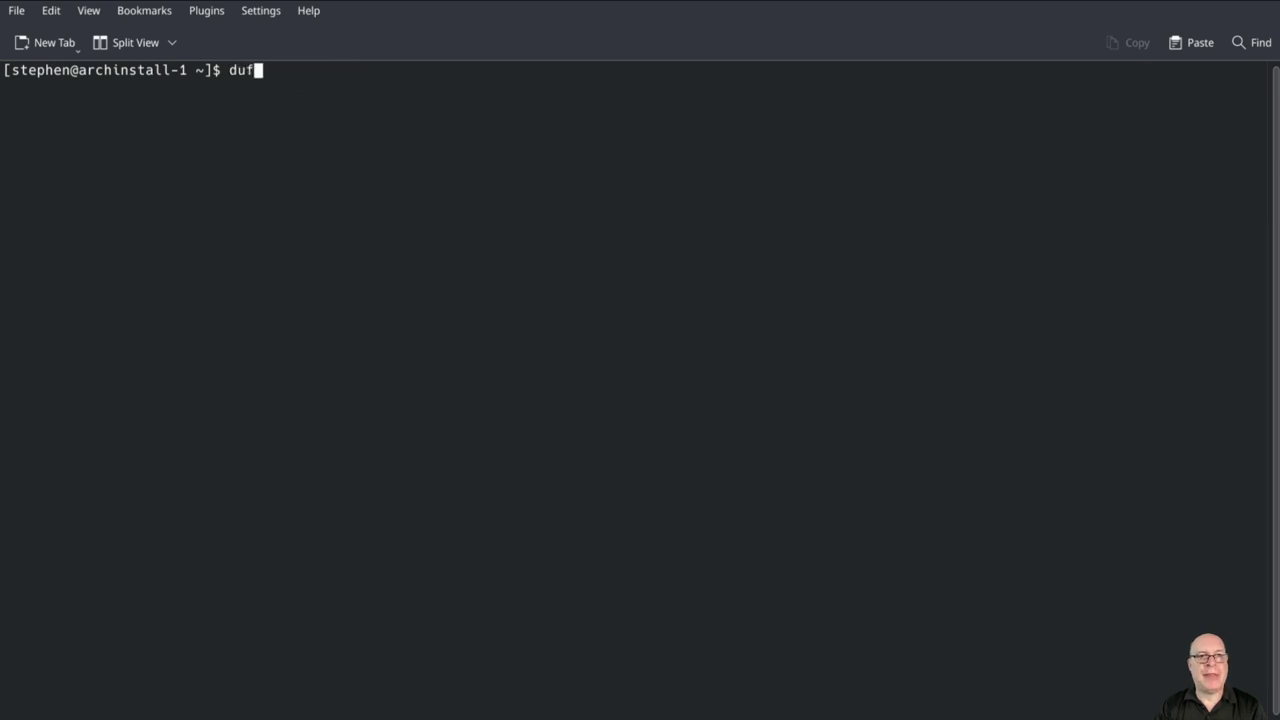
pyautogui.press('Return')
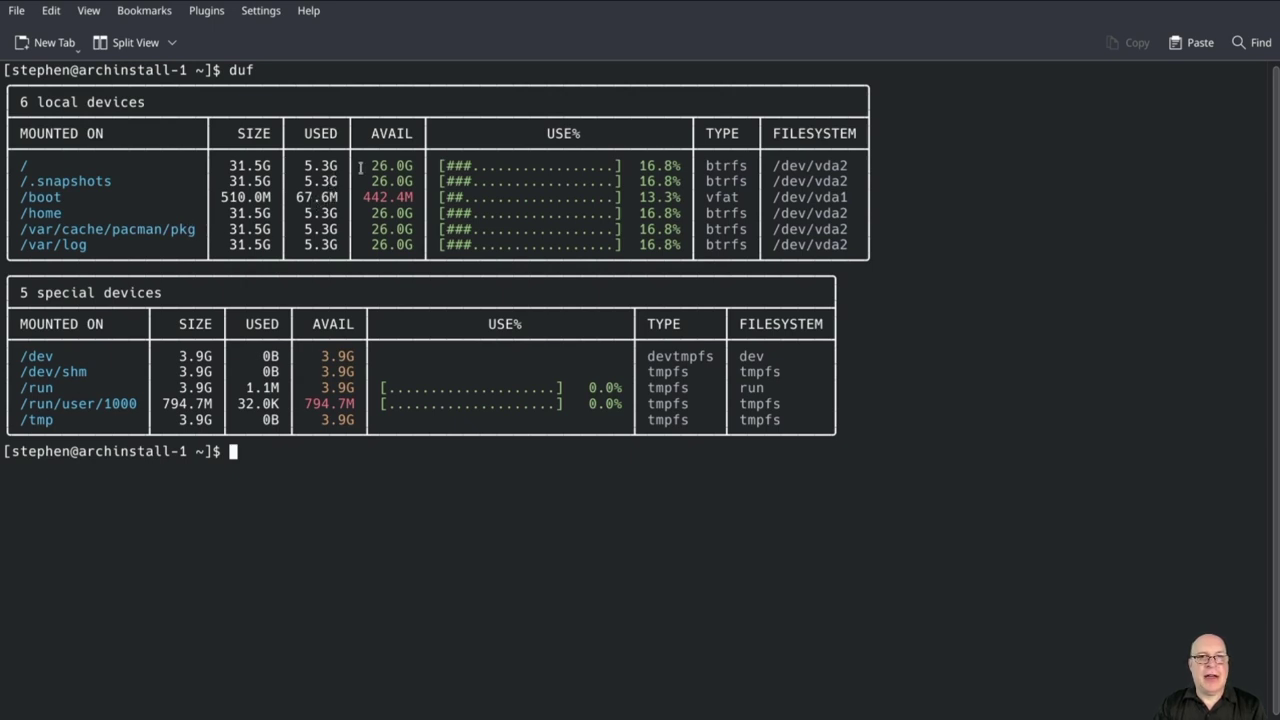
pyautogui.doubleClick(647, 165)
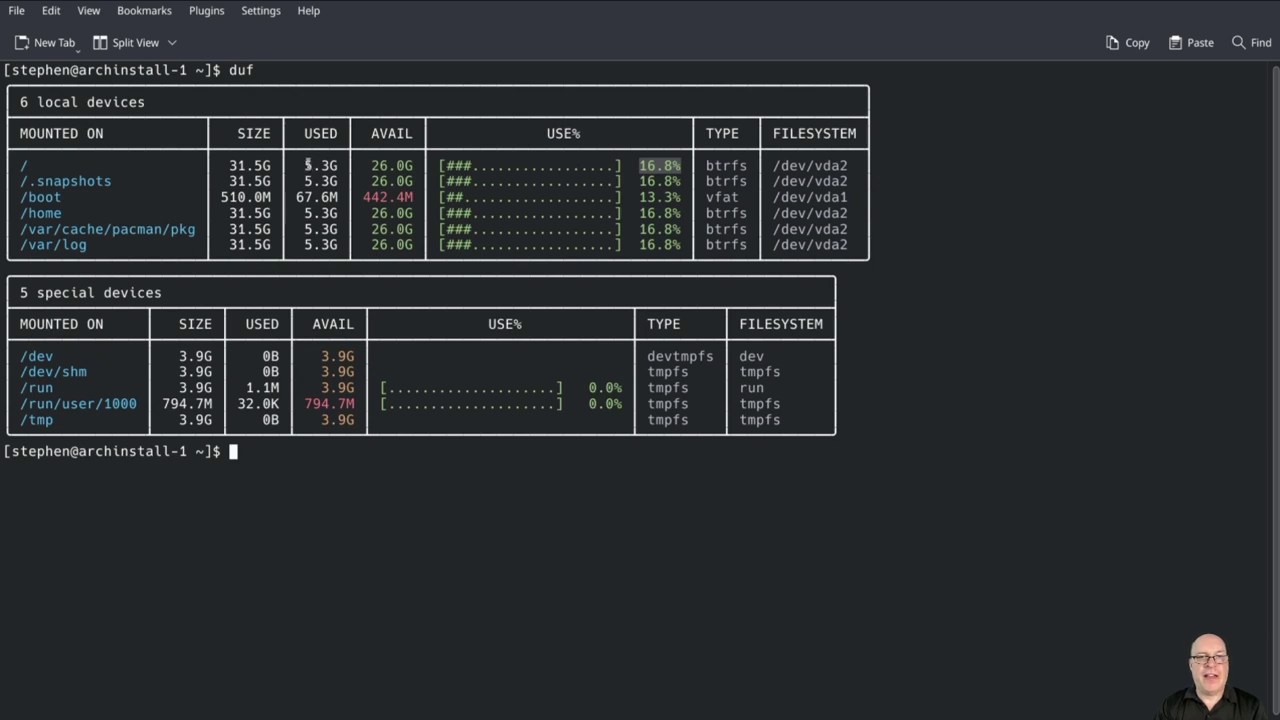
pyautogui.doubleClick(307, 165)
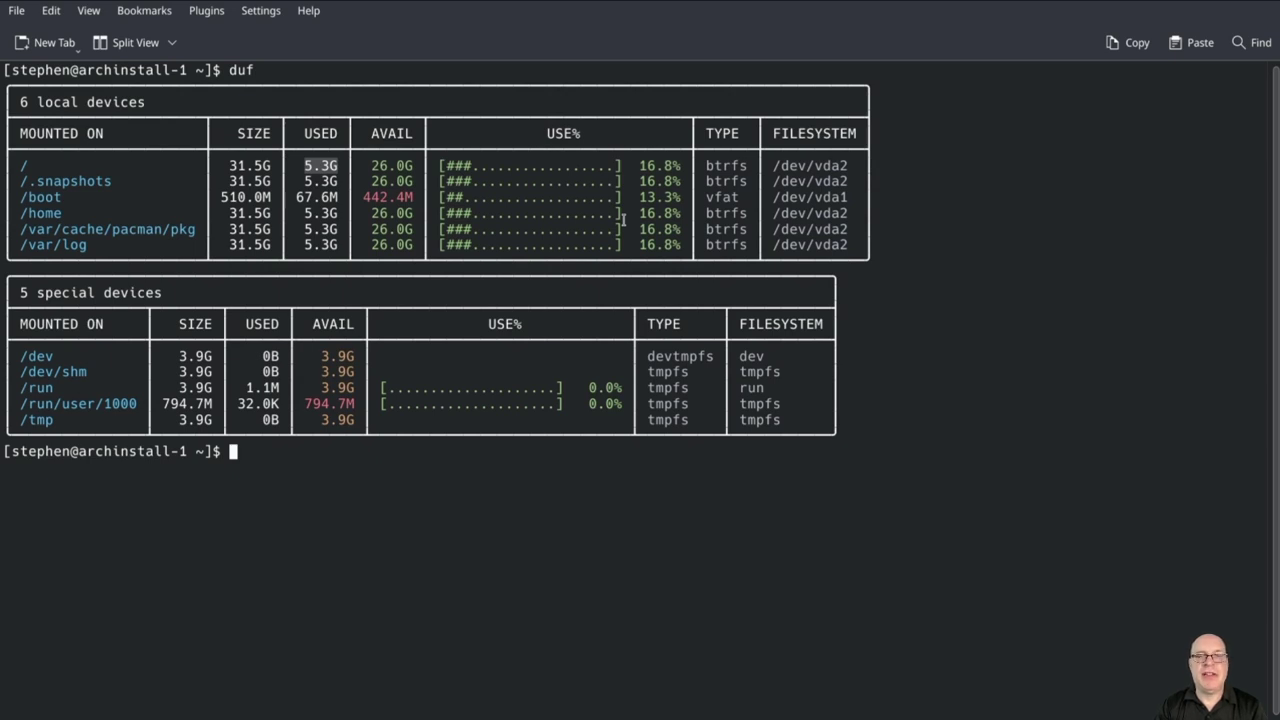
pyautogui.click(728, 560)
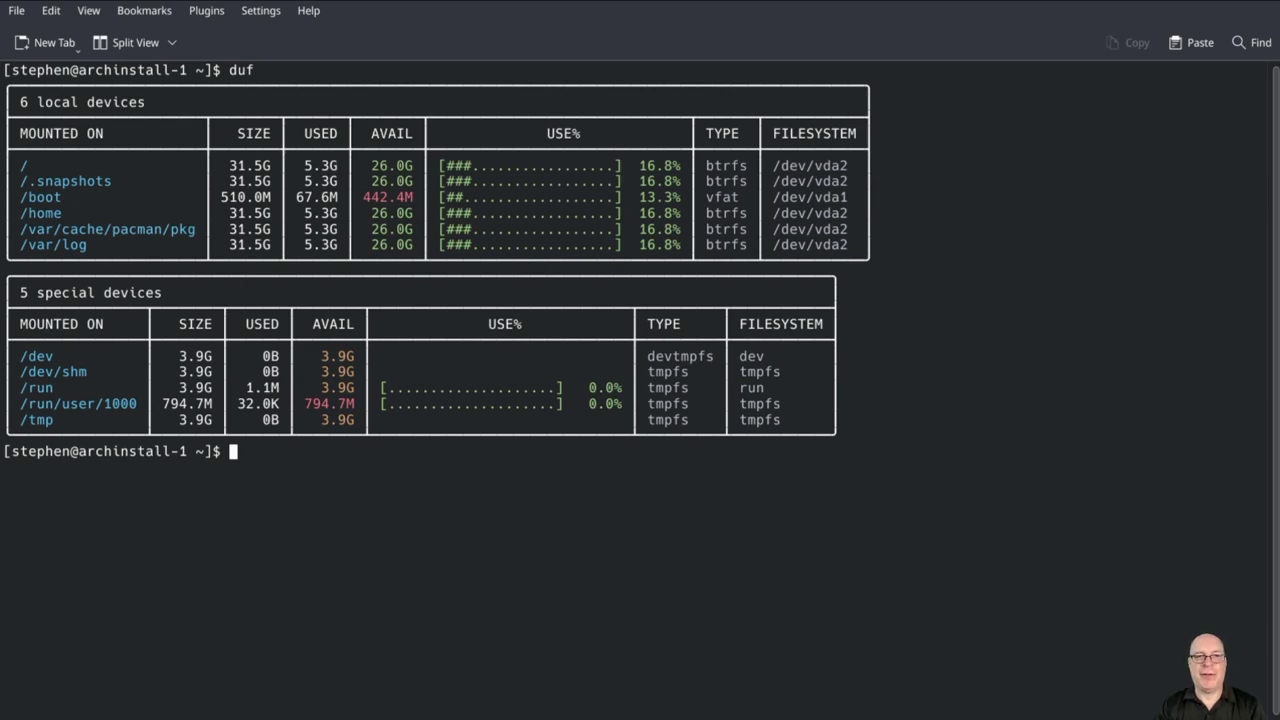
pyautogui.hotkey('ctrl', 'l')
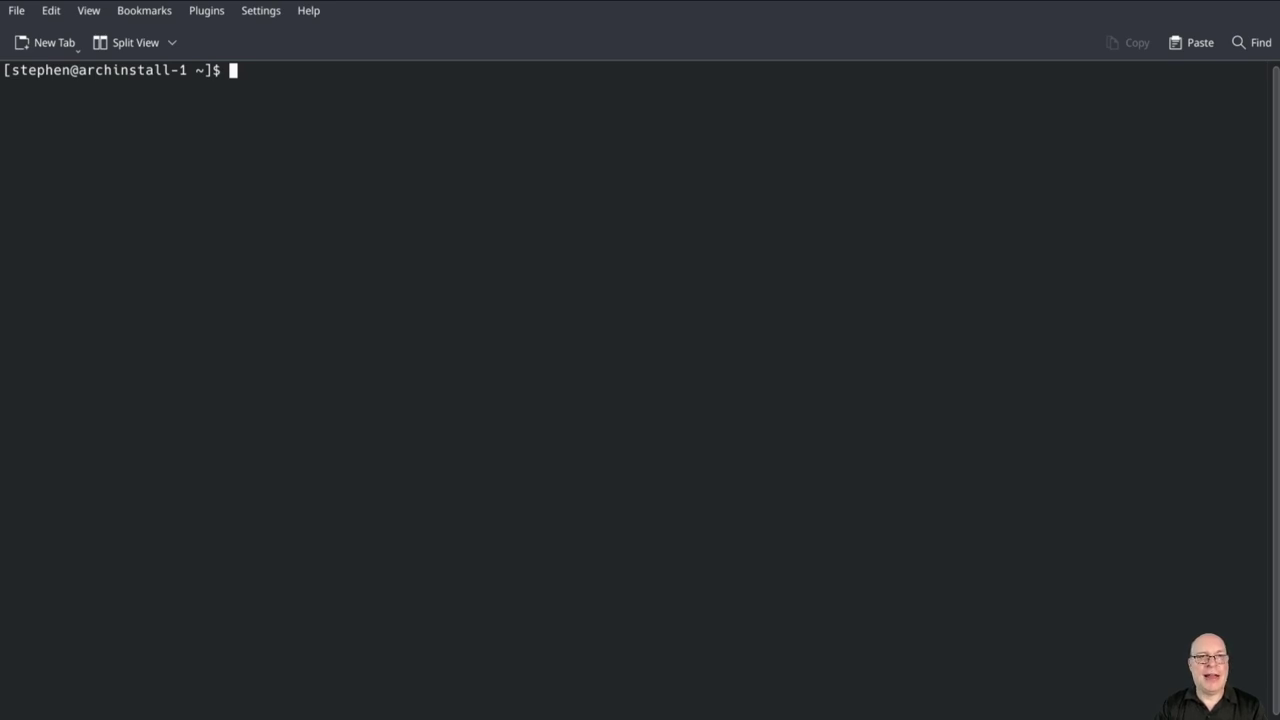
pyautogui.write('AUR')
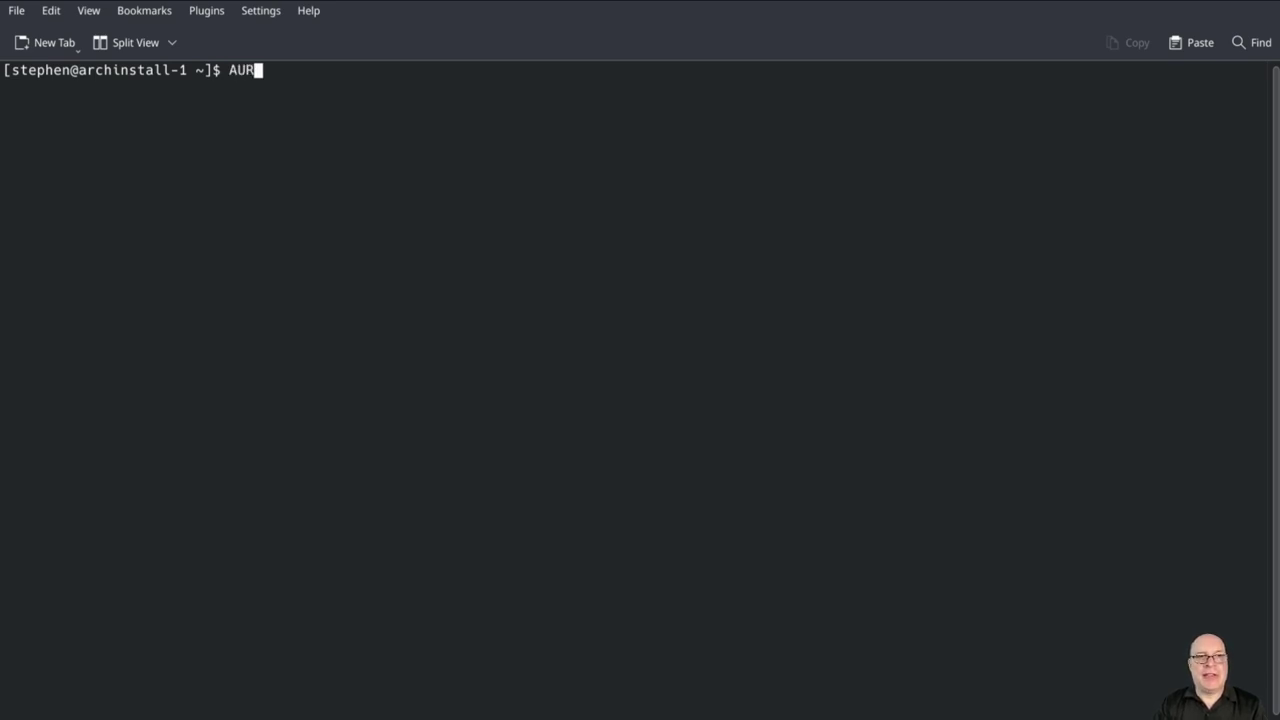
pyautogui.write('!')
pyautogui.press('BackSpace')
pyautogui.press('BackSpace')
pyautogui.press('BackSpace')
pyautogui.press('BackSpace')
pyautogui.write('git clone https://aur.archlinux.org')
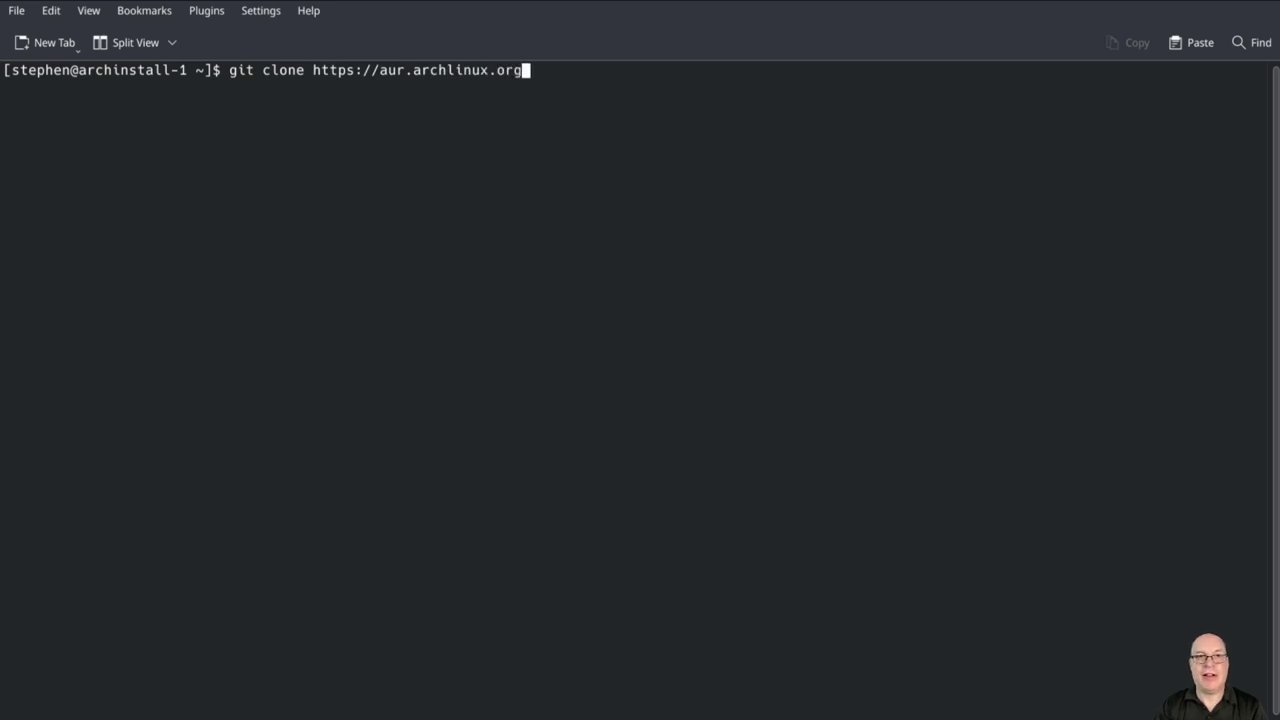
pyautogui.write('/paru')
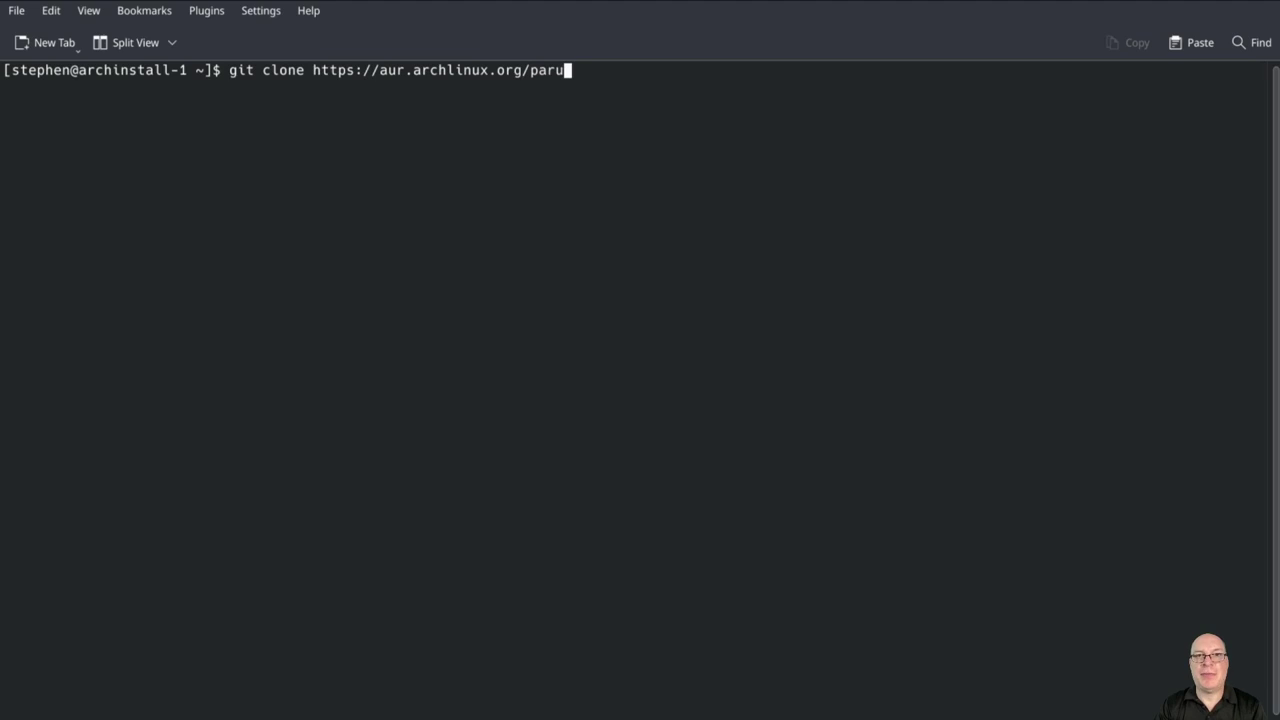
pyautogui.press('Return')
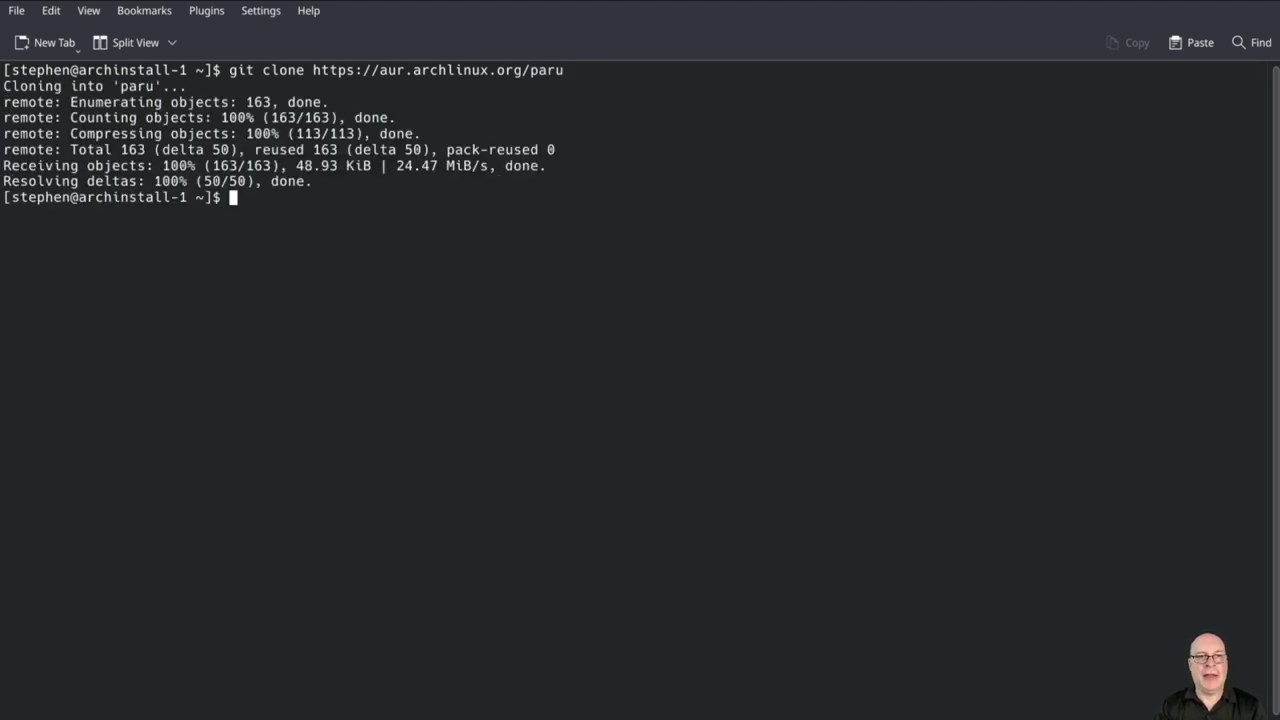
pyautogui.write('cd paru')
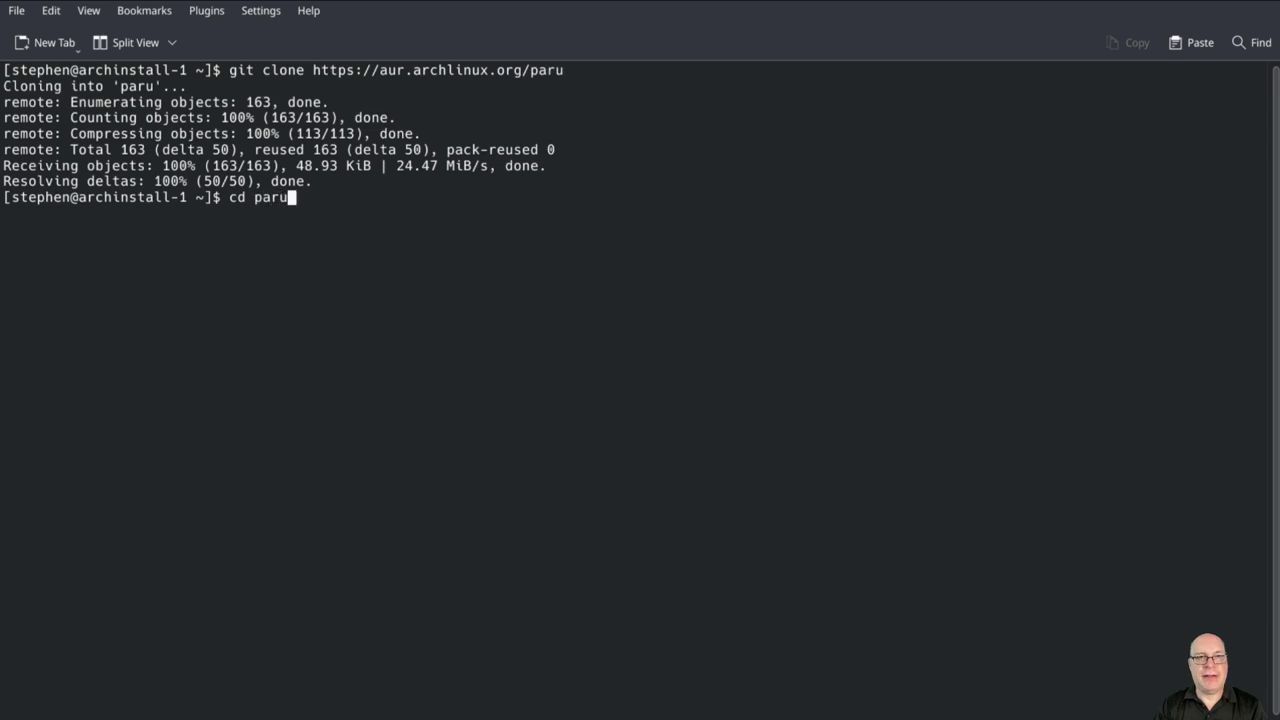
pyautogui.press('Return')
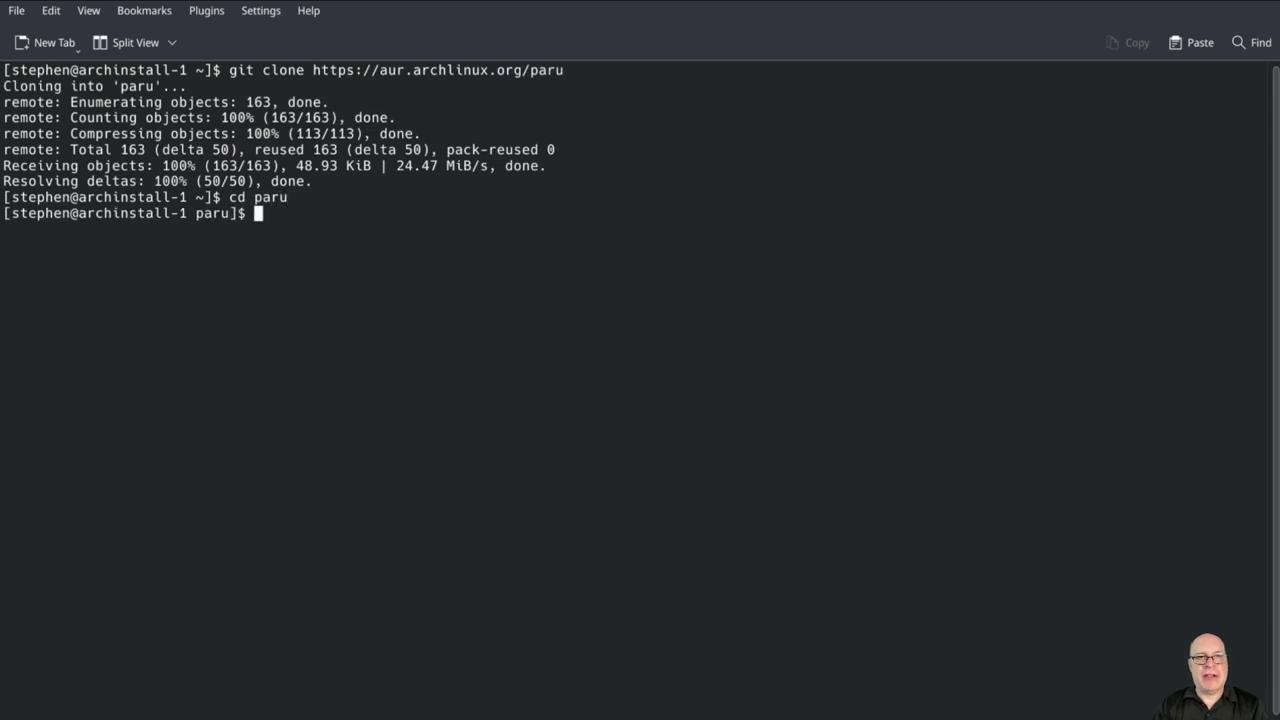
# Step: Build and install paru with makepkg -si PKGBUILD, accepting the default rust provider for cargo and proceeding with the installation
pyautogui.write('make')
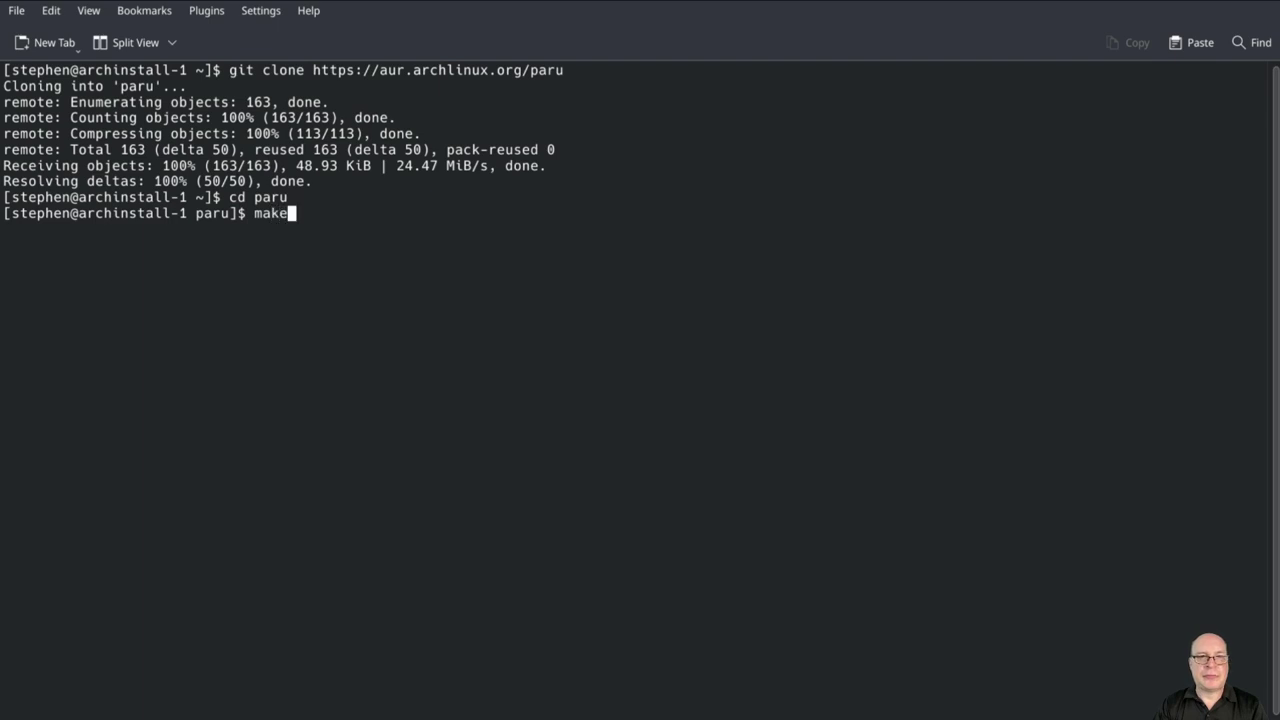
pyautogui.write('pkg -')
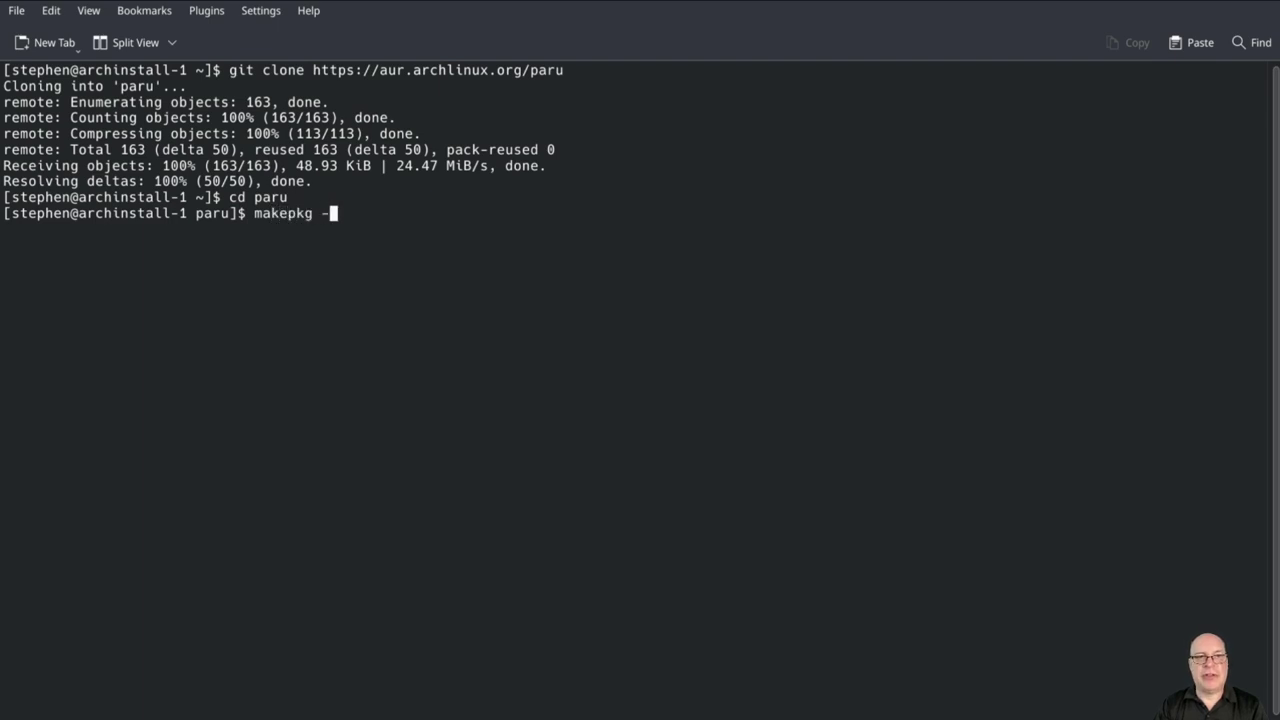
pyautogui.write('si PKGBUILD')
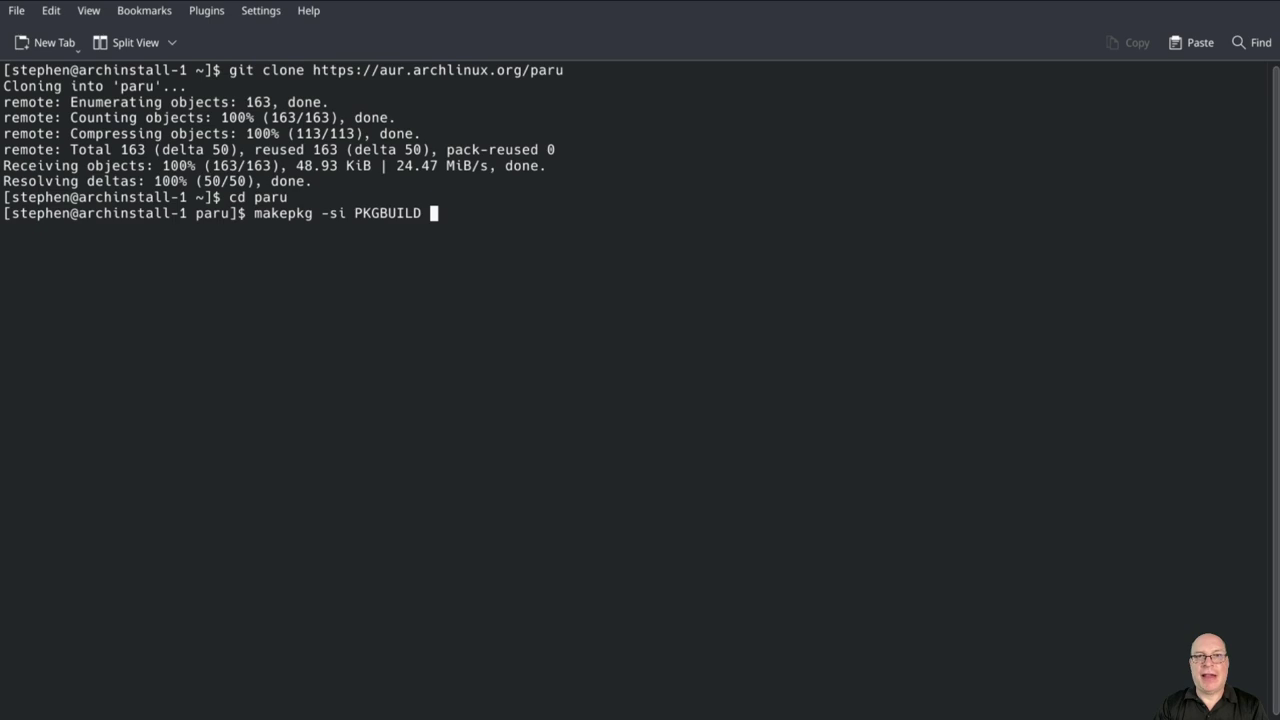
pyautogui.press('Return')
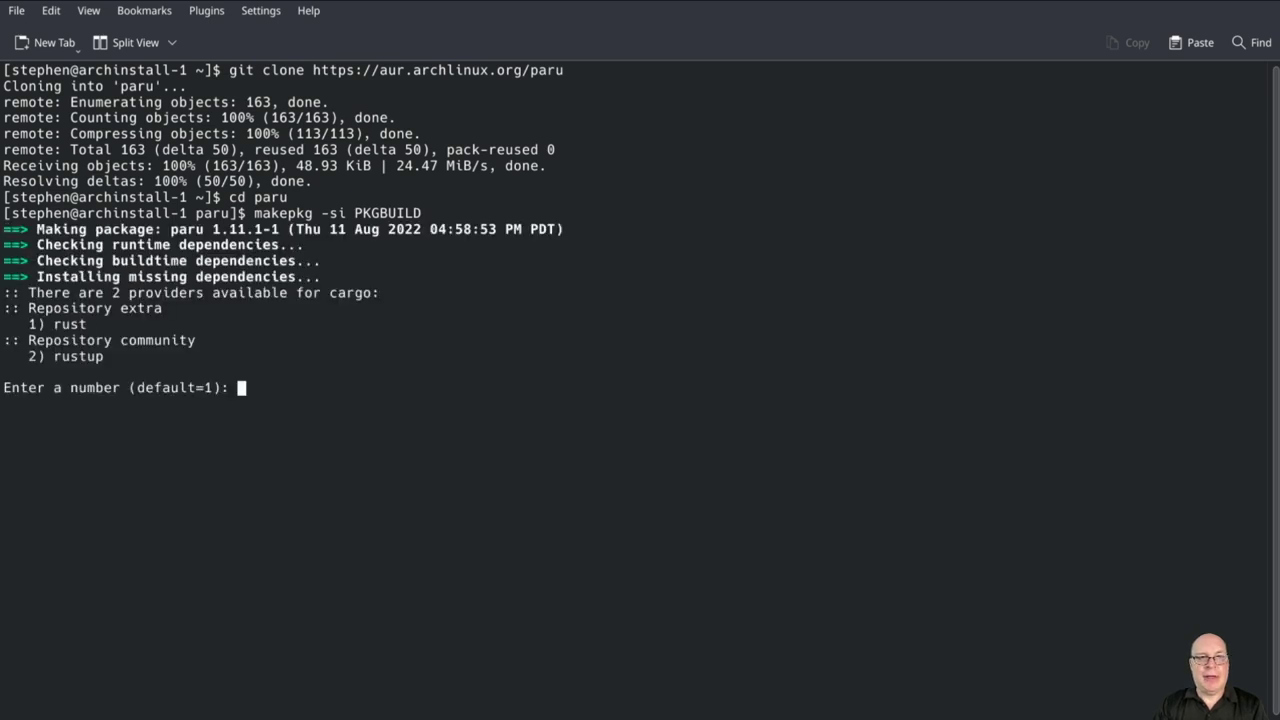
pyautogui.press('Return')
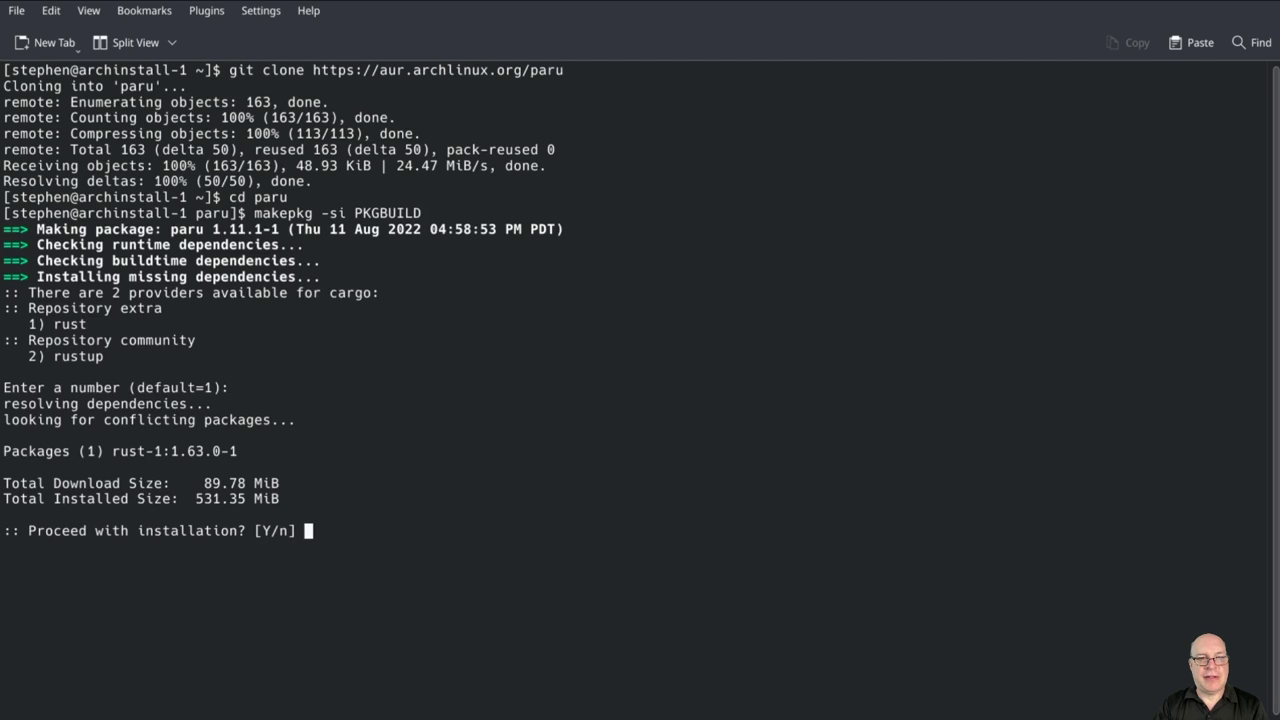
pyautogui.press('Return')
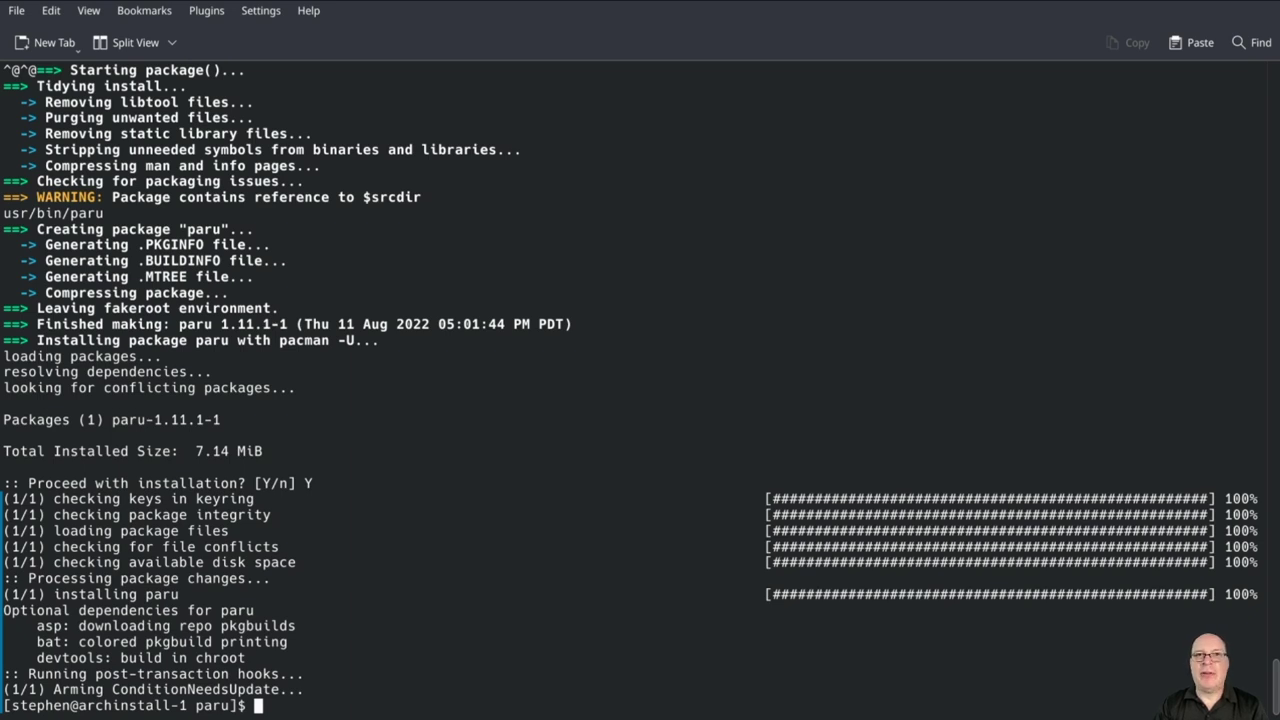
# Step: Return to the home directory, clear the terminal and run paru to perform a full system and AUR upgrade
pyautogui.write('cd')
pyautogui.press('Return')
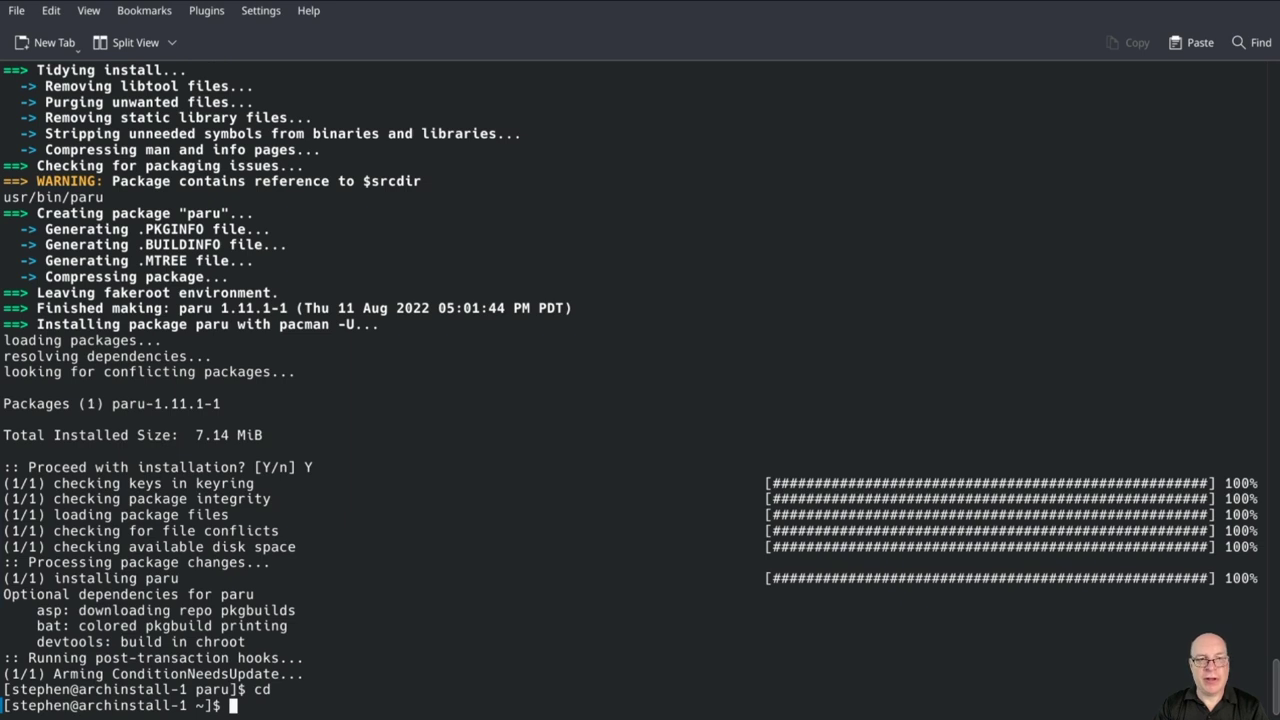
pyautogui.hotkey('ctrl', 'l')
pyautogui.write('paru')
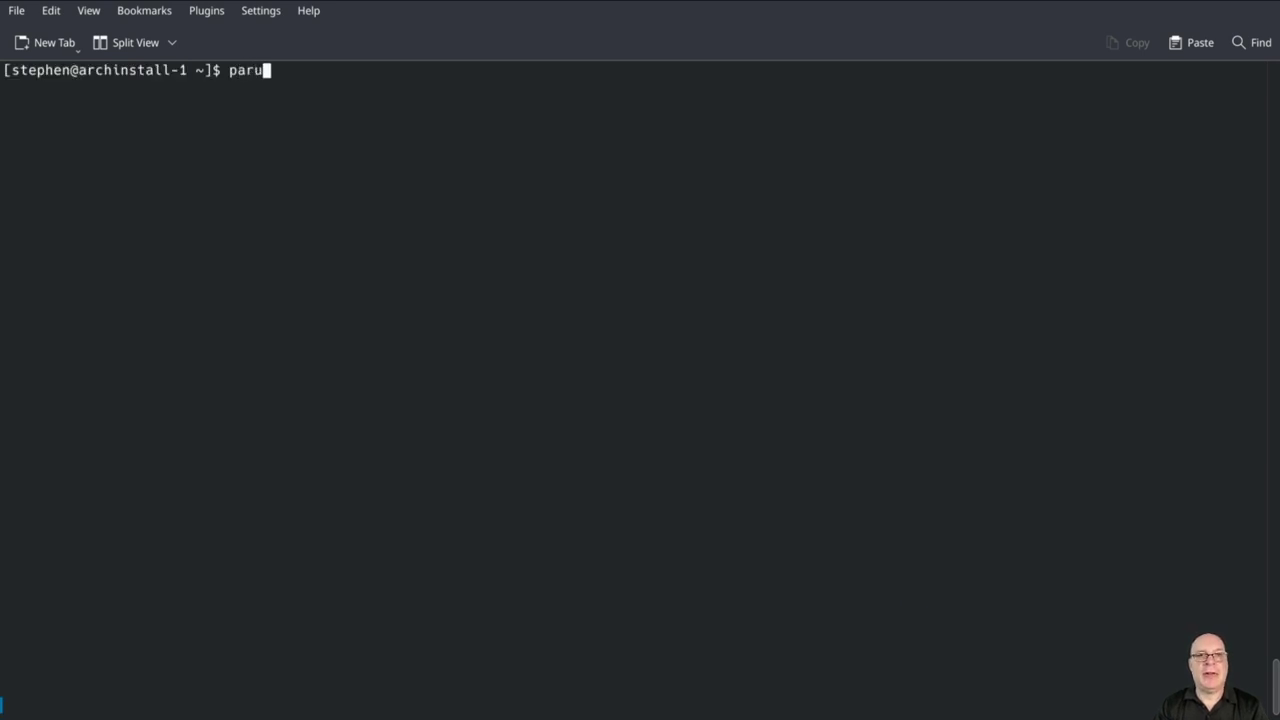
pyautogui.press('Return')
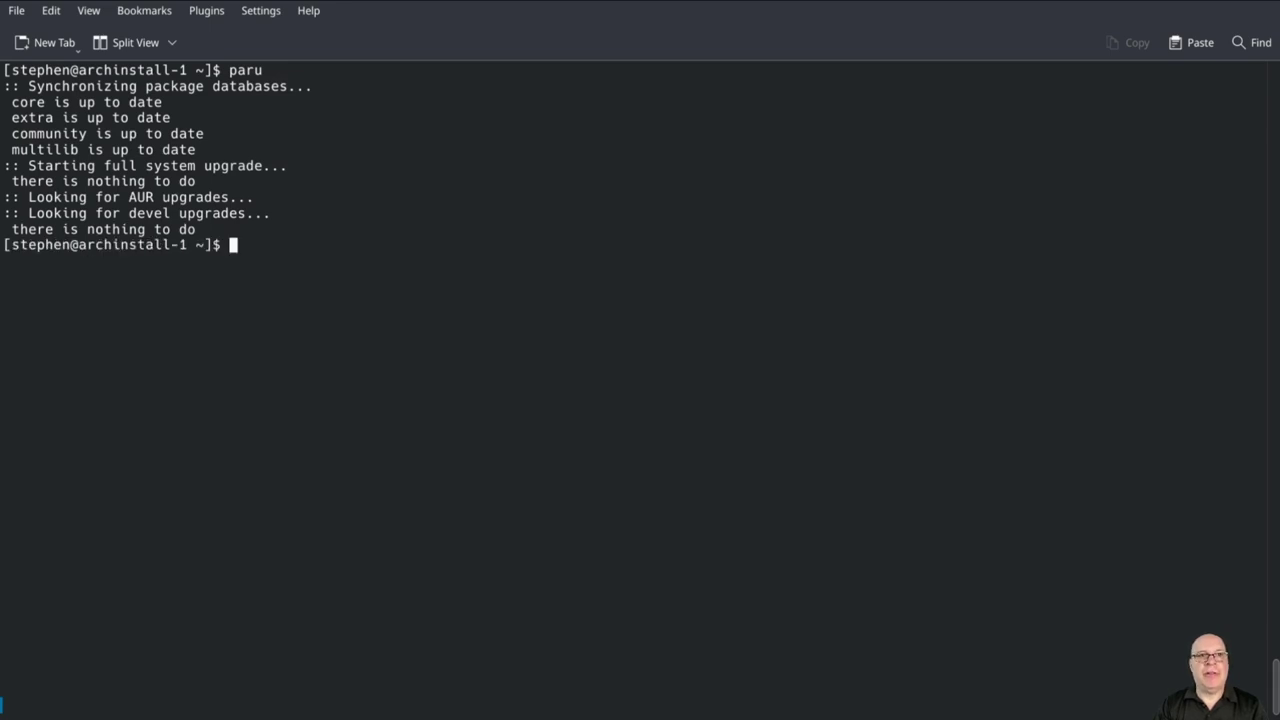
# Step: Delete the cloned paru directory with rm -fr paru and clear the terminal
pyautogui.write('rm -fr paru')
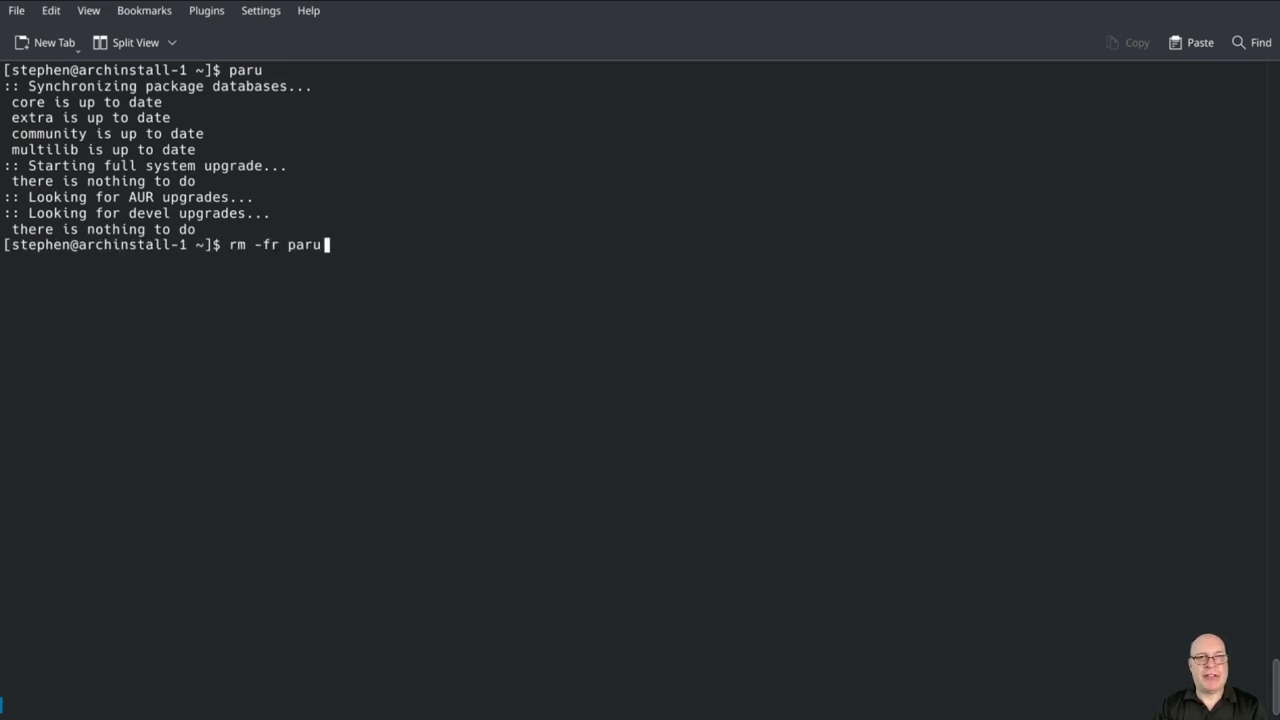
pyautogui.press('Return')
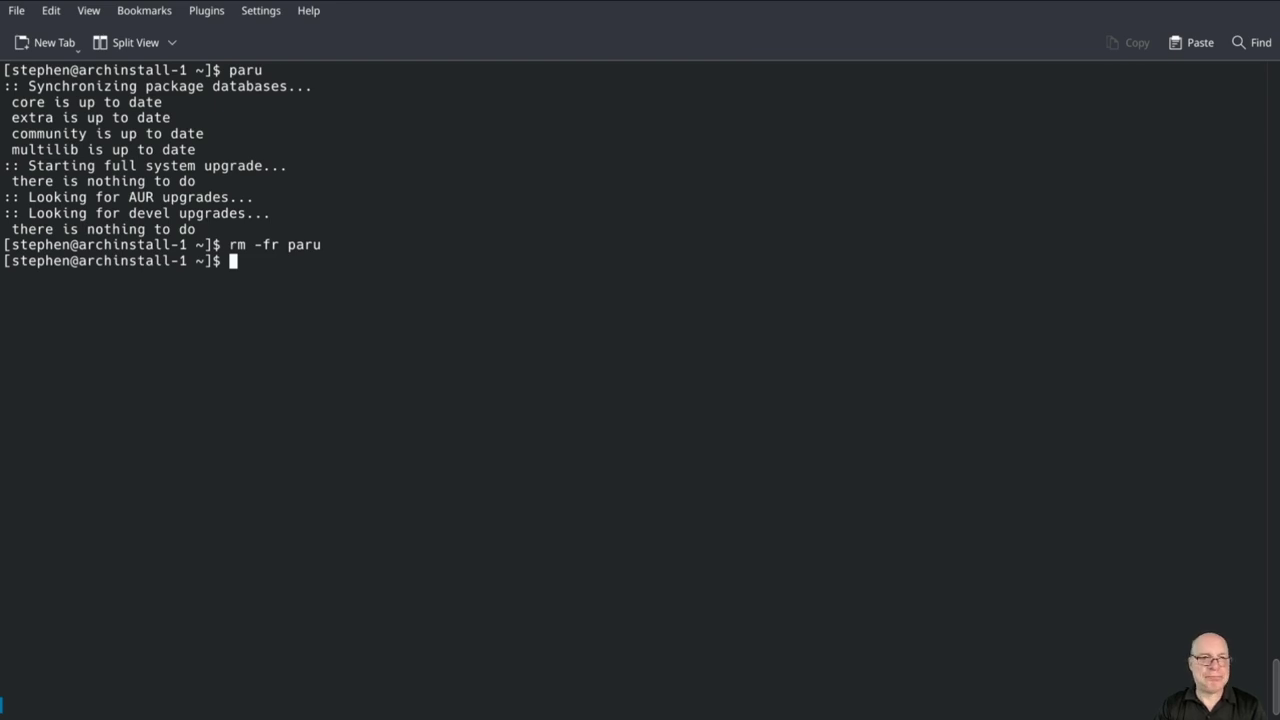
pyautogui.hotkey('ctrl', 'l')
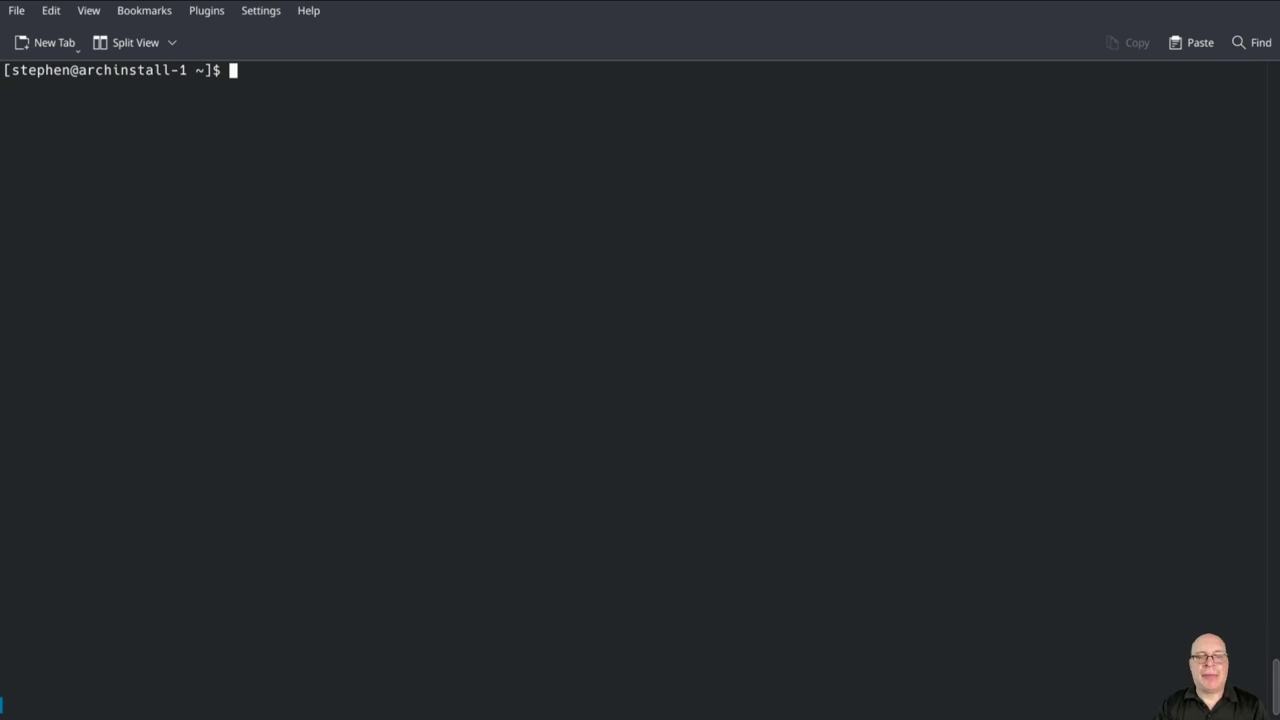
# Step: Install the snapper-support package with paru -S snapper-support, accepting the default answers and the PKGBUILD review
pyautogui.write('paru -S snapper')
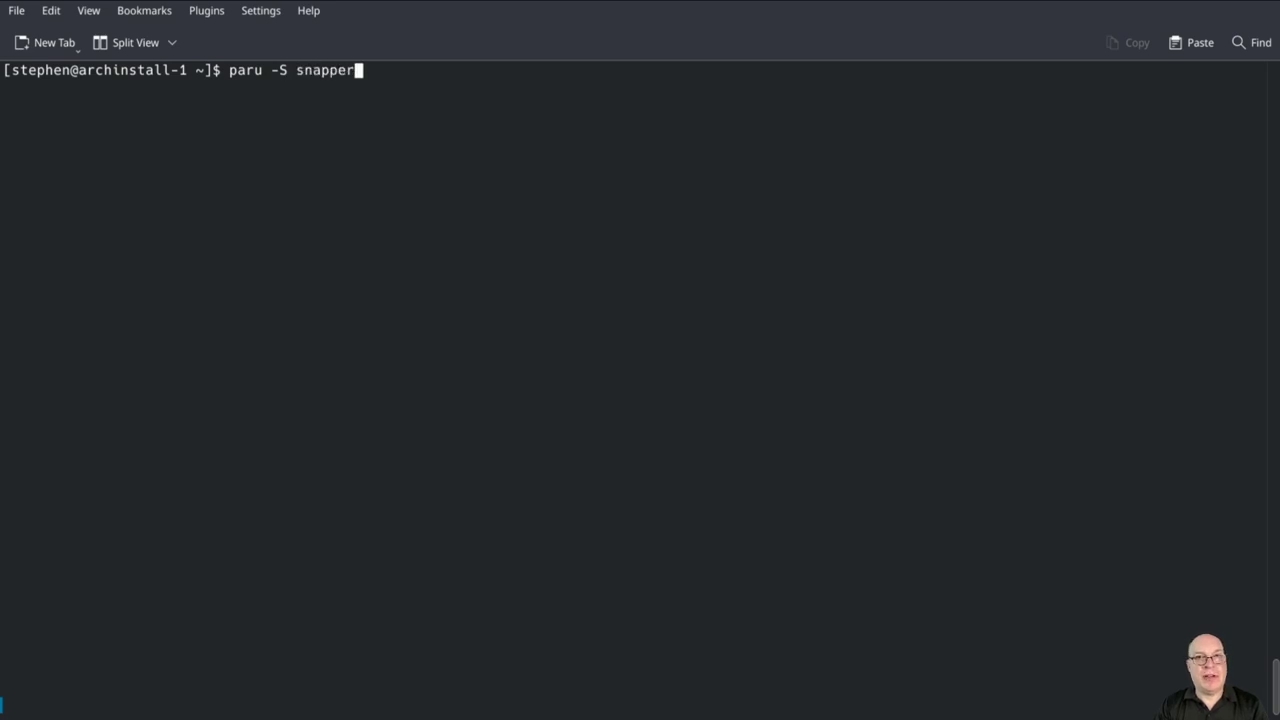
pyautogui.write('-support')
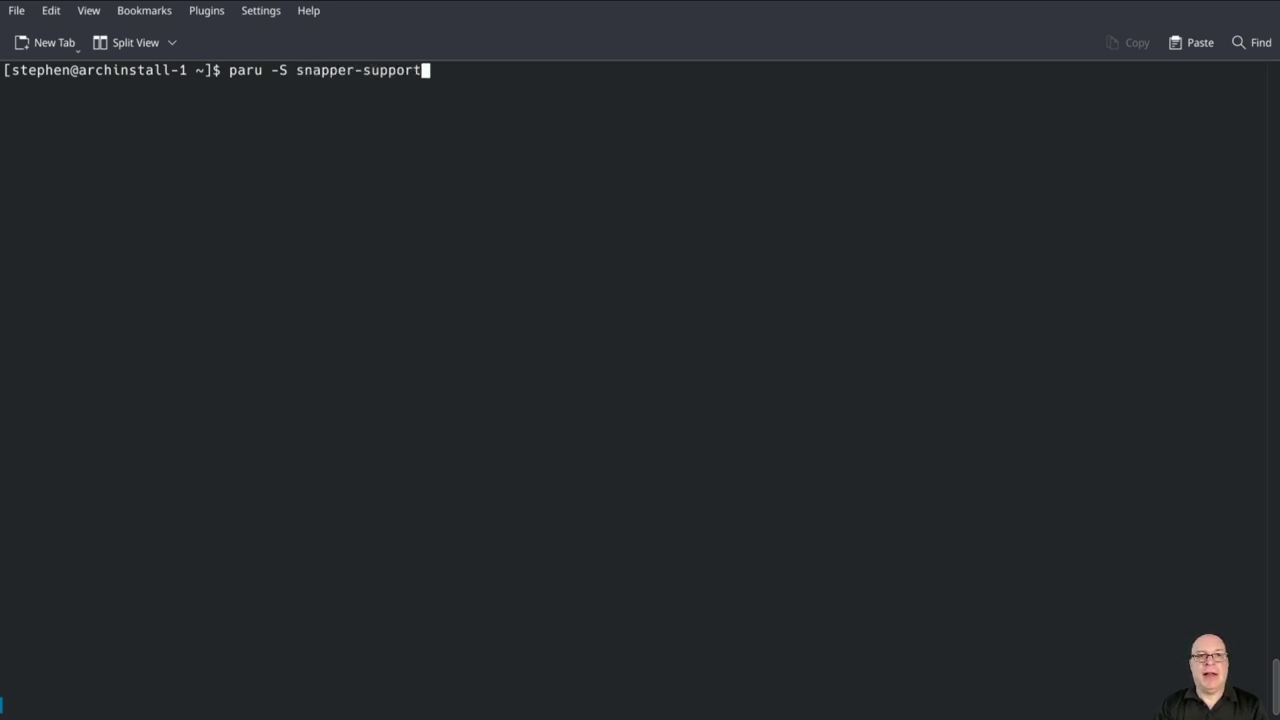
pyautogui.press('Return')
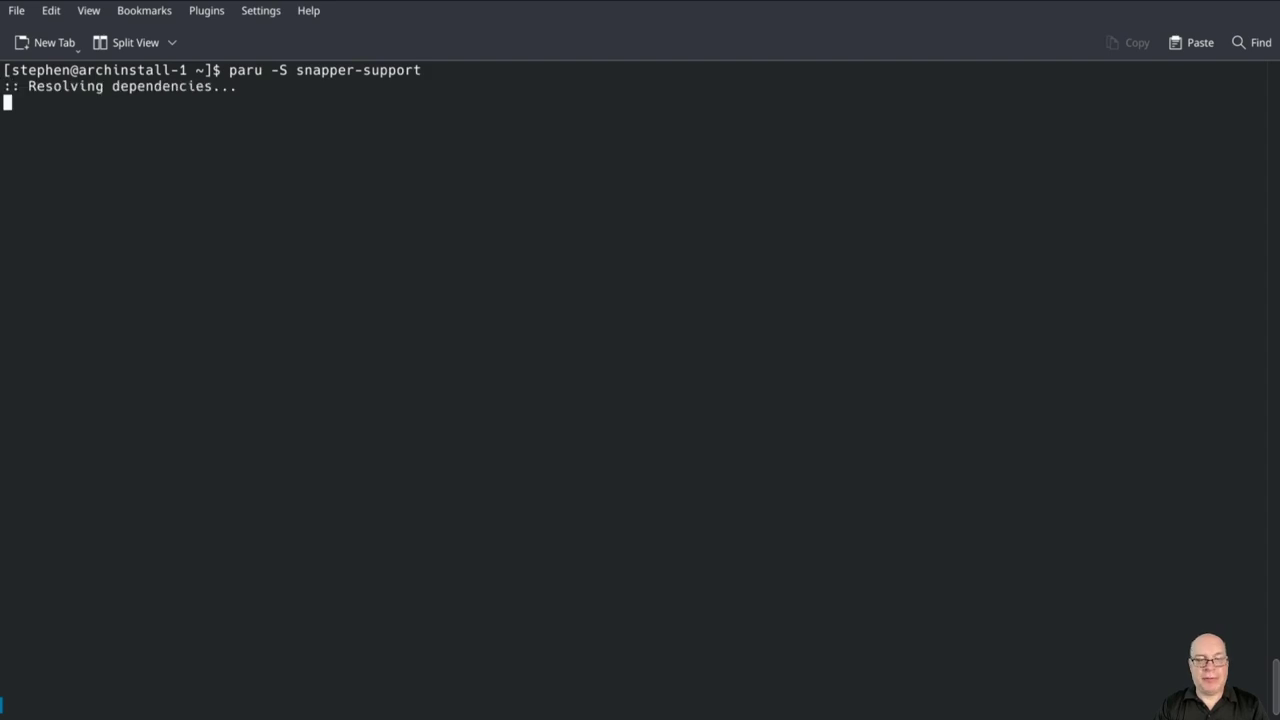
pyautogui.press('Return')
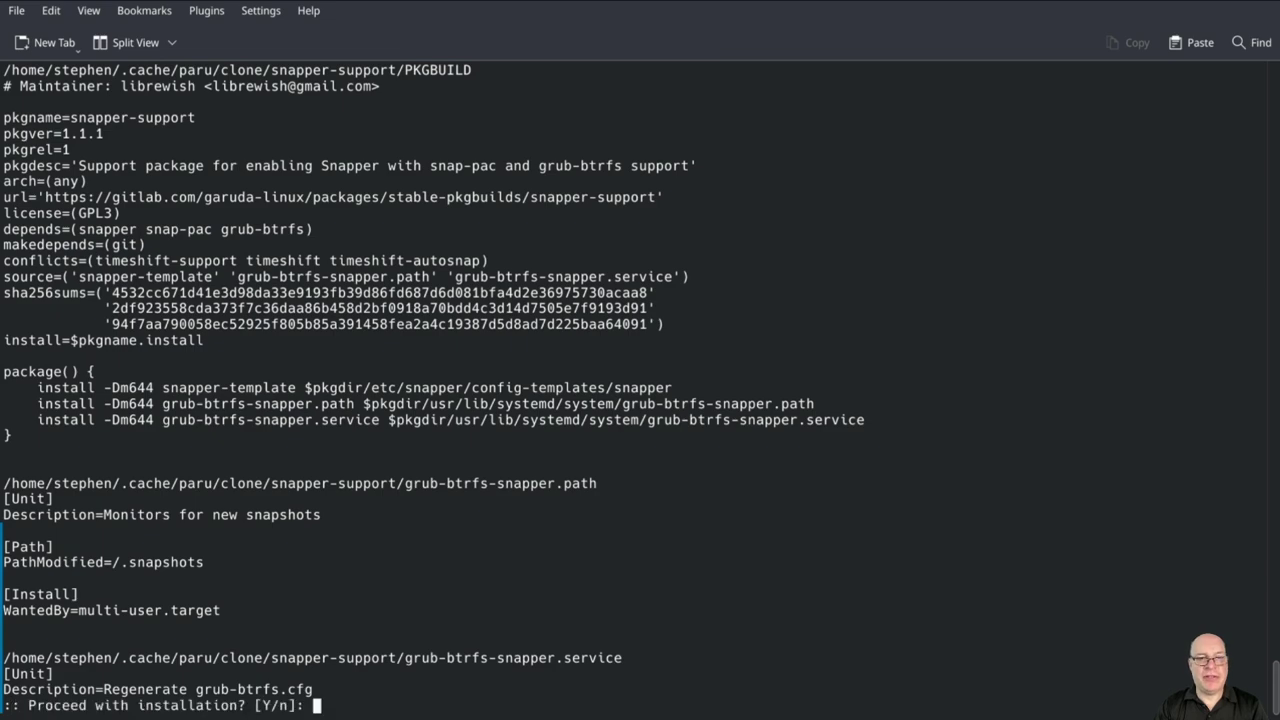
pyautogui.press('Return')
pyautogui.press('Return')
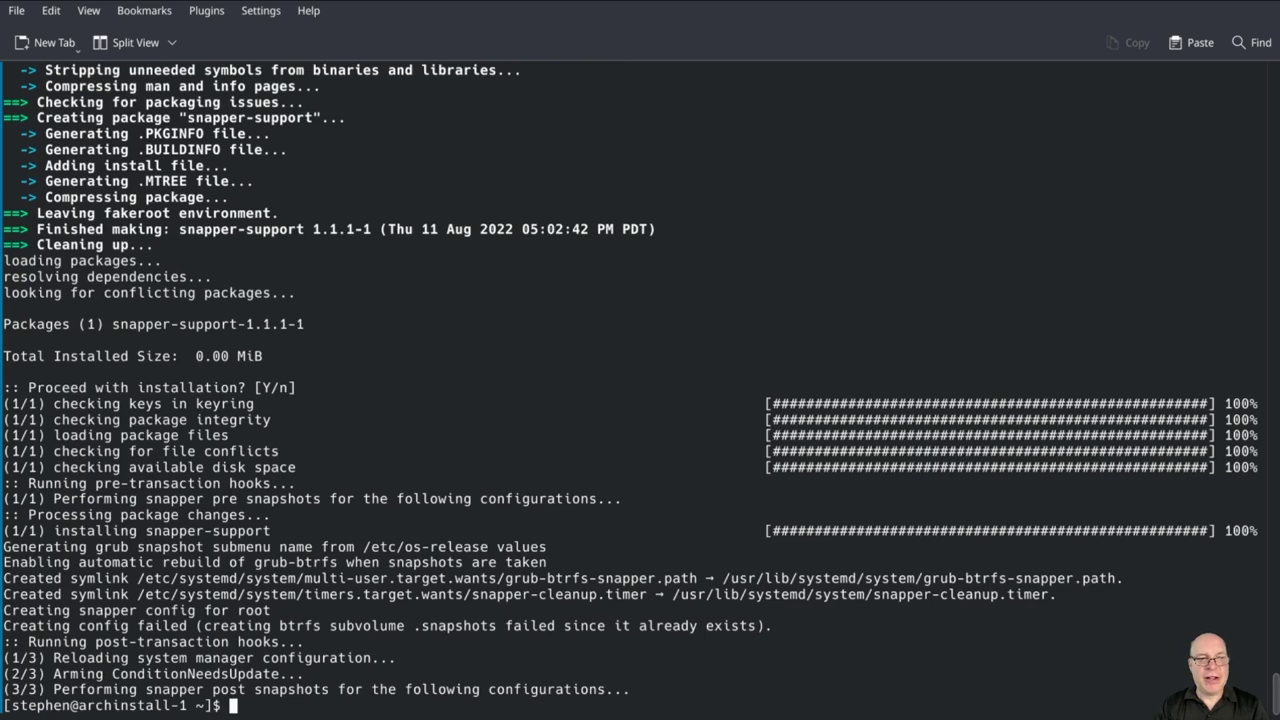
# Step: Clear the terminal, open a root shell with sudo -s and change to the root directory /
pyautogui.hotkey('ctrl', 'l')
pyautogui.write('sudo -s')
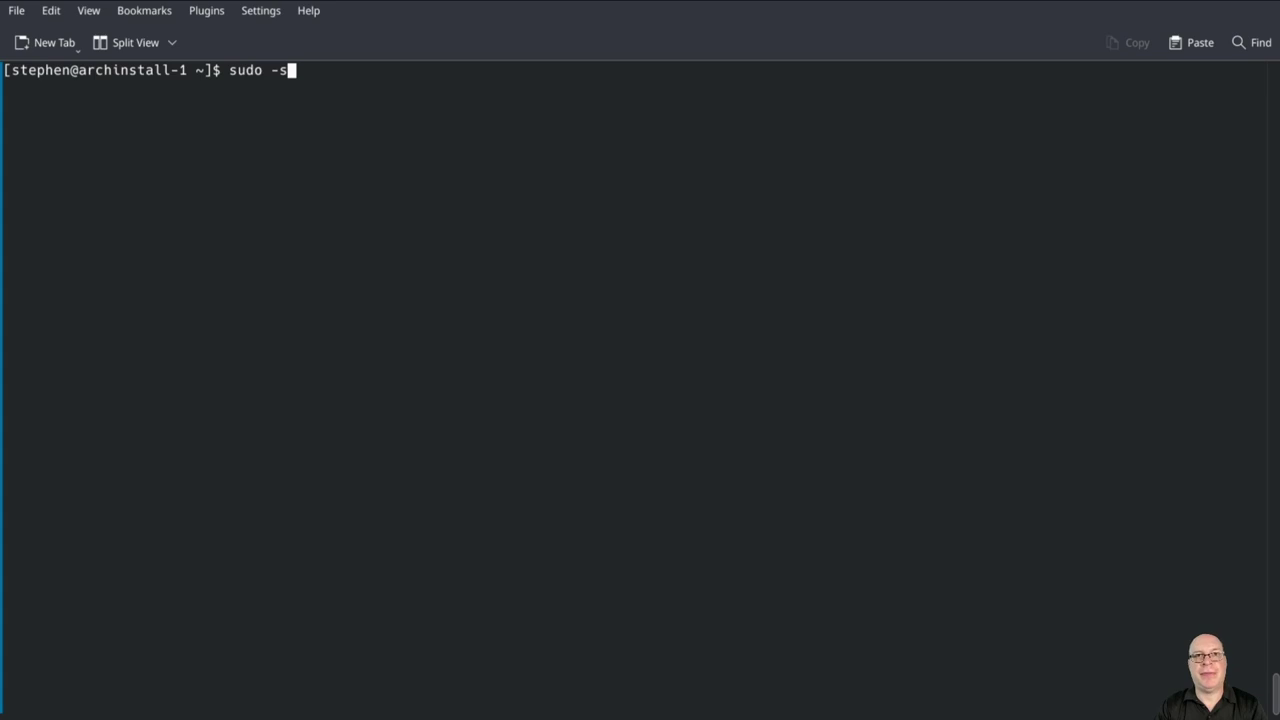
pyautogui.press('Return')
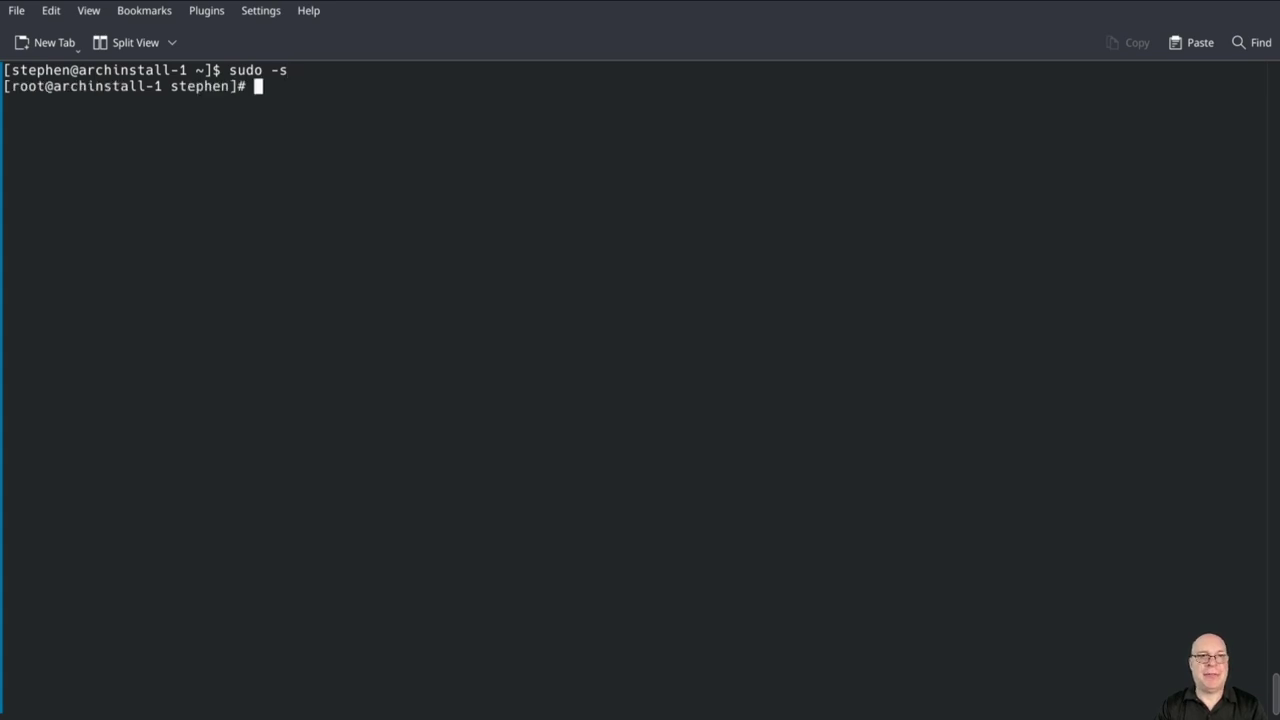
pyautogui.write('cd /')
pyautogui.press('Return')
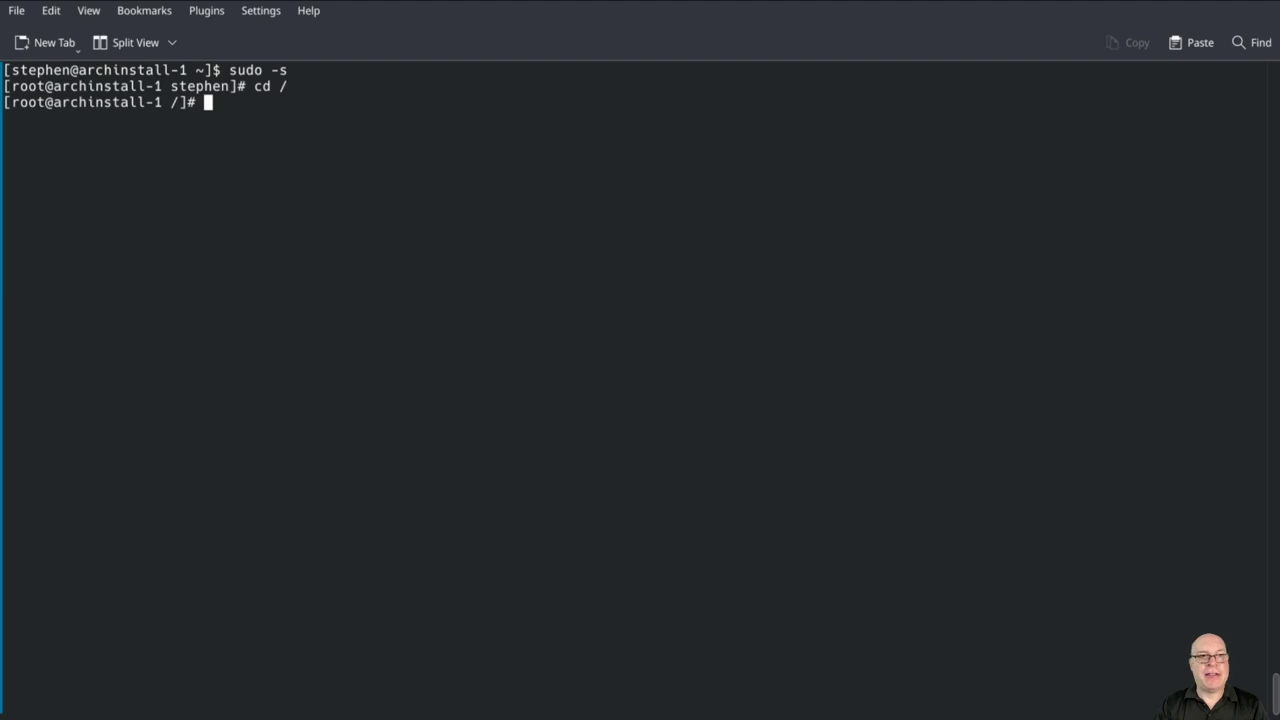
pyautogui.press('Return')
# Step: Unmount /.snapshots with umount and delete the directory with rm -r /.snapshots/
pyautogui.write('umoun')
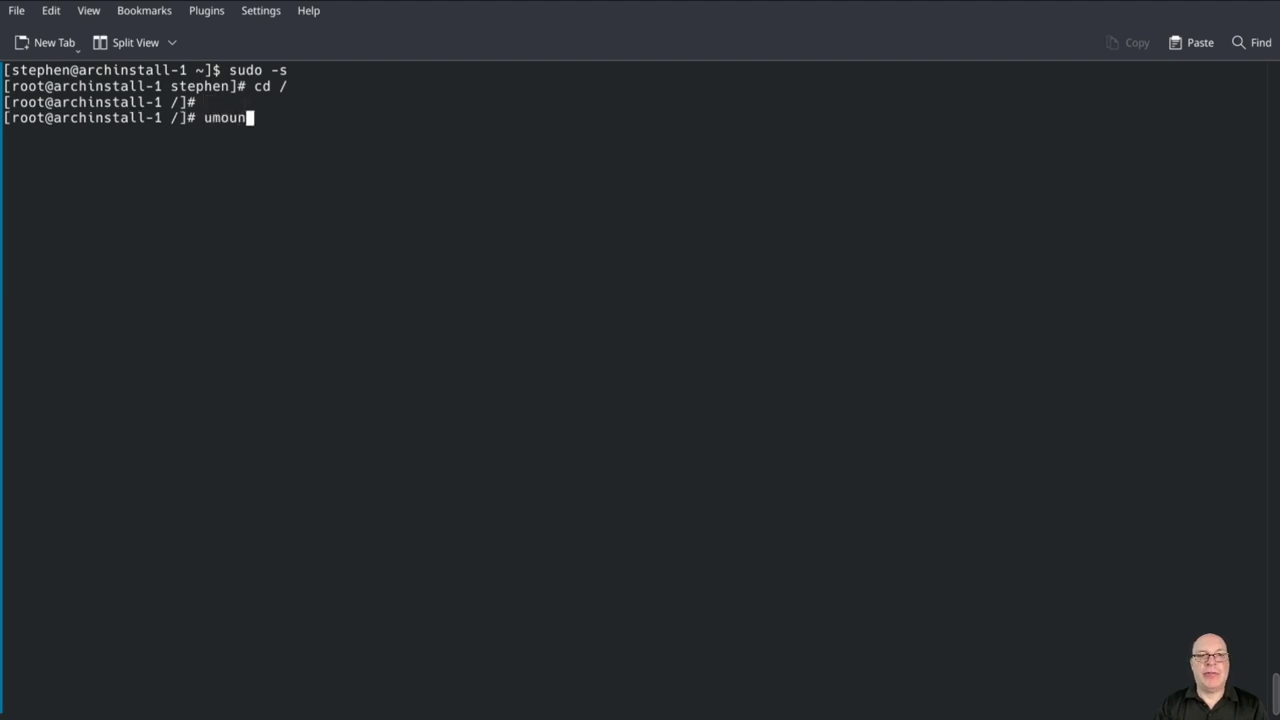
pyautogui.write('t /.sna')
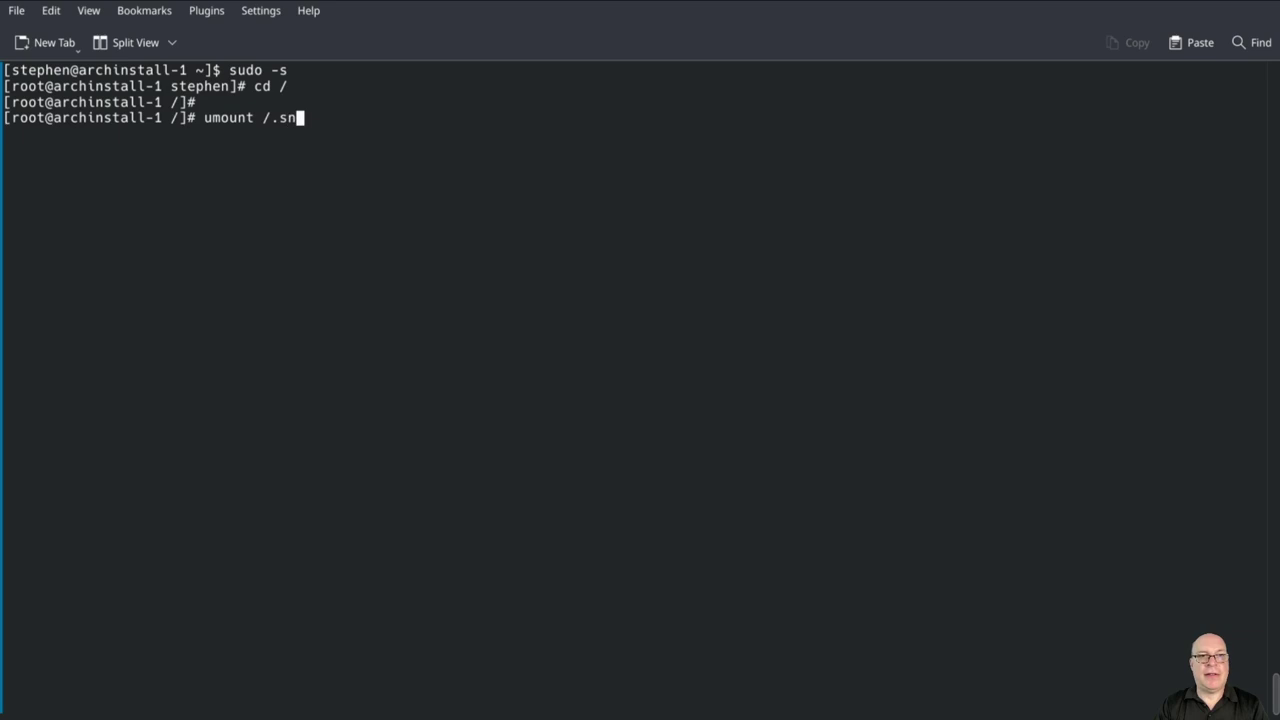
pyautogui.press('Tab')
pyautogui.press('Return')
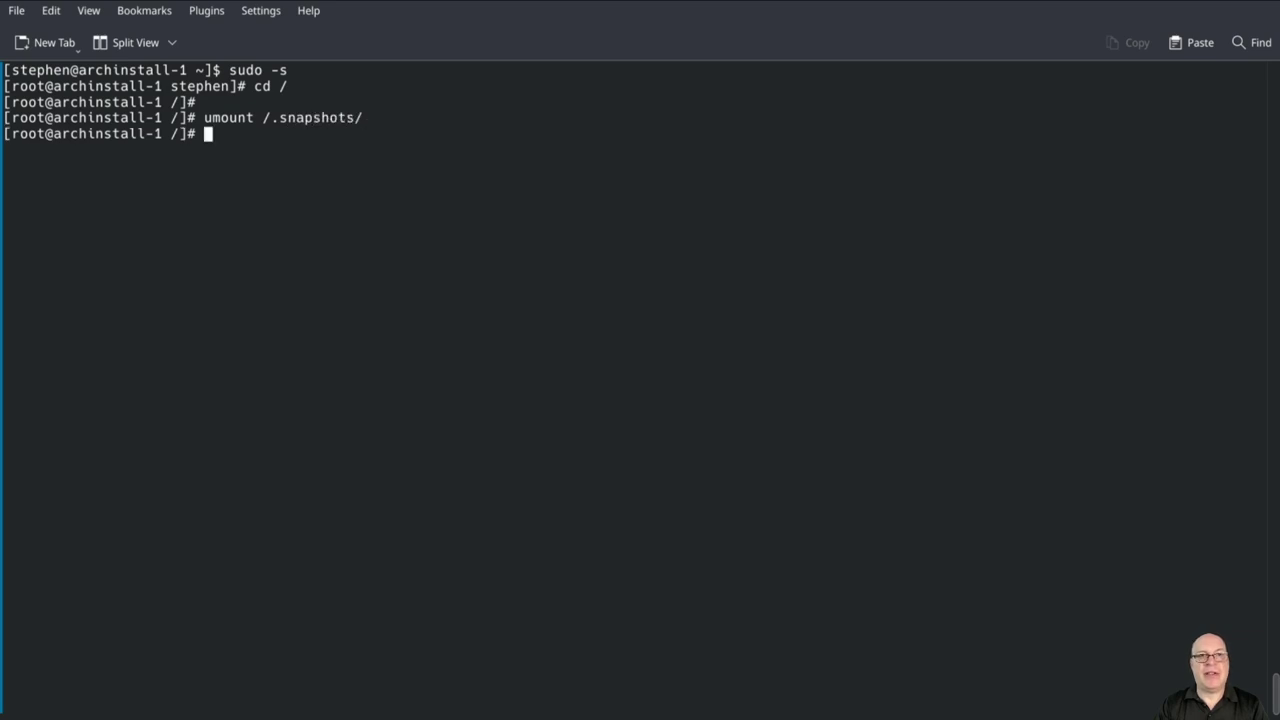
pyautogui.write('rm -r /.')
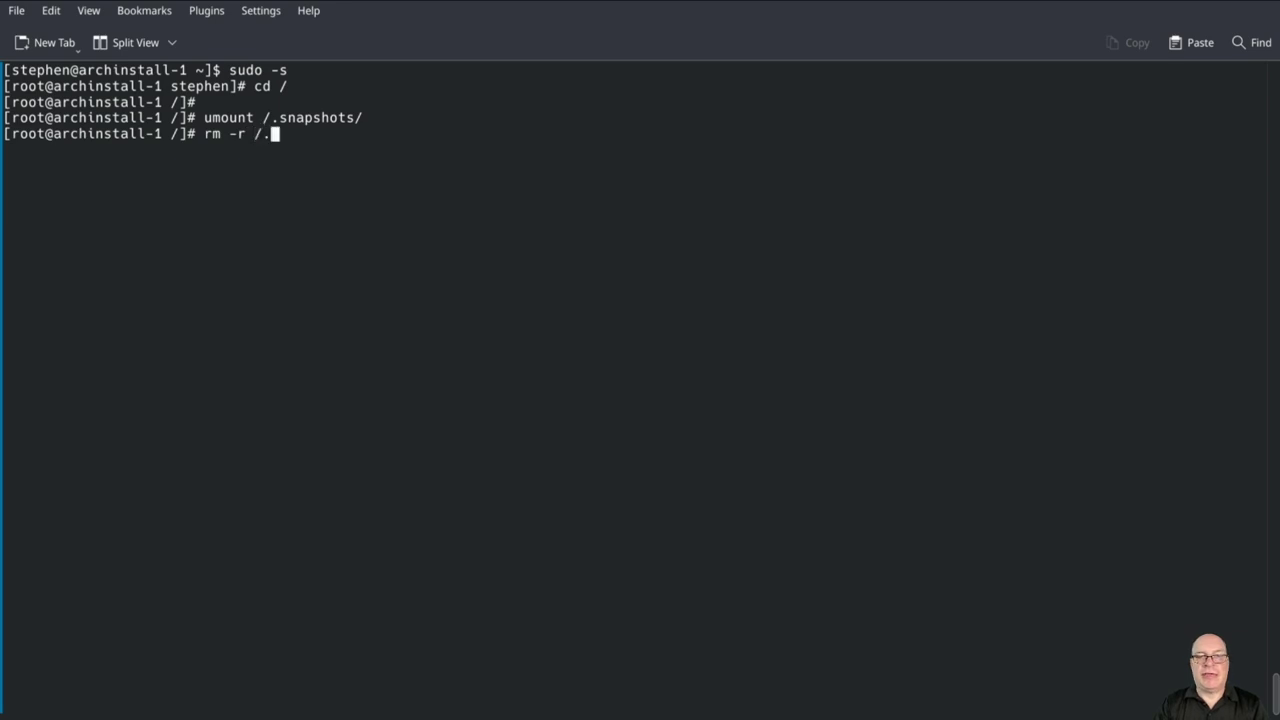
pyautogui.write('sna')
pyautogui.press('Tab')
pyautogui.press('Return')
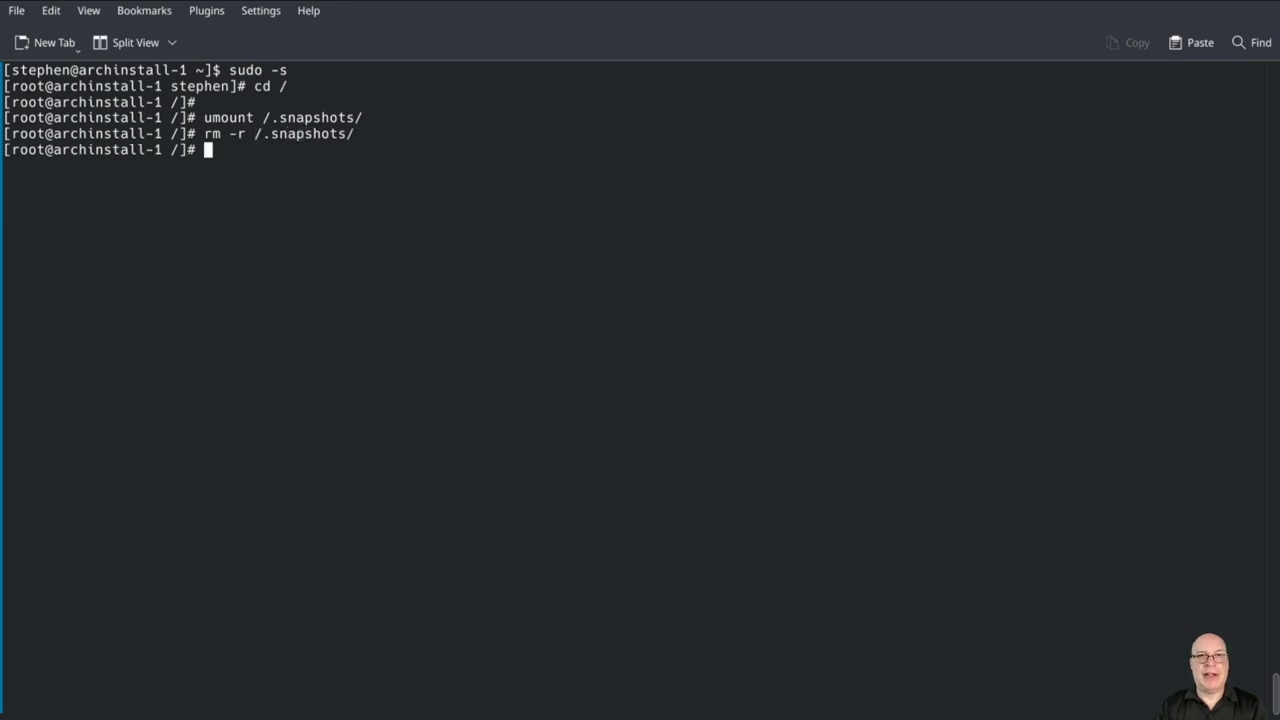
pyautogui.press('Return')
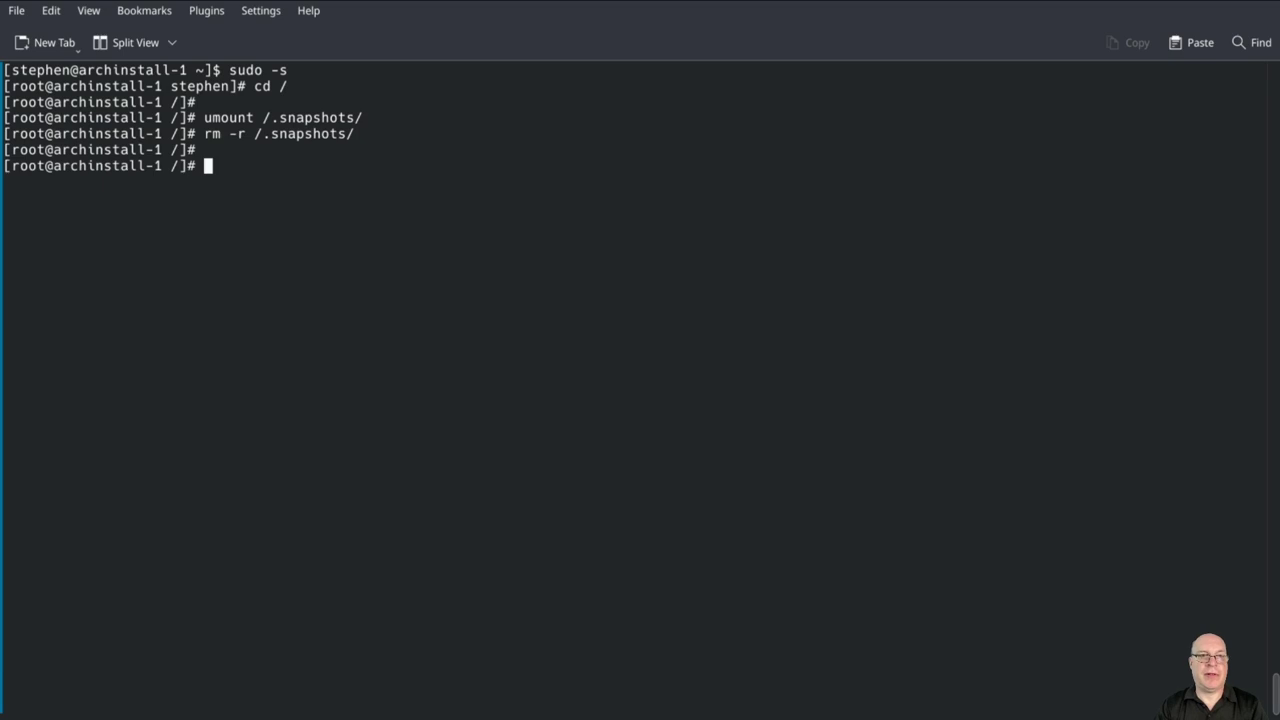
# Step: Create the Snapper root configuration for / with snapper -c root create-config /
pyautogui.write('snapper')
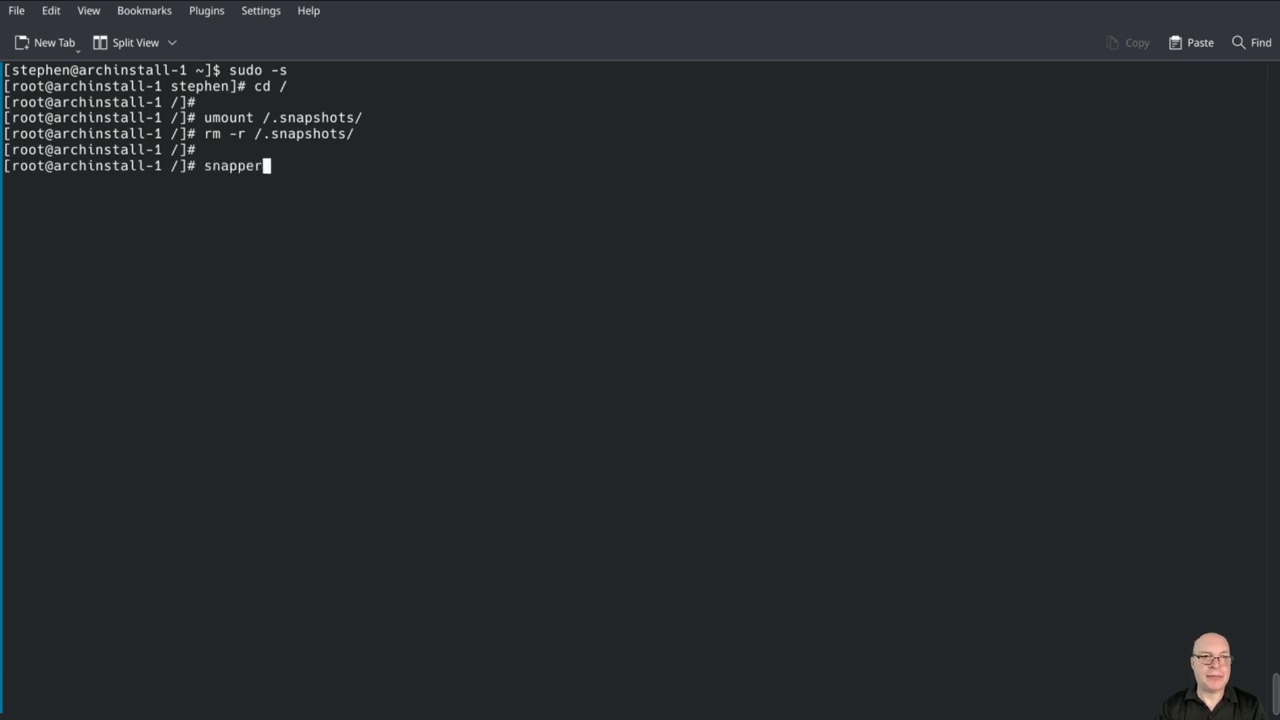
pyautogui.write(' -c')
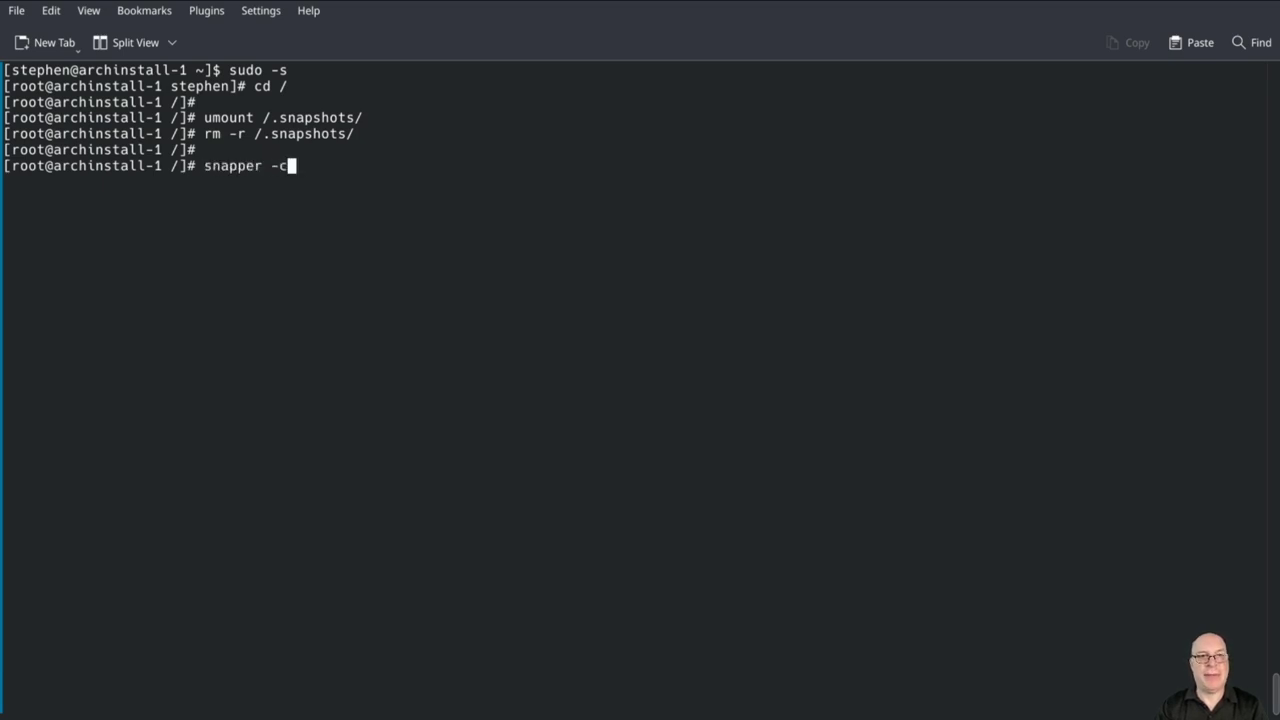
pyautogui.write(' root create-config /')
pyautogui.press('Return')
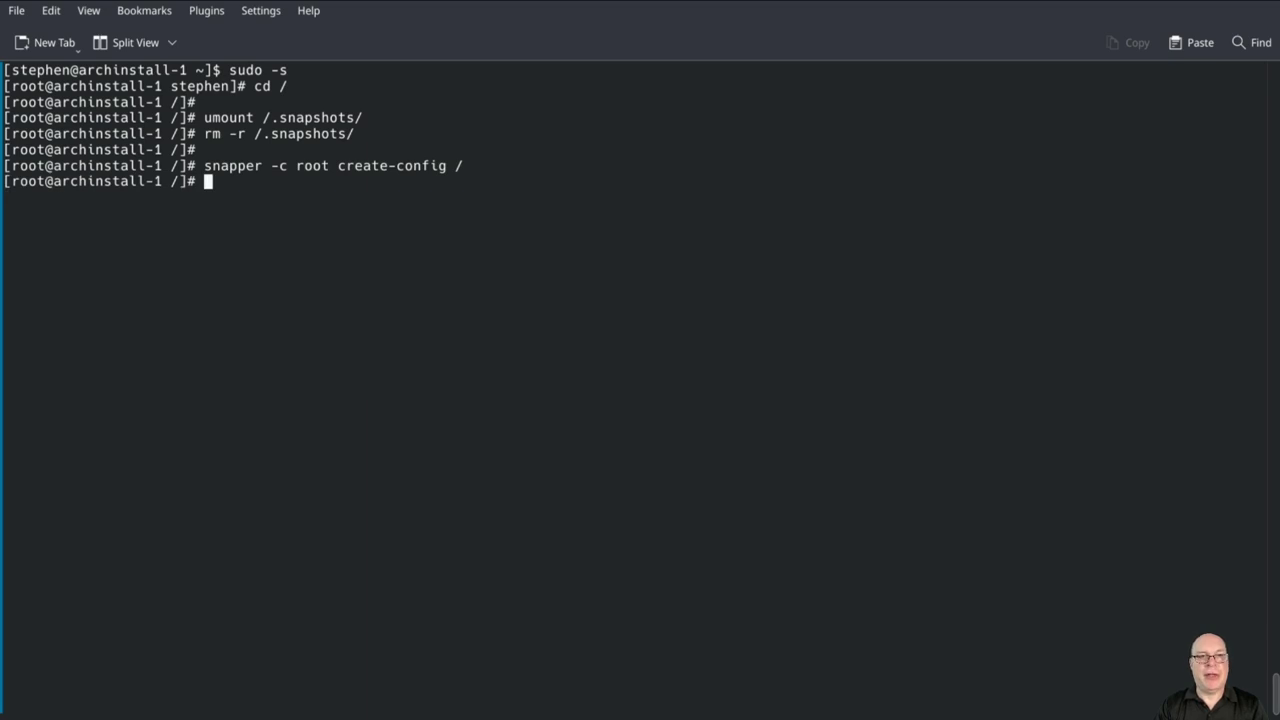
# Step: List the btrfs subvolumes of / with btrfs subvol lis / and compare the @.snapshots and .snapshots entries
pyautogui.press('Return')
pyautogui.write('btrfs subv')
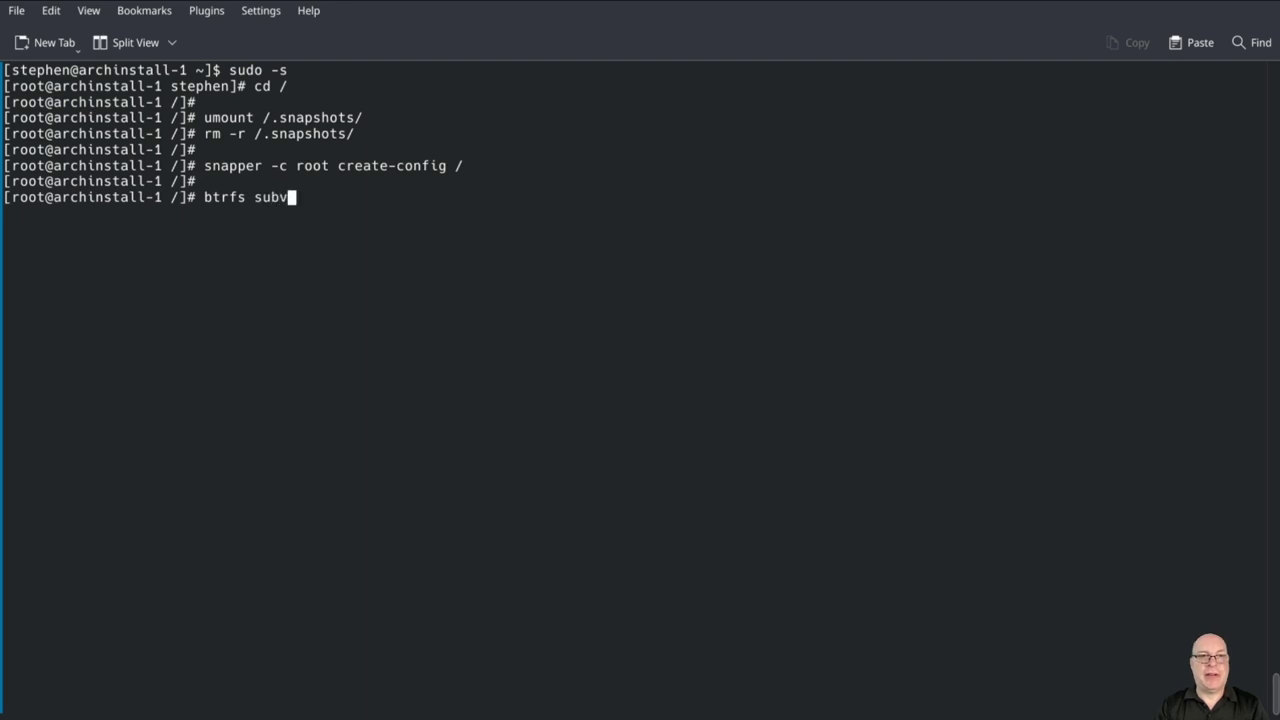
pyautogui.write('ol lis /')
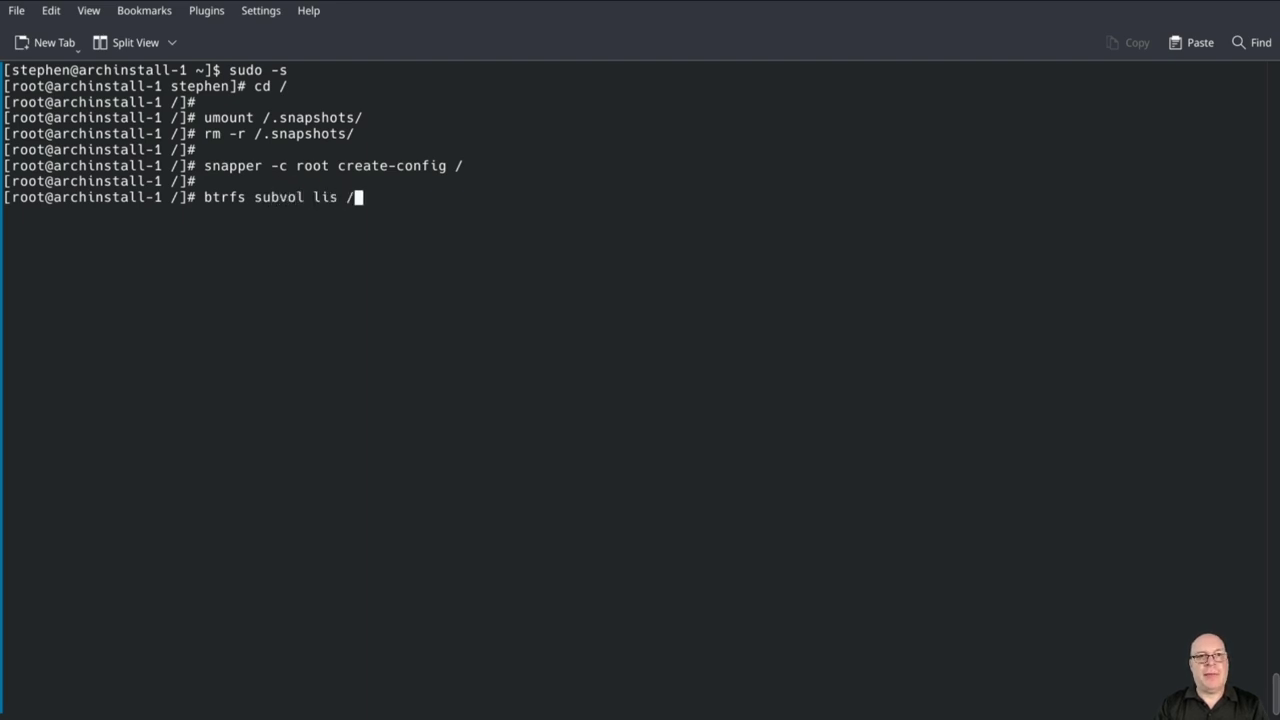
pyautogui.press('Return')
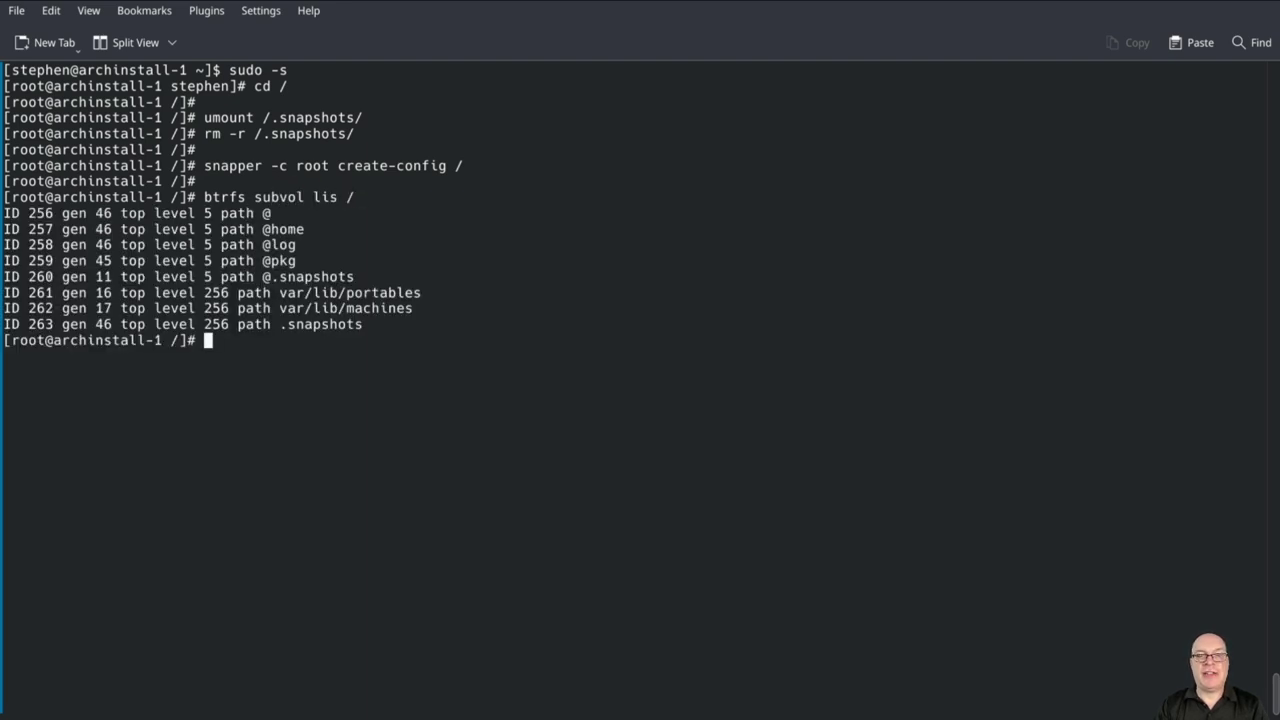
pyautogui.tripleClick(344, 324)
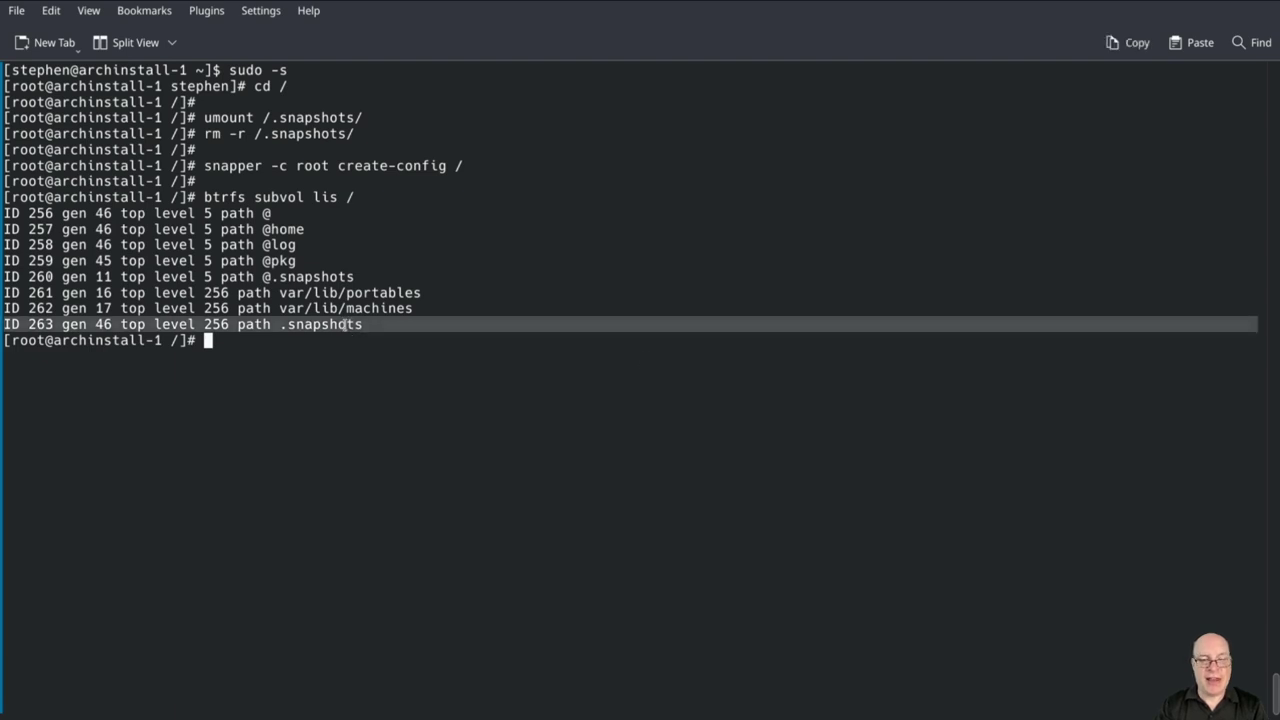
pyautogui.tripleClick(324, 276)
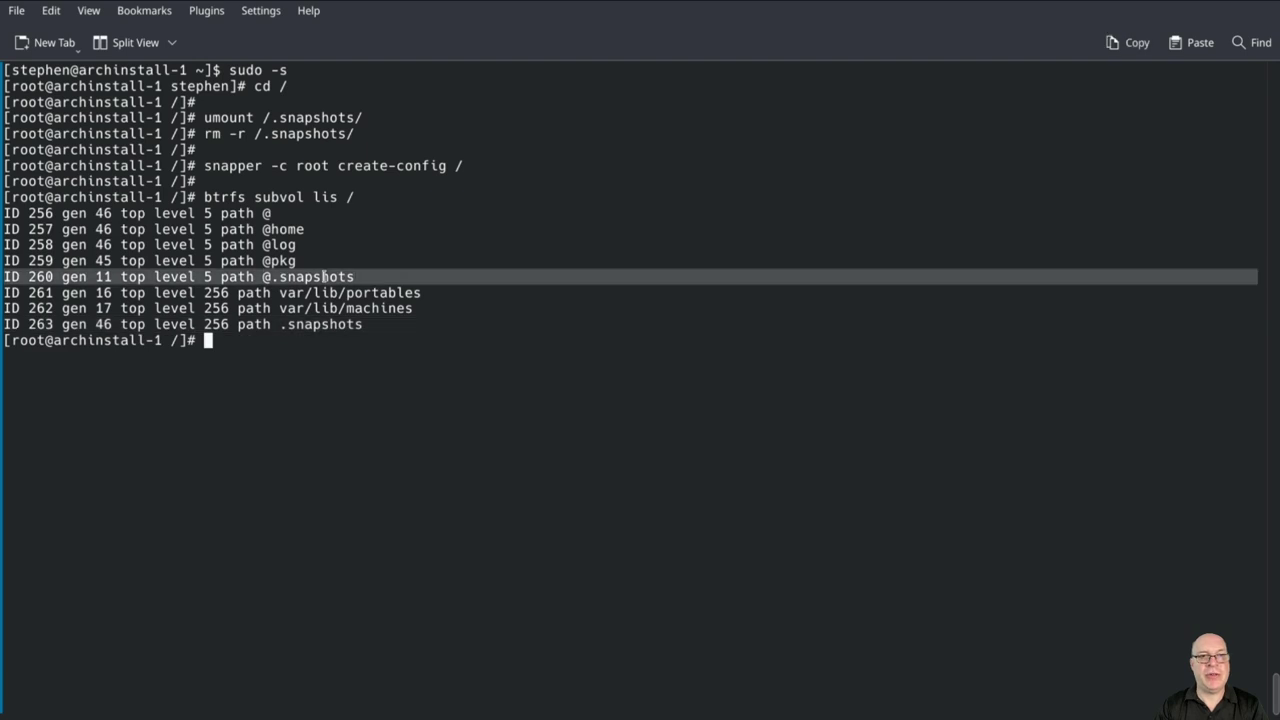
pyautogui.tripleClick(343, 324)
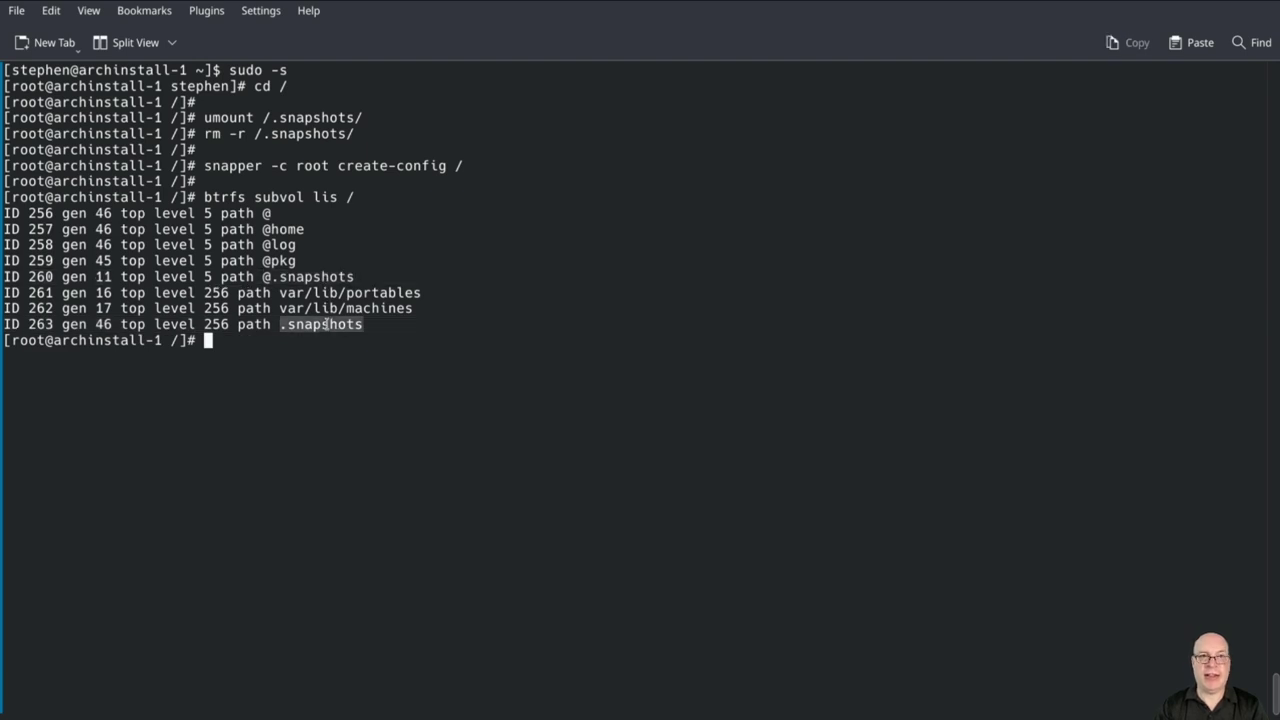
pyautogui.click(634, 437)
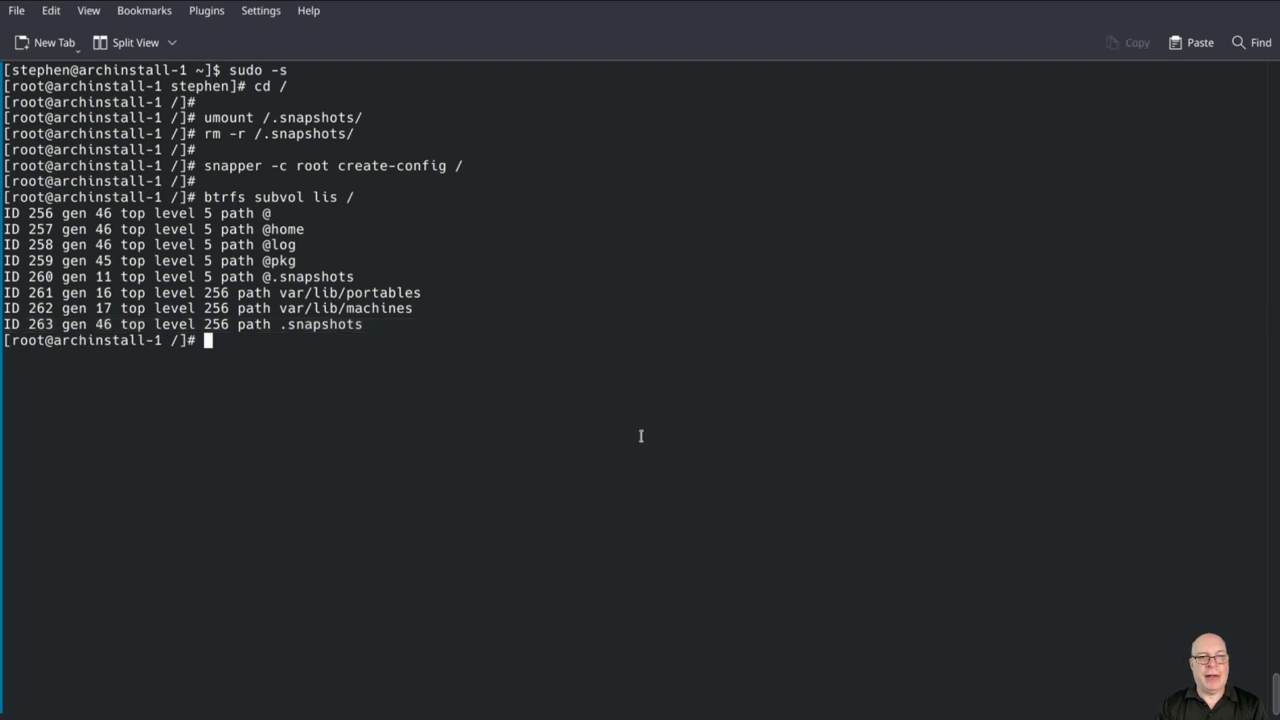
# Step: Delete the /.snapshots subvolume with btrfs subvol del /.snapshots and list the subvolumes of / again
pyautogui.press('Return')
pyautogui.write('btrfs ')
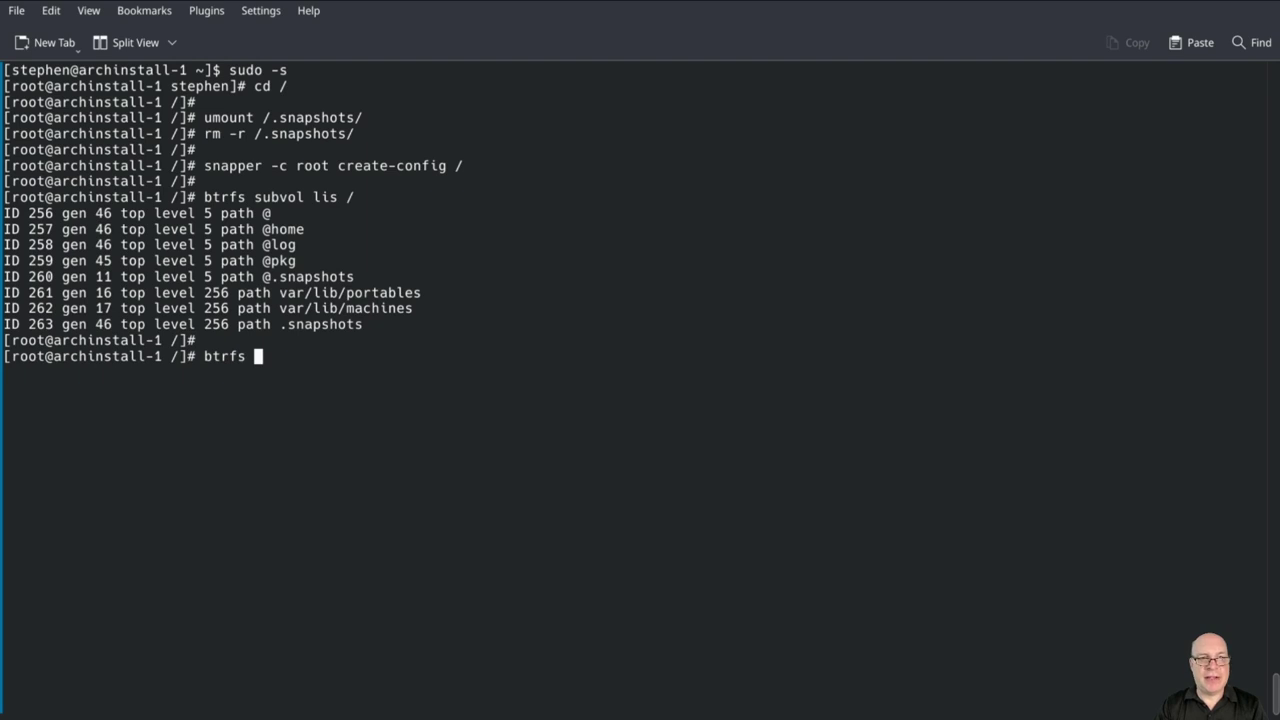
pyautogui.write('subvol ')
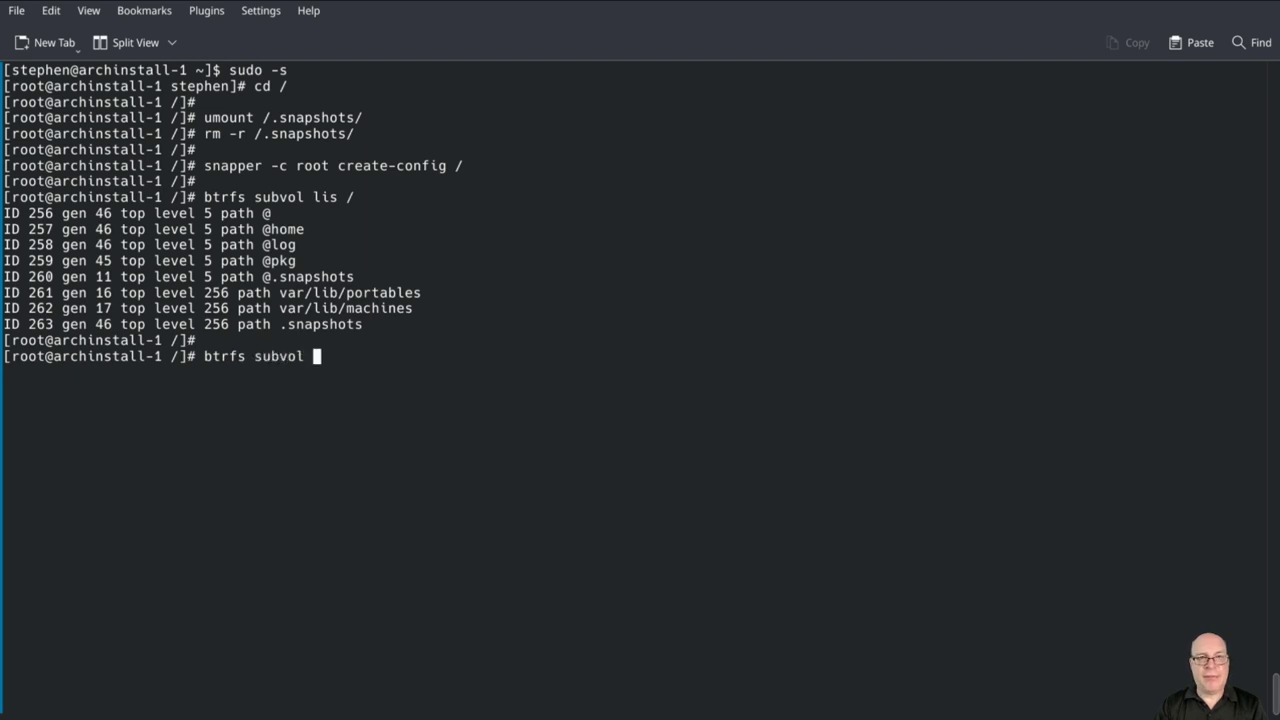
pyautogui.write('del /.sn')
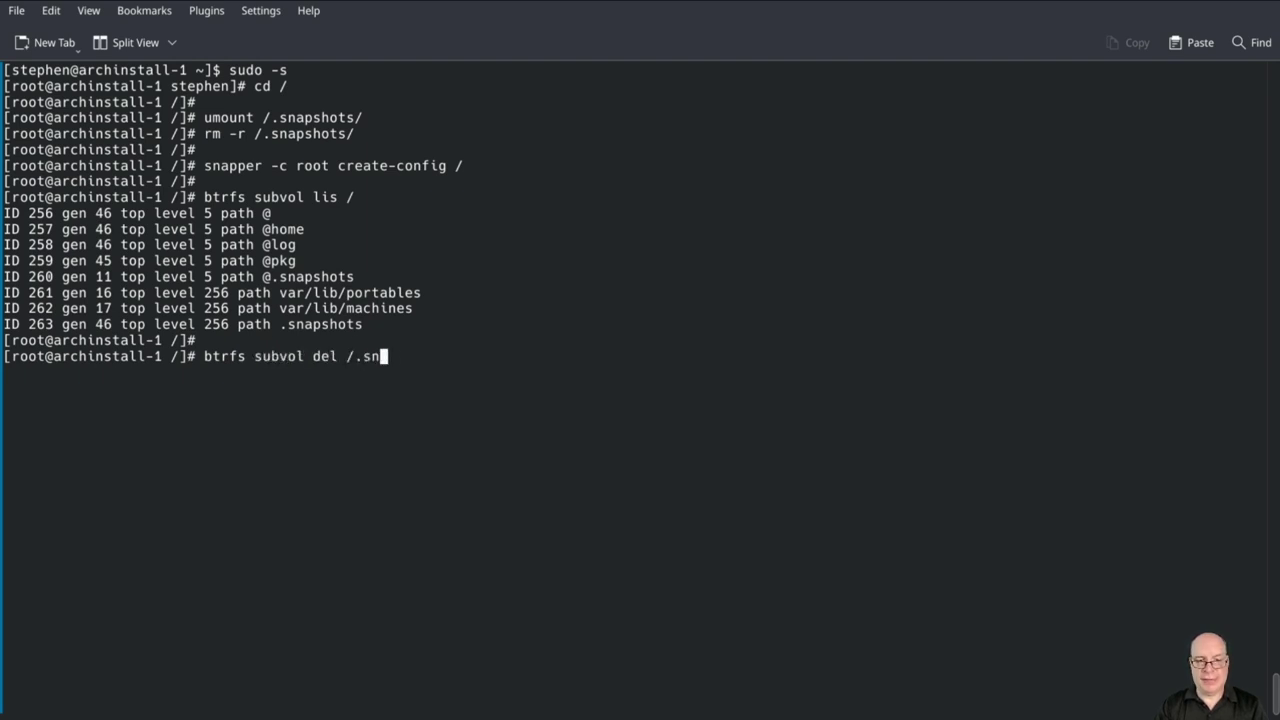
pyautogui.write('apshots')
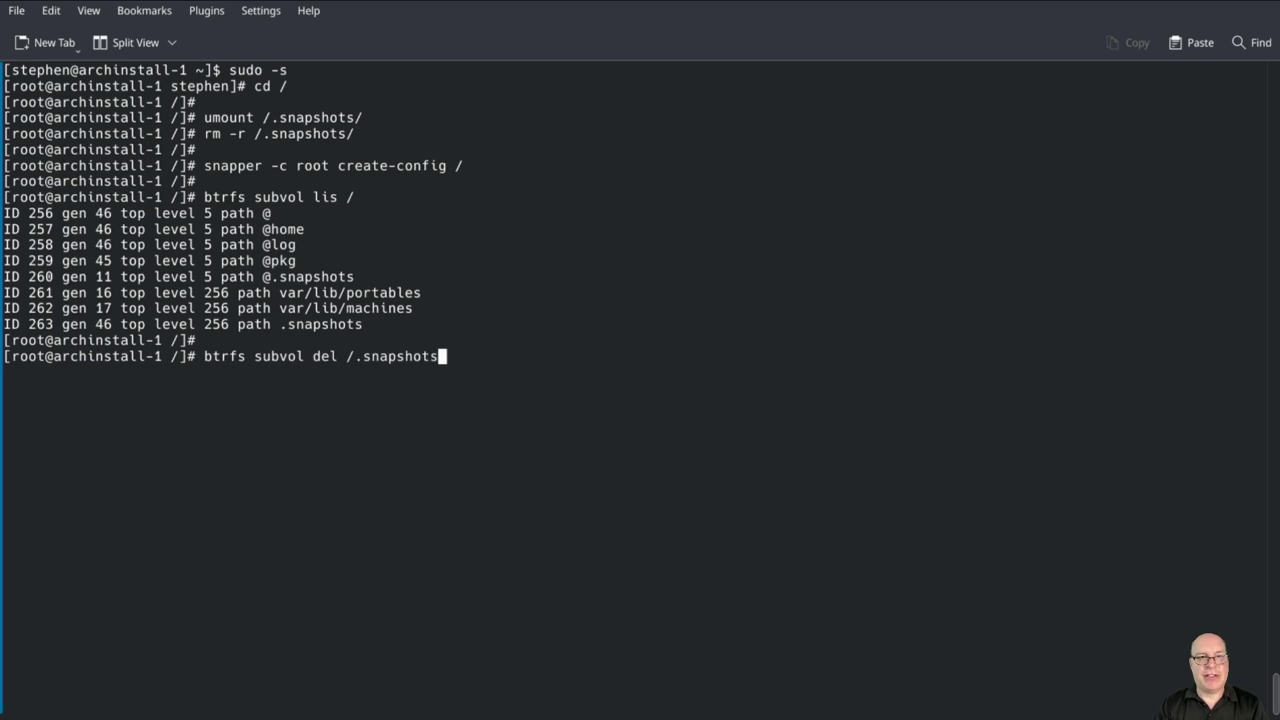
pyautogui.press('Return')
pyautogui.press('Up')
pyautogui.press('Up')
pyautogui.press('Return')
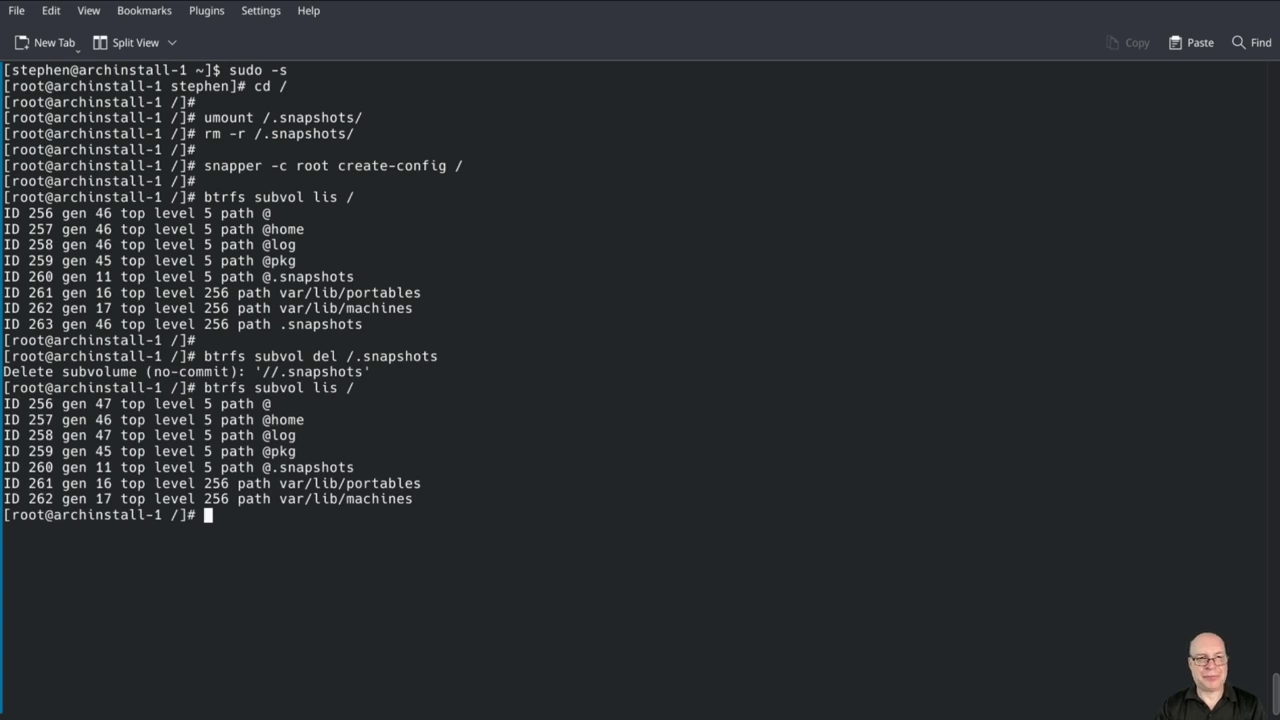
# Step: Clear the terminal and create a new snapshots directory with mkdir /.snapshots
pyautogui.hotkey('ctrl', 'l')
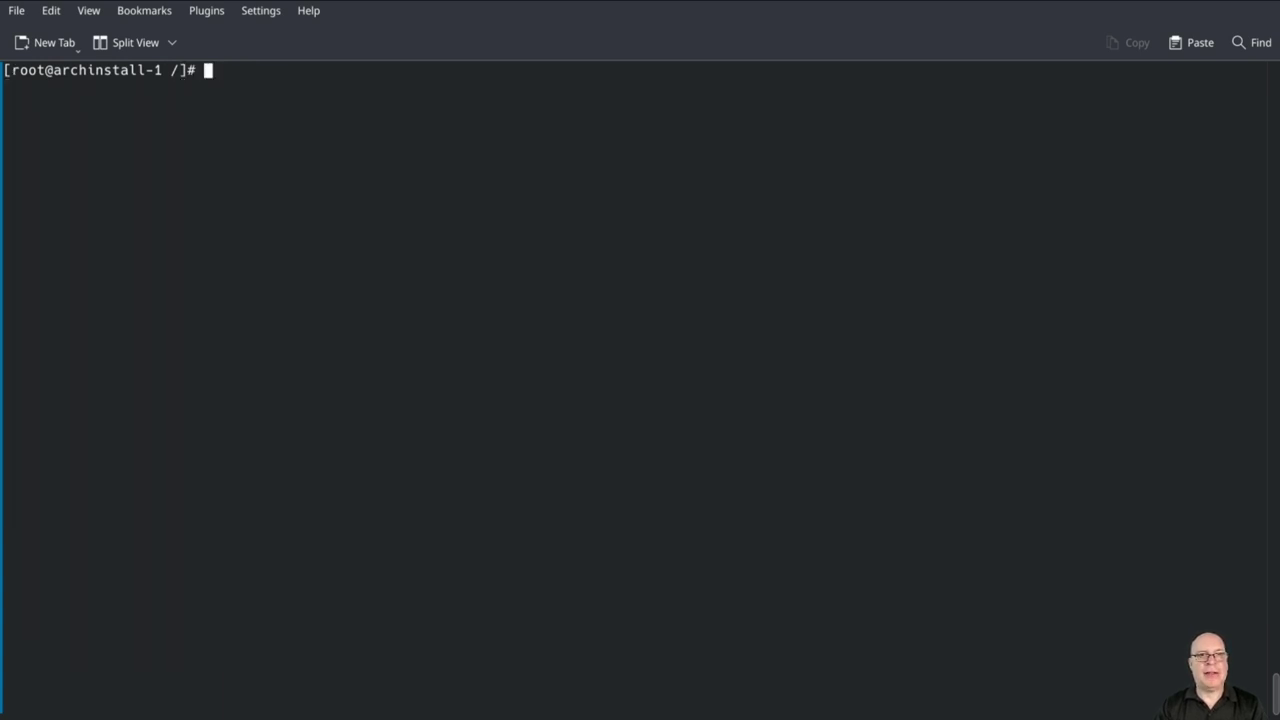
pyautogui.write('mkdir ')
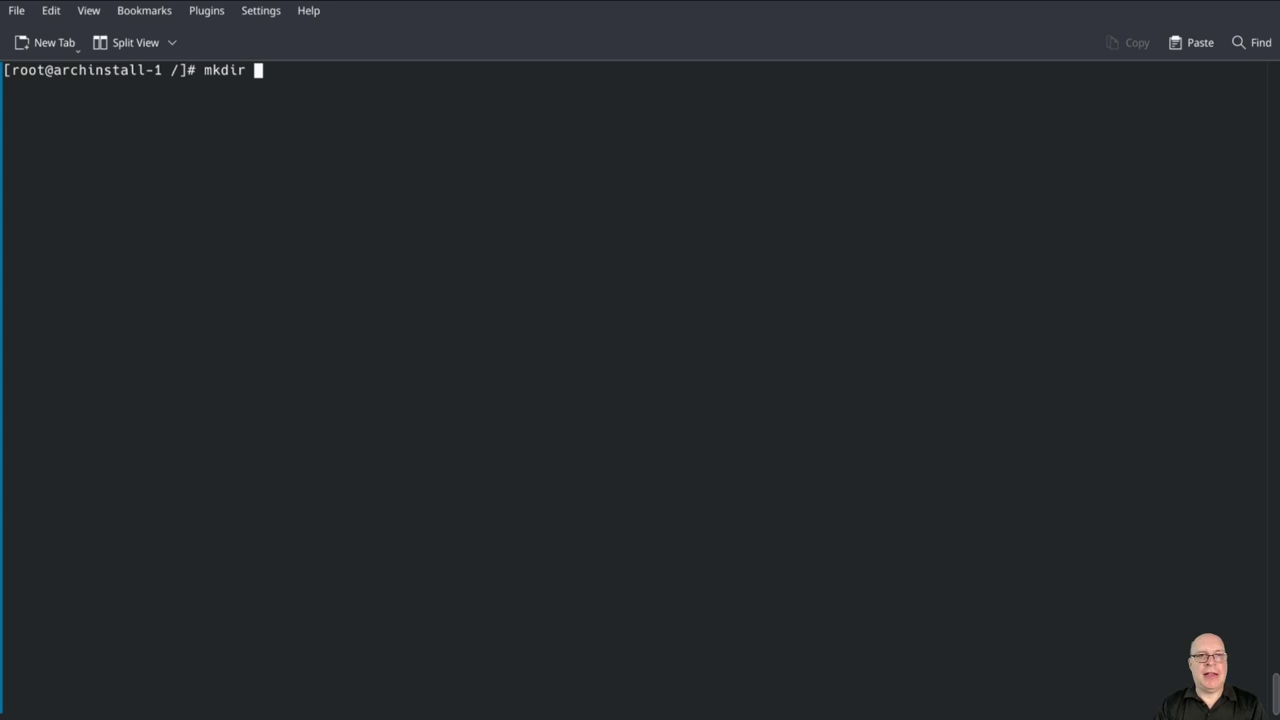
pyautogui.write('/.sn')
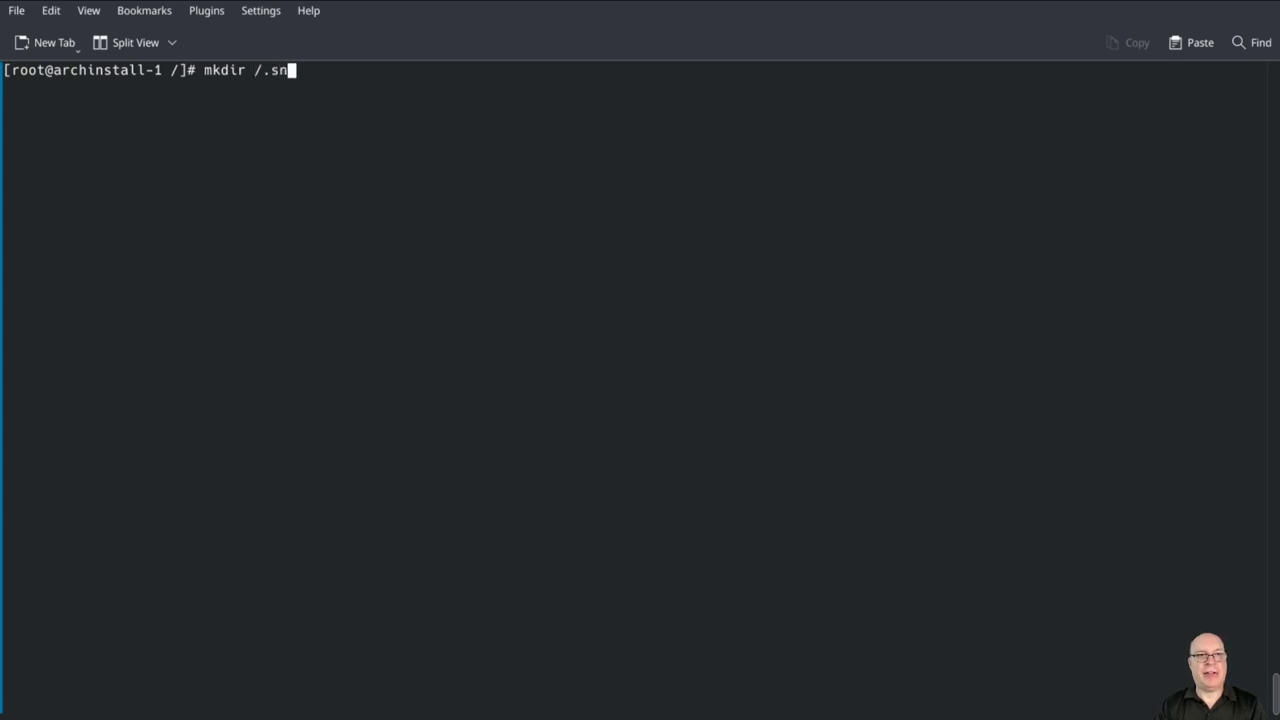
pyautogui.write('apshots')
pyautogui.press('Return')
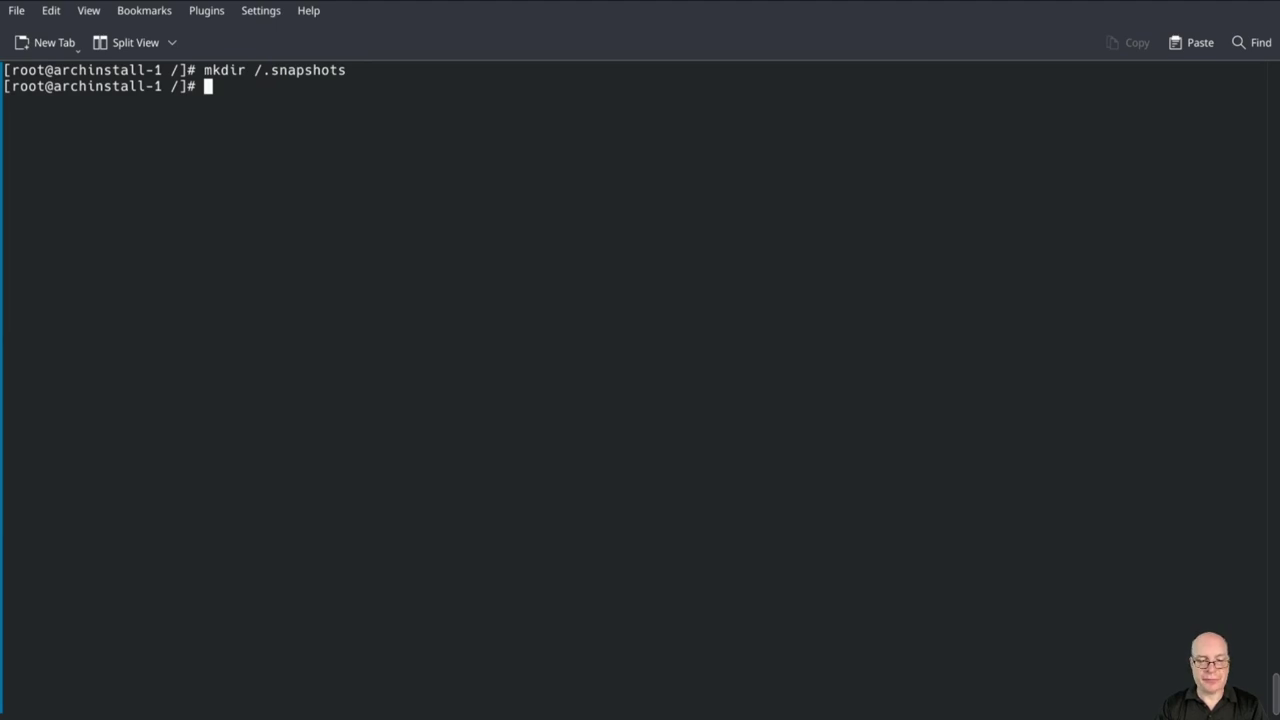
# Step: Reload the systemd configuration with systemctl daemon-reload and mount all fstab entries with mount -a
pyautogui.write('system')
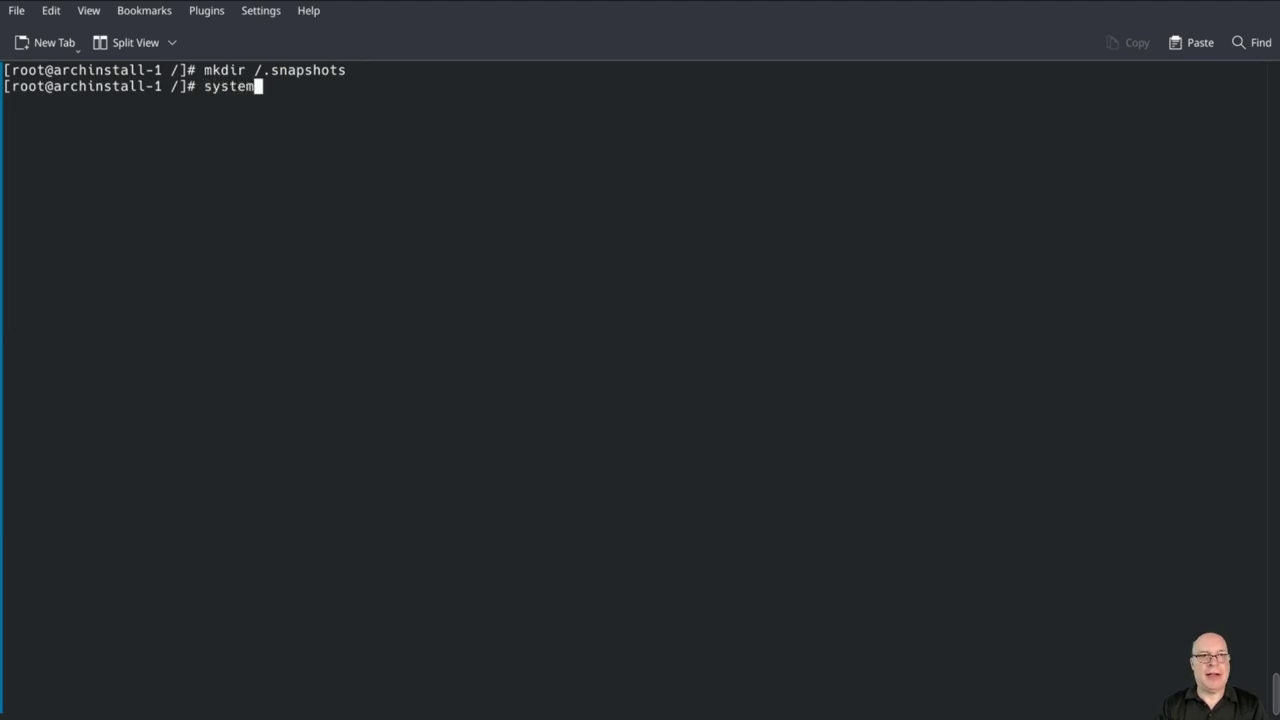
pyautogui.write('ctl d')
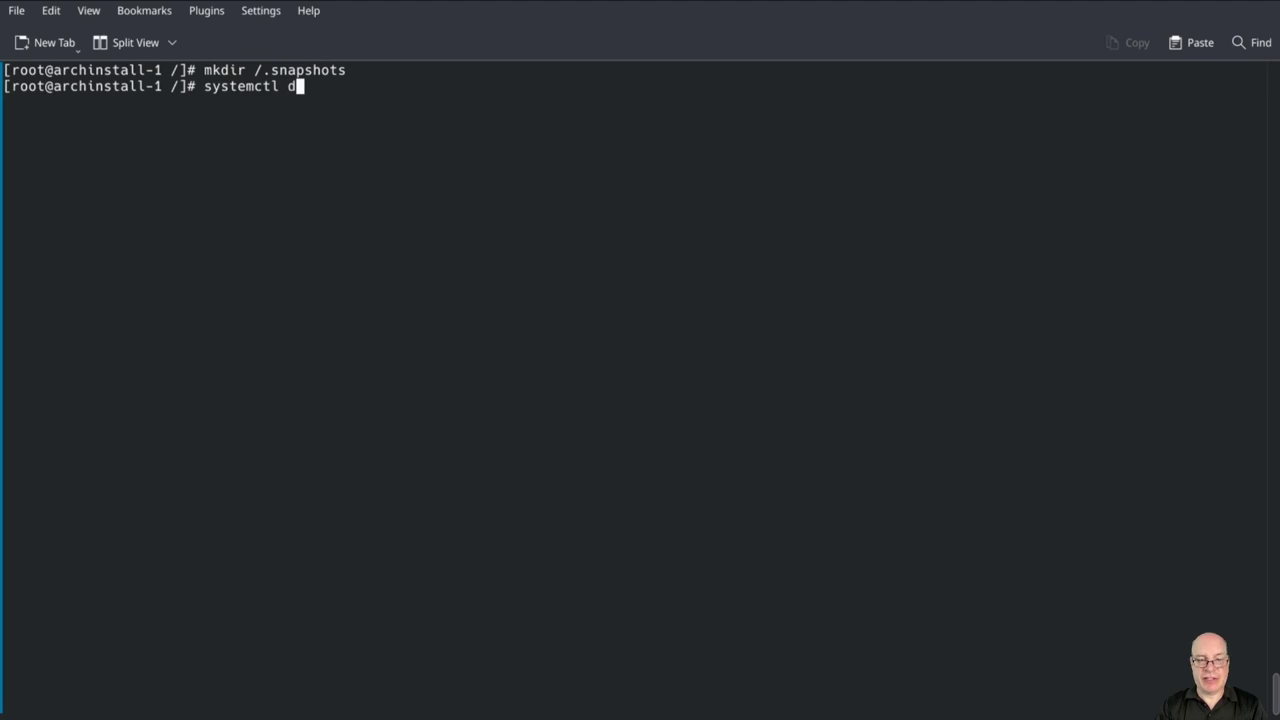
pyautogui.write('aemon-reload')
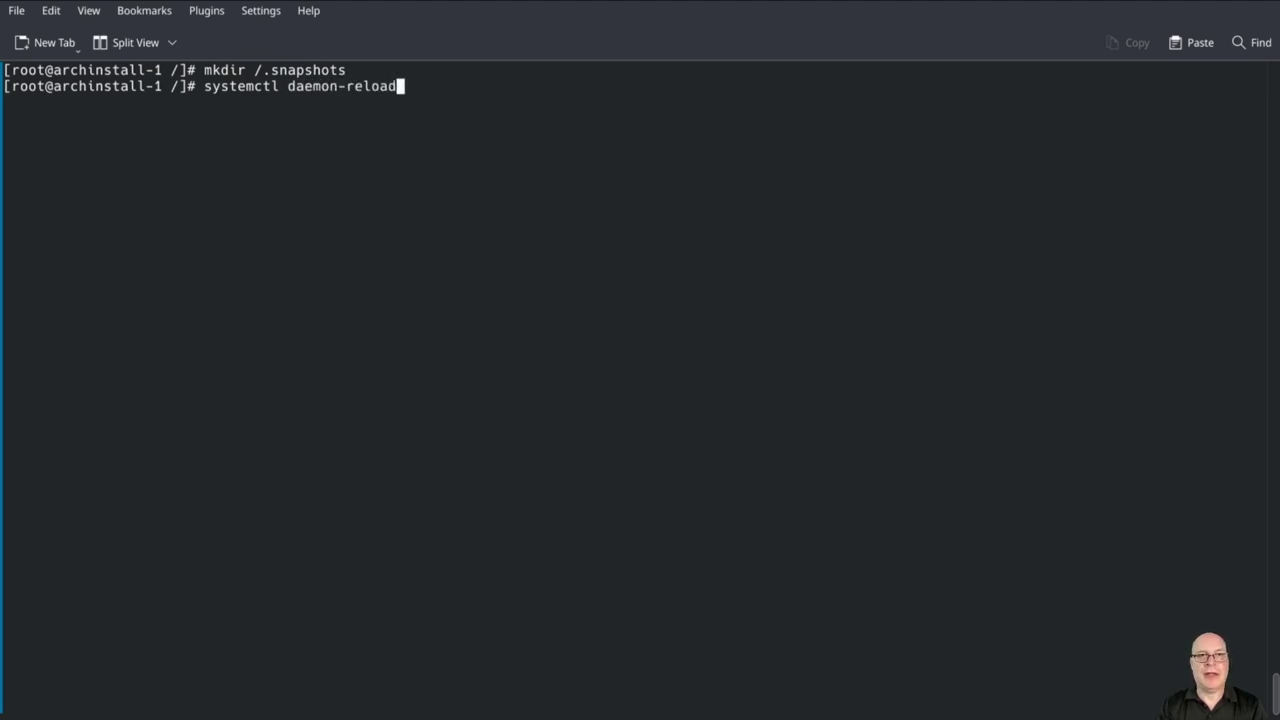
pyautogui.press('Return')
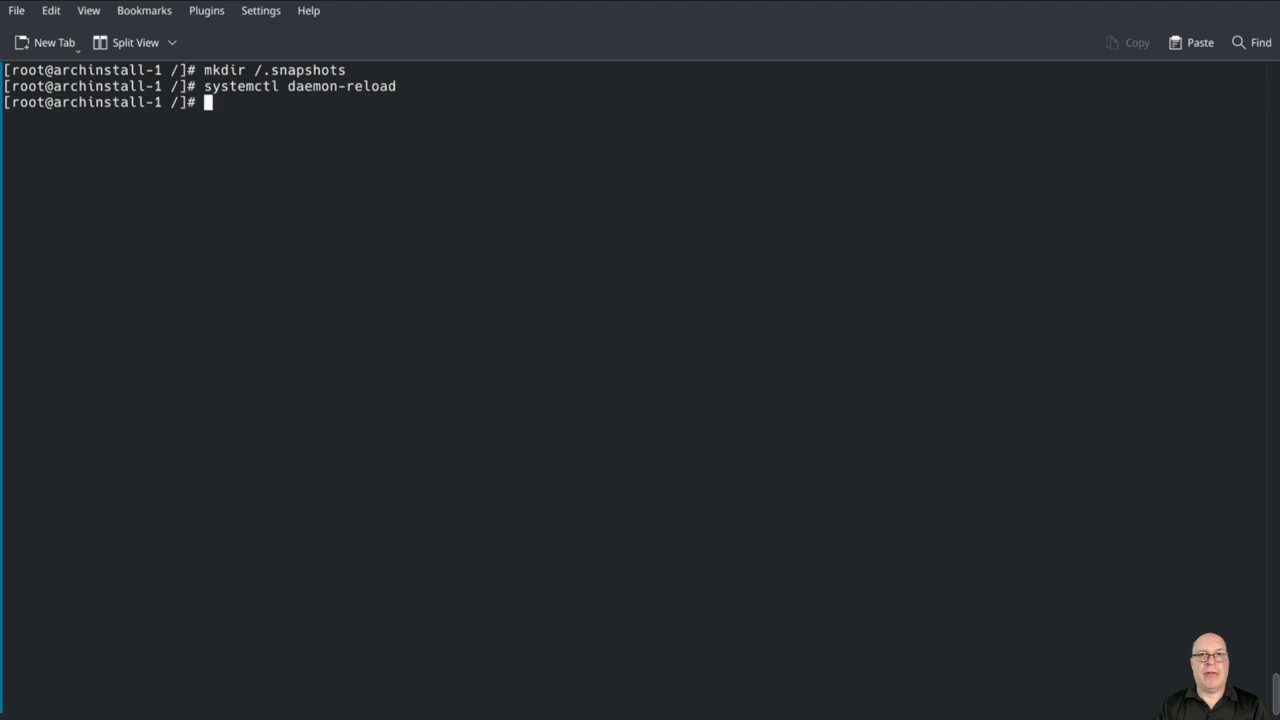
pyautogui.write('mount -a')
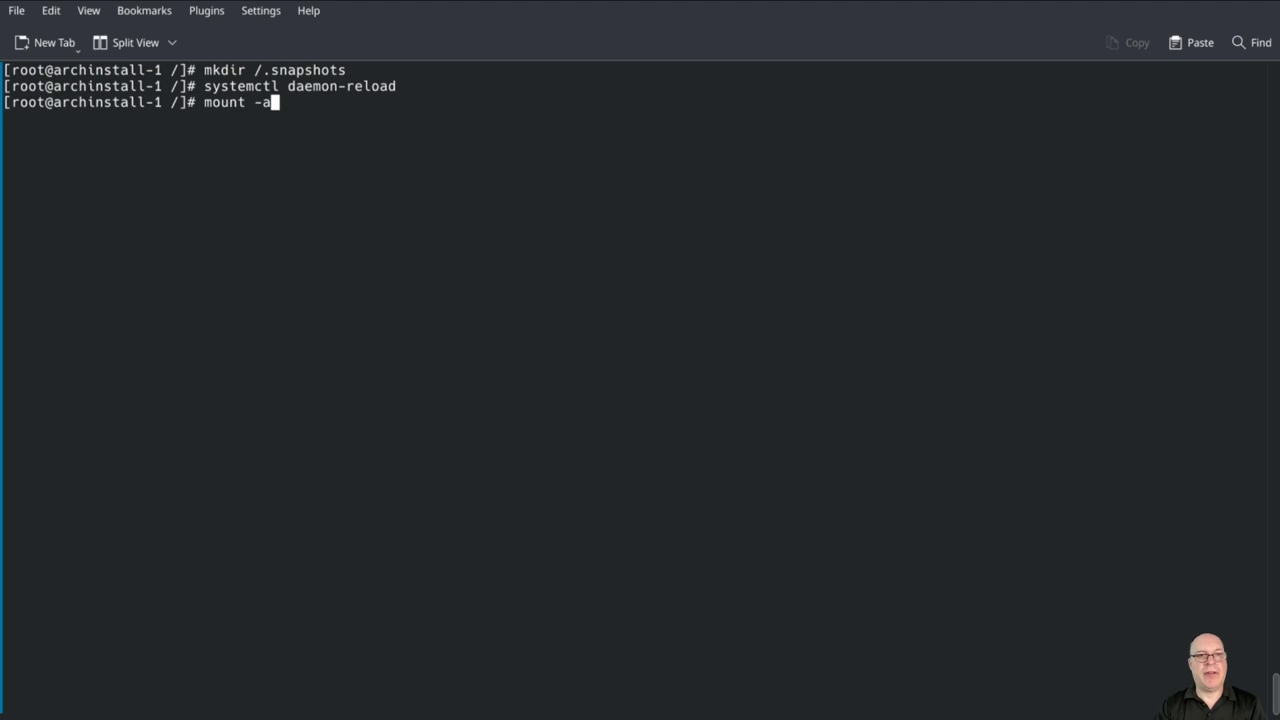
pyautogui.press('Return')
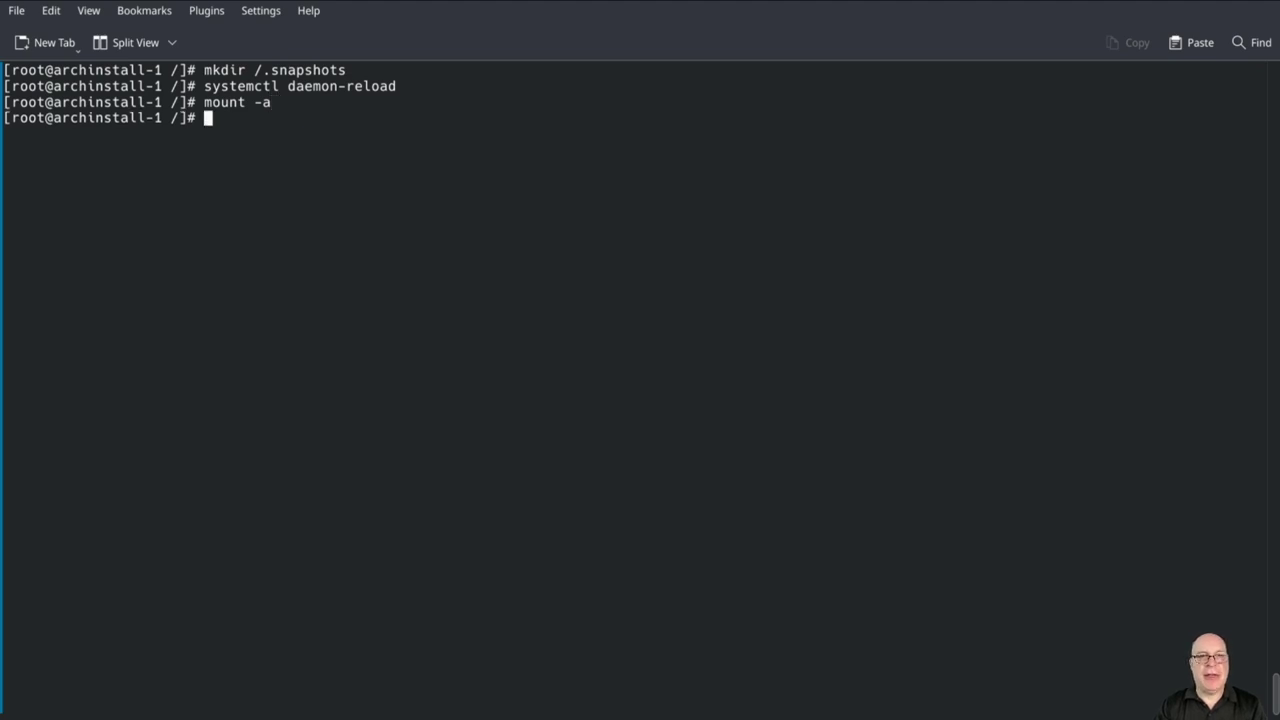
# Step: List the block devices with lsblk, check the /.snapshots mount point on vda2, and clear the terminal
pyautogui.write('lsblk')
pyautogui.press('Return')
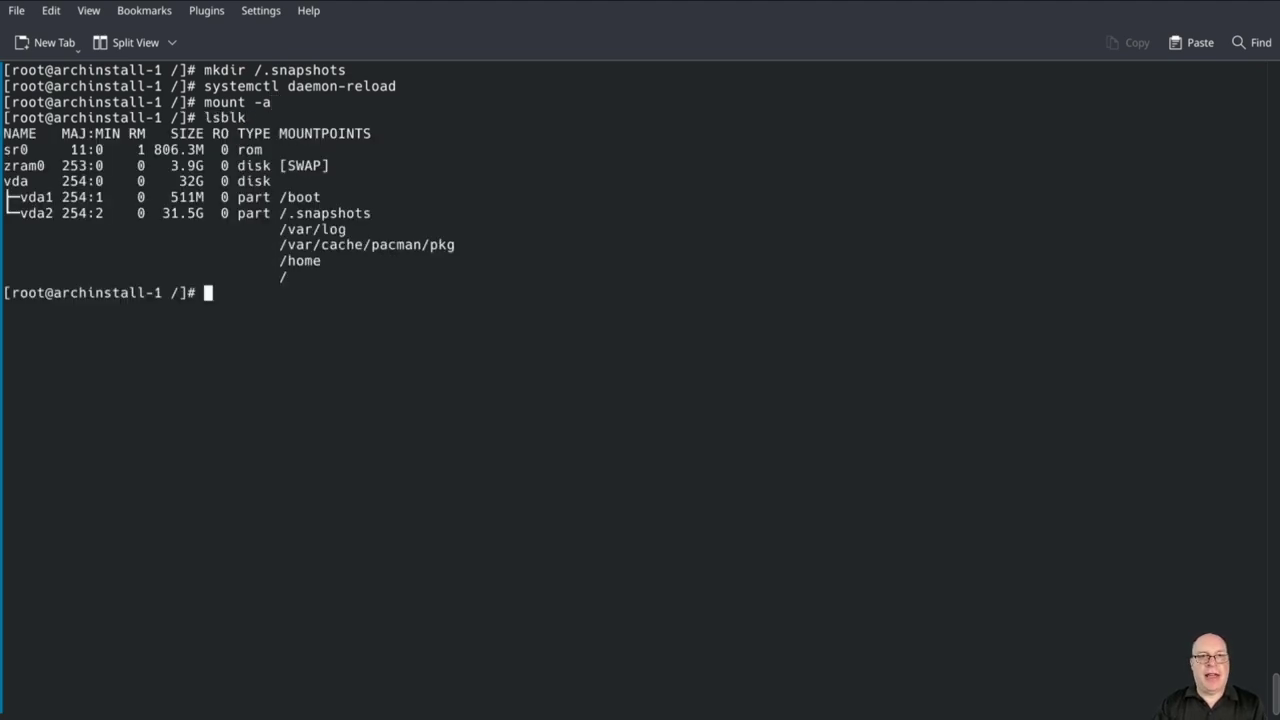
pyautogui.tripleClick(314, 214)
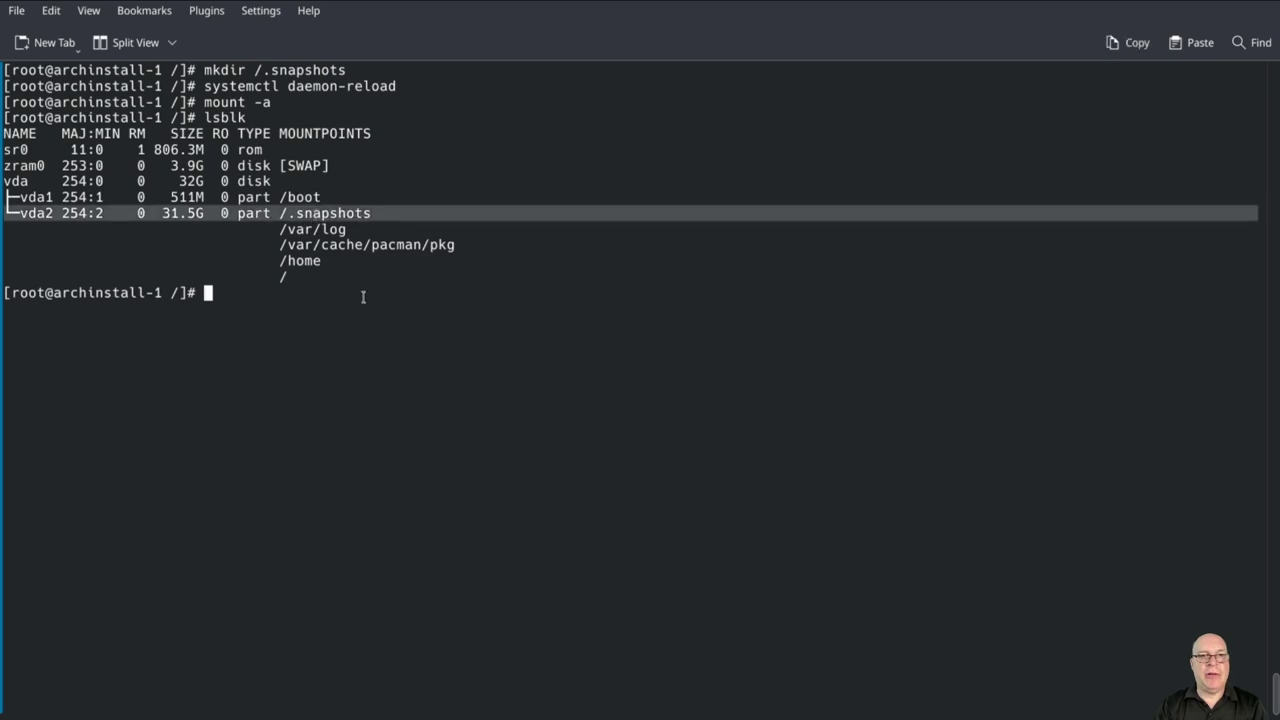
pyautogui.click(565, 427)
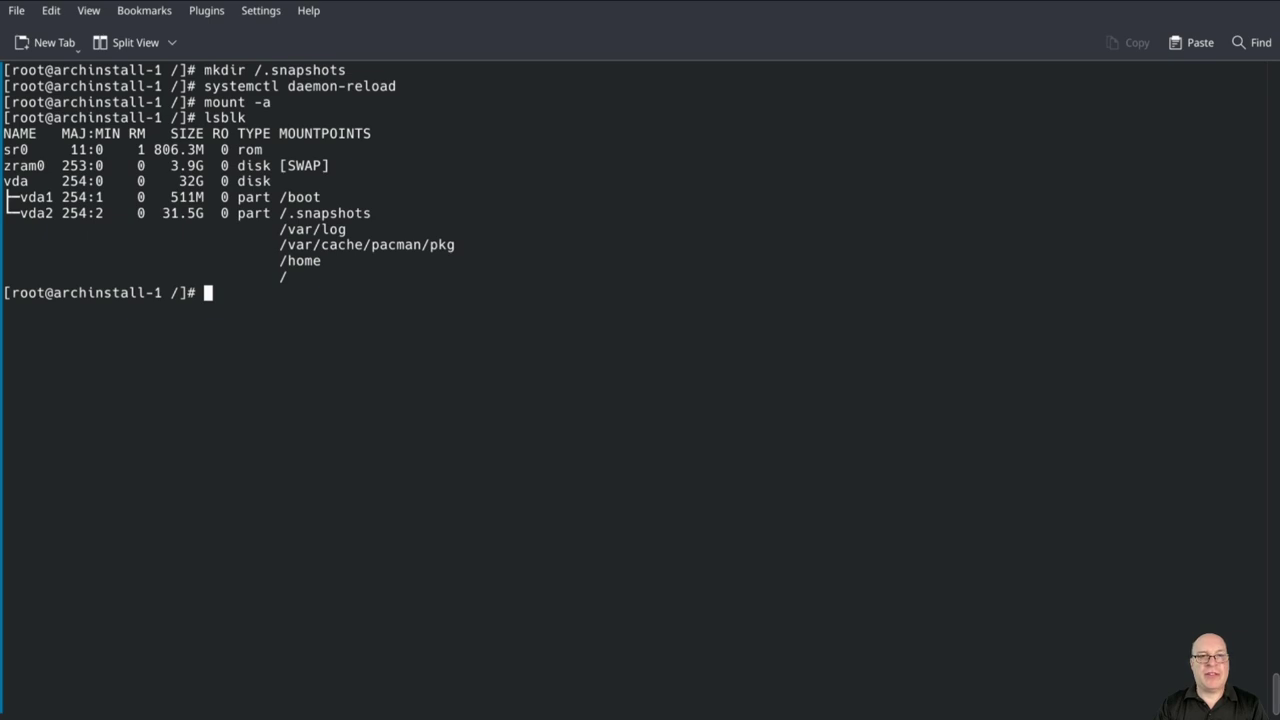
pyautogui.hotkey('ctrl', 'l')
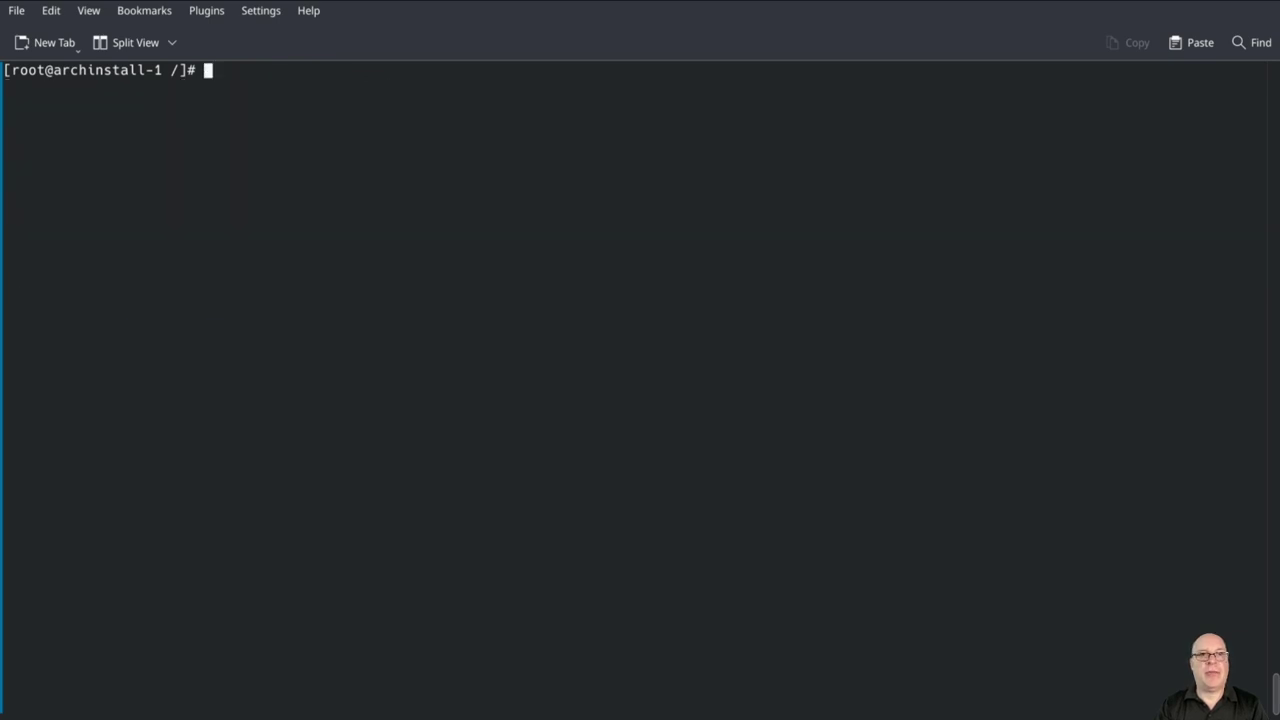
# Step: Check the default btrfs subvolume of / with btrfs subvol get-def /
pyautogui.write('btrfs subvo')
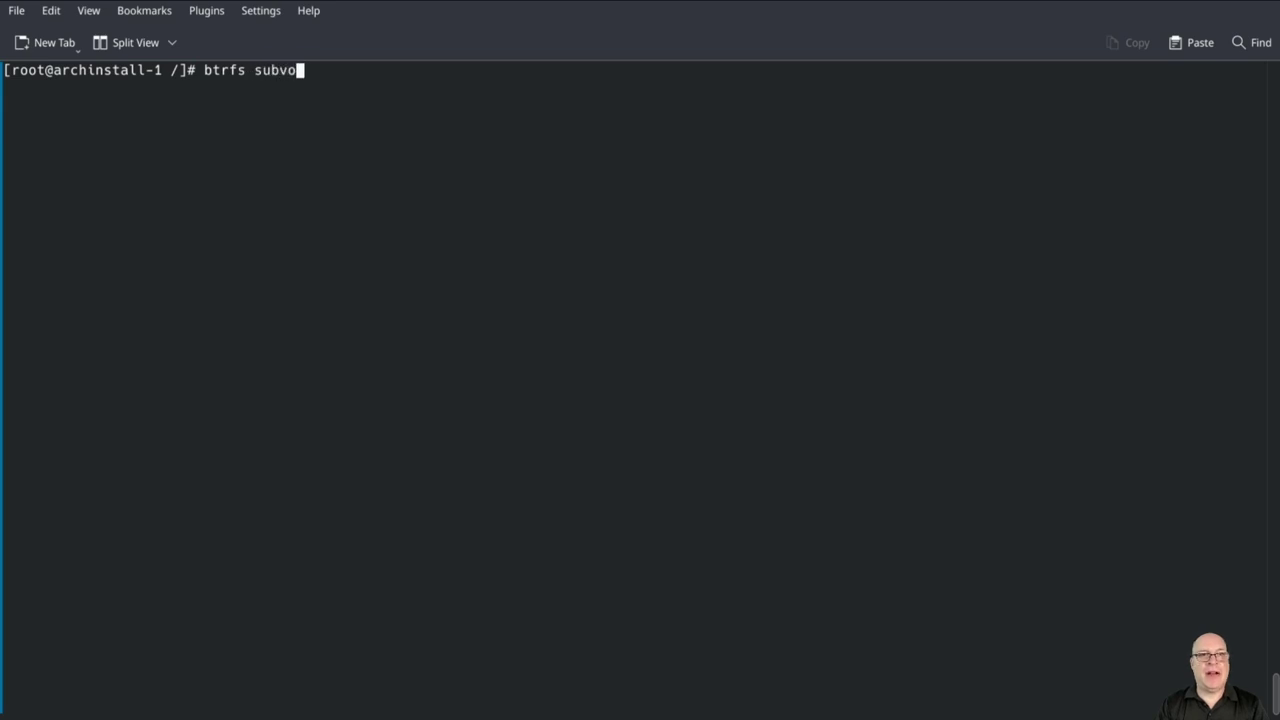
pyautogui.write('l get-')
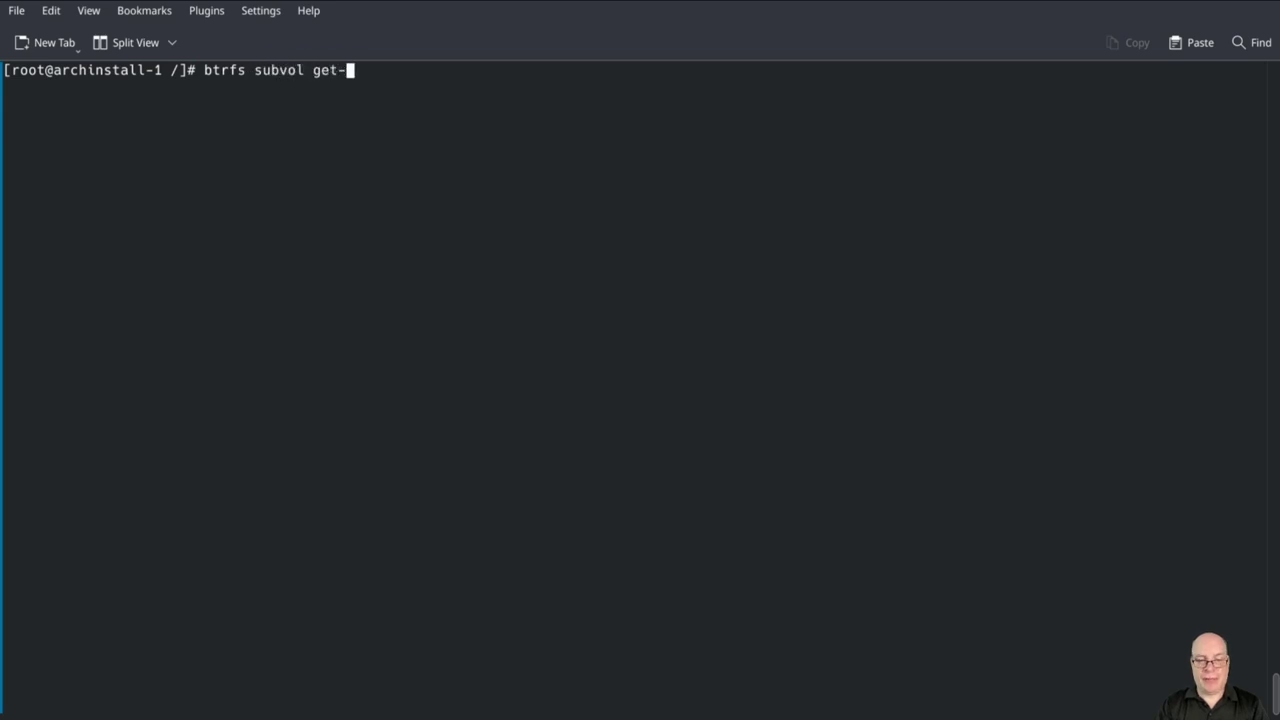
pyautogui.write('def /')
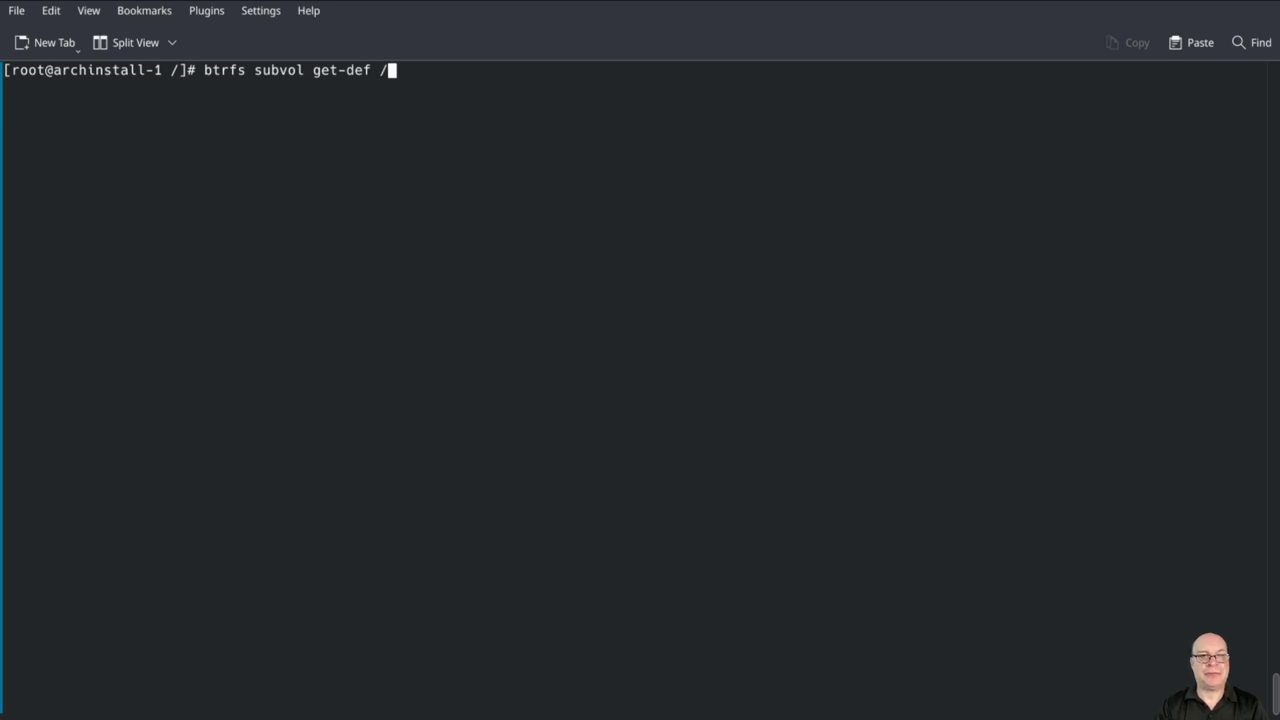
pyautogui.press('Return')
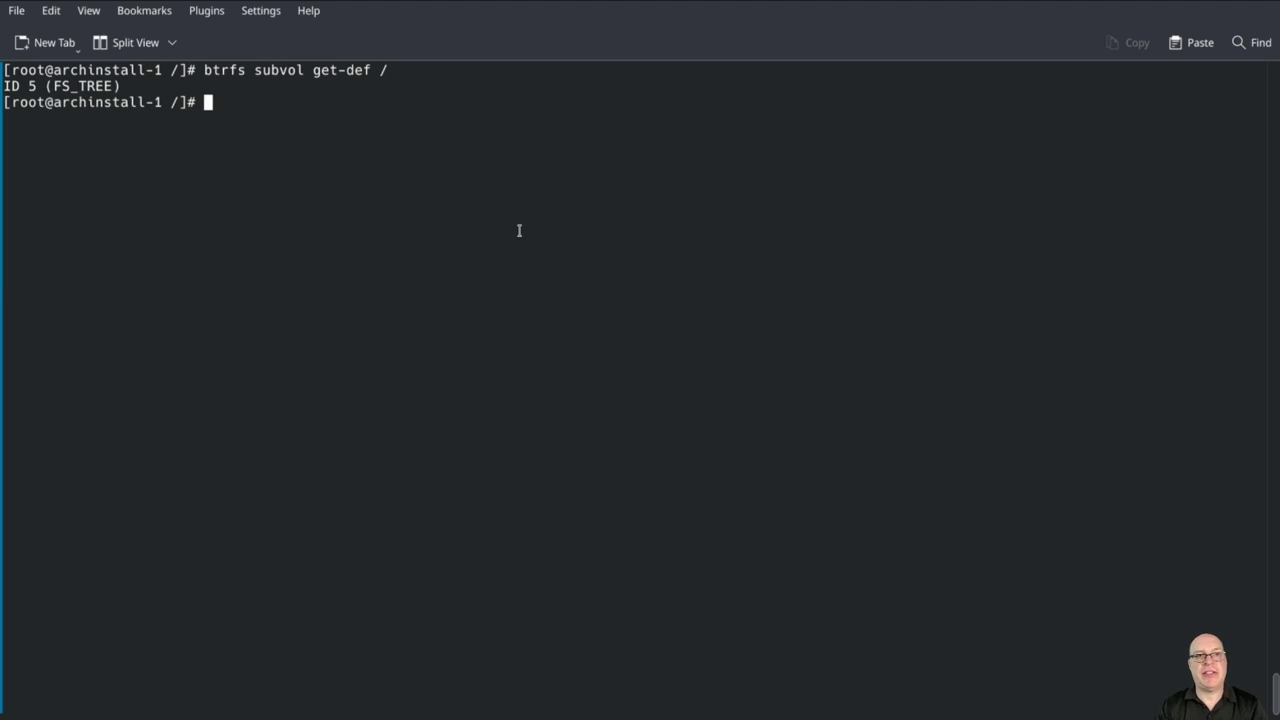
# Step: List the subvolumes of / with btrfs subvol lis / and check the ID of the @ subvolume
pyautogui.press('Return')
pyautogui.write('btrf')
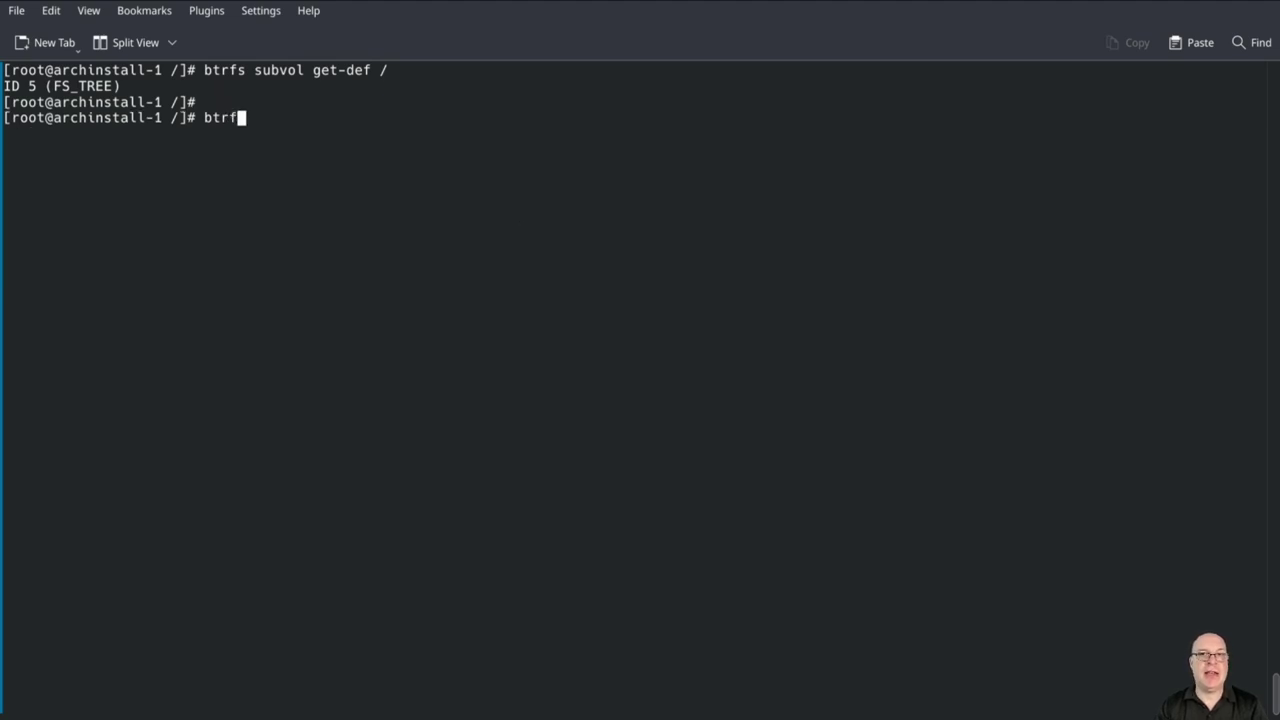
pyautogui.write('s subvol')
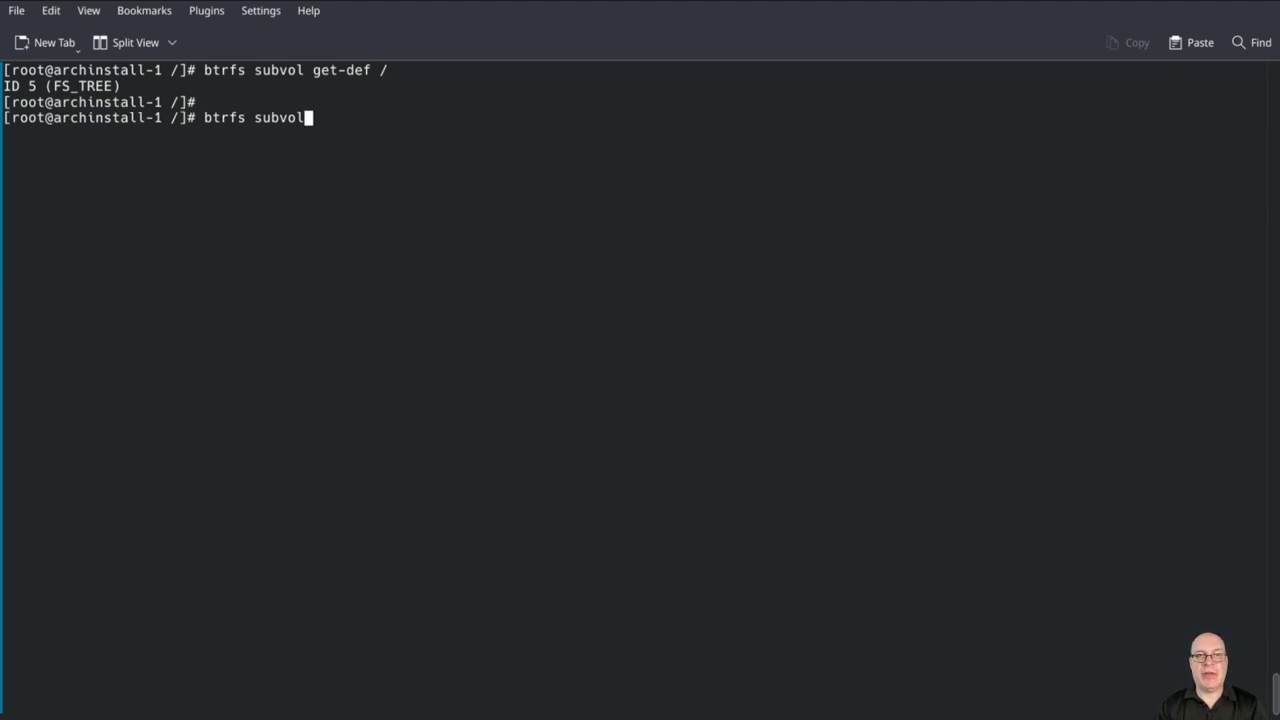
pyautogui.write(' lis /')
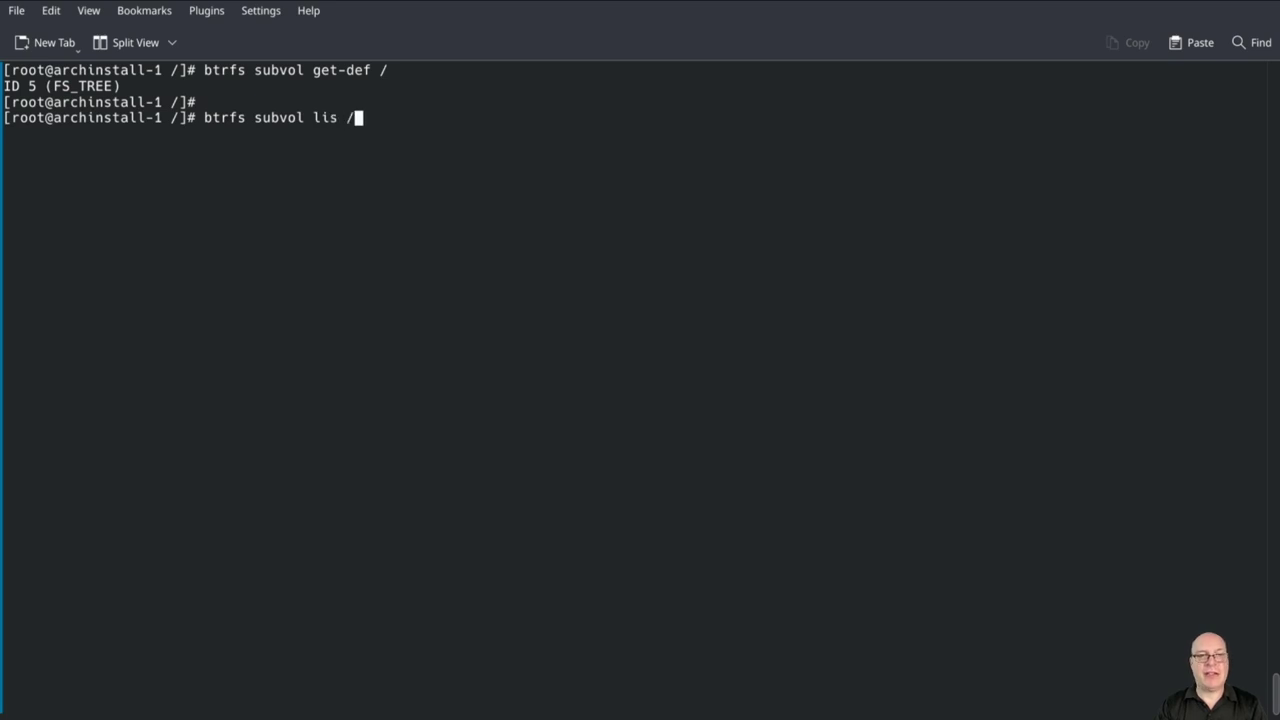
pyautogui.press('Return')
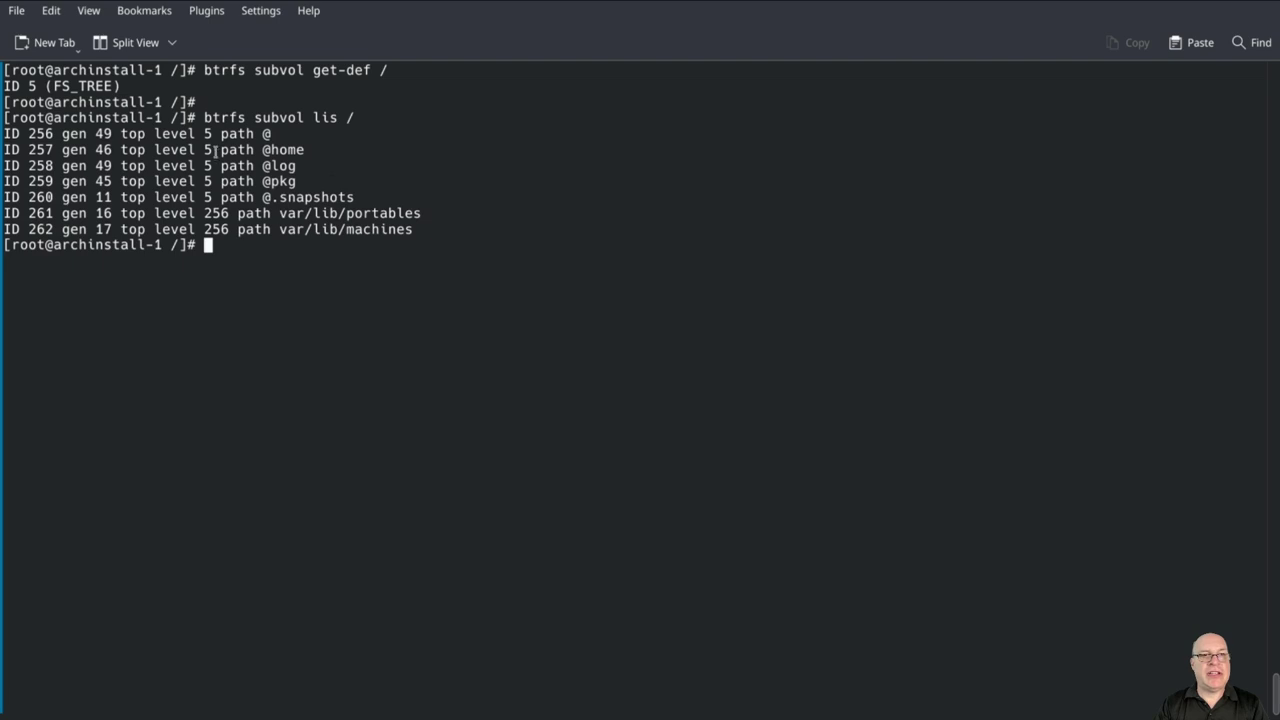
pyautogui.doubleClick(41, 133)
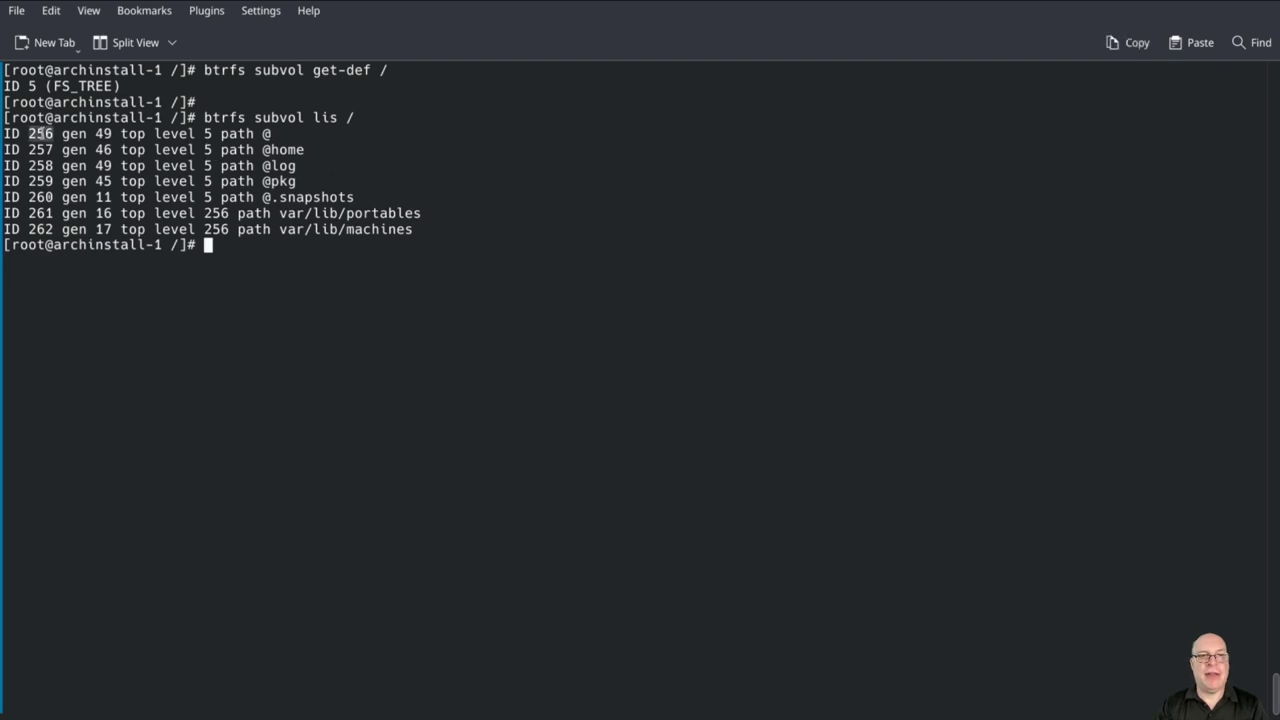
pyautogui.tripleClick(41, 133)
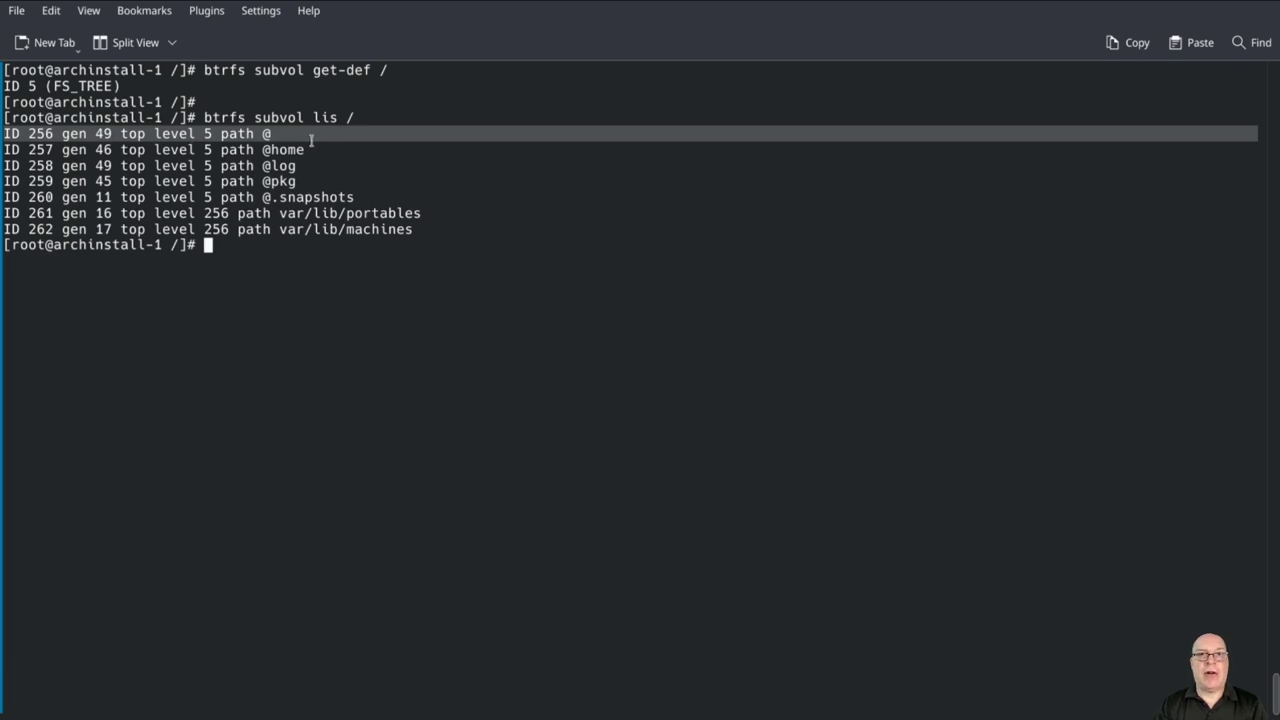
pyautogui.doubleClick(41, 133)
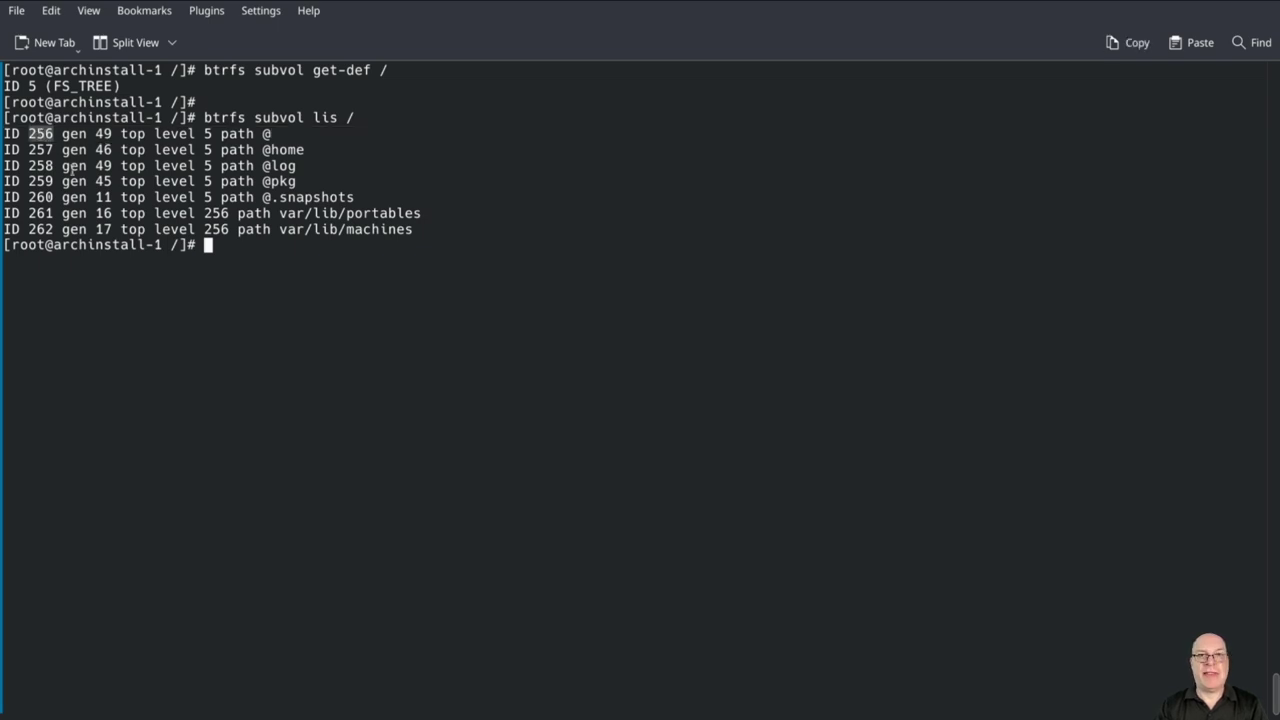
pyautogui.click(475, 383)
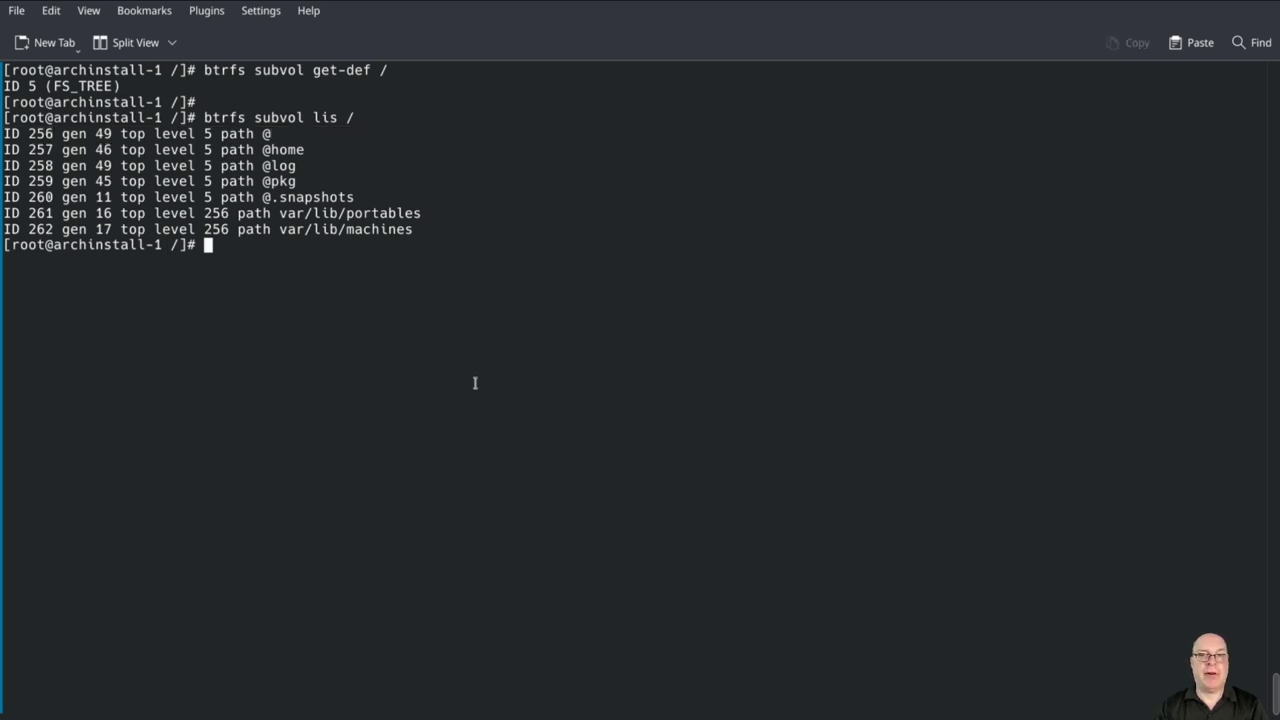
# Step: Make the @ subvolume the default for / with btrfs subvol set-def 256 /
pyautogui.press('Return')
pyautogui.write('btrfs subvol set-def 2')
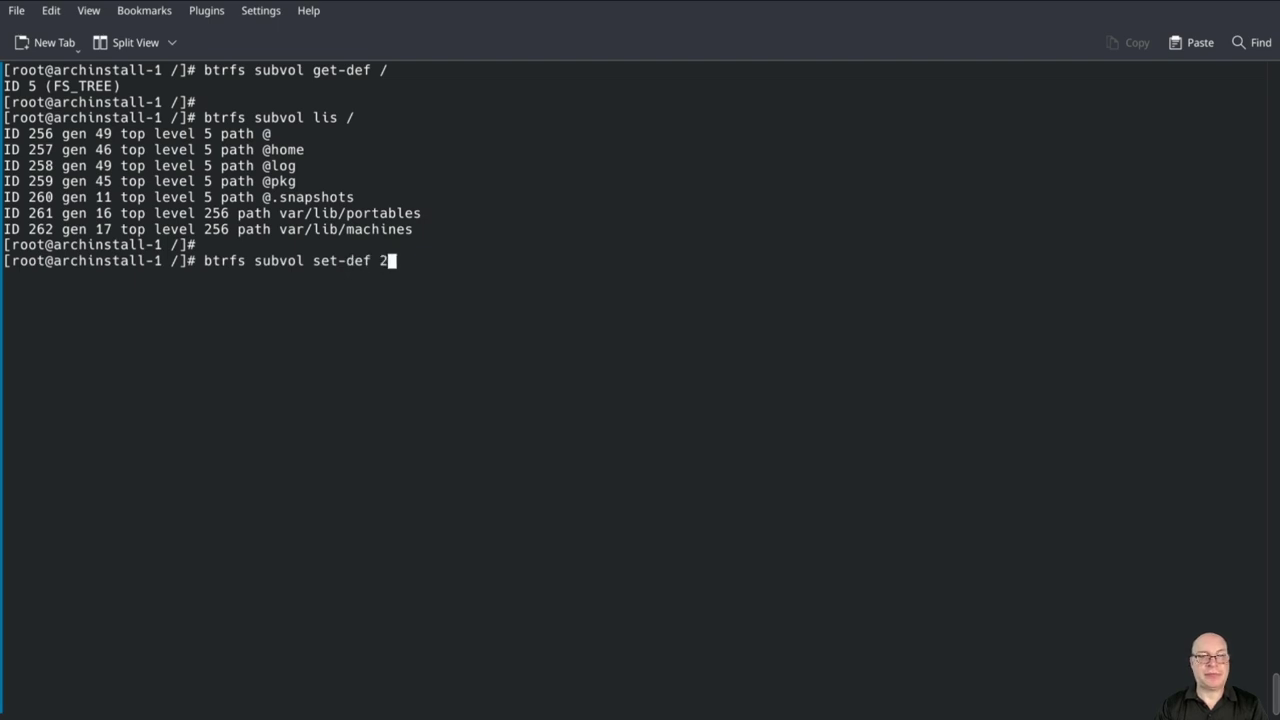
pyautogui.write('56 /')
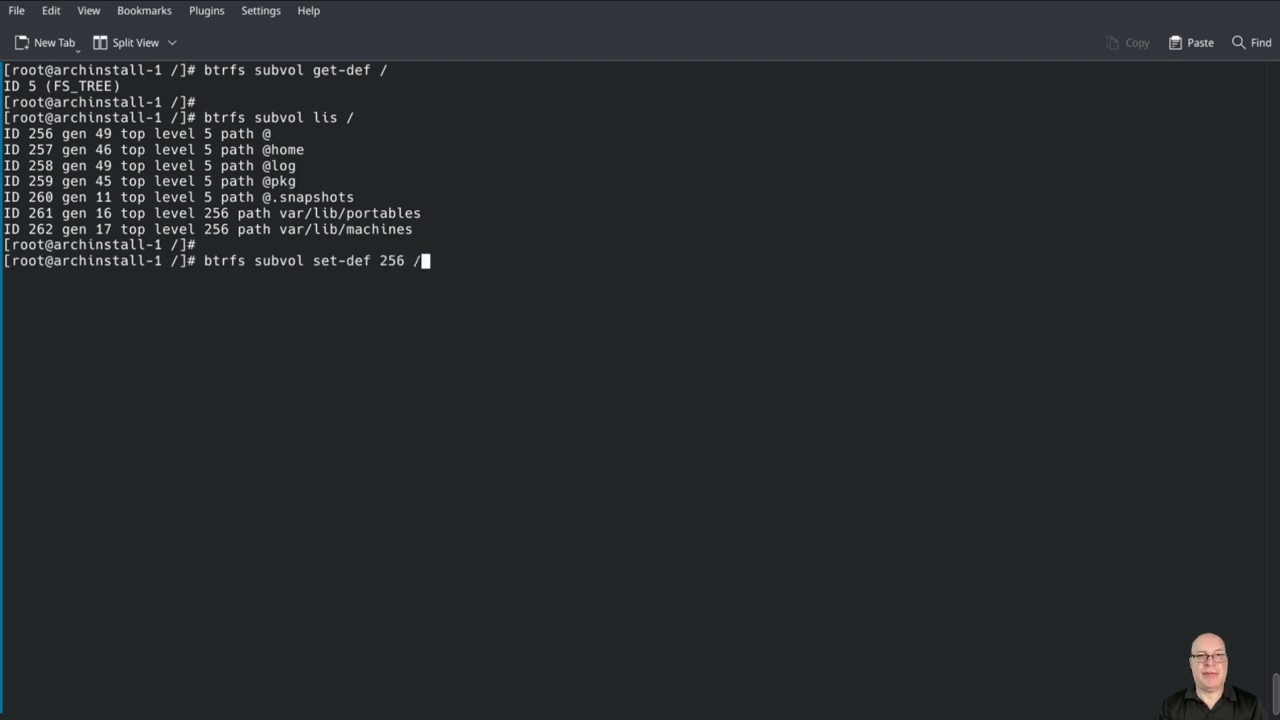
pyautogui.press('Return')
pyautogui.press('Return')
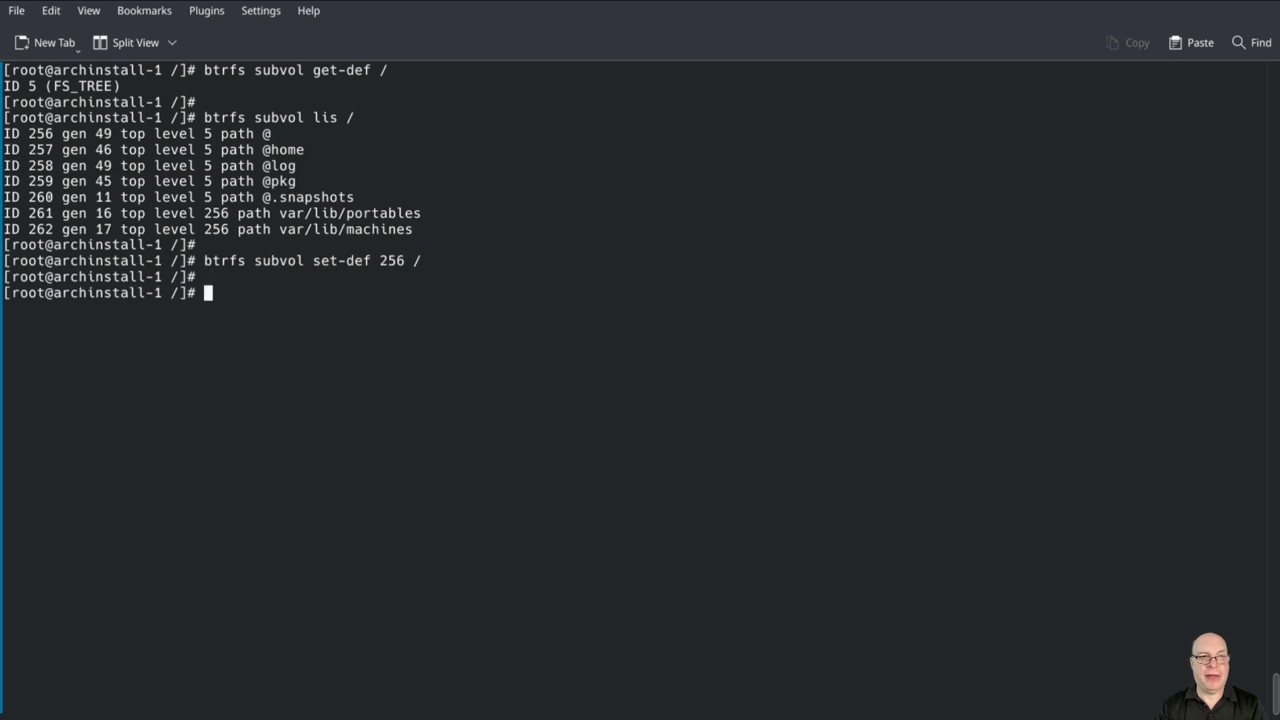
# Step: Run btrfs subvol get-def / again to verify the new default subvolume
pyautogui.press('Up')
pyautogui.press('Up')
pyautogui.press('Up')
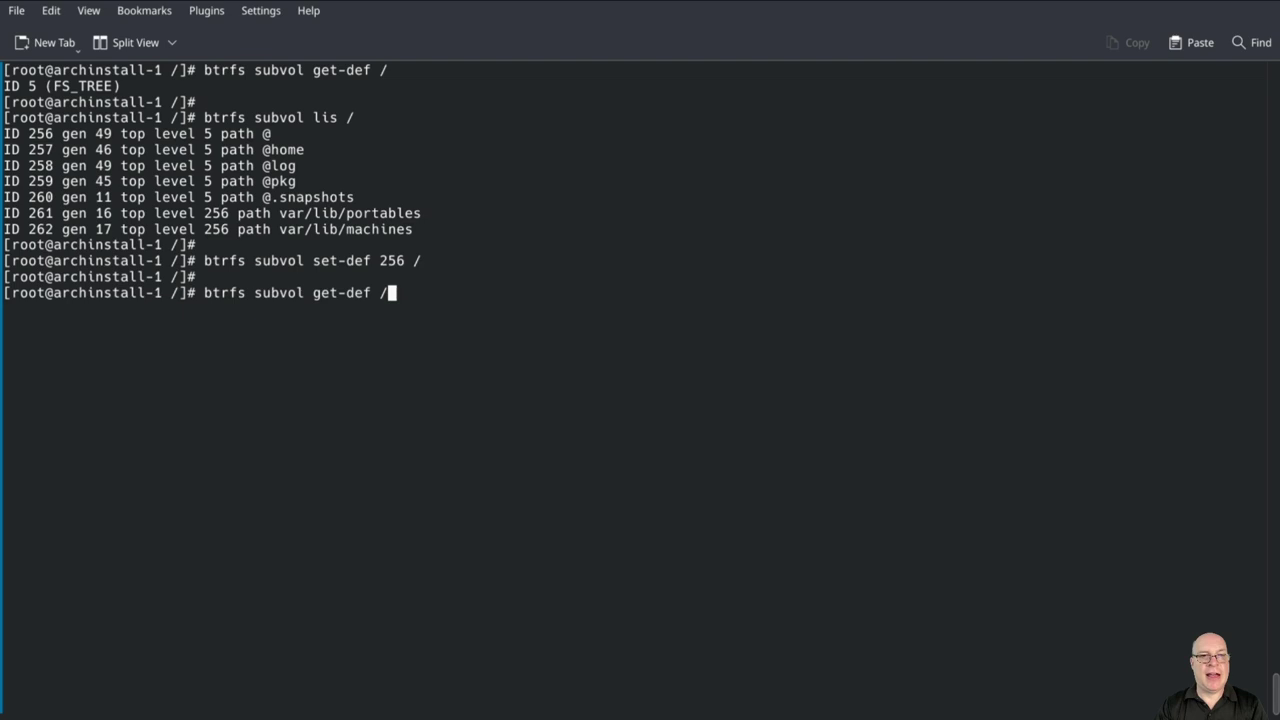
pyautogui.press('Return')
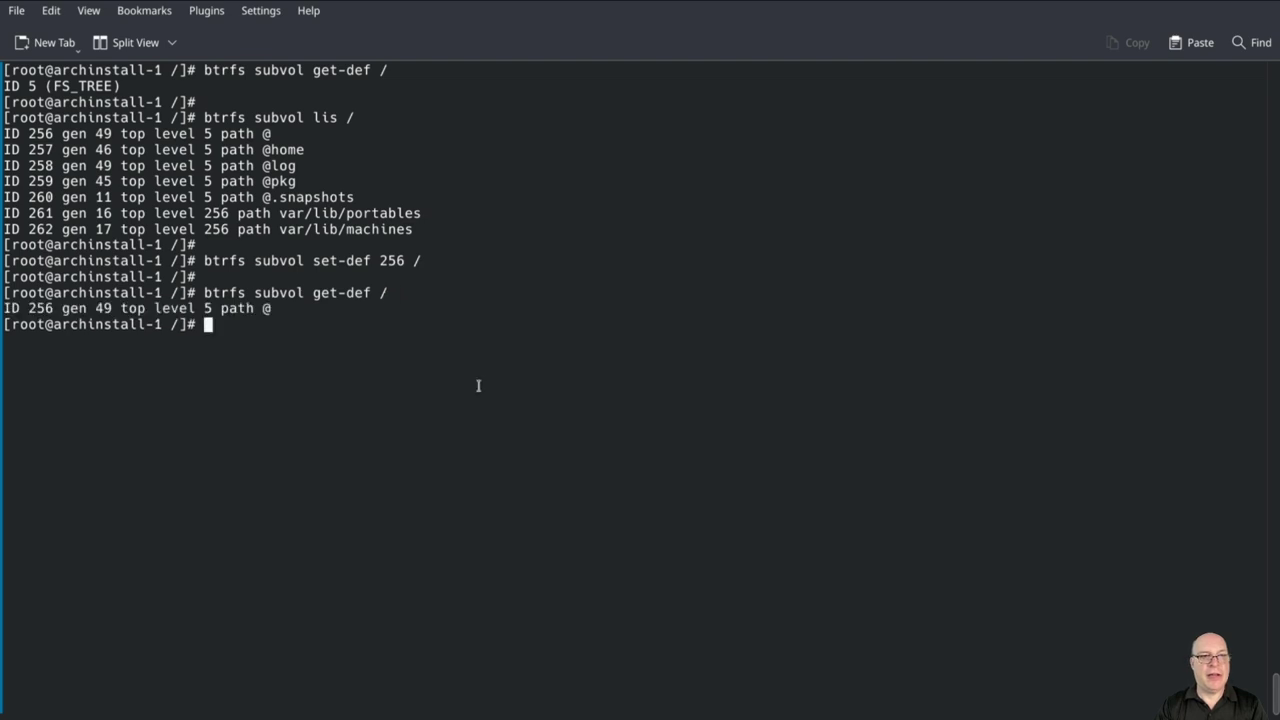
pyautogui.tripleClick(231, 309)
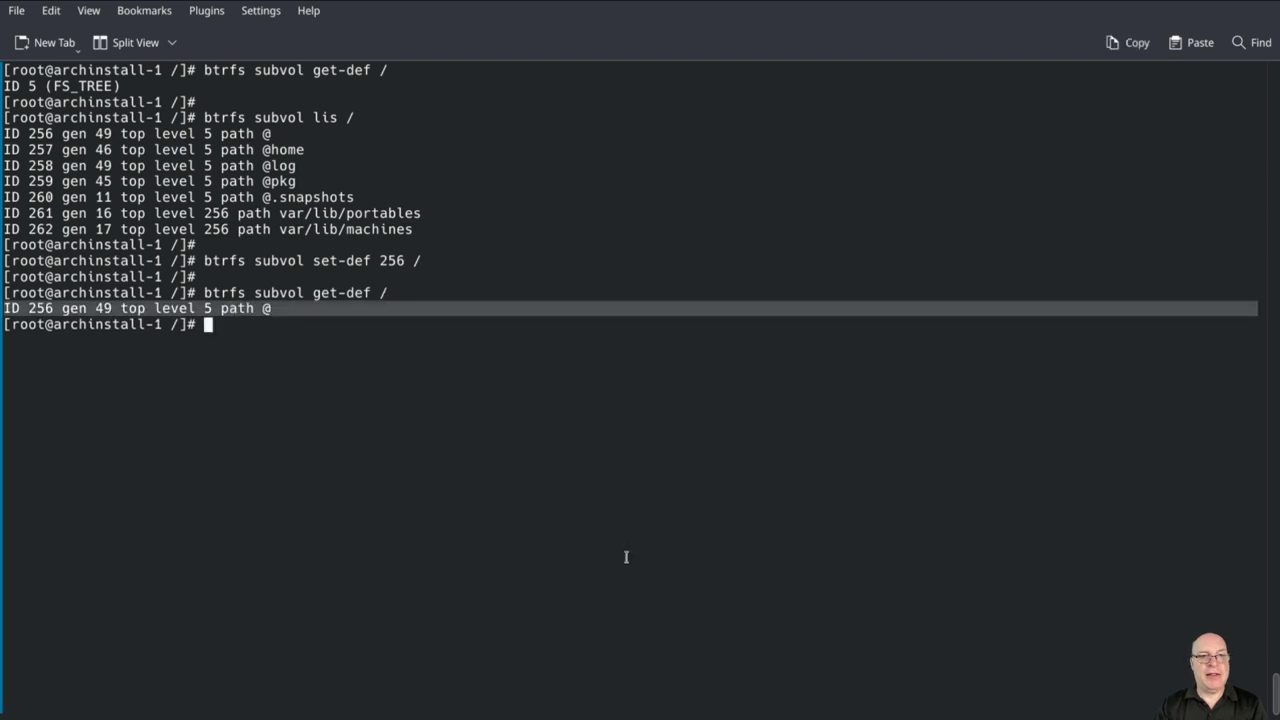
pyautogui.click(750, 463)
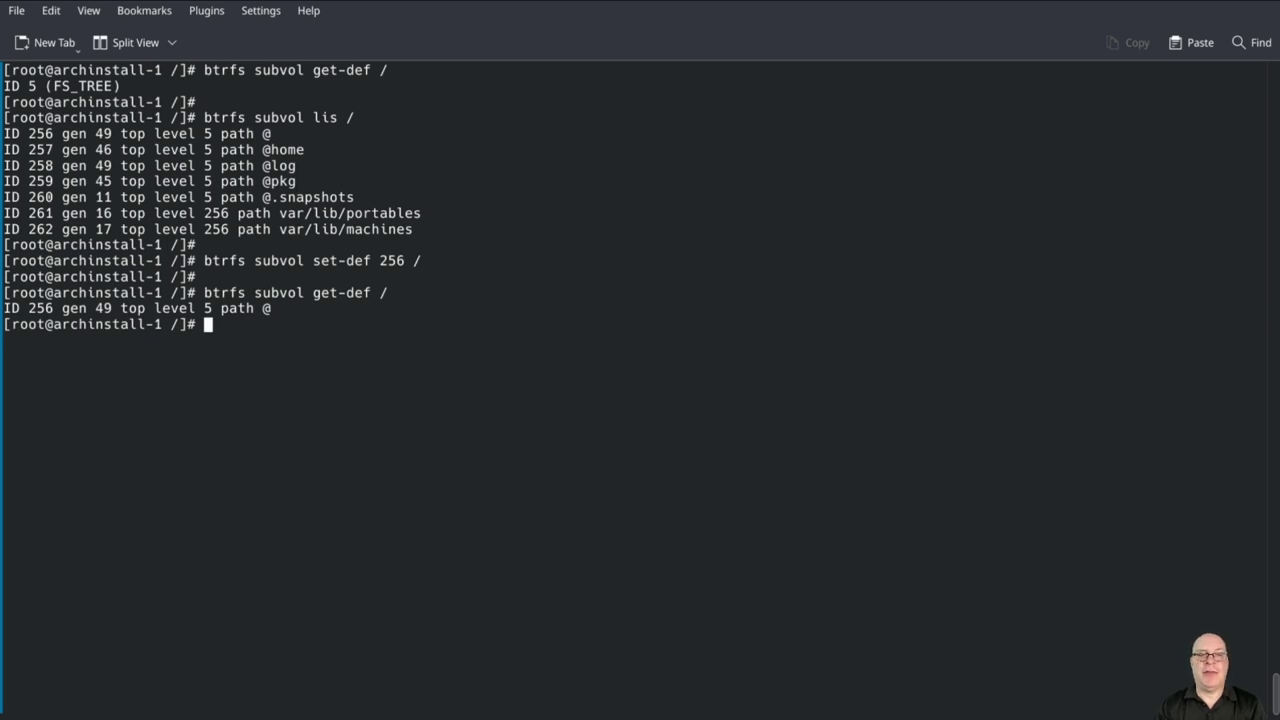
# Step: List the existing Snapper snapshots with snapper ls
pyautogui.press('Return')
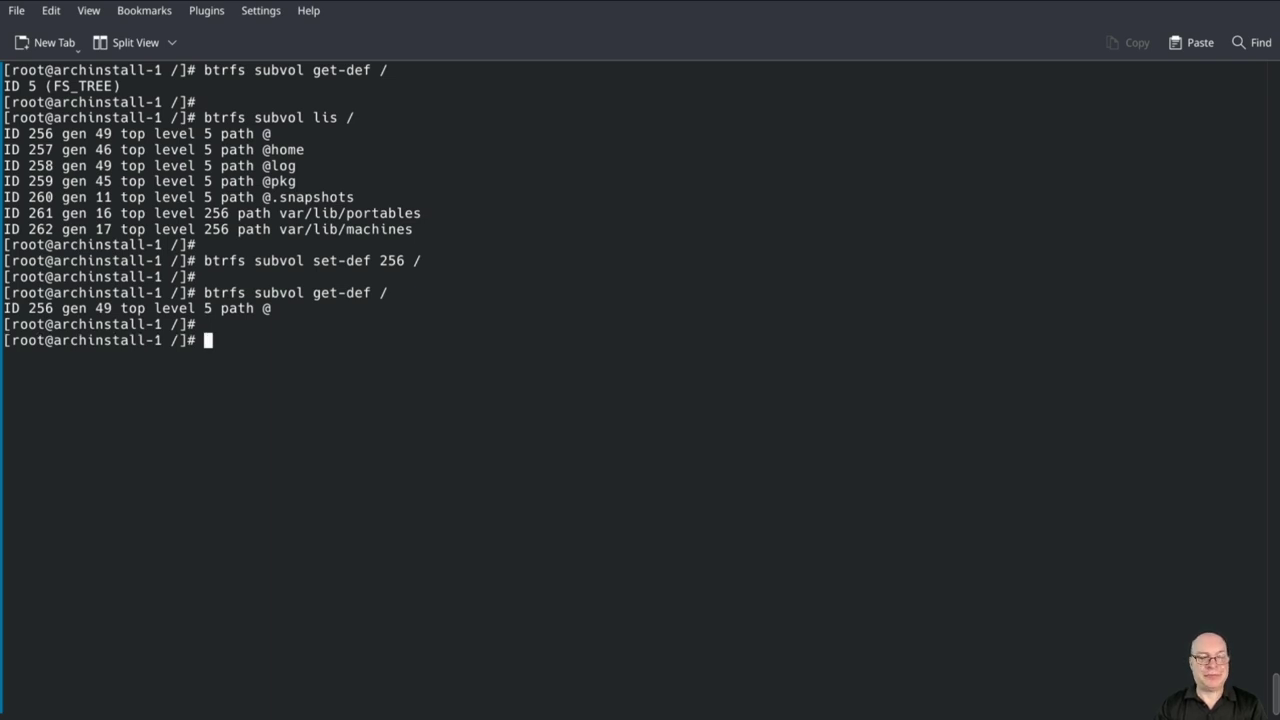
pyautogui.write('snapper ls')
pyautogui.press('Return')
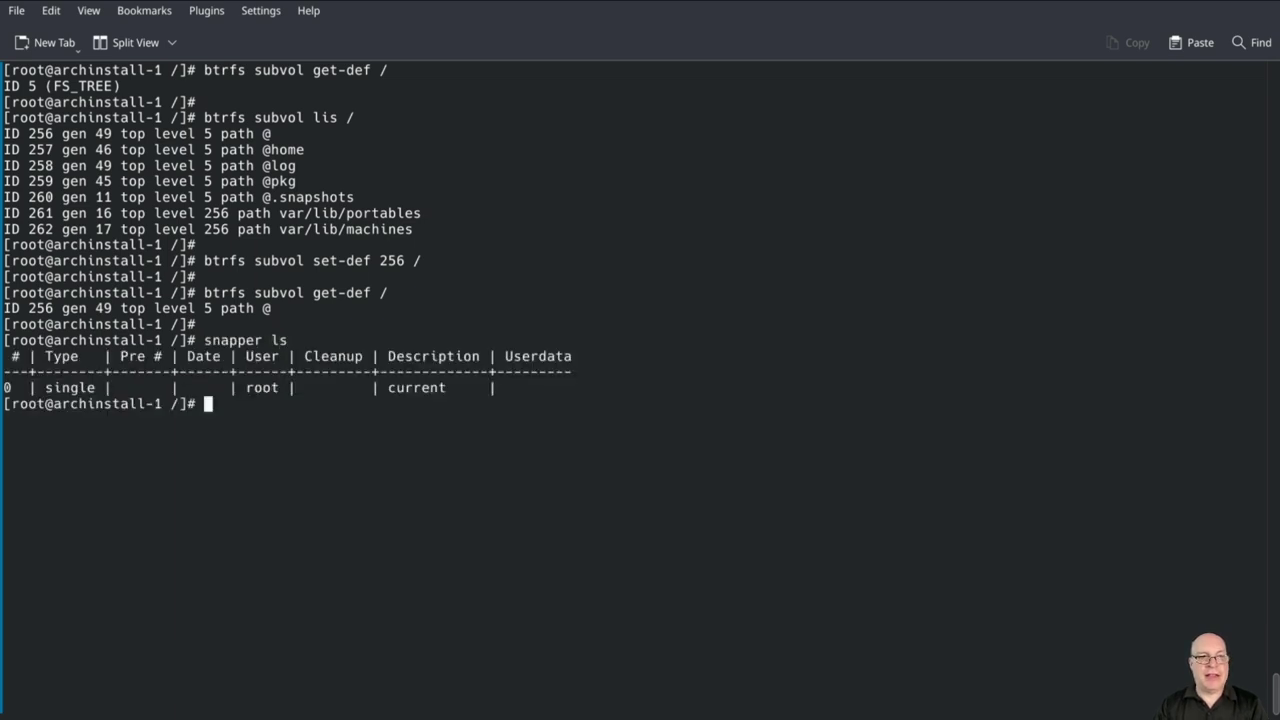
pyautogui.press('Return')
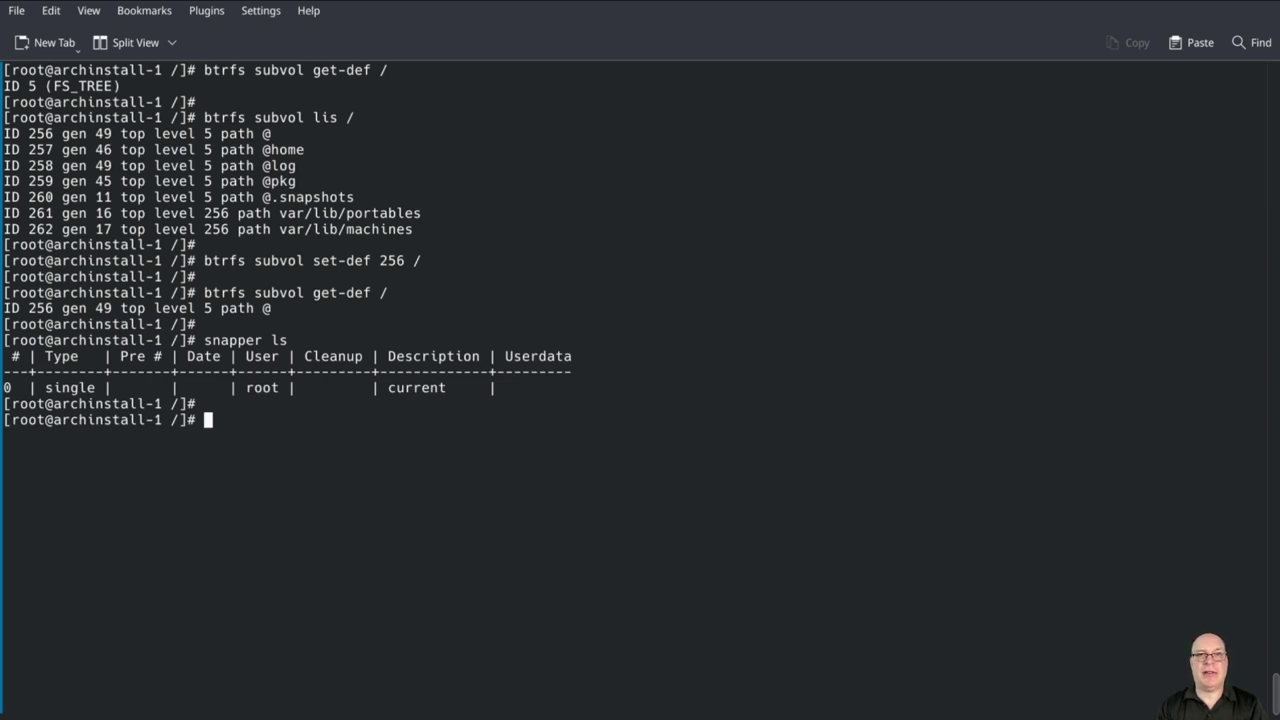
# Step: Open the Snapper root configuration /etc/snapper/configs/root in vim
pyautogui.write('vim ')
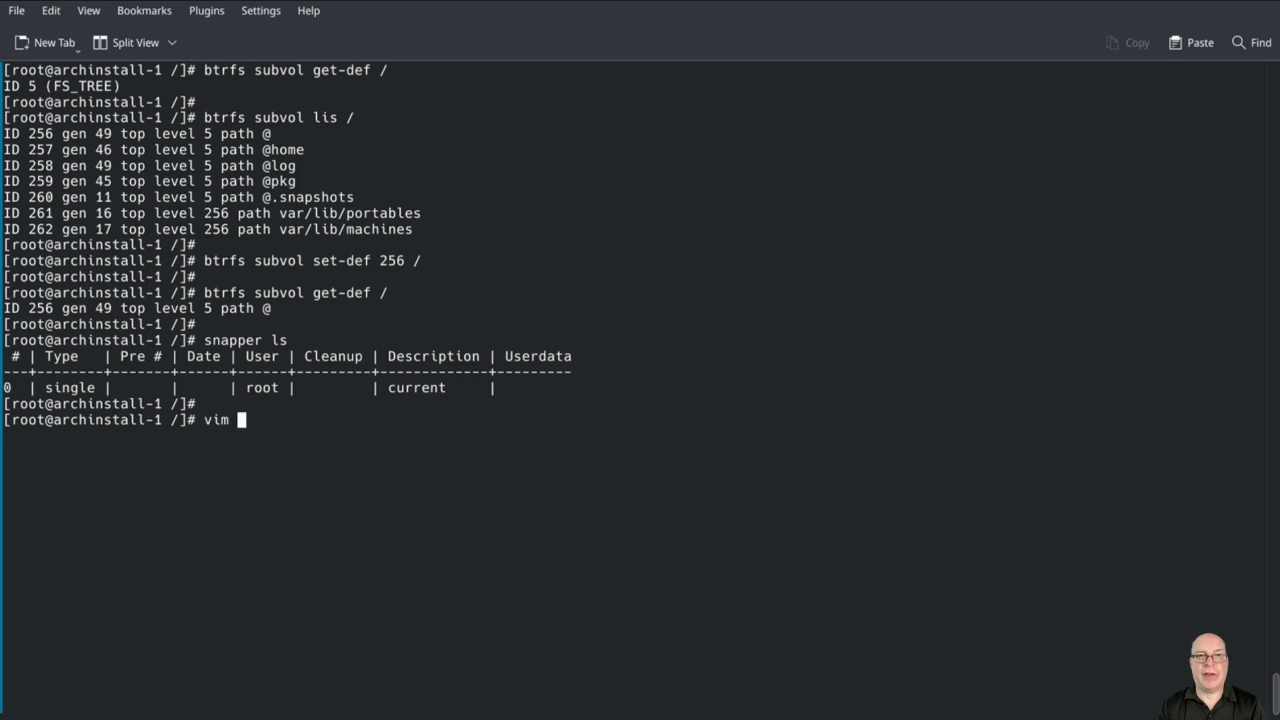
pyautogui.write('/etc/s')
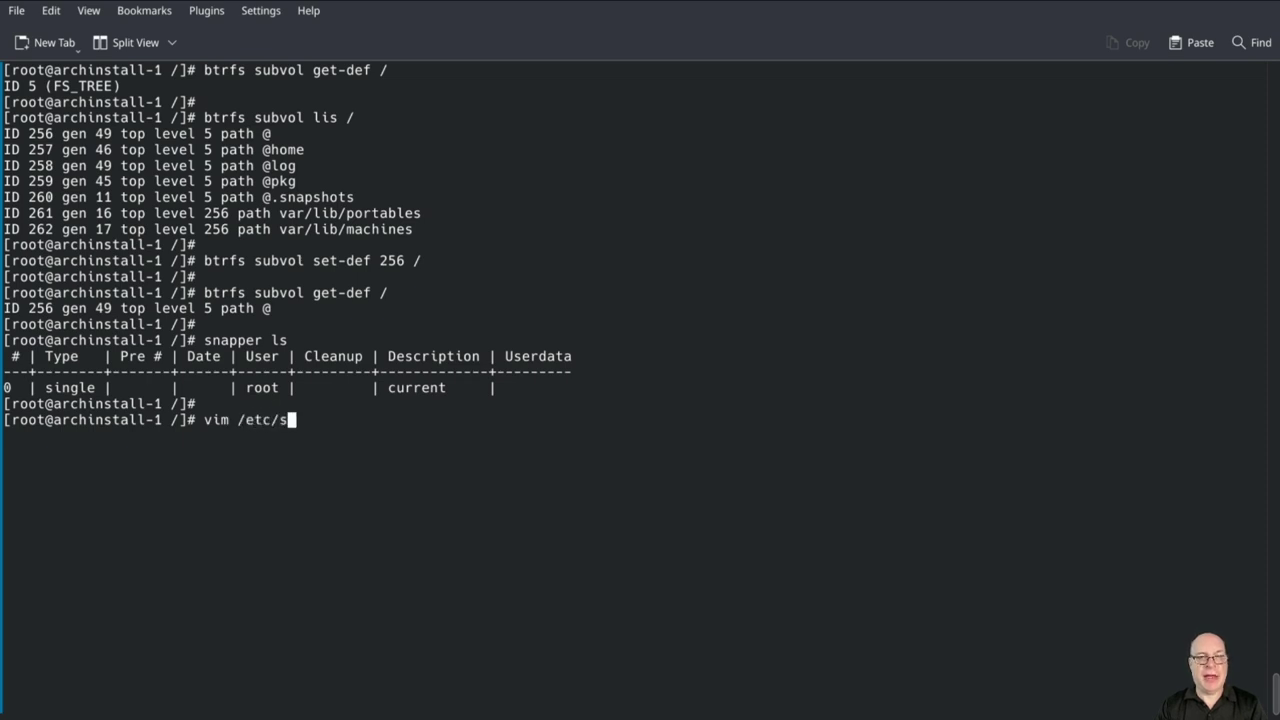
pyautogui.write('napper/con')
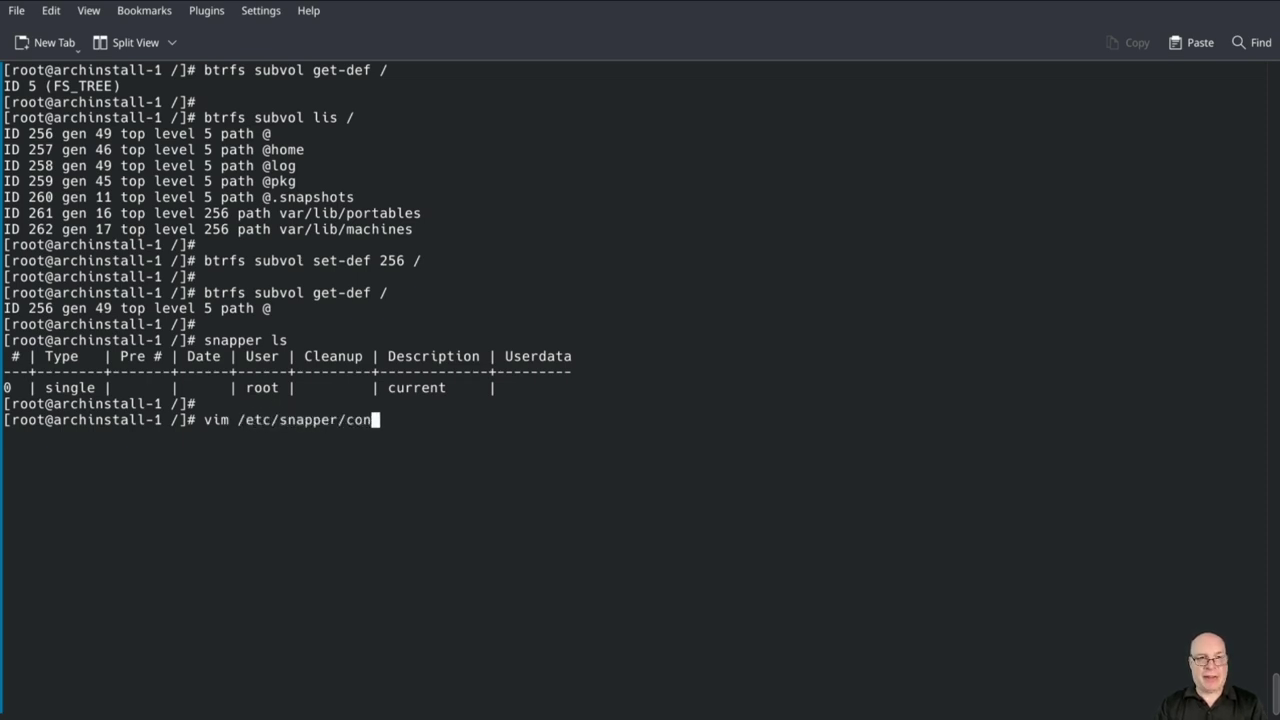
pyautogui.write('figs/r')
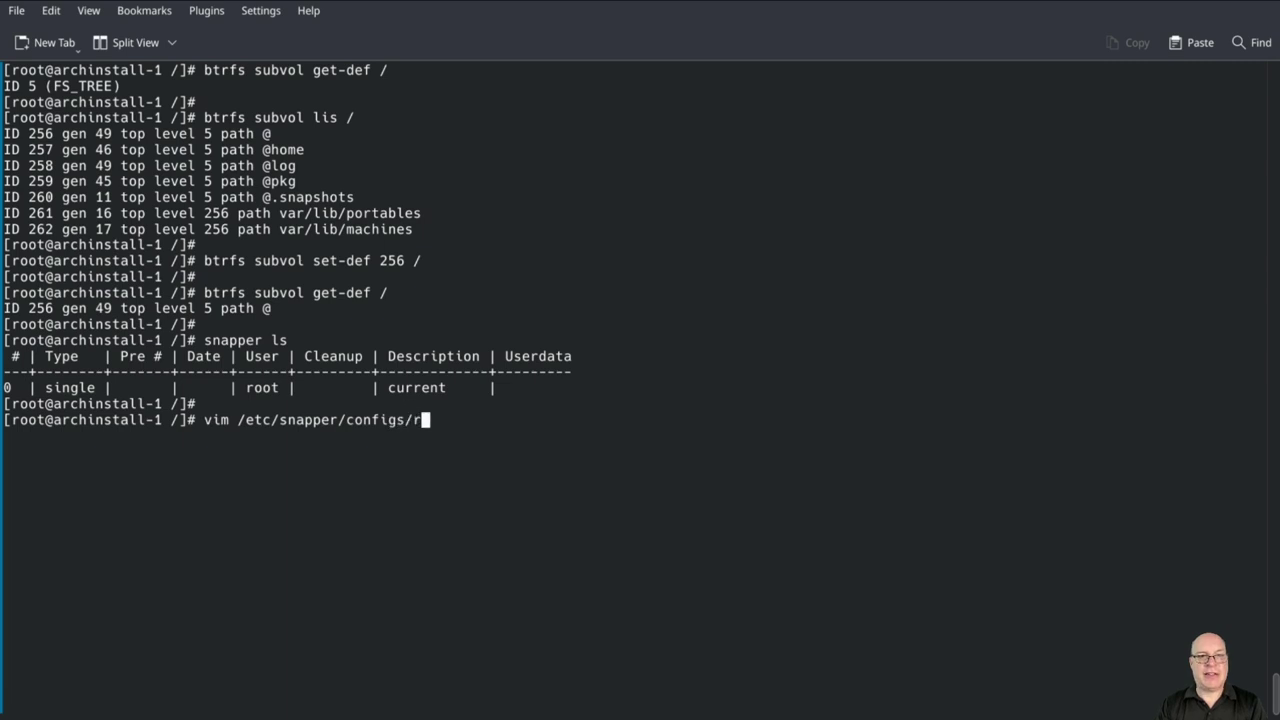
pyautogui.press('Tab')
pyautogui.press('Return')
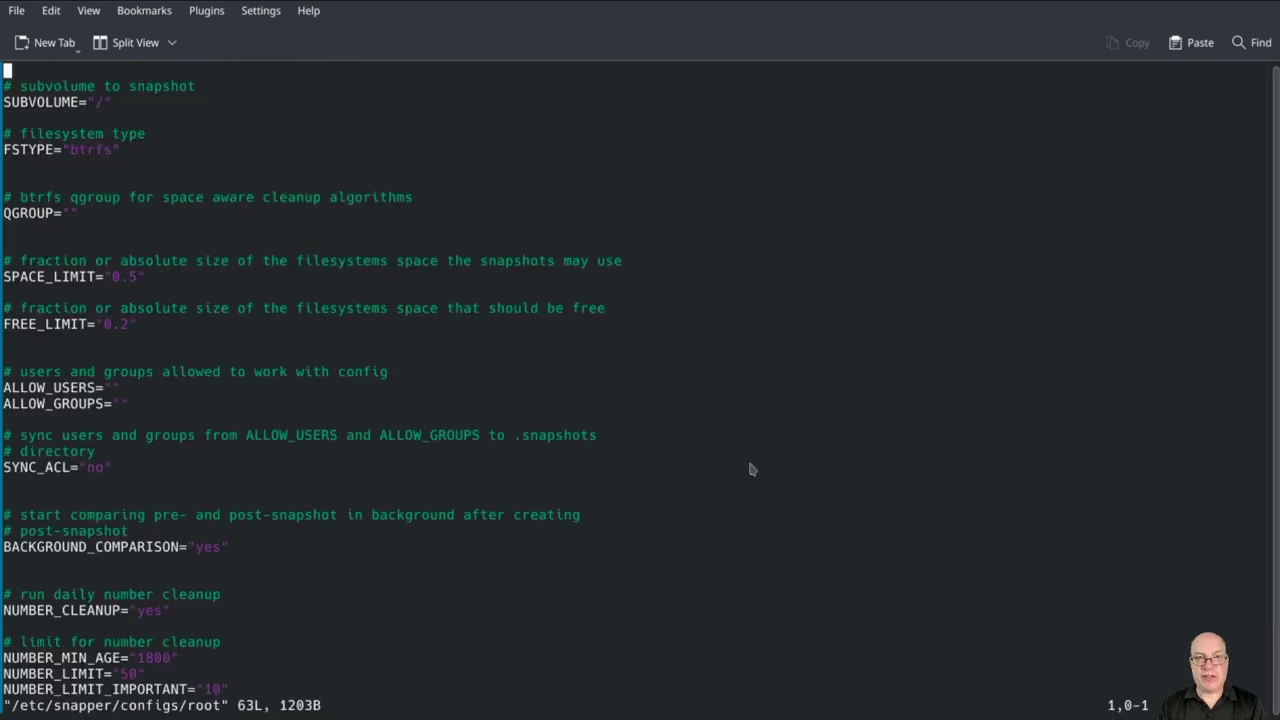
# Step: Set ALLOW_GROUPS to "wheel" in the Snapper root configuration
pyautogui.press('Down')
pyautogui.press('Down')
pyautogui.press('Down')
pyautogui.press('Down')
pyautogui.press('Down')
pyautogui.press('Down')
pyautogui.press('Down')
pyautogui.press('Down')
pyautogui.press('Down')
pyautogui.press('Down')
pyautogui.press('Down')
pyautogui.press('Down')
pyautogui.press('Down')
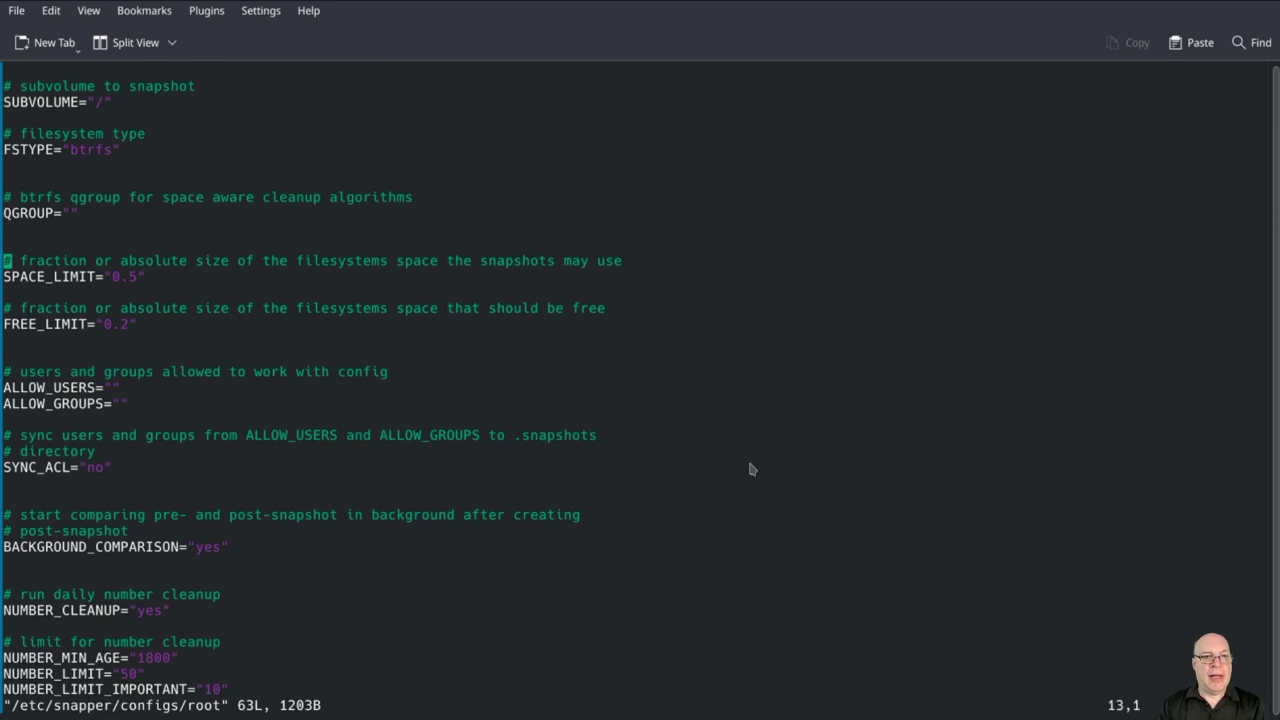
pyautogui.press('Down')
pyautogui.press('Down')
pyautogui.press('Down')
pyautogui.press('Down')
pyautogui.press('Down')
pyautogui.press('Down')
pyautogui.press('Down')
pyautogui.press('Down')
pyautogui.press('Right')
pyautogui.press('Right')
pyautogui.press('Right')
pyautogui.press('Right')
pyautogui.press('Right')
pyautogui.press('Right')
pyautogui.press('Right')
pyautogui.press('Right')
pyautogui.press('Right')
pyautogui.press('Right')
pyautogui.press('Right')
pyautogui.press('Right')
pyautogui.press('Right')
pyautogui.press('Right')
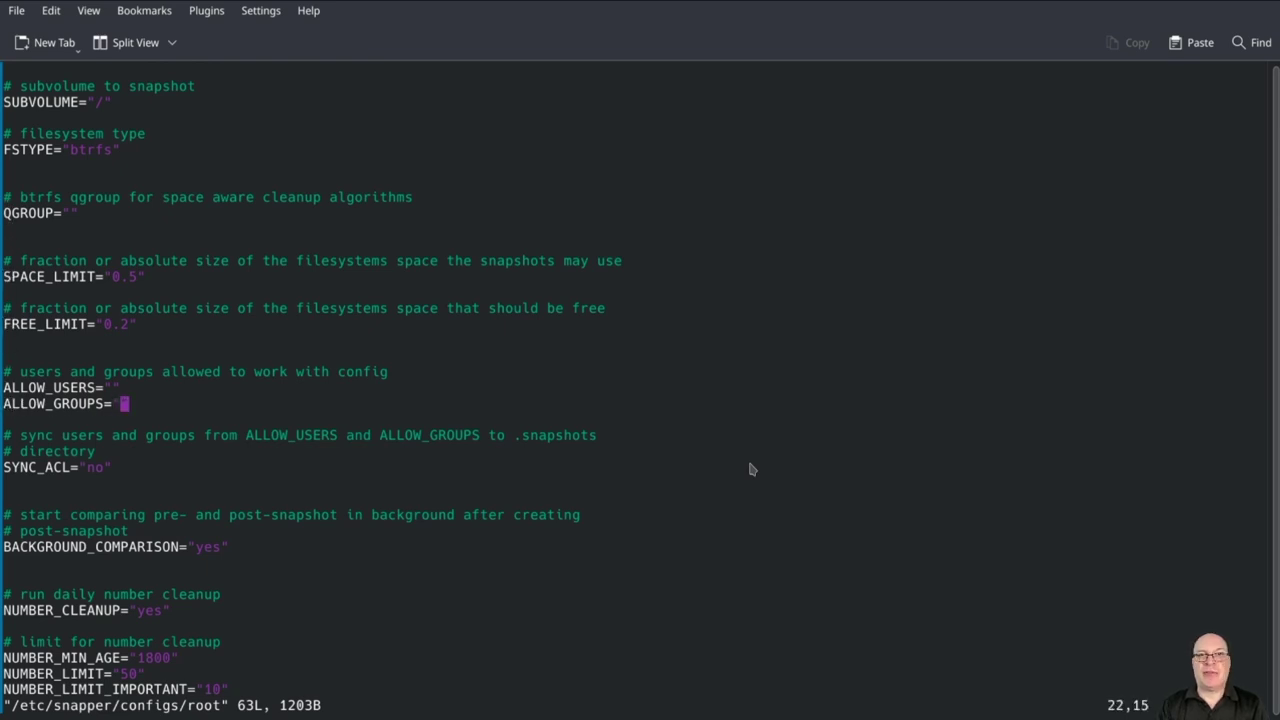
pyautogui.write('iwheel')
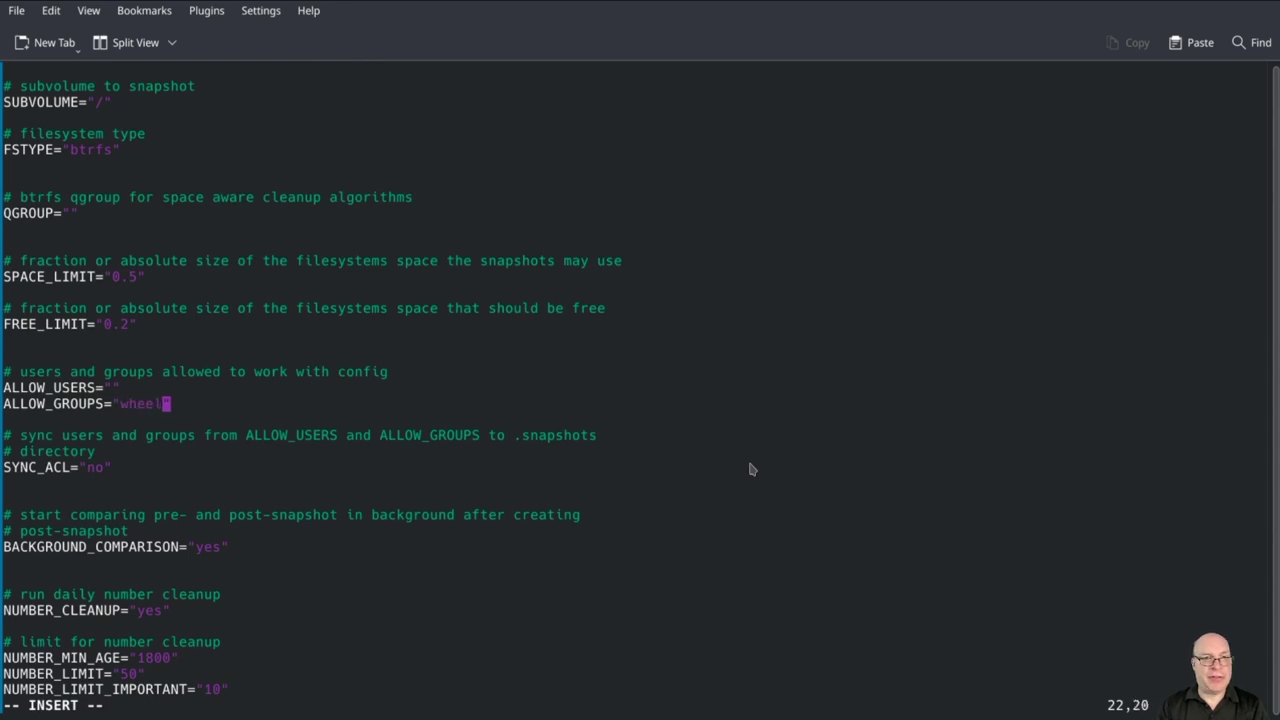
pyautogui.press('Escape')
# Step: Set TIMELINE_LIMIT_HOURLY to "5" in the timeline cleanup limits of the Snapper root configuration
pyautogui.press('Down')
pyautogui.press('Down')
pyautogui.press('Down')
pyautogui.press('Down')
pyautogui.press('Down')
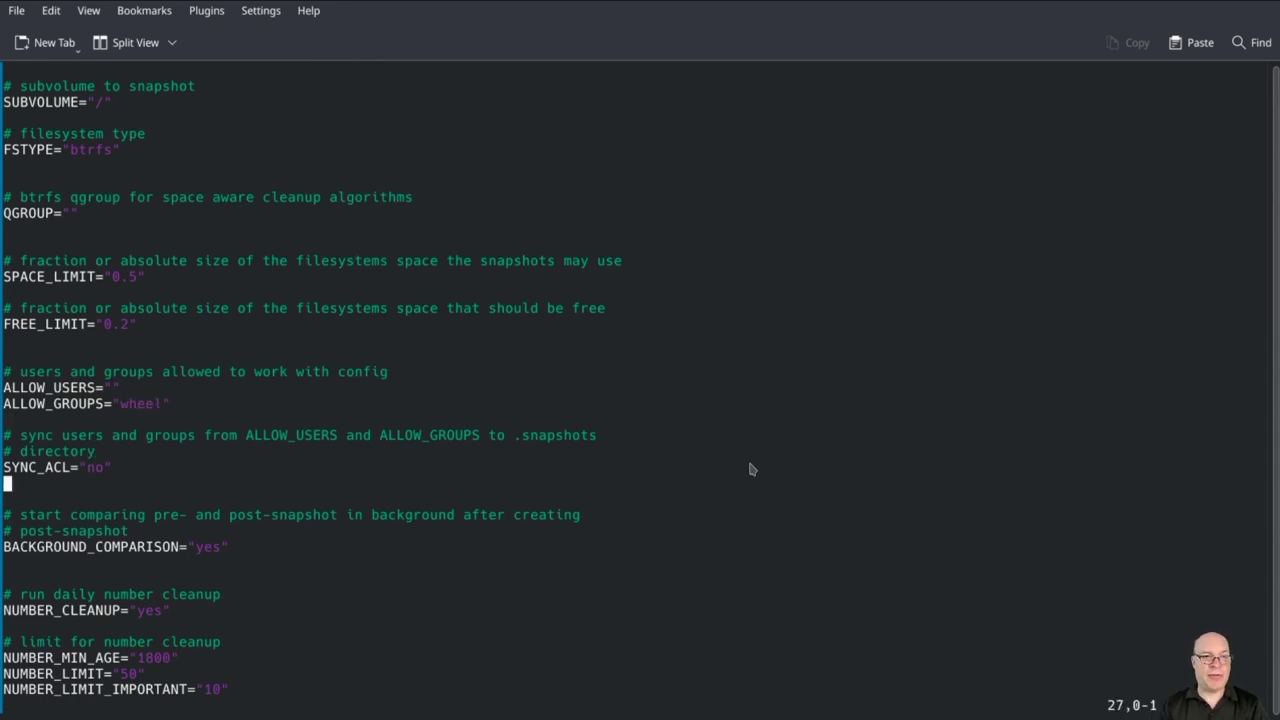
pyautogui.press('Down')
pyautogui.press('Down')
pyautogui.press('Down')
pyautogui.press('Down')
pyautogui.press('Down')
pyautogui.press('Down')
pyautogui.press('Down')
pyautogui.press('Down')
pyautogui.press('Down')
pyautogui.press('Down')
pyautogui.press('Down')
pyautogui.press('Down')
pyautogui.press('Down')
pyautogui.press('Down')
pyautogui.press('Down')
pyautogui.press('Down')
pyautogui.press('Down')
pyautogui.press('Down')
pyautogui.press('Down')
pyautogui.press('Down')
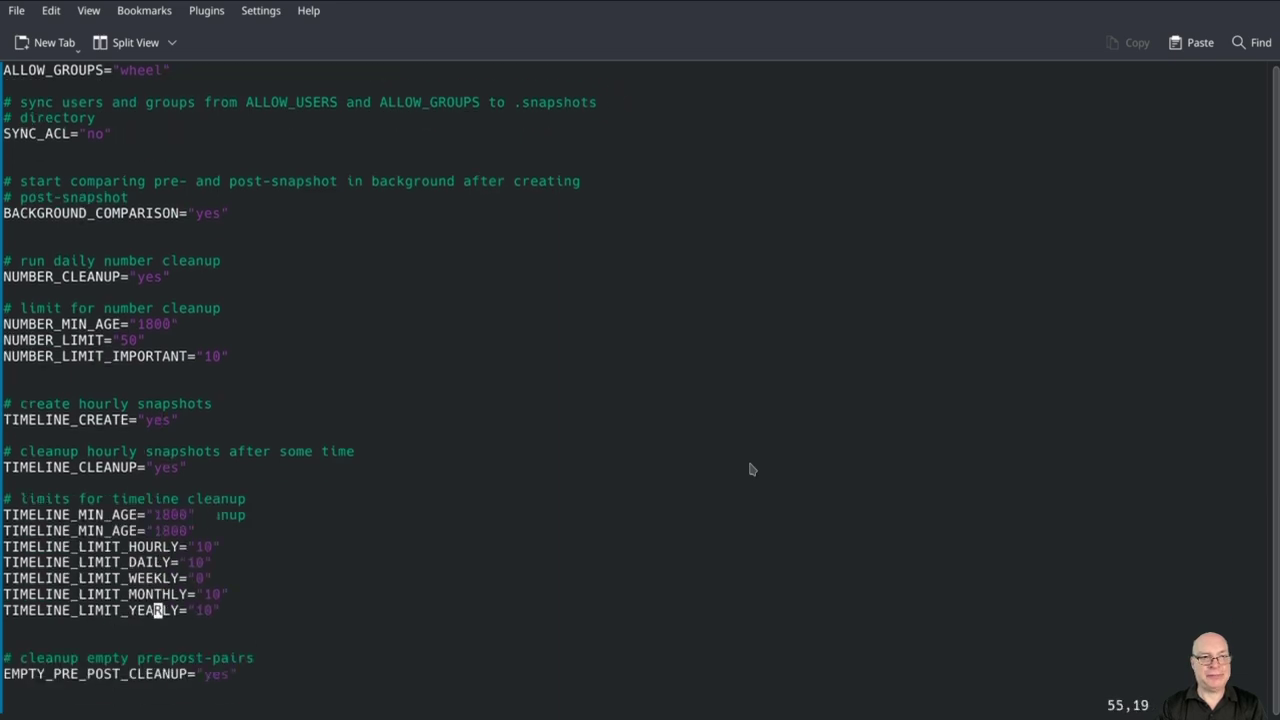
pyautogui.press('Down')
pyautogui.press('Down')
pyautogui.press('Up')
pyautogui.press('Up')
pyautogui.press('Up')
pyautogui.press('Up')
pyautogui.press('Up')
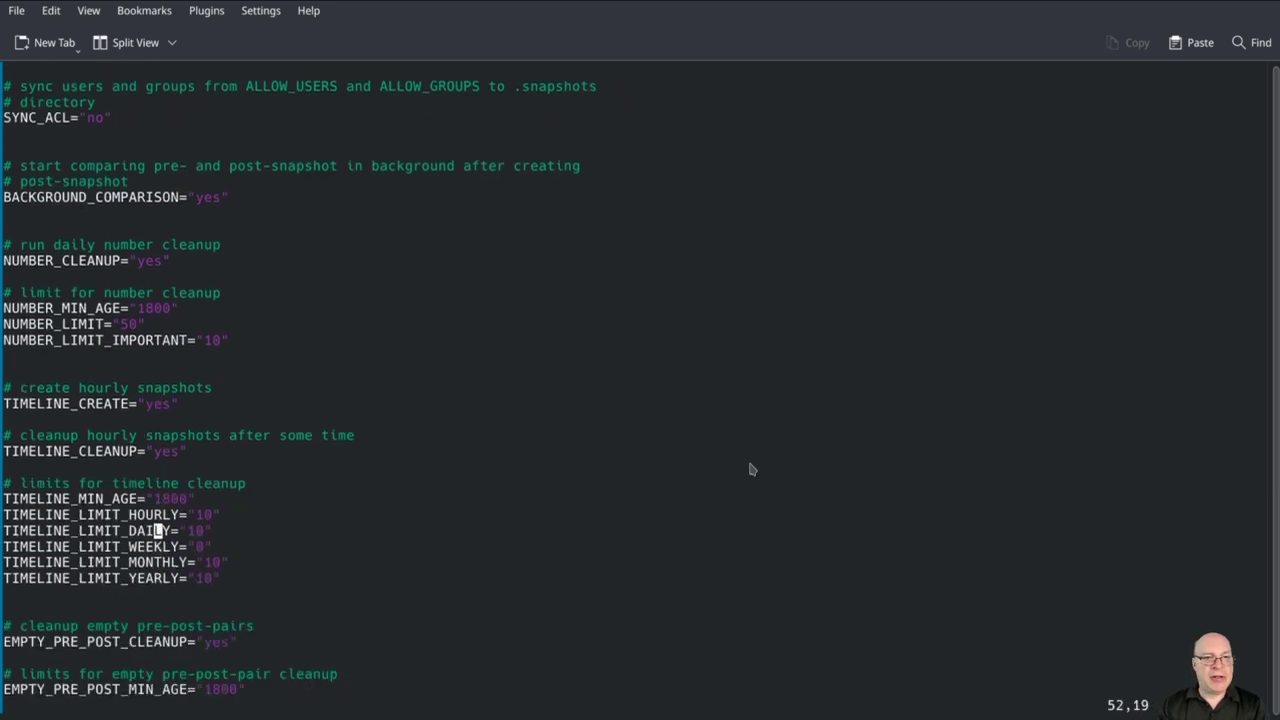
pyautogui.press('Up')
pyautogui.press('Right')
pyautogui.press('Right')
pyautogui.press('Right')
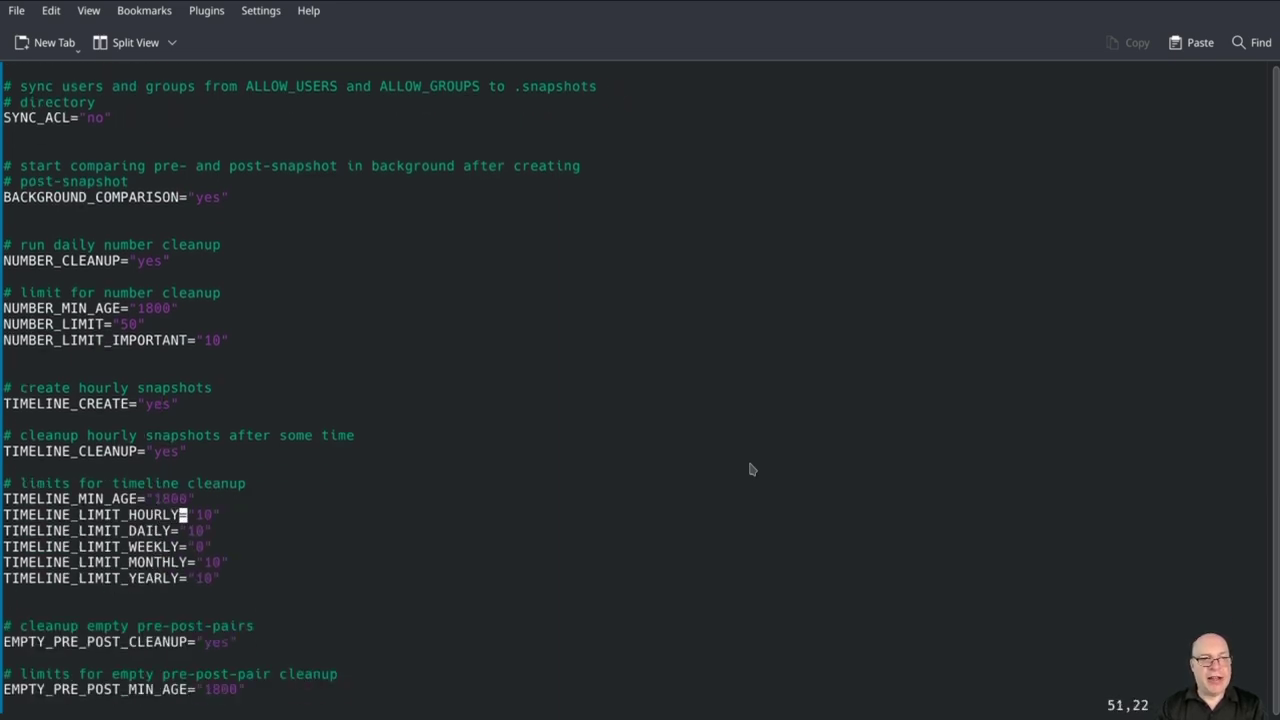
pyautogui.press('Right')
pyautogui.press('Right')
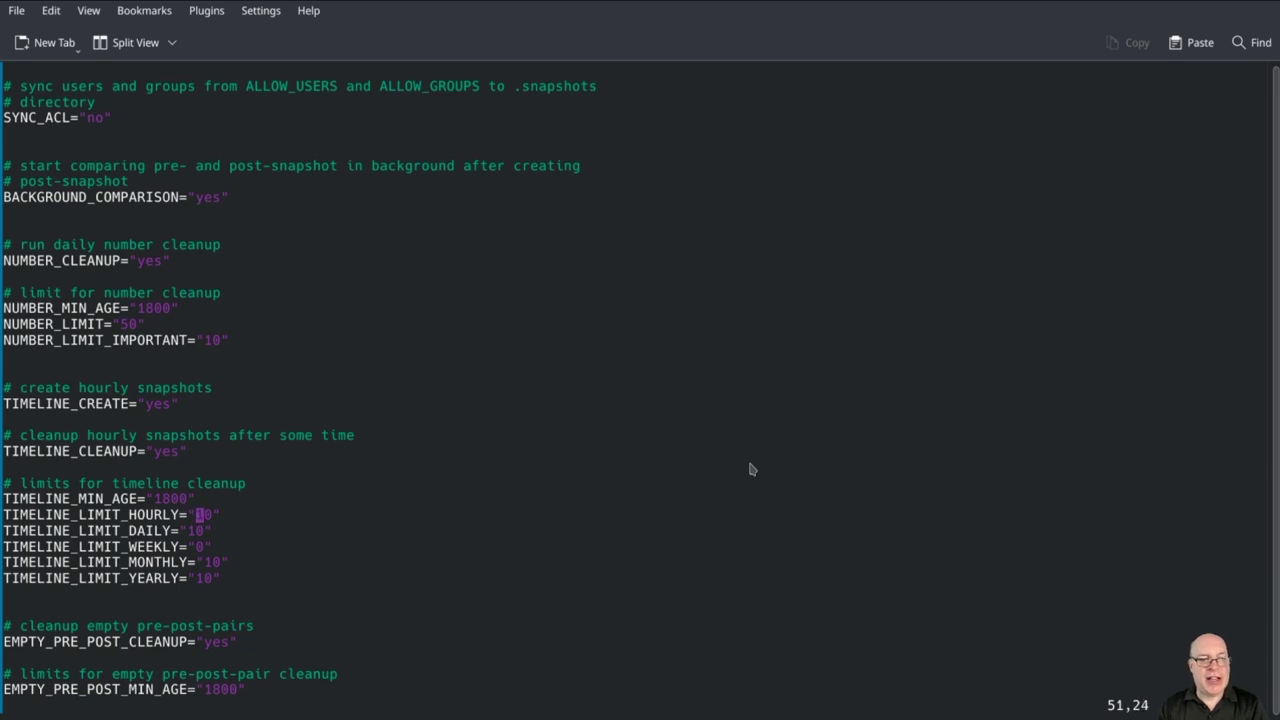
pyautogui.write('x')
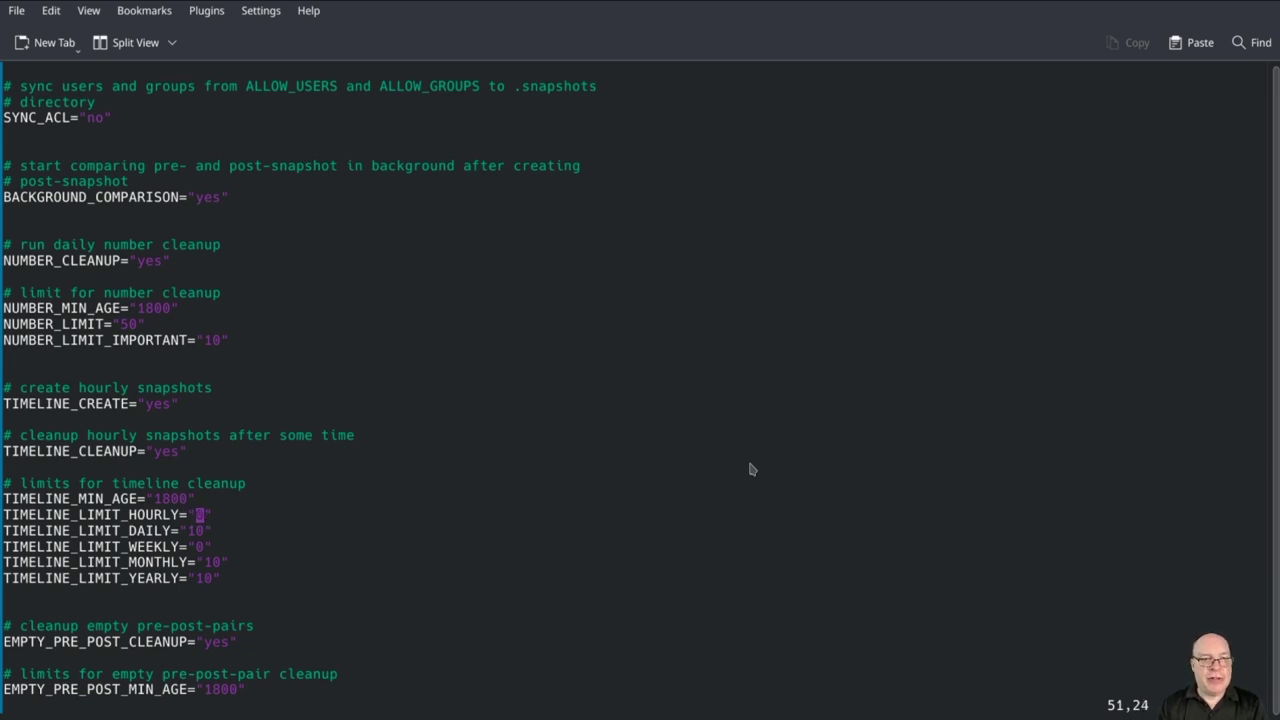
pyautogui.write('R5')
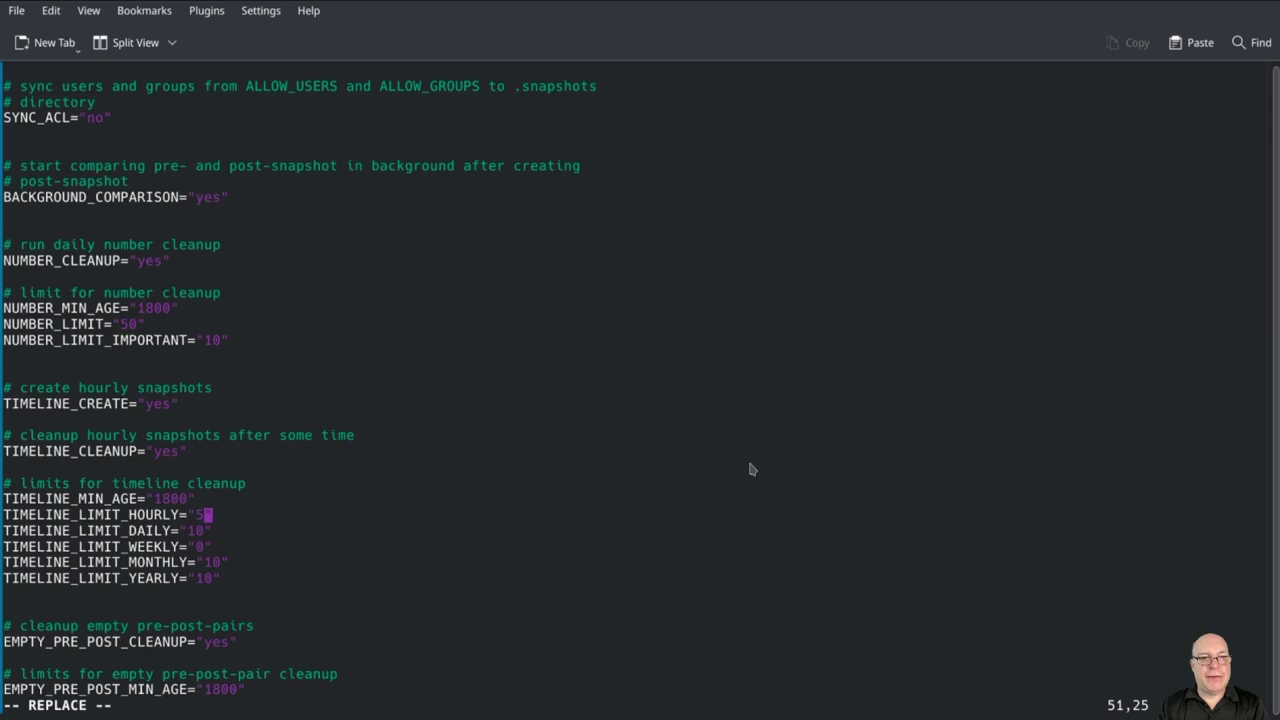
pyautogui.press('Escape')
# Step: Set TIMELINE_LIMIT_DAILY to "7" in the timeline cleanup limits
pyautogui.press('j')
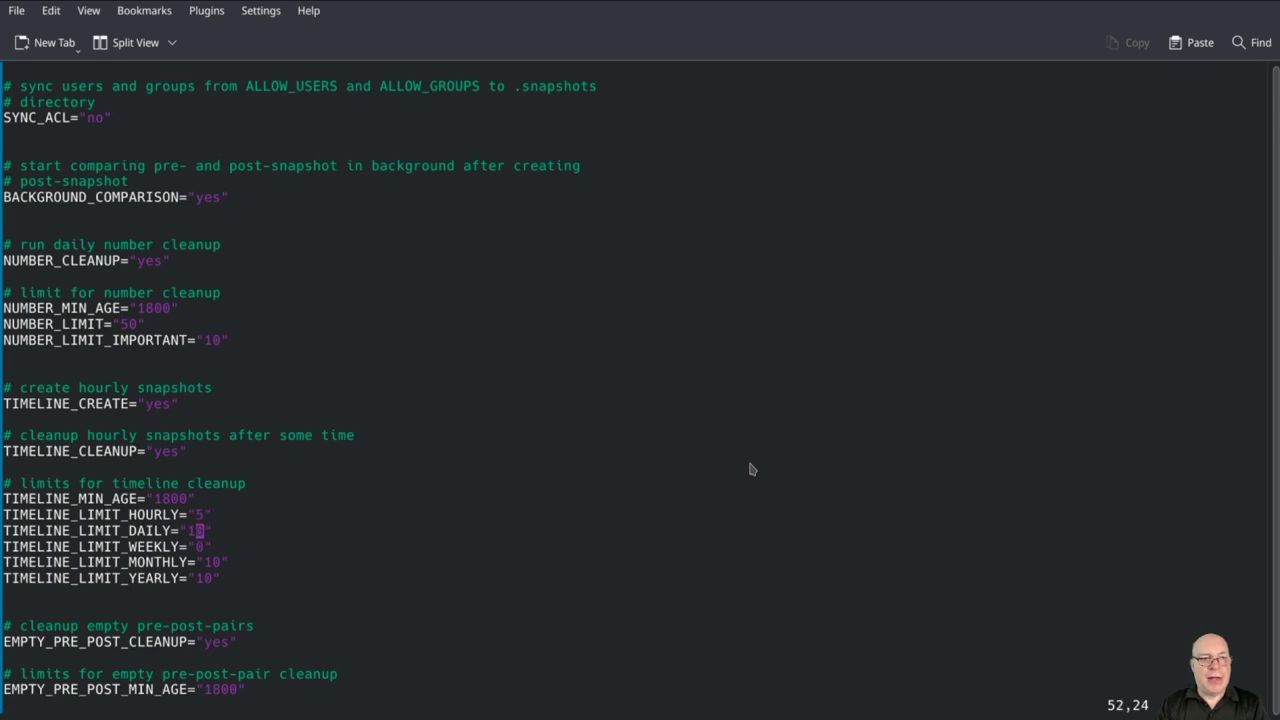
pyautogui.press('h')
pyautogui.press('x')
pyautogui.hotkey('shift', 'r')
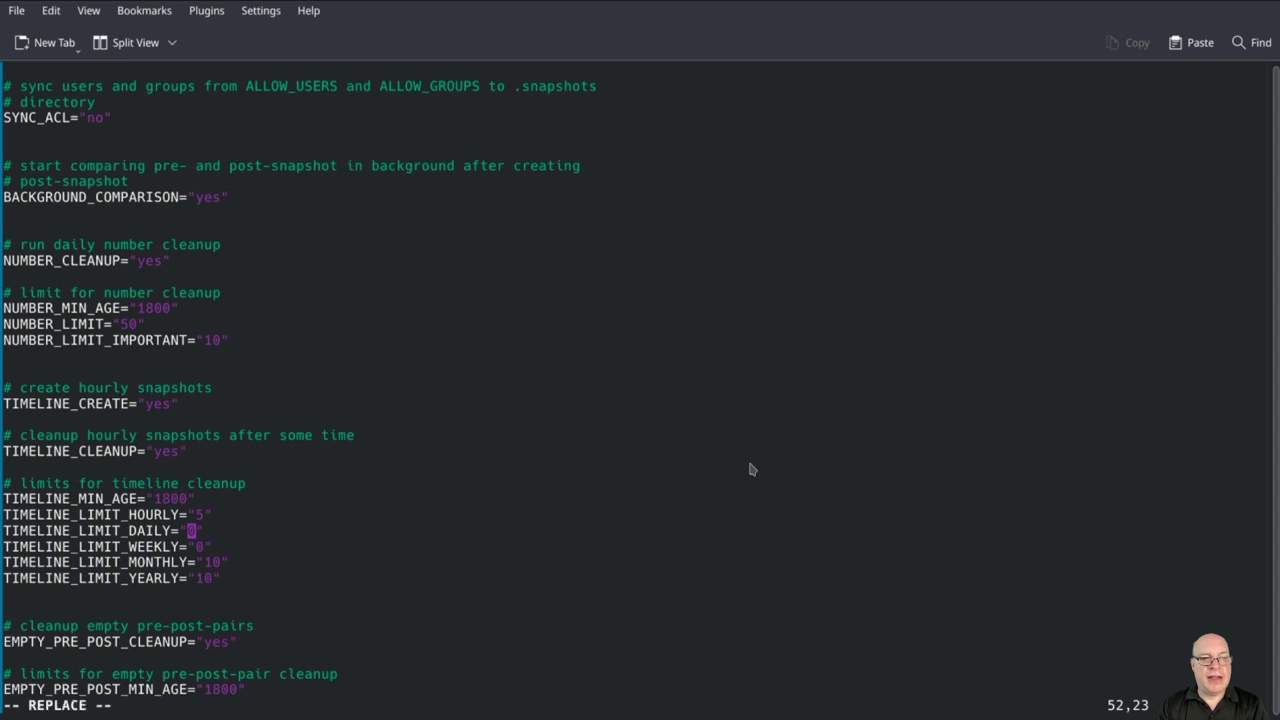
pyautogui.write('7')
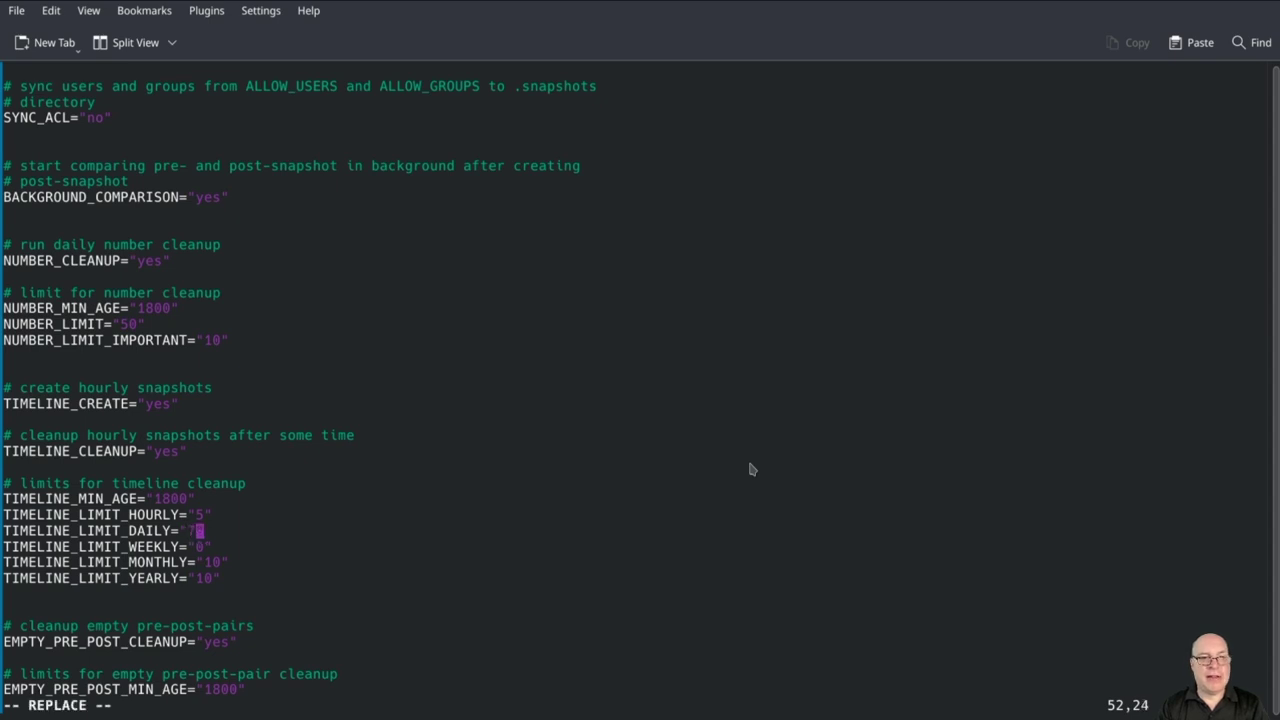
pyautogui.press('Escape')
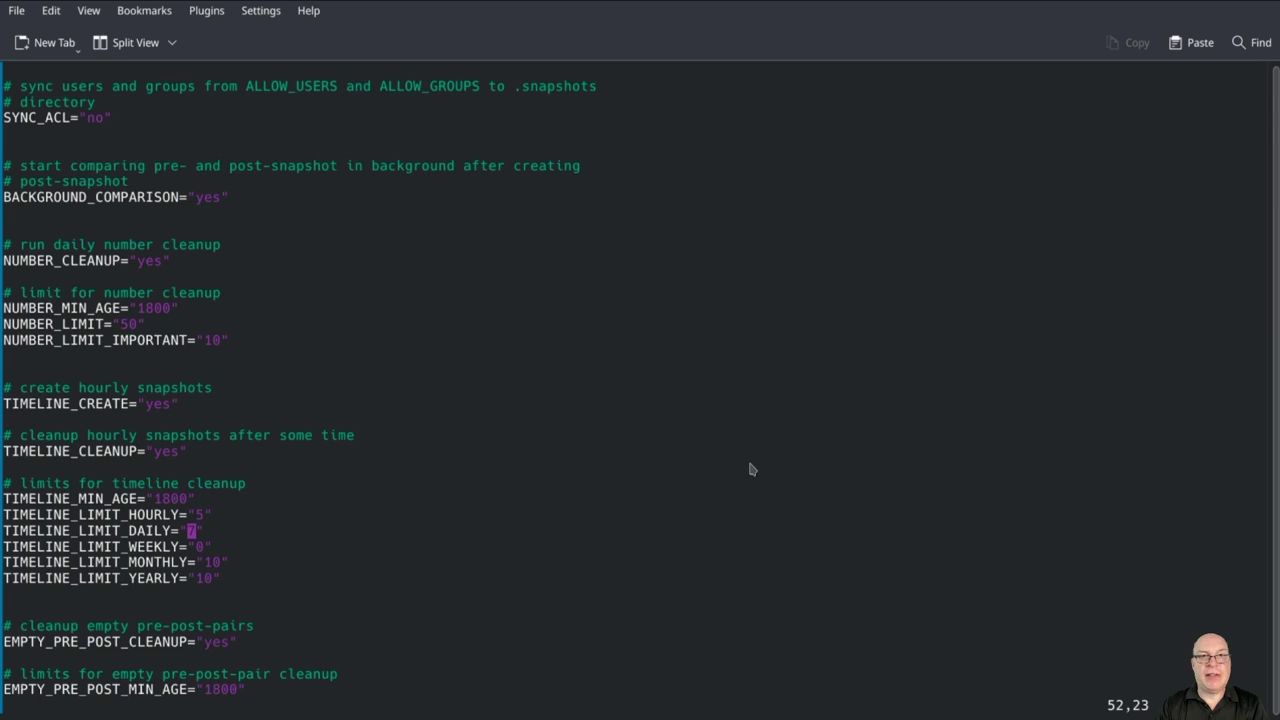
# Step: Set TIMELINE_LIMIT_MONTHLY and TIMELINE_LIMIT_YEARLY to "0", and save and close the Snapper root configuration
pyautogui.press('Down')
pyautogui.press('Down')
pyautogui.press('Right')
pyautogui.press('Right')
pyautogui.press('x')
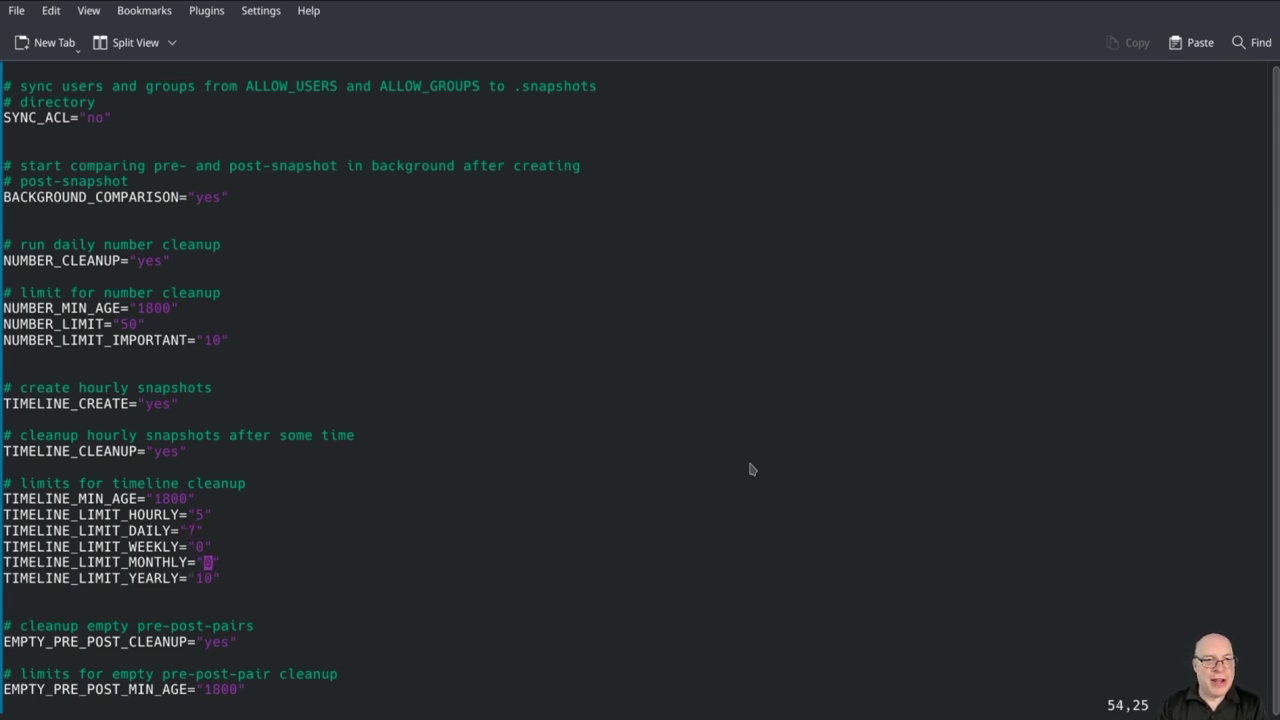
pyautogui.press('Down')
pyautogui.press('Left')
pyautogui.press('x')
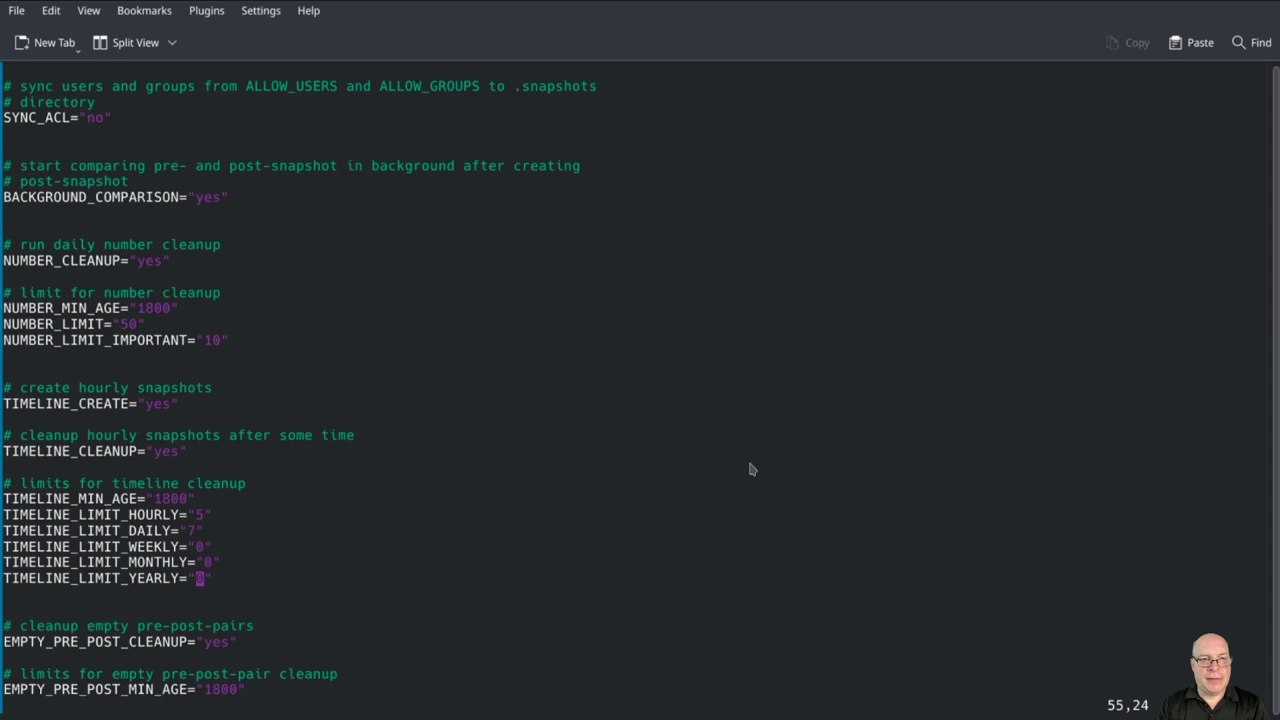
pyautogui.write(':wq')
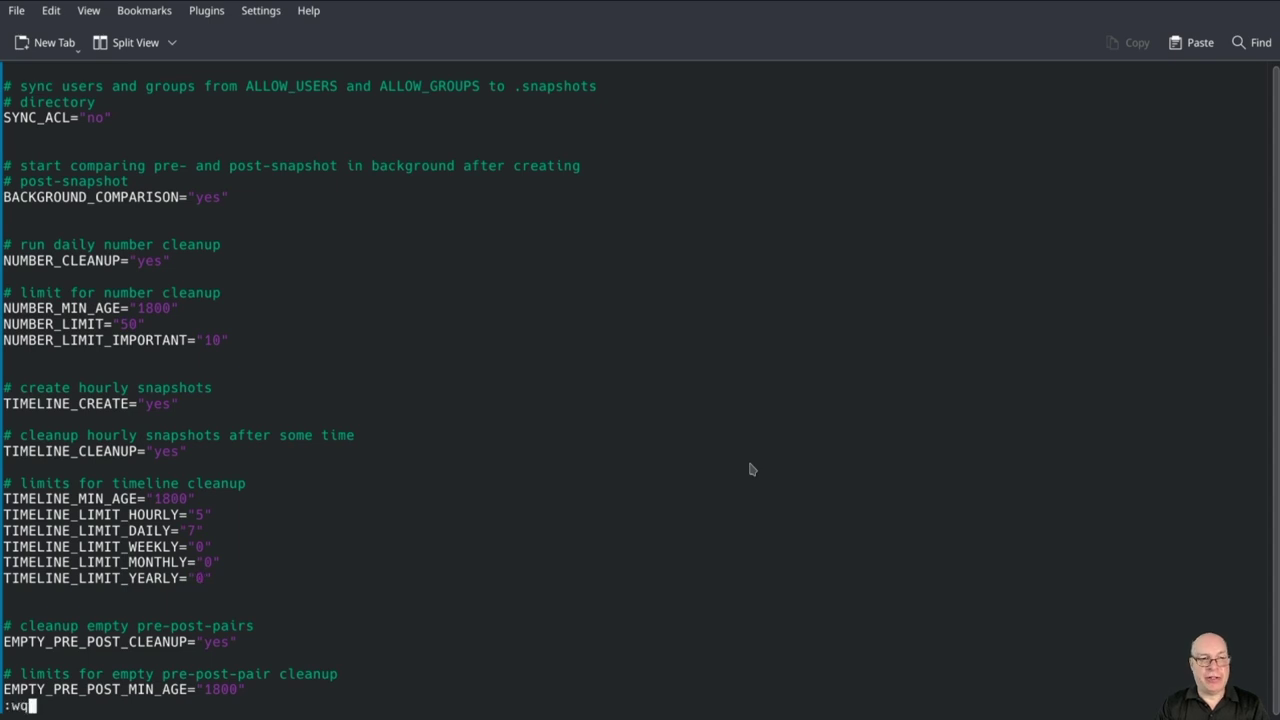
pyautogui.press('Return')
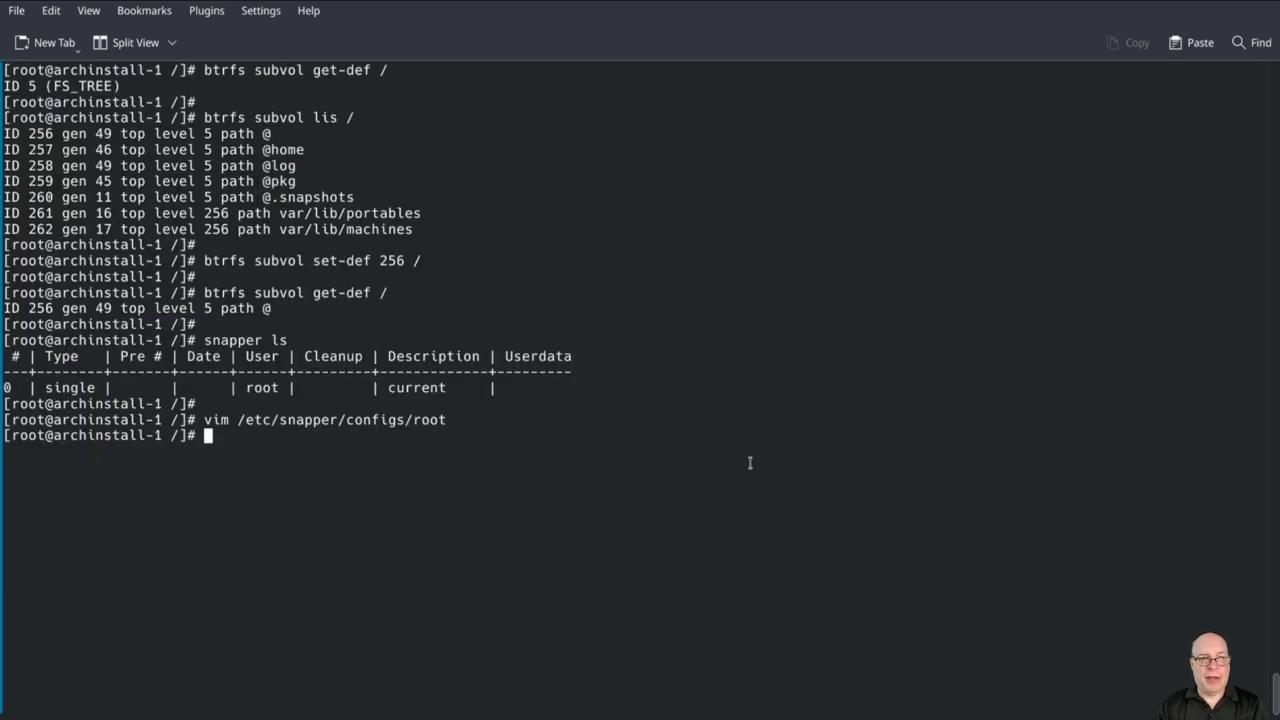
# Step: Give the wheel group ownership of the snapshots directory recursively with chown -R :wheel /.snapshots/
pyautogui.press('Return')
pyautogui.write('chown -R :')
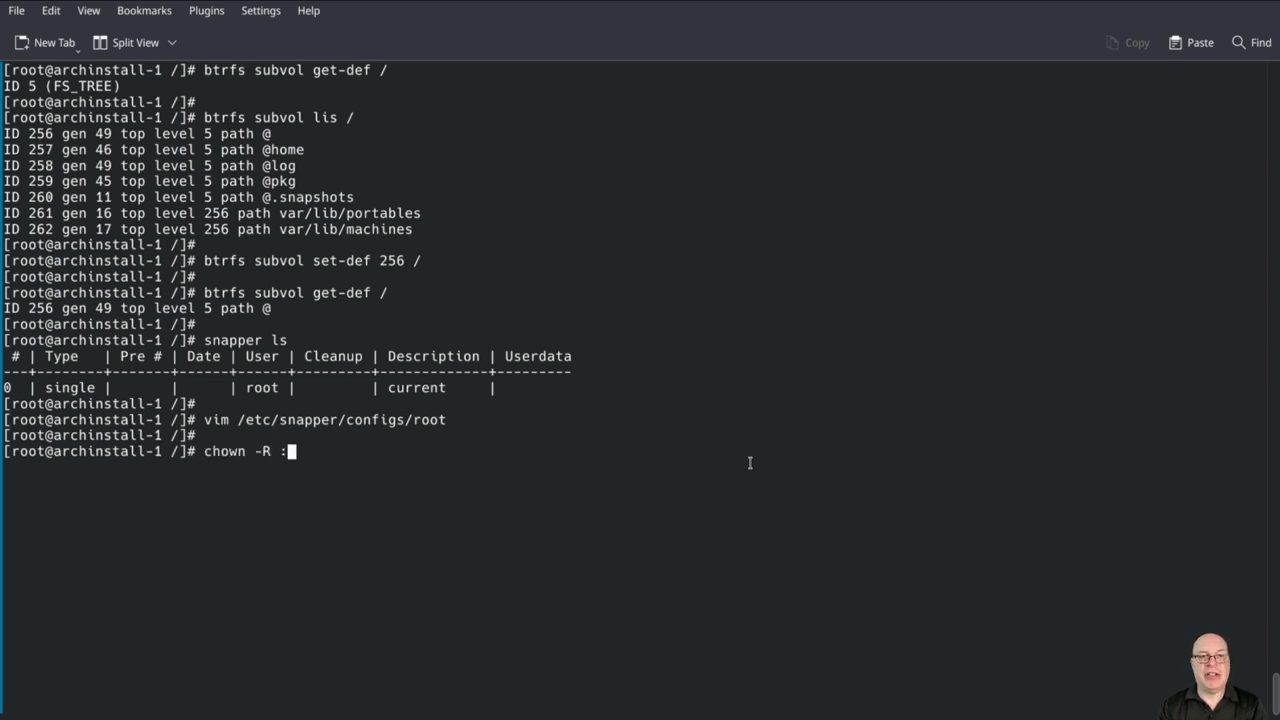
pyautogui.write('wheel /.snap')
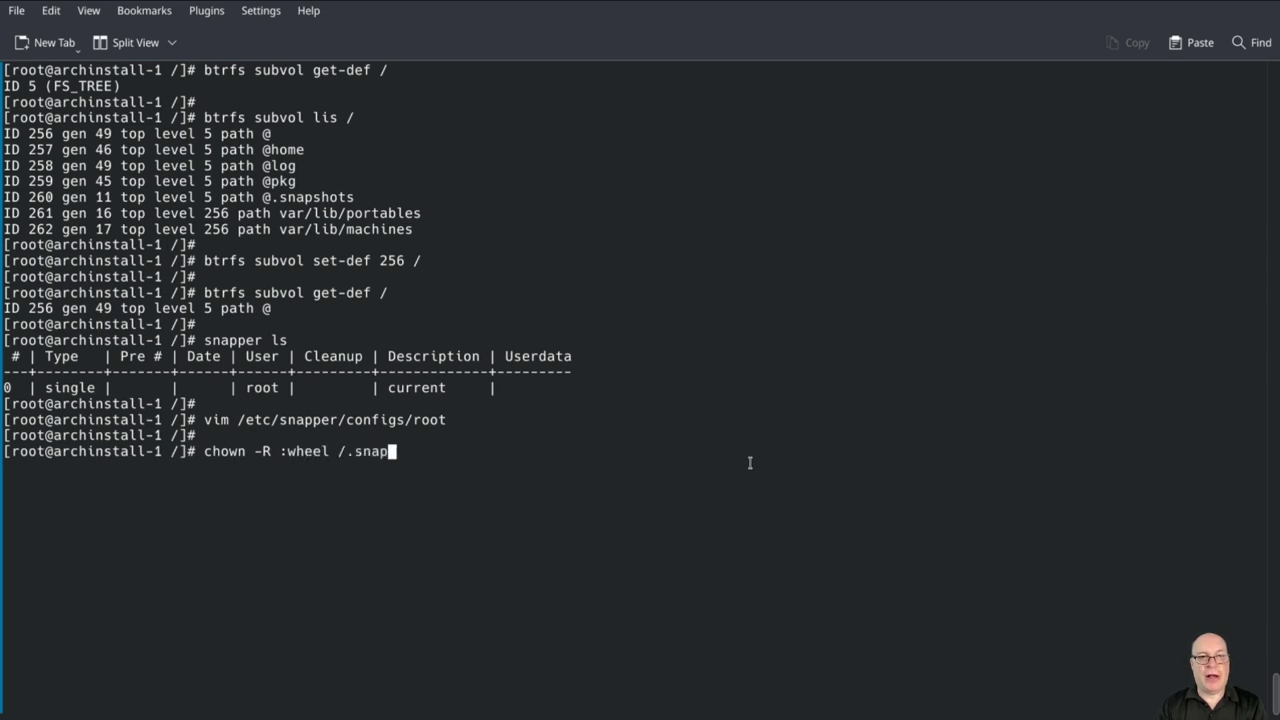
pyautogui.press('Tab')
pyautogui.press('Return')
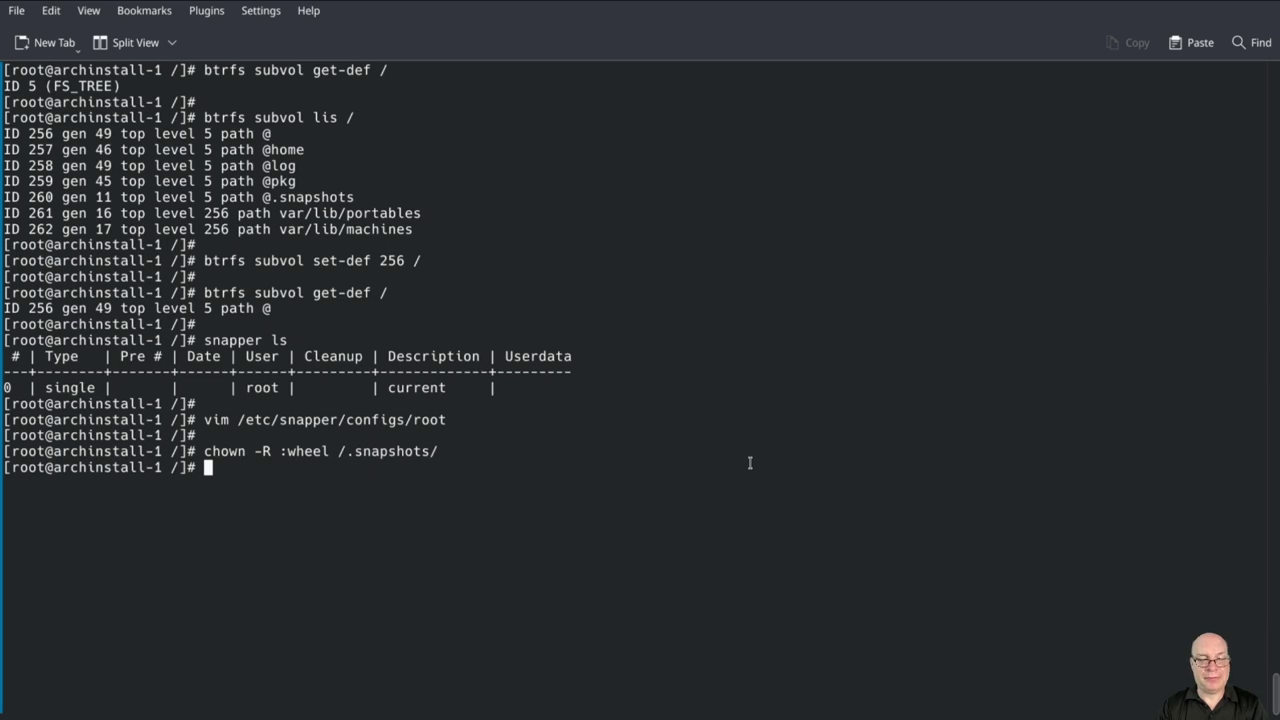
# Step: Exit the root shell and list the Snapper snapshots as the regular user with snapper ls
pyautogui.write('exit')
pyautogui.press('Return')
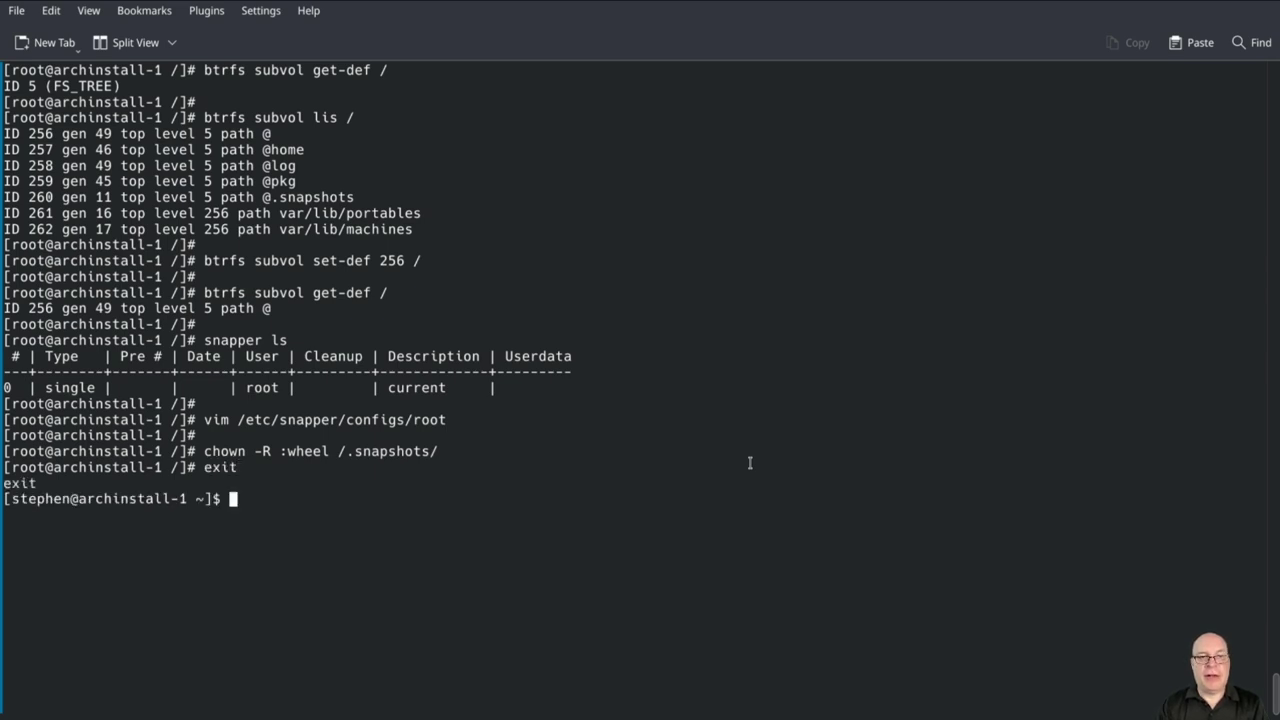
pyautogui.write('snapper ls')
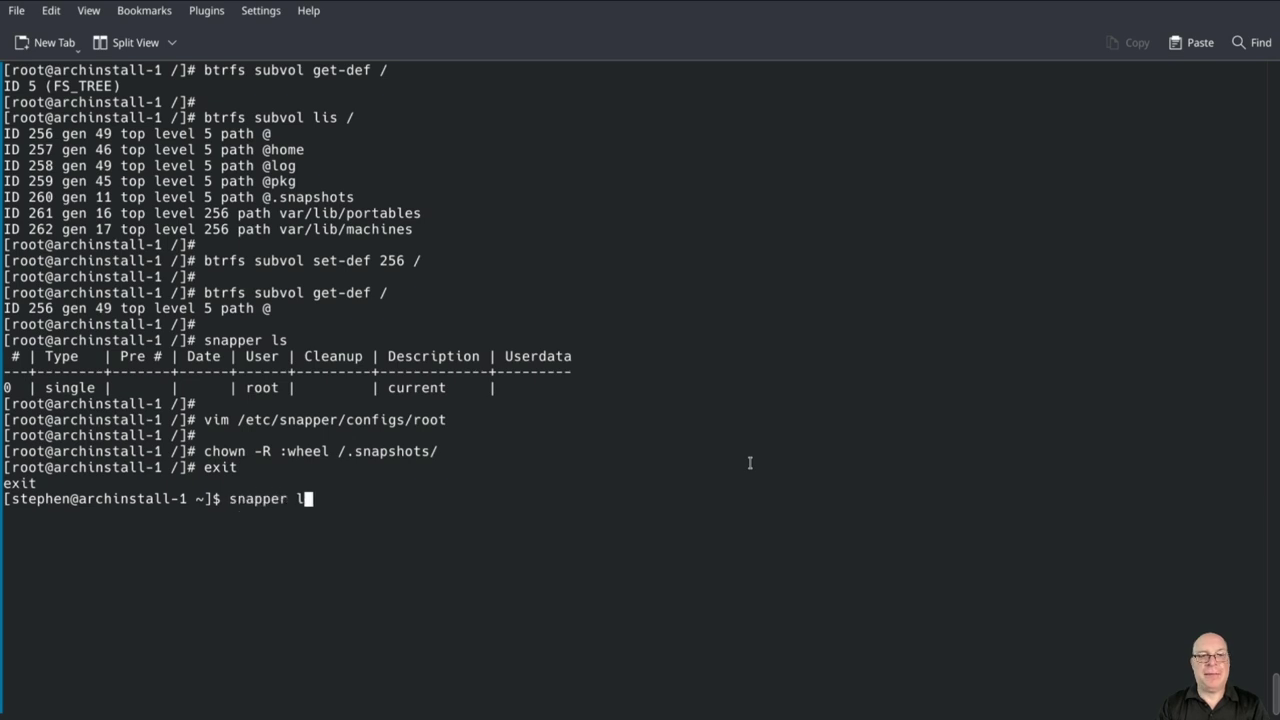
pyautogui.press('Return')
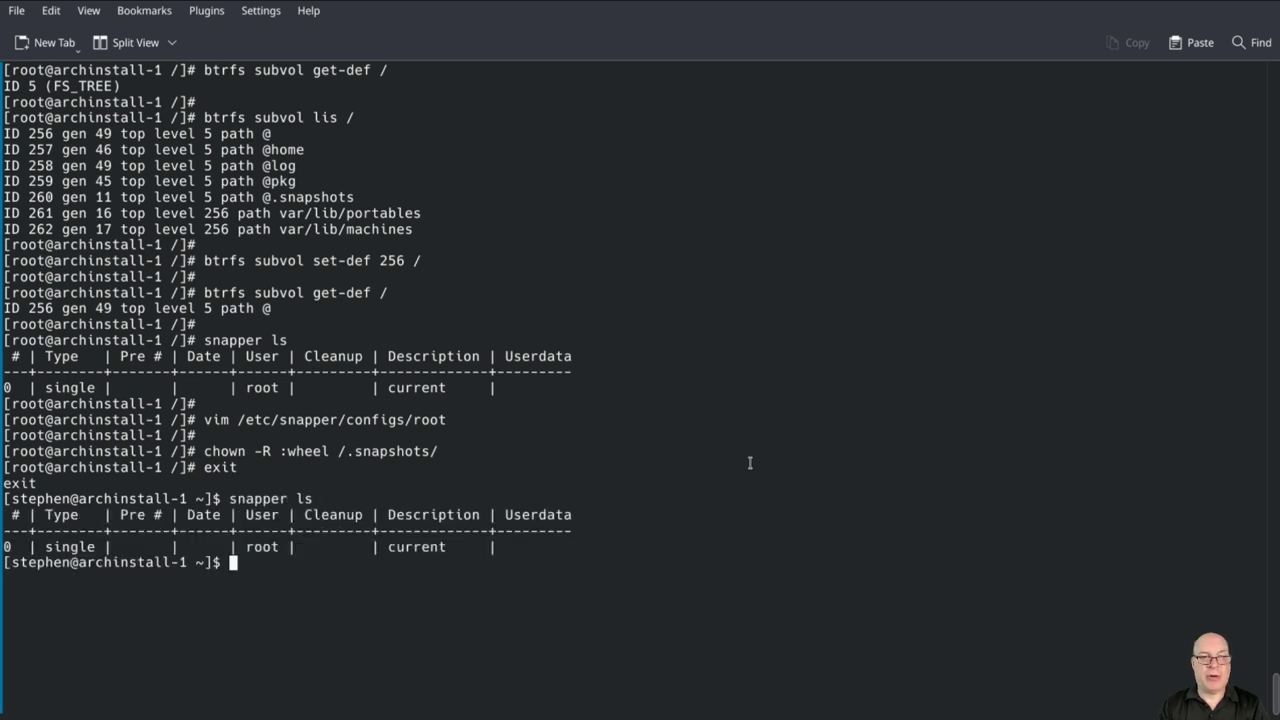
# Step: Run id to check the regular user's membership in the wheel group
pyautogui.write('id')
pyautogui.press('Return')
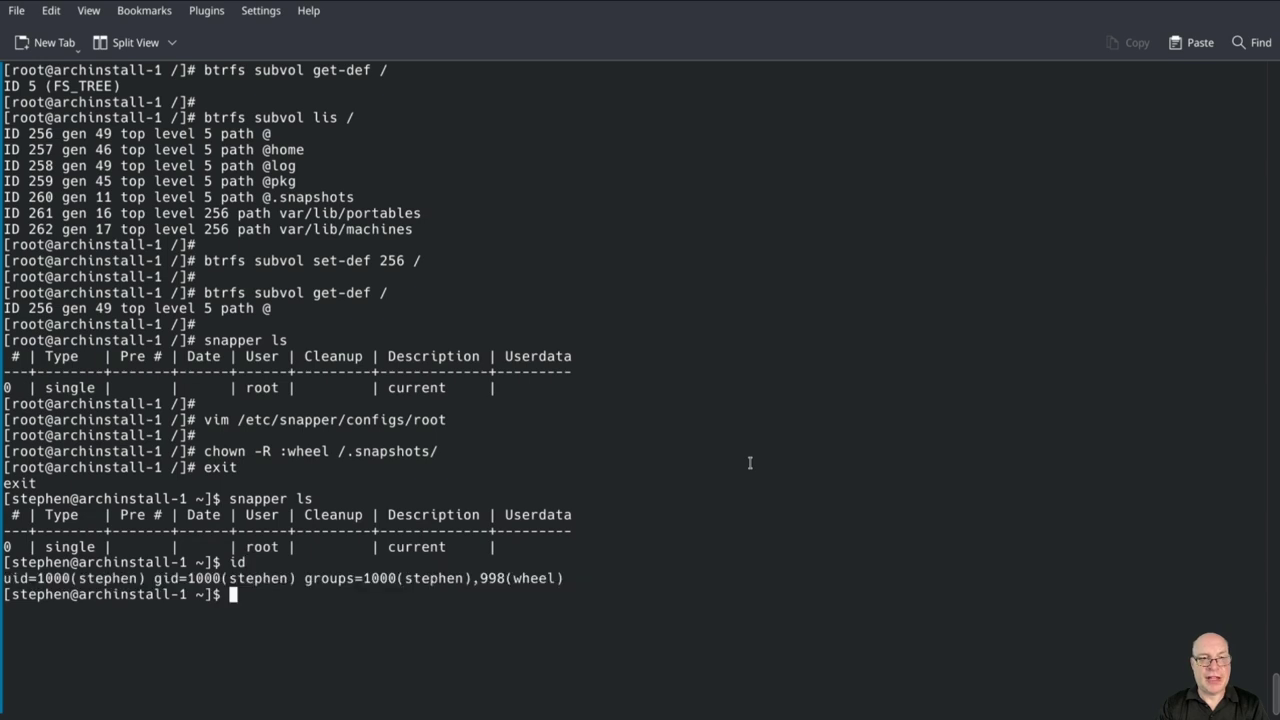
pyautogui.doubleClick(530, 580)
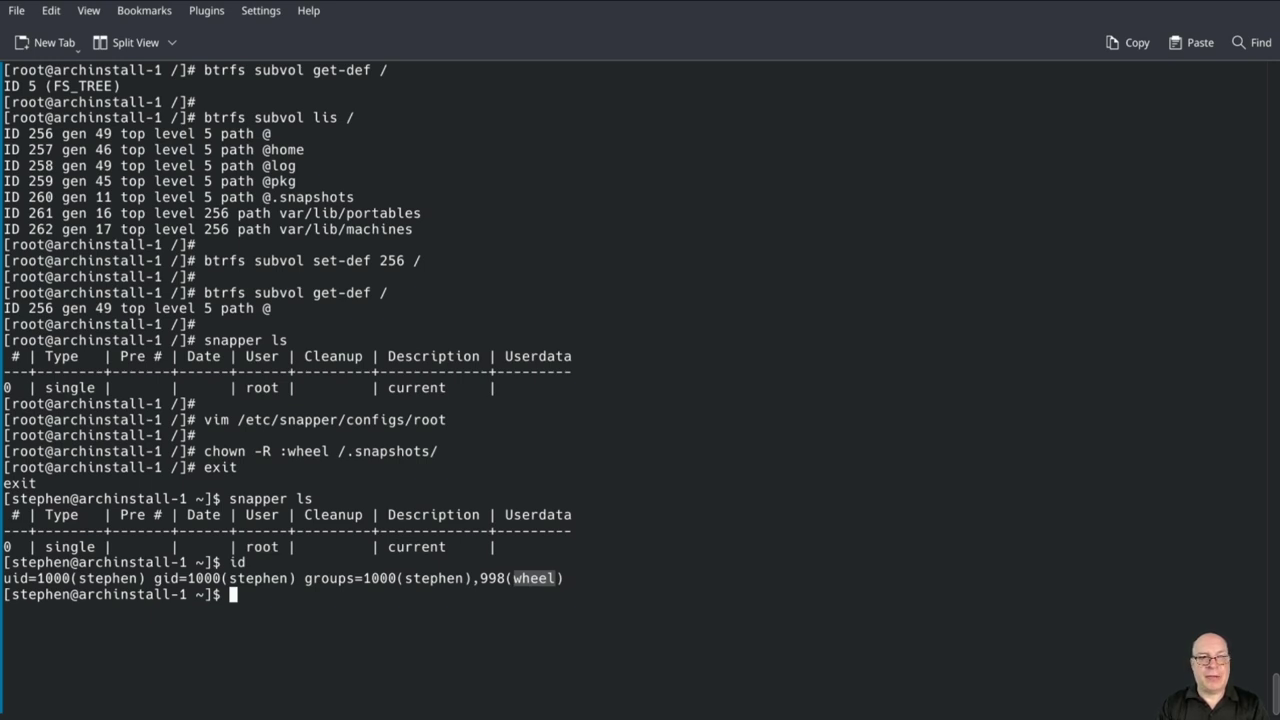
# Step: Clear the terminal and list the Snapper configurations with snapper list-configs
pyautogui.hotkey('ctrl', 'l')
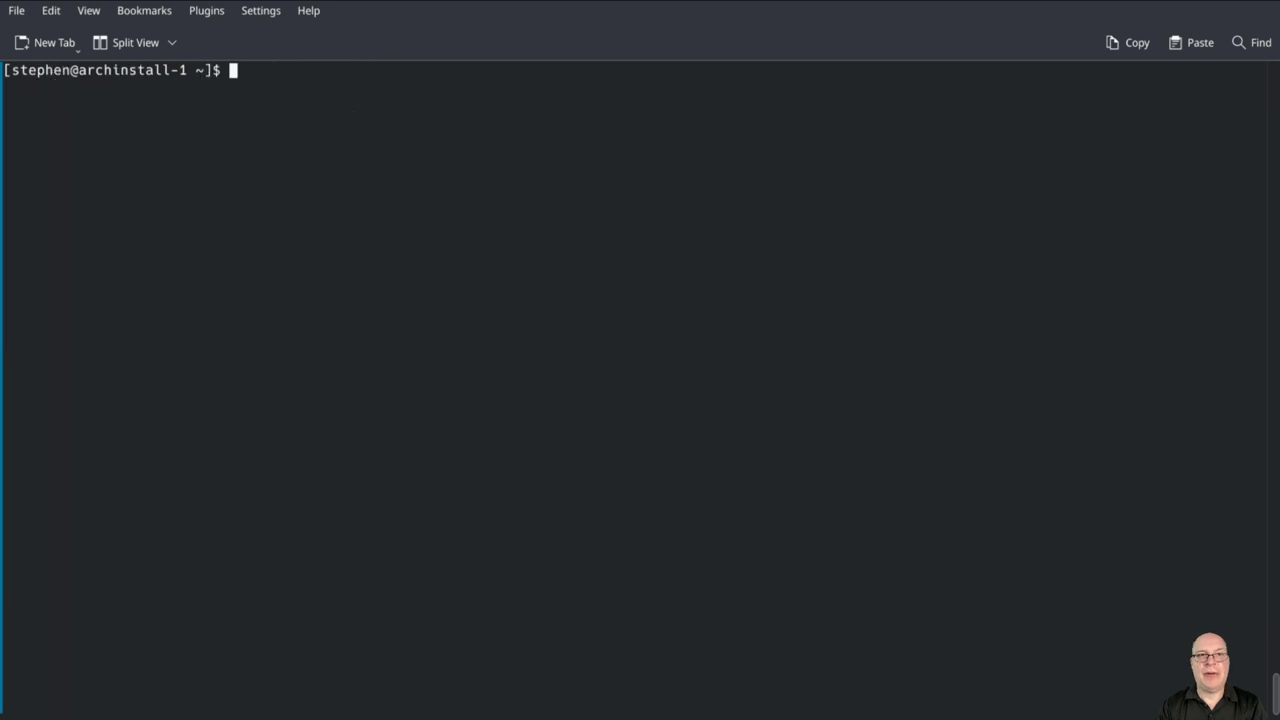
pyautogui.write('snapp')
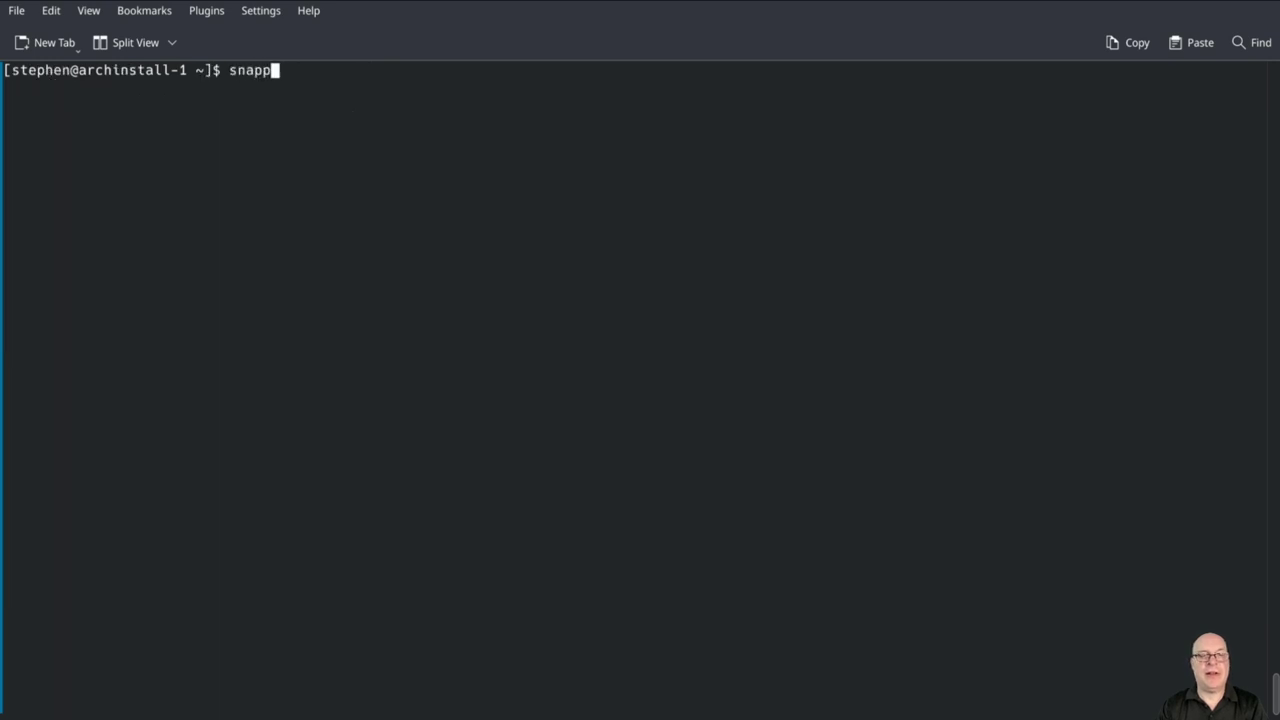
pyautogui.write('er list')
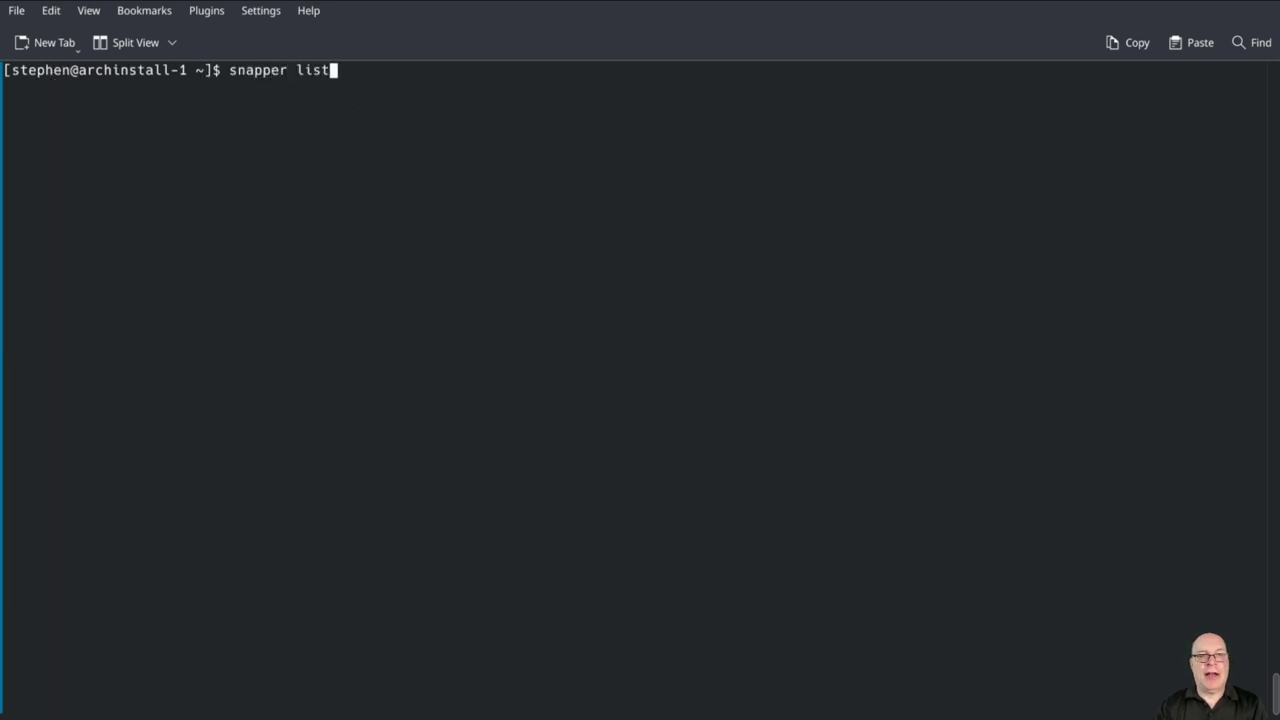
pyautogui.write('-configs')
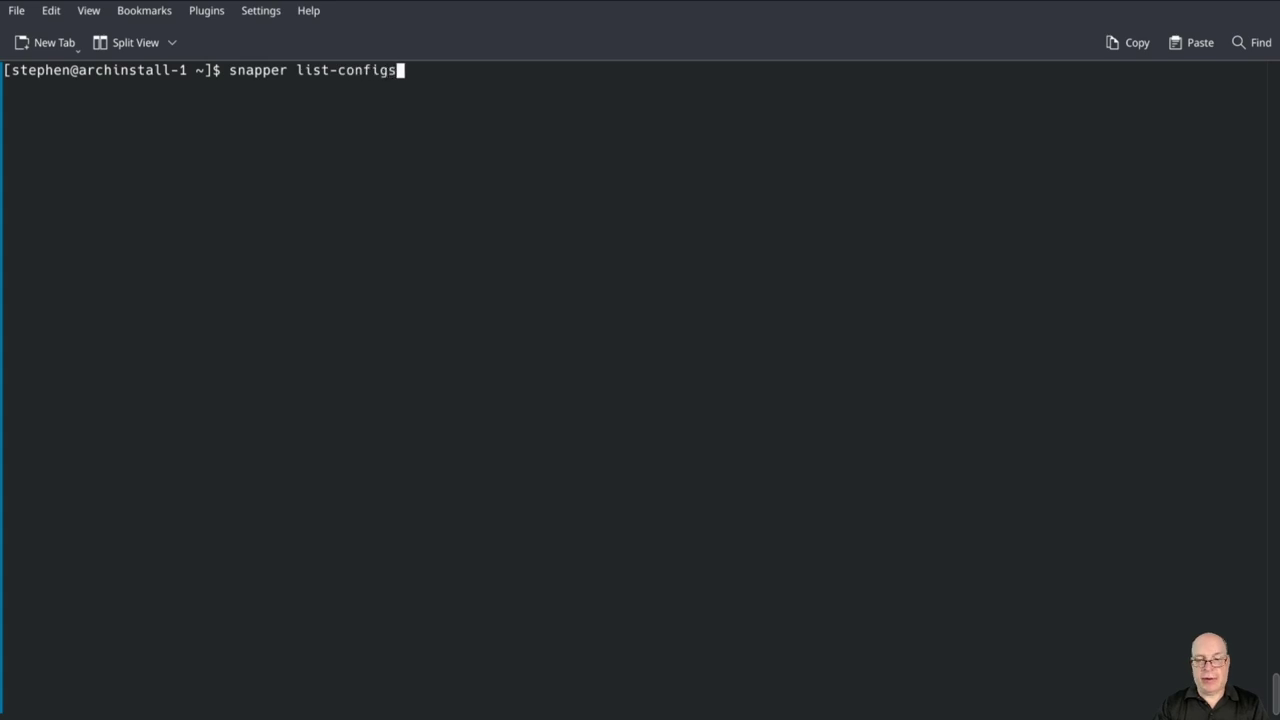
pyautogui.press('Return')
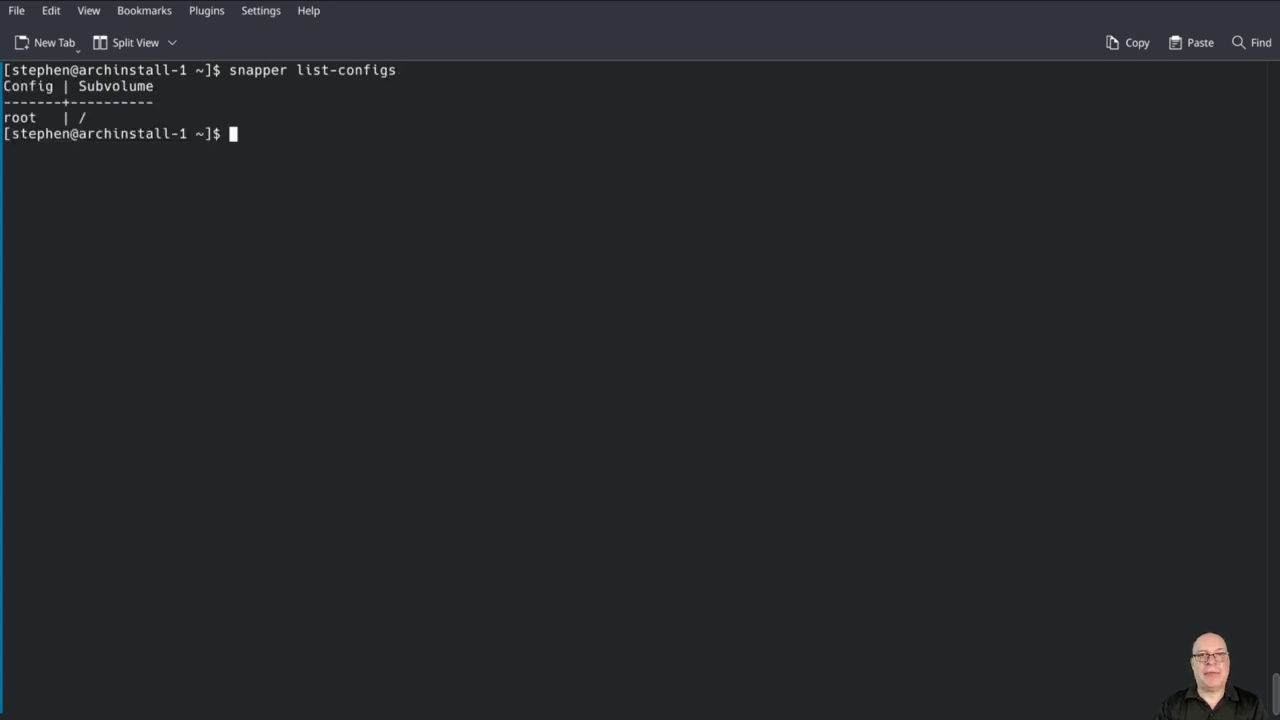
pyautogui.doubleClick(22, 121)
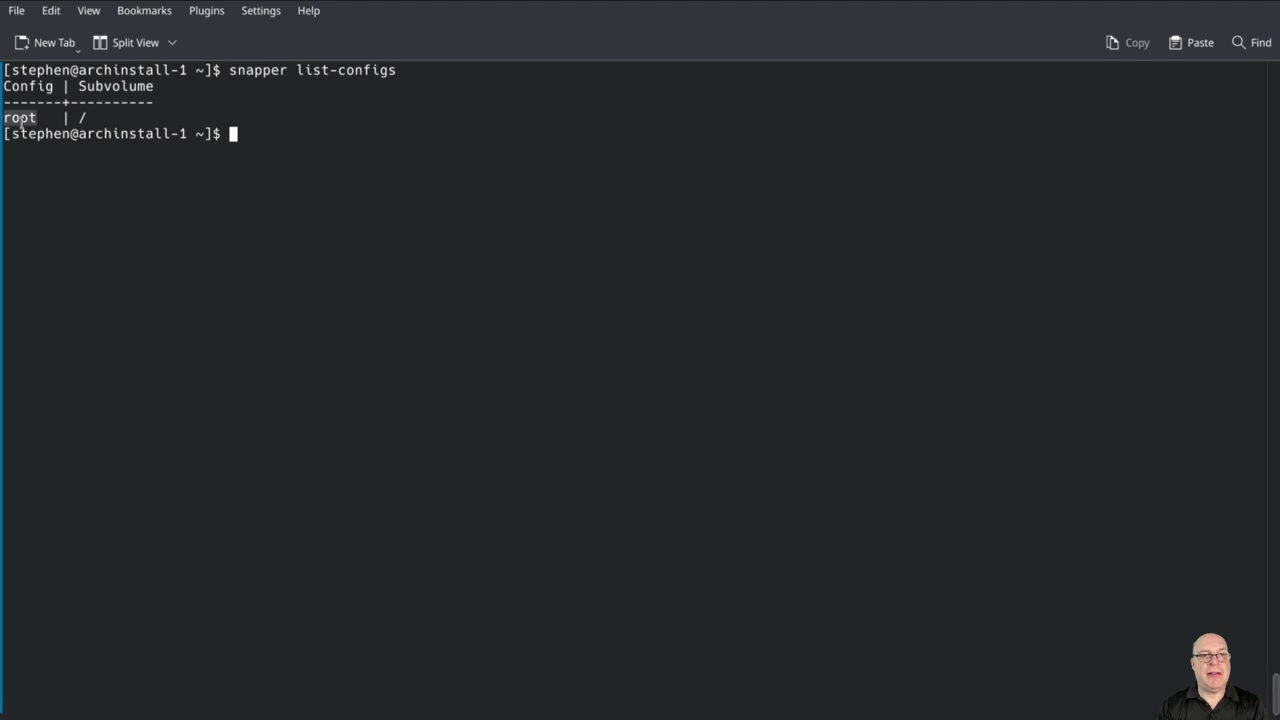
pyautogui.click(742, 316)
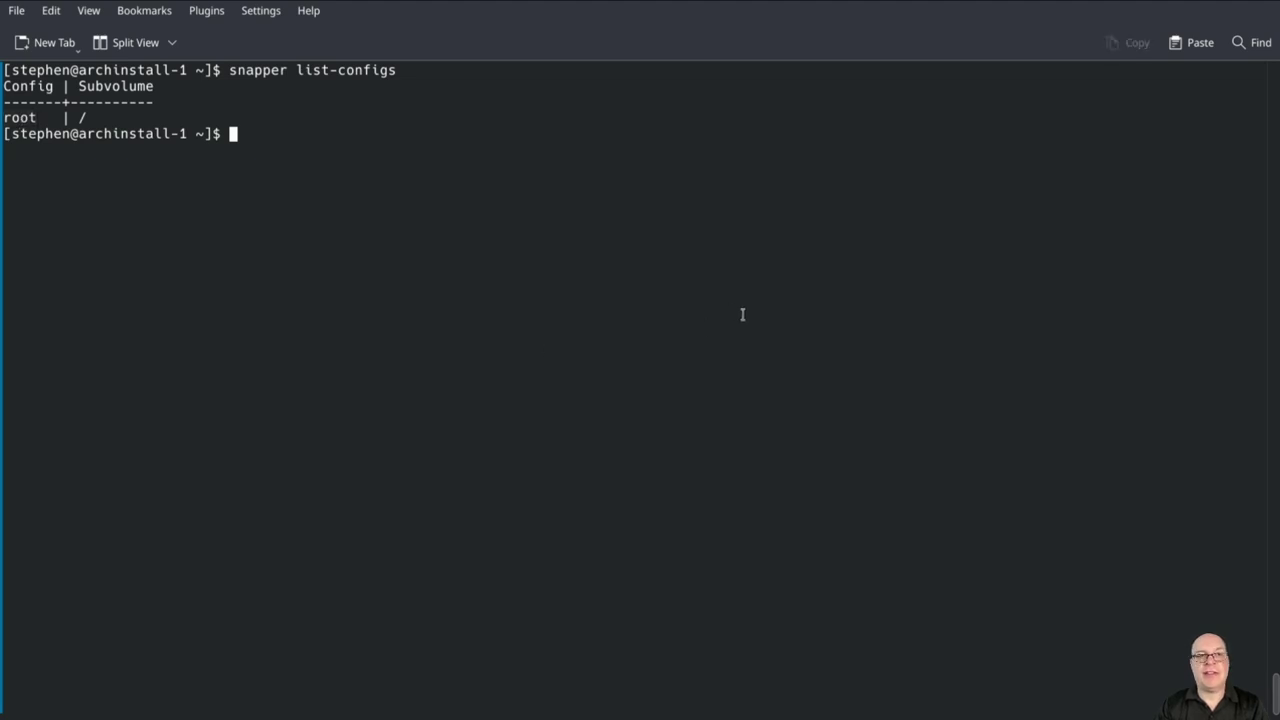
# Step: Display the Snapper root configuration's settings with snapper get-config
pyautogui.write('snapp')
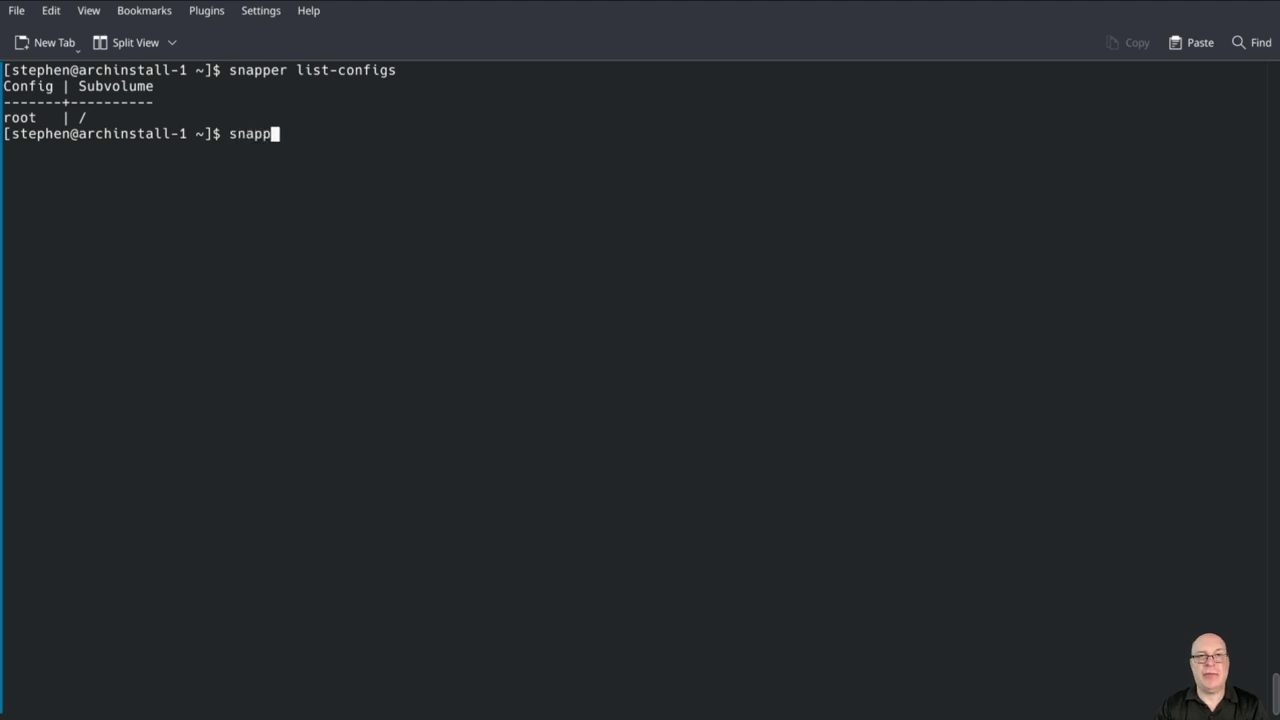
pyautogui.write('er get-config')
pyautogui.press('Return')
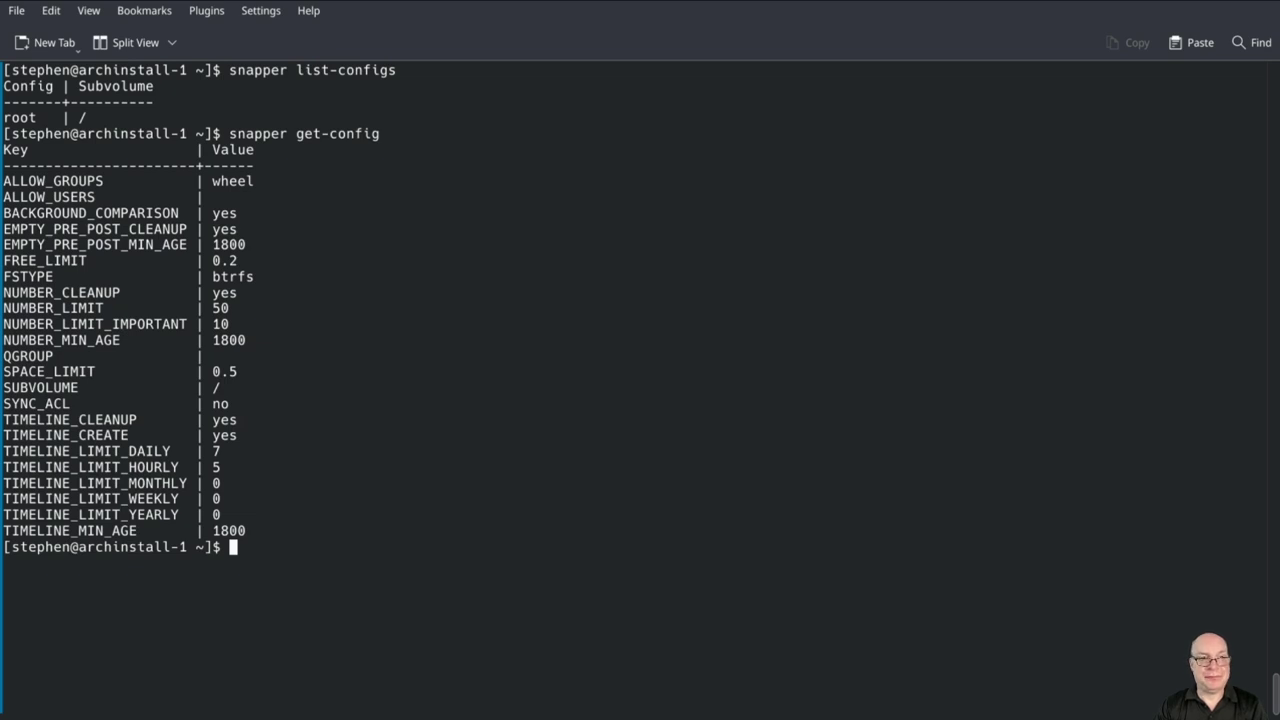
# Step: Clear the terminal and open a root shell with sudo -s, authenticating with the account password
pyautogui.hotkey('ctrl', 'l')
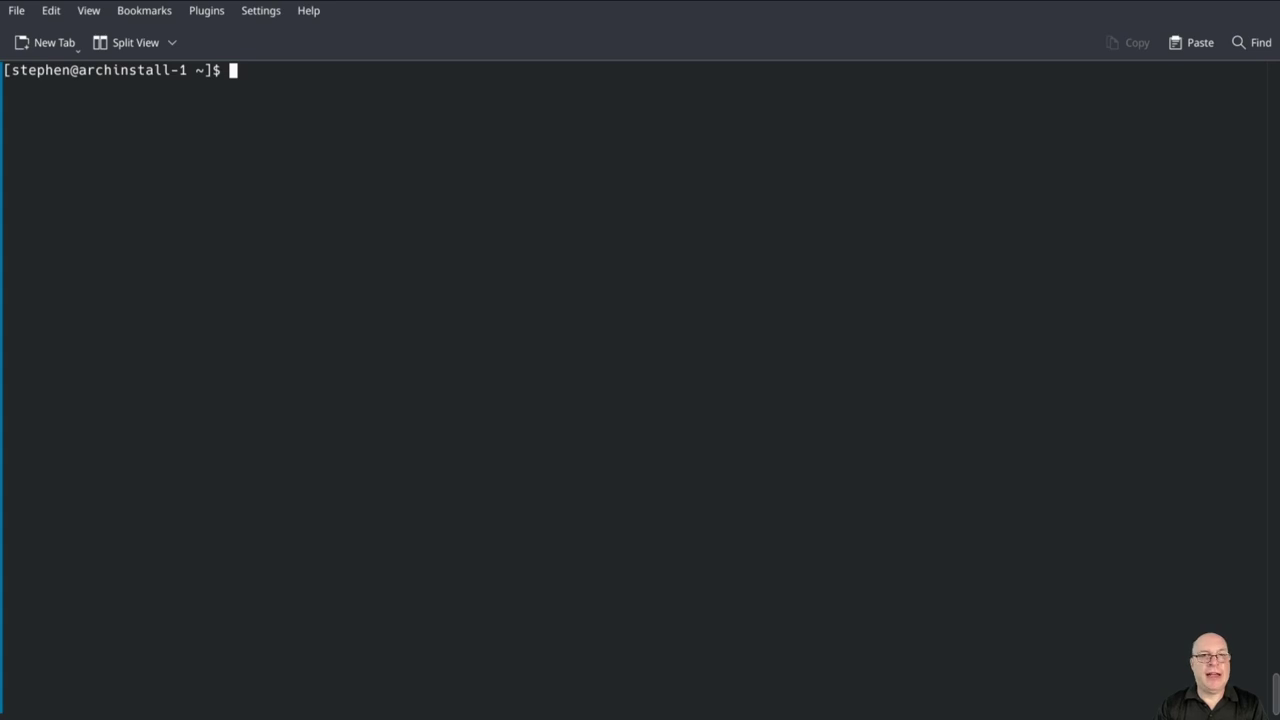
pyautogui.write('sudo -s')
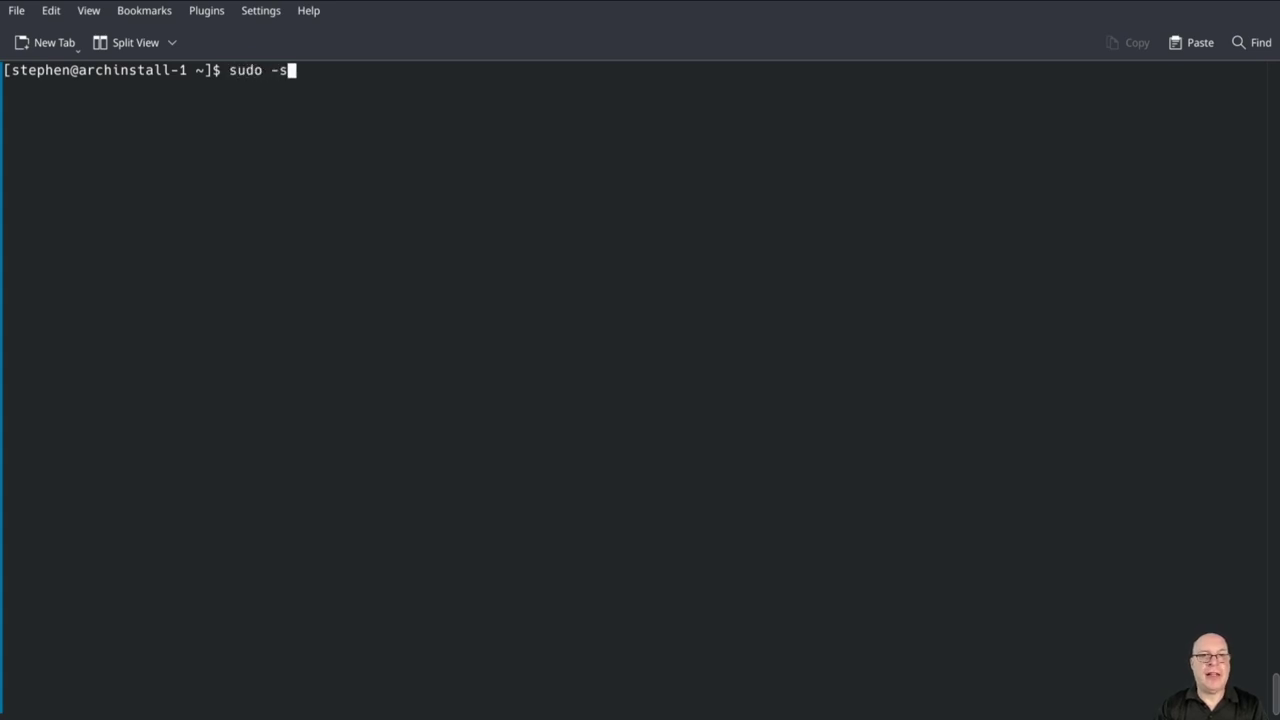
pyautogui.press('Return')
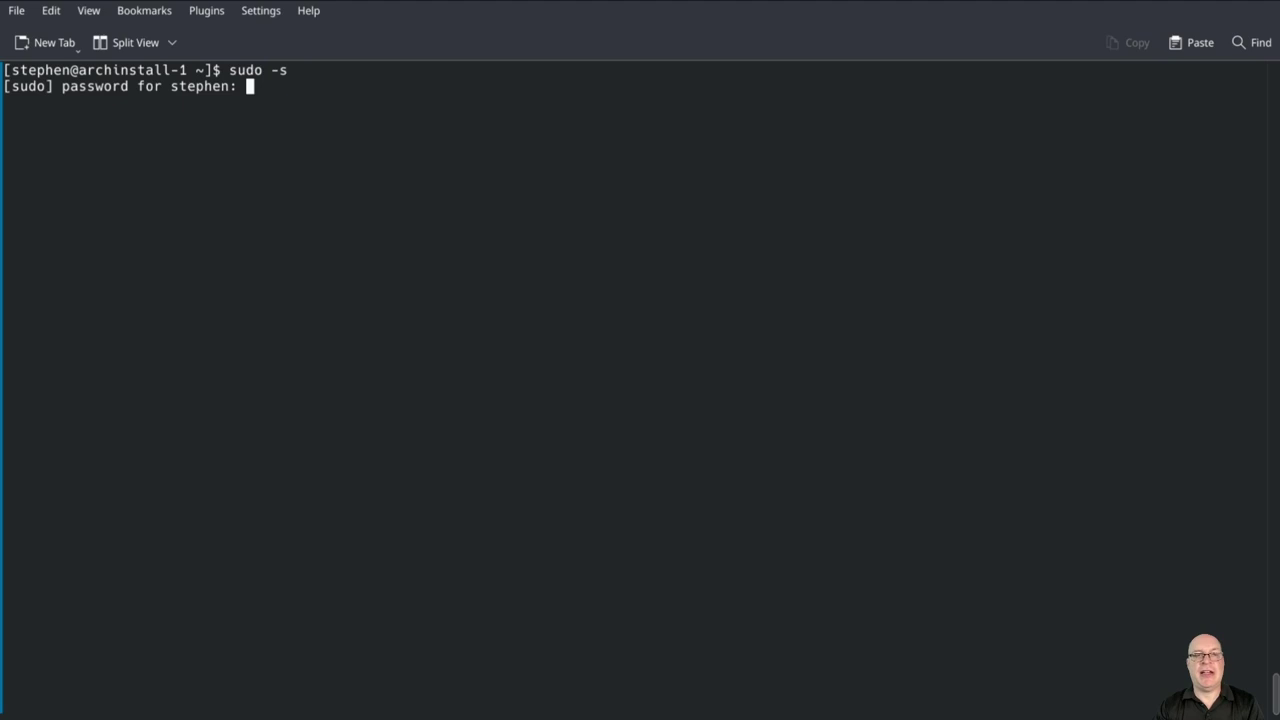
pyautogui.press('Return')
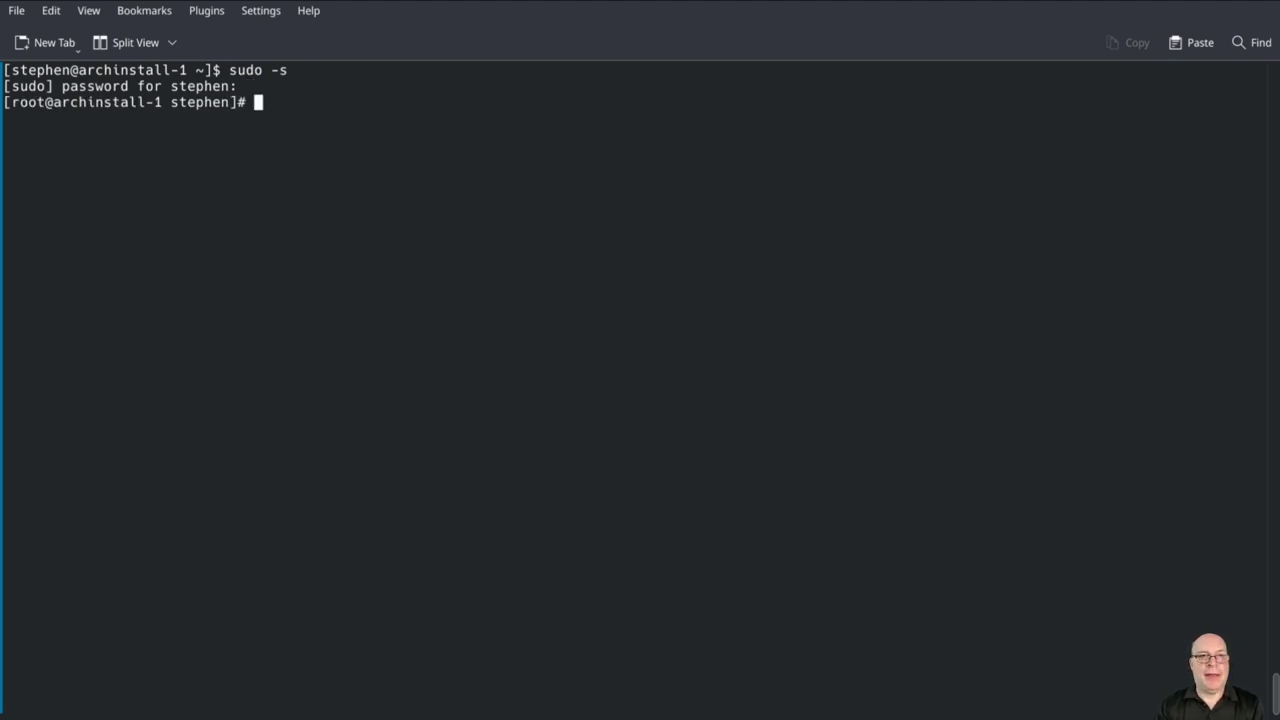
# Step: Enable and immediately start the grub-btrfs.path unit with systemctl enable --now
pyautogui.write('systemctl enable ')
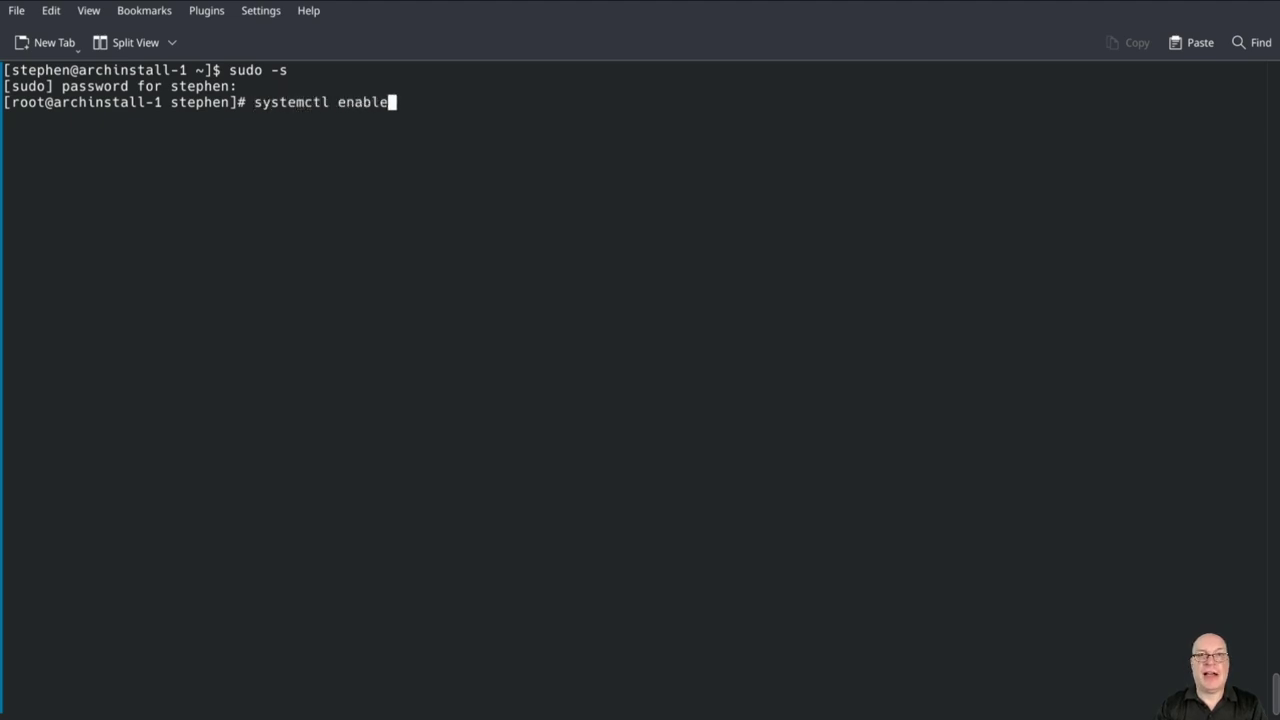
pyautogui.write('--now')
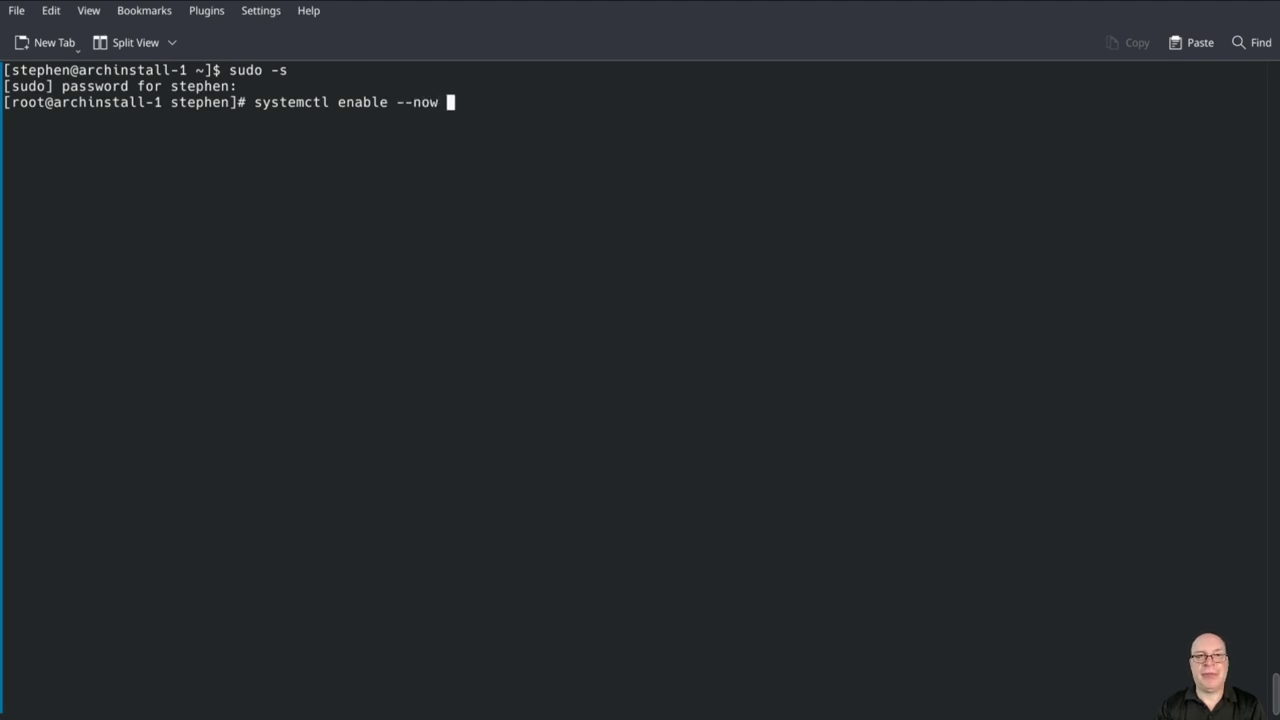
pyautogui.write(' grub')
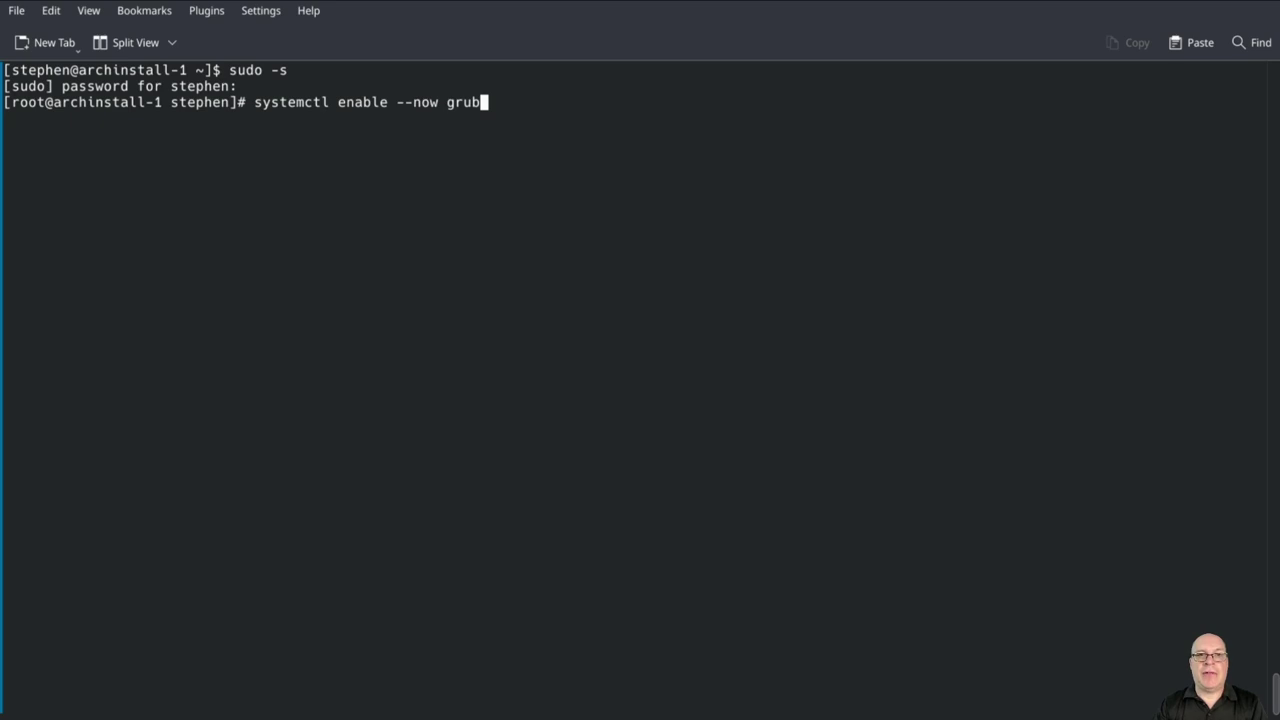
pyautogui.write('-btrfs')
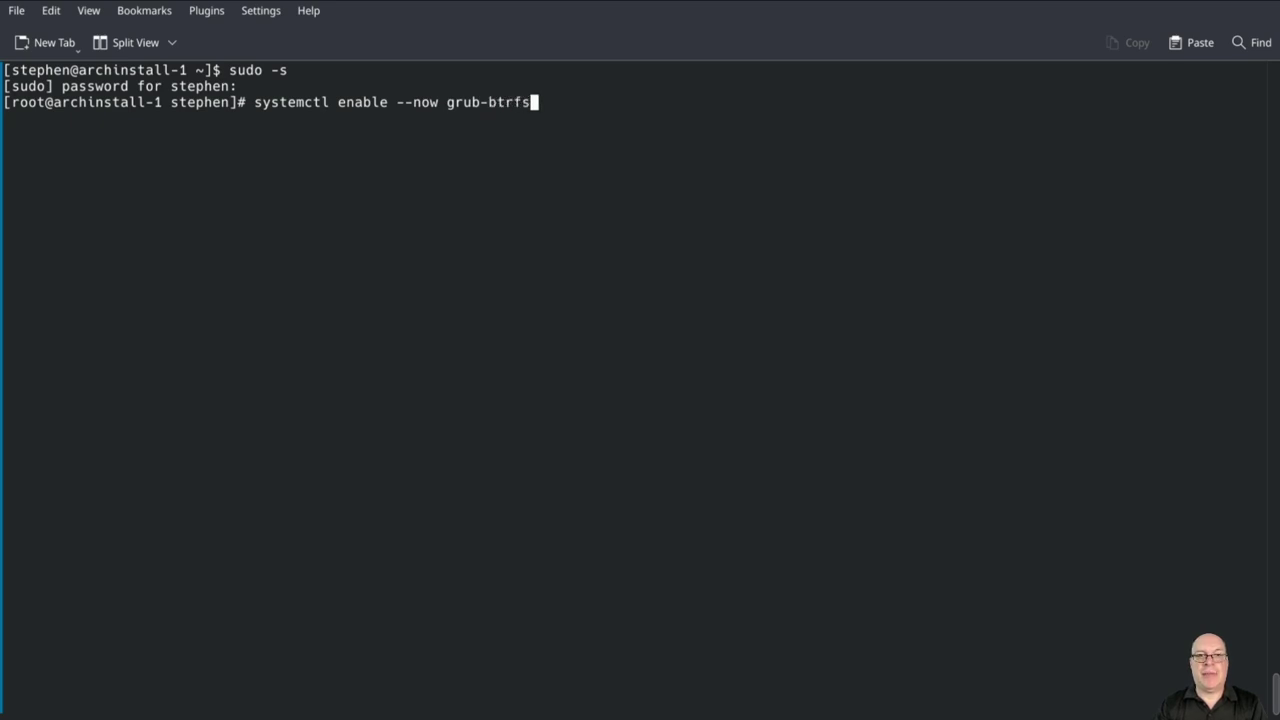
pyautogui.write('.path')
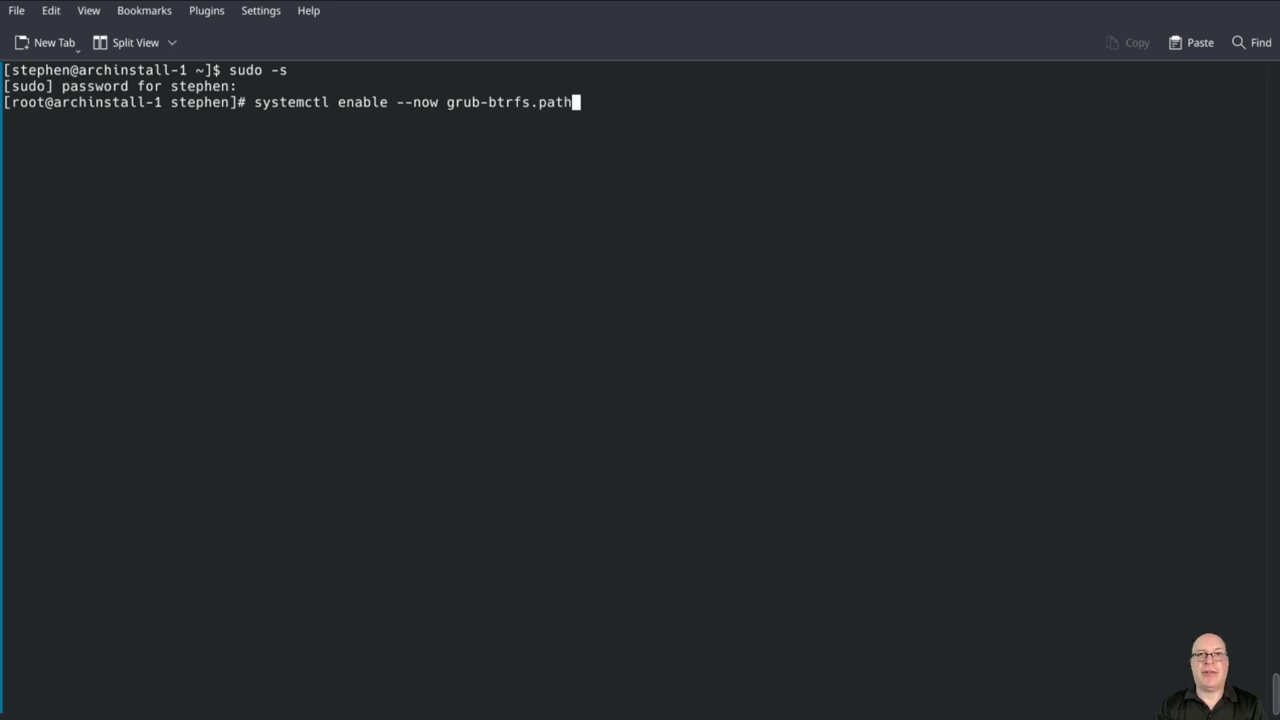
pyautogui.press('Return')
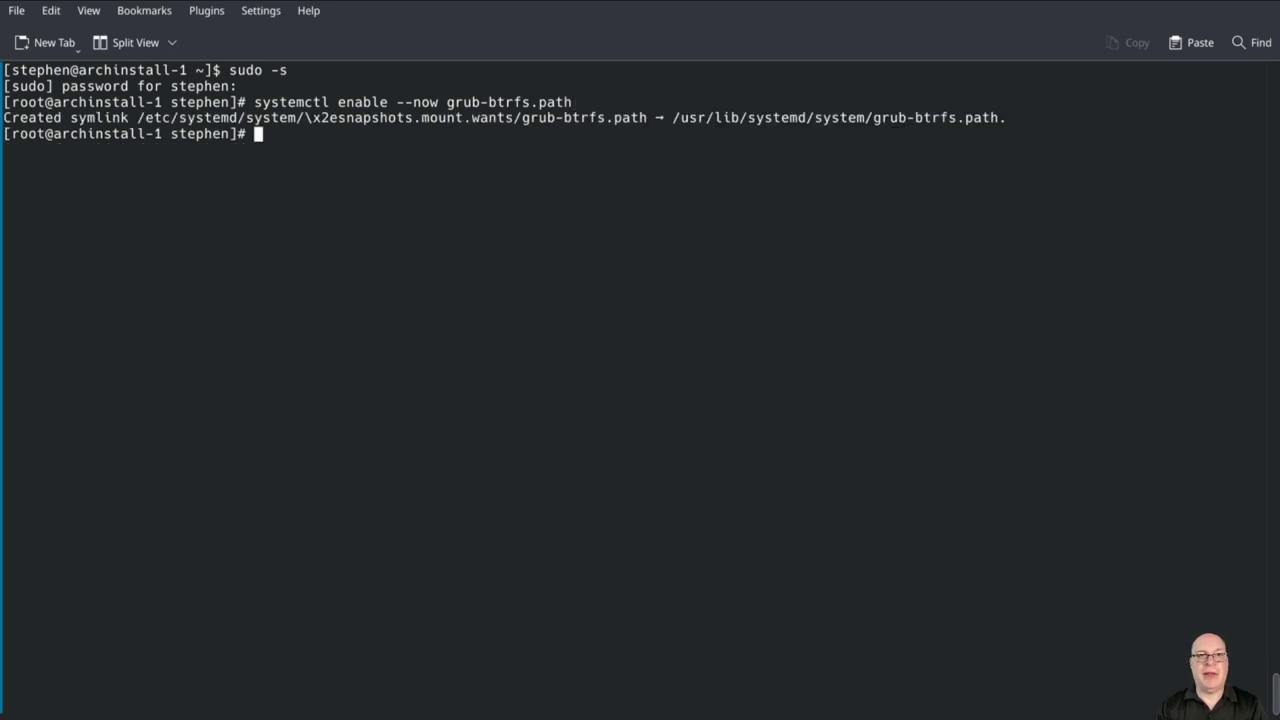
pyautogui.press('Return')
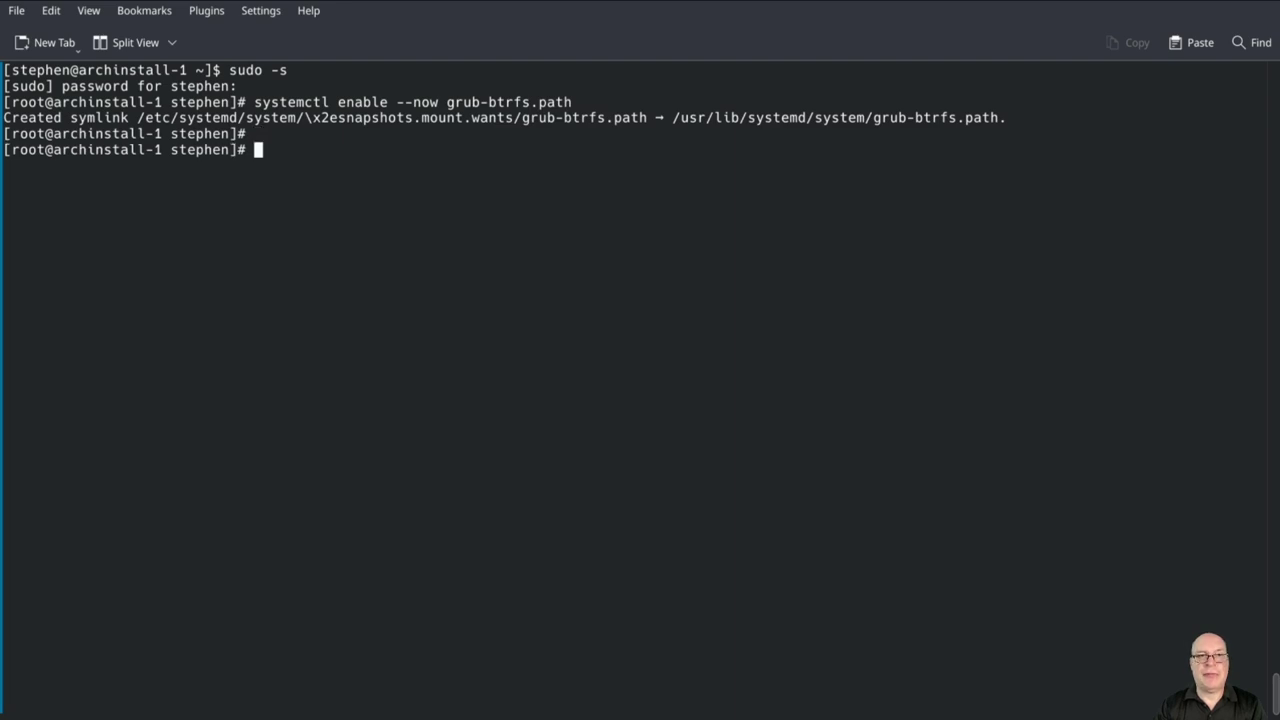
# Step: Regenerate the GRUB configuration at /boot/grub/grub.cfg with grub-mkconfig -o and check its snapshot detection output
pyautogui.write('grub')
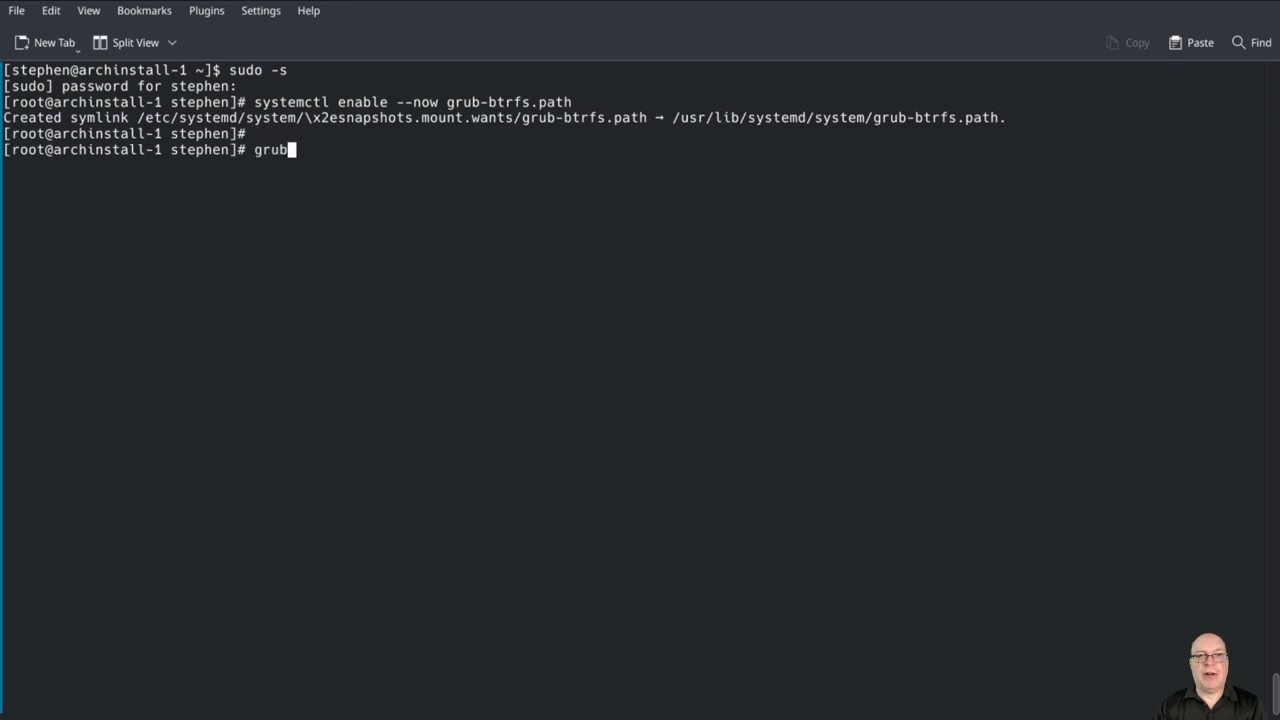
pyautogui.write('-mkconfig')
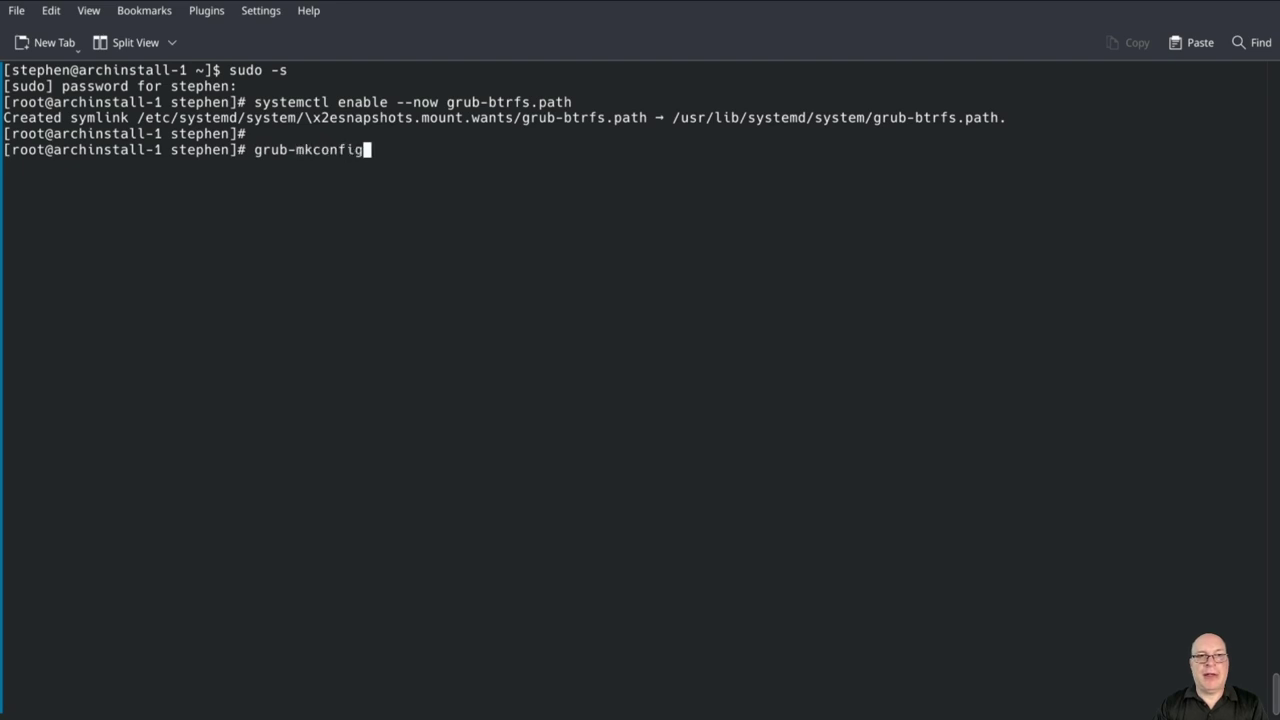
pyautogui.write(' -o /boot/grub/gru')
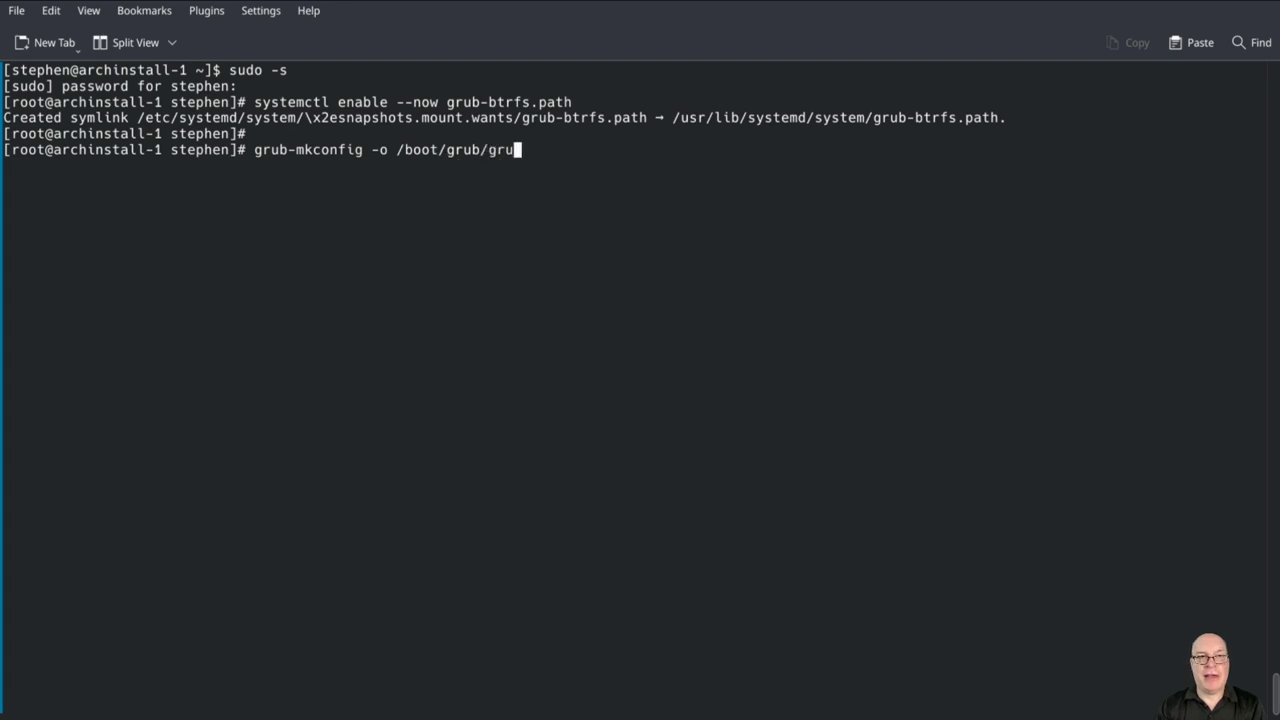
pyautogui.write('b.cfg')
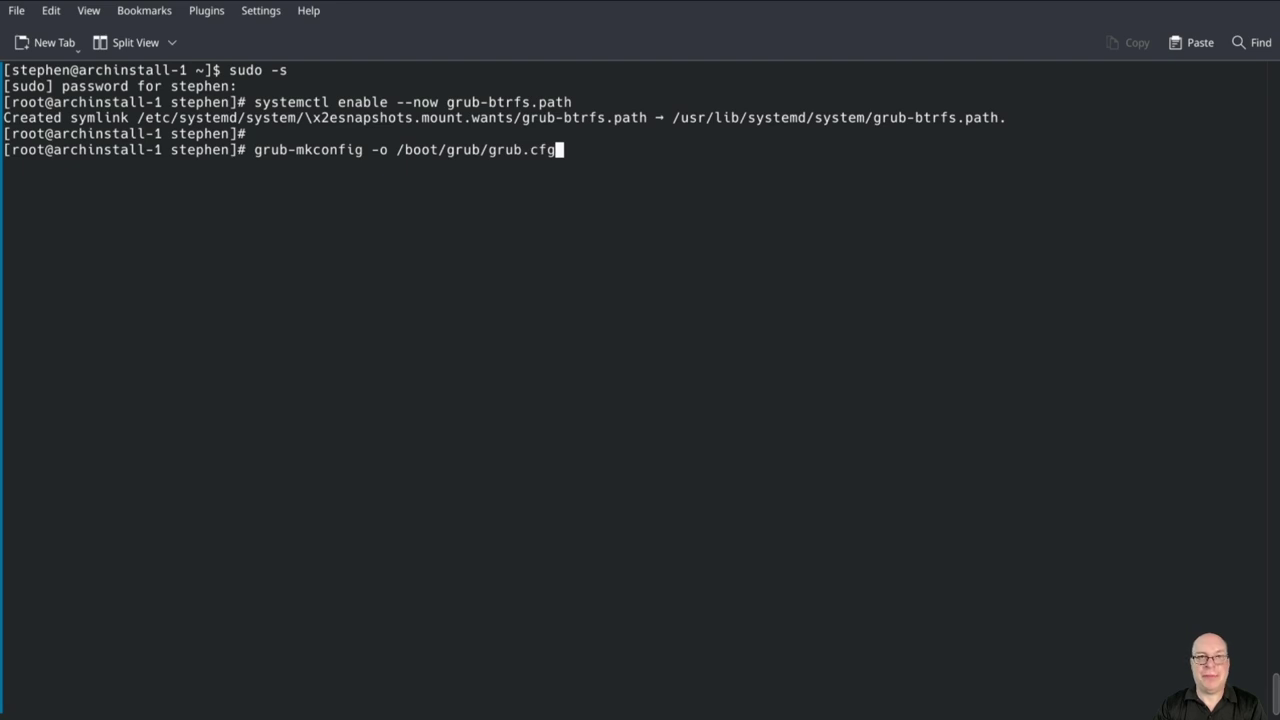
pyautogui.press('Return')
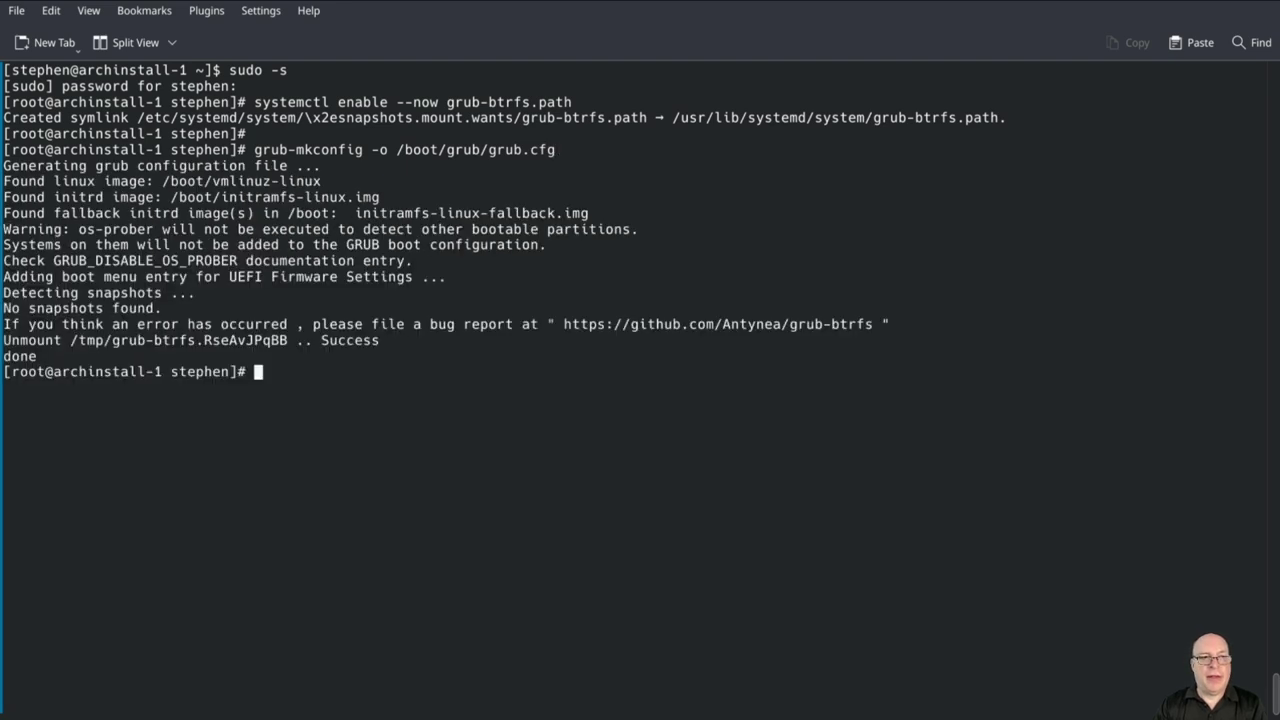
pyautogui.doubleClick(72, 308)
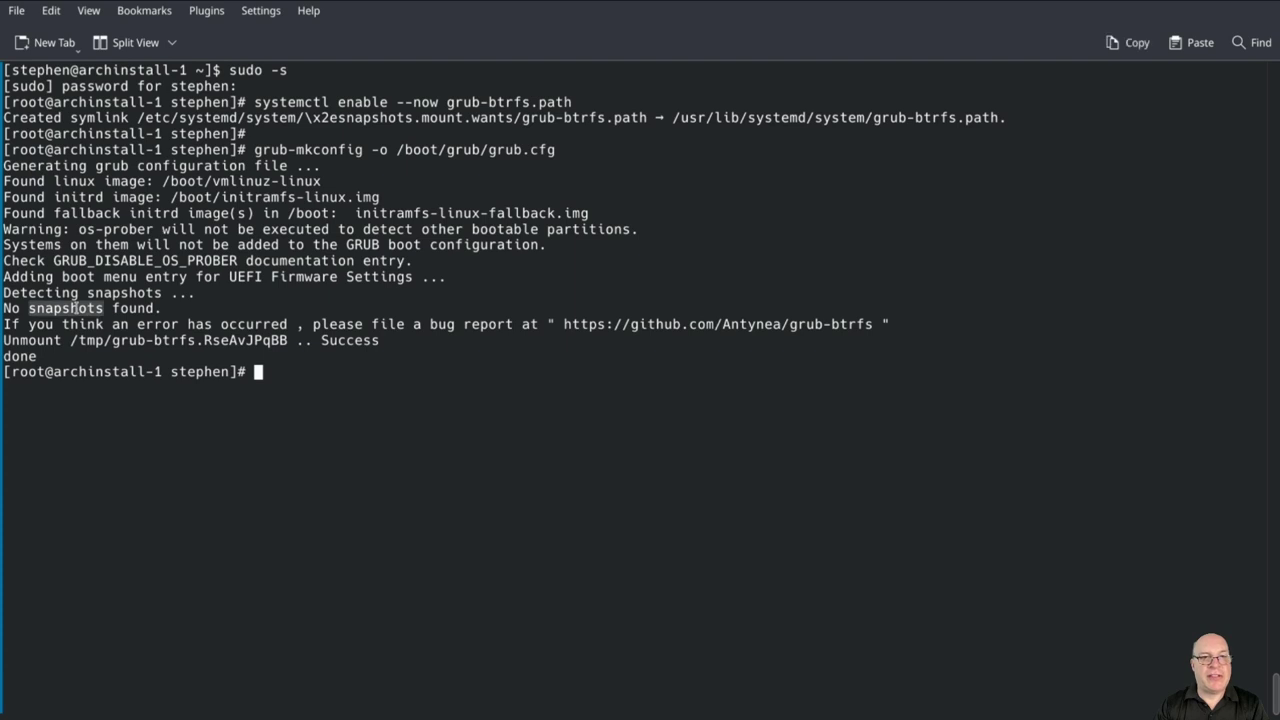
pyautogui.tripleClick(72, 308)
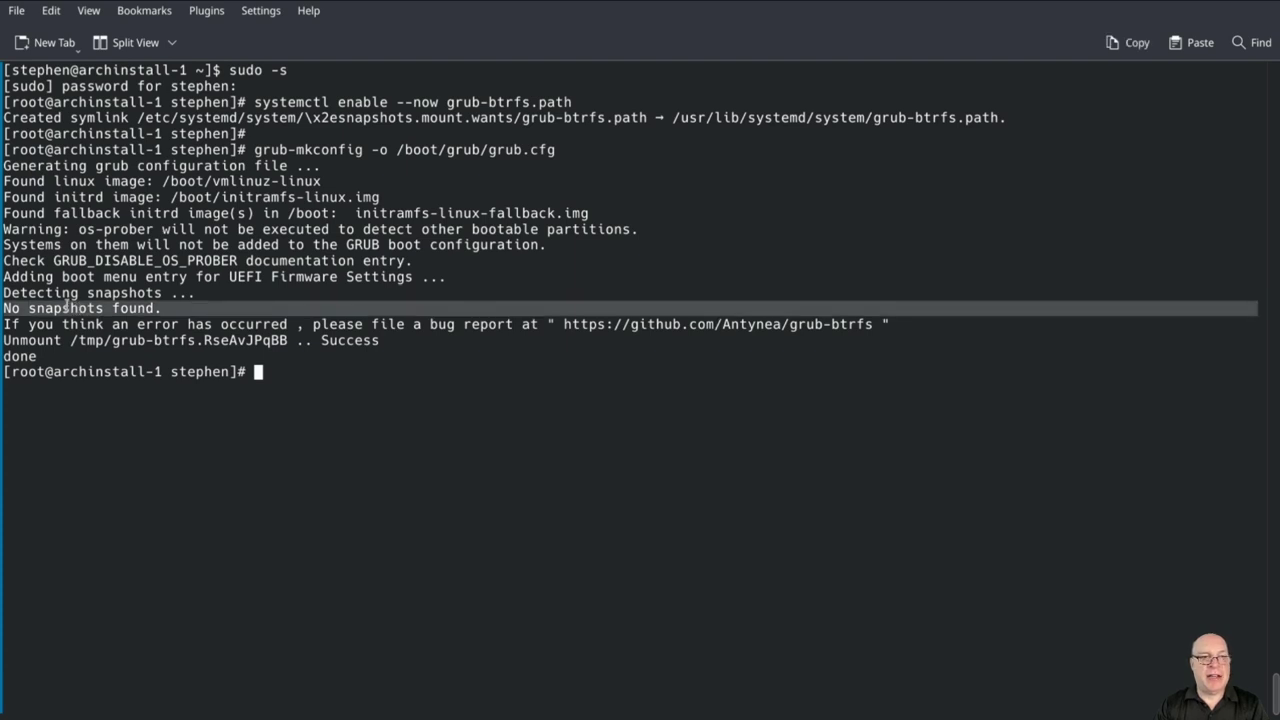
pyautogui.click(353, 343)
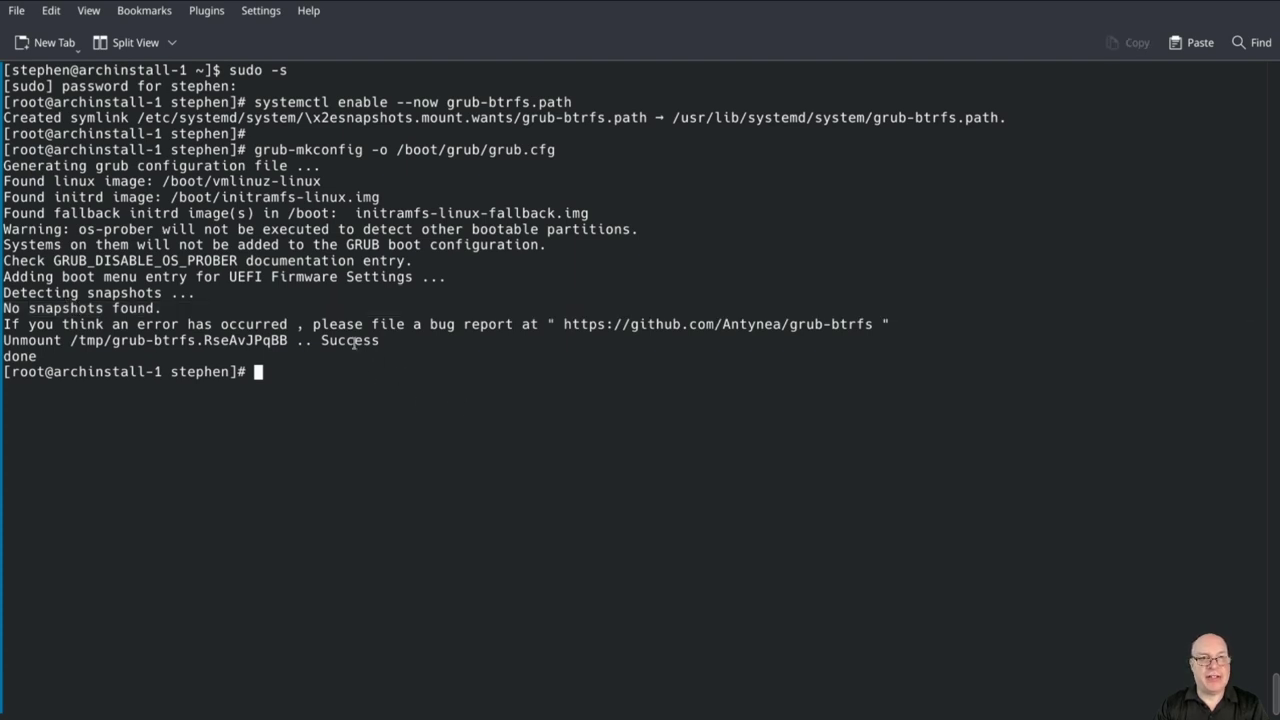
pyautogui.doubleClick(353, 343)
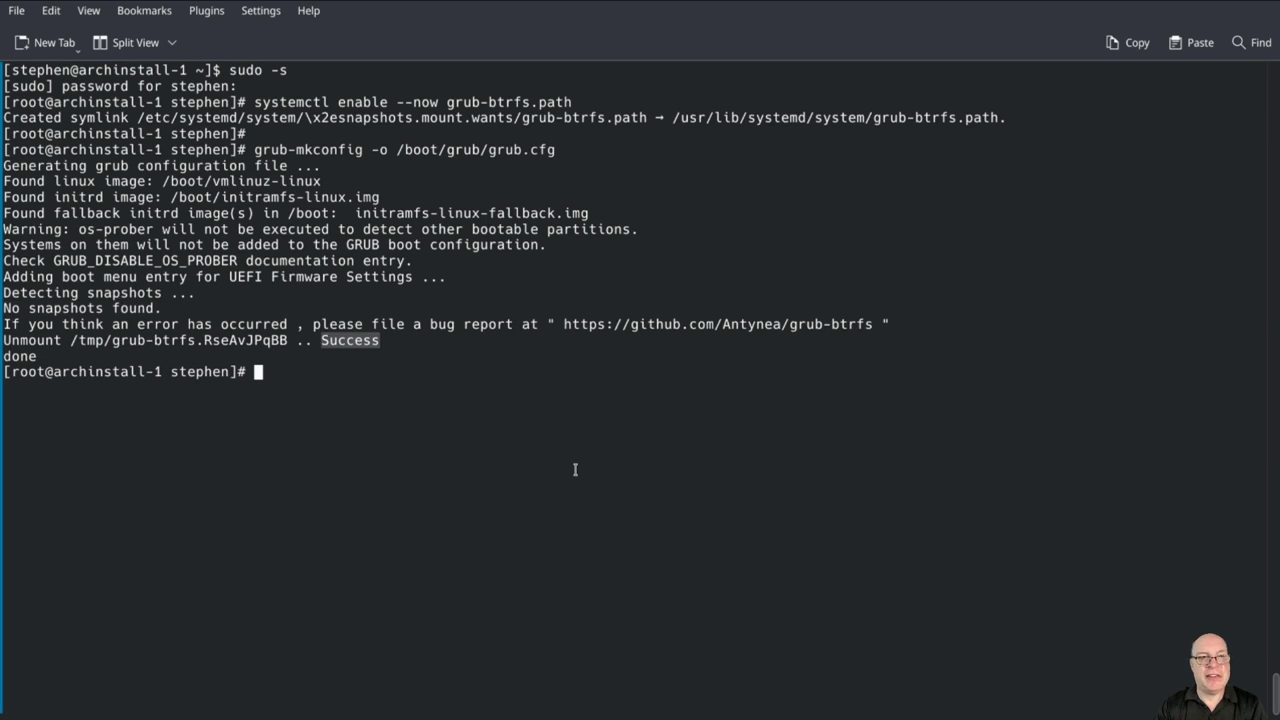
pyautogui.click(575, 469)
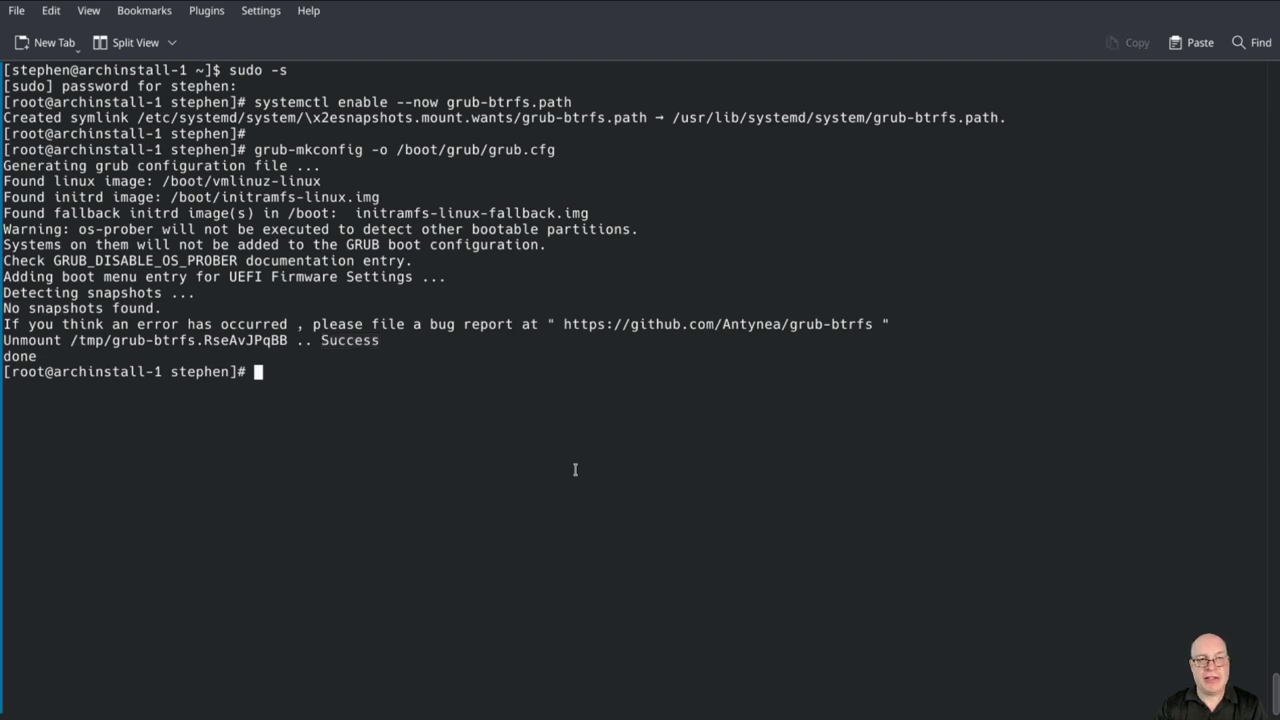
# Step: Enable and immediately start Snapper's timeline timer, snapper-timeline.timer, with systemctl enable --now
pyautogui.write('syste')
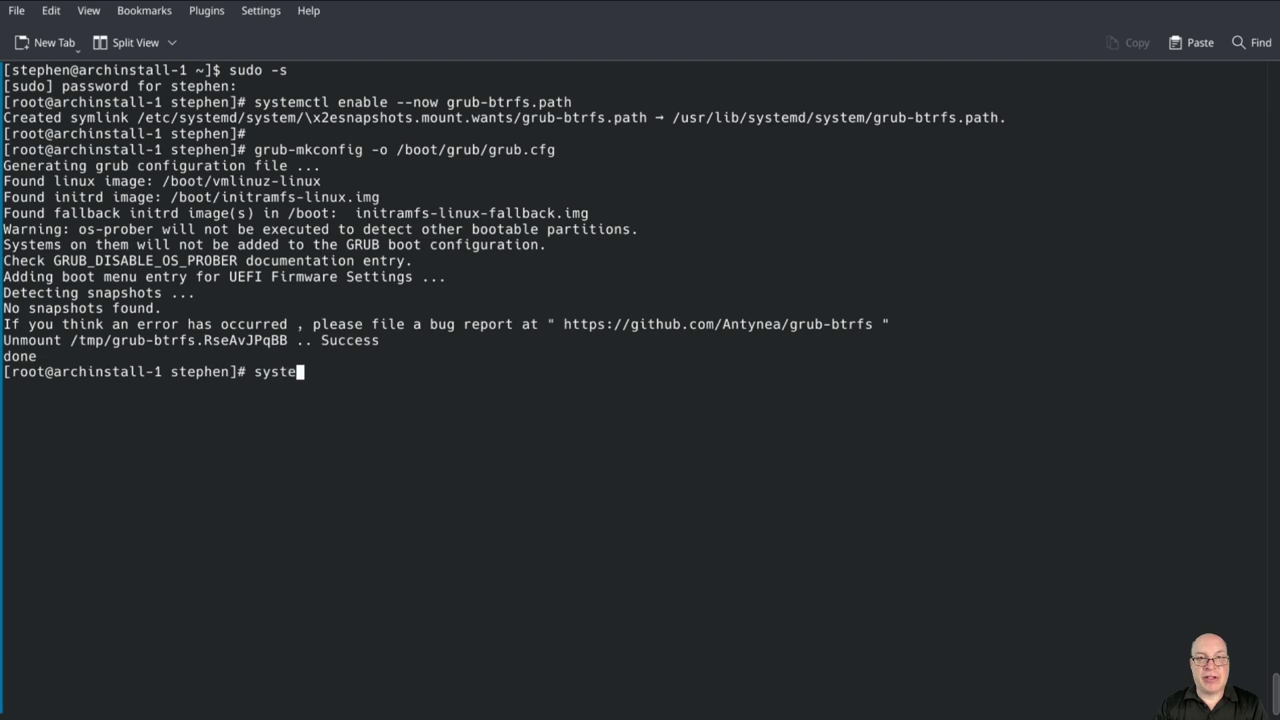
pyautogui.write('mctl e')
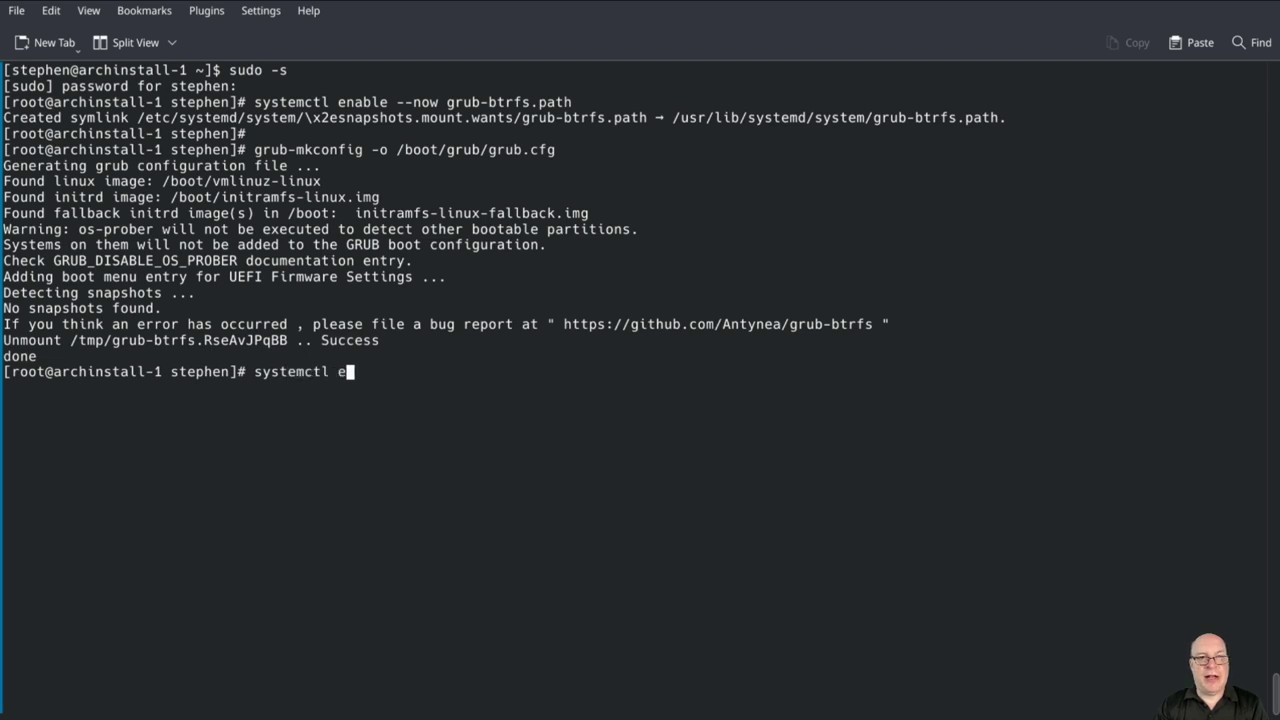
pyautogui.write('nable --now snap')
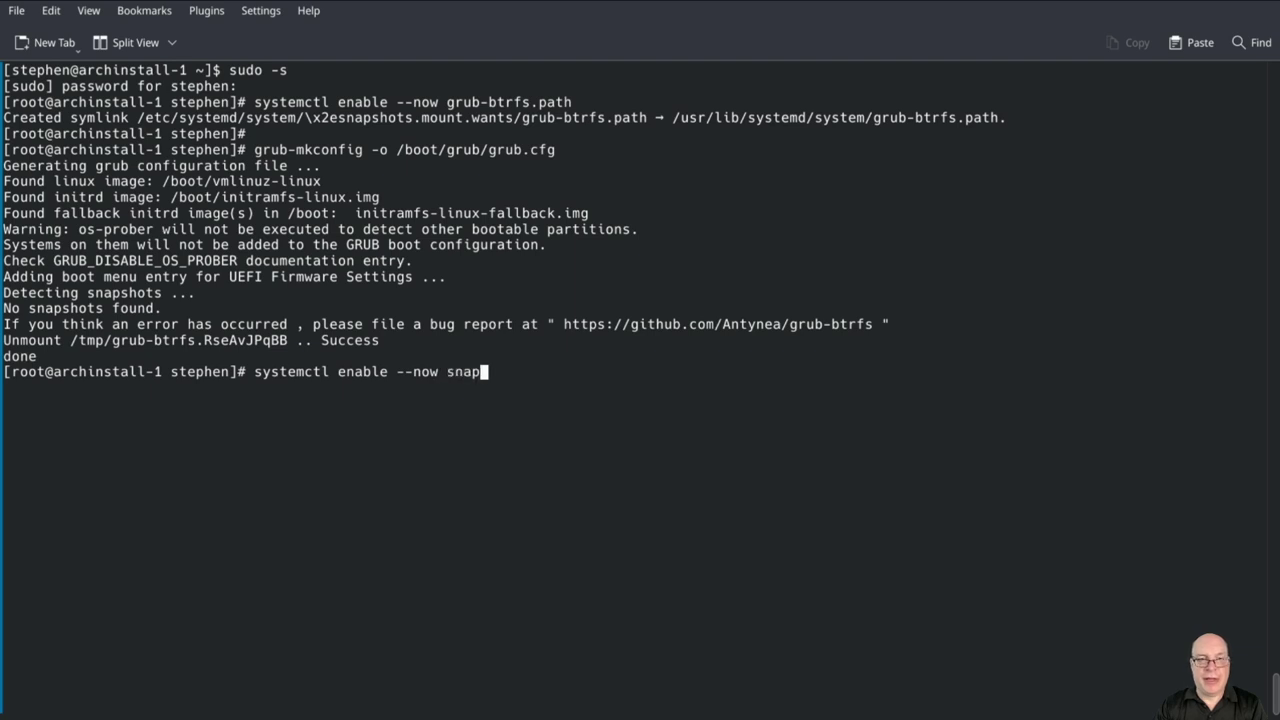
pyautogui.write('per-tim')
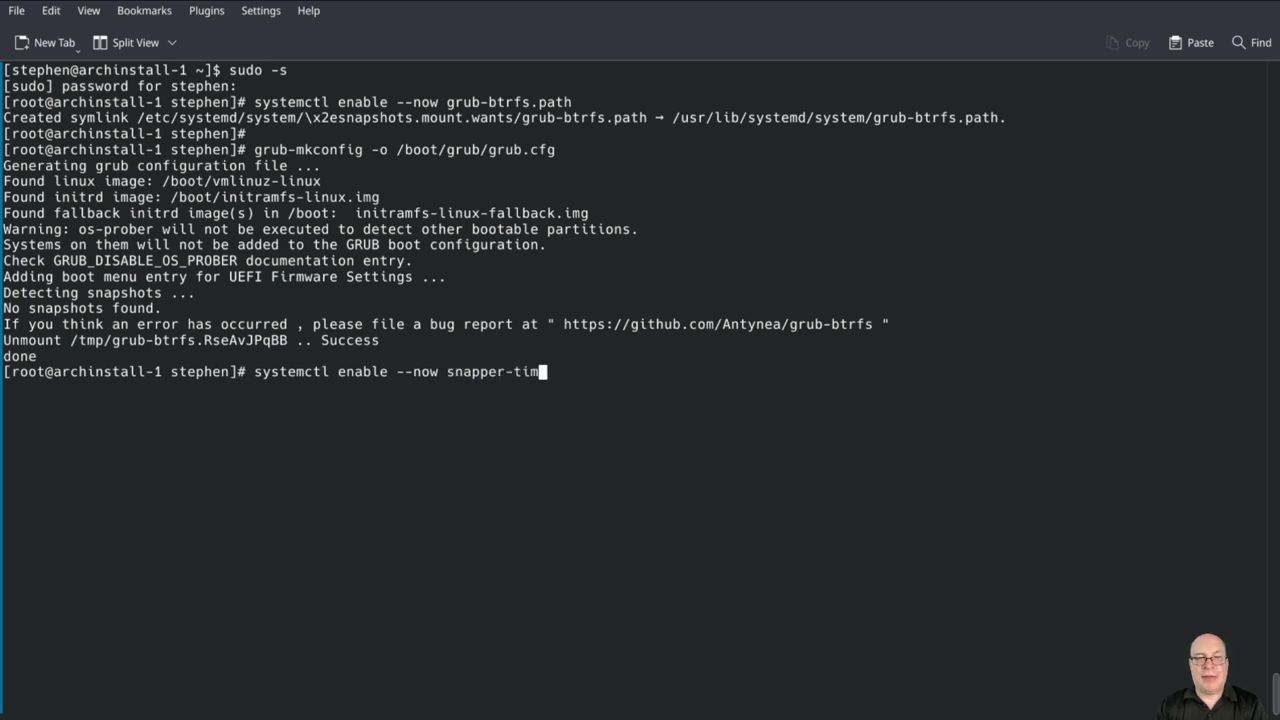
pyautogui.write('eline')
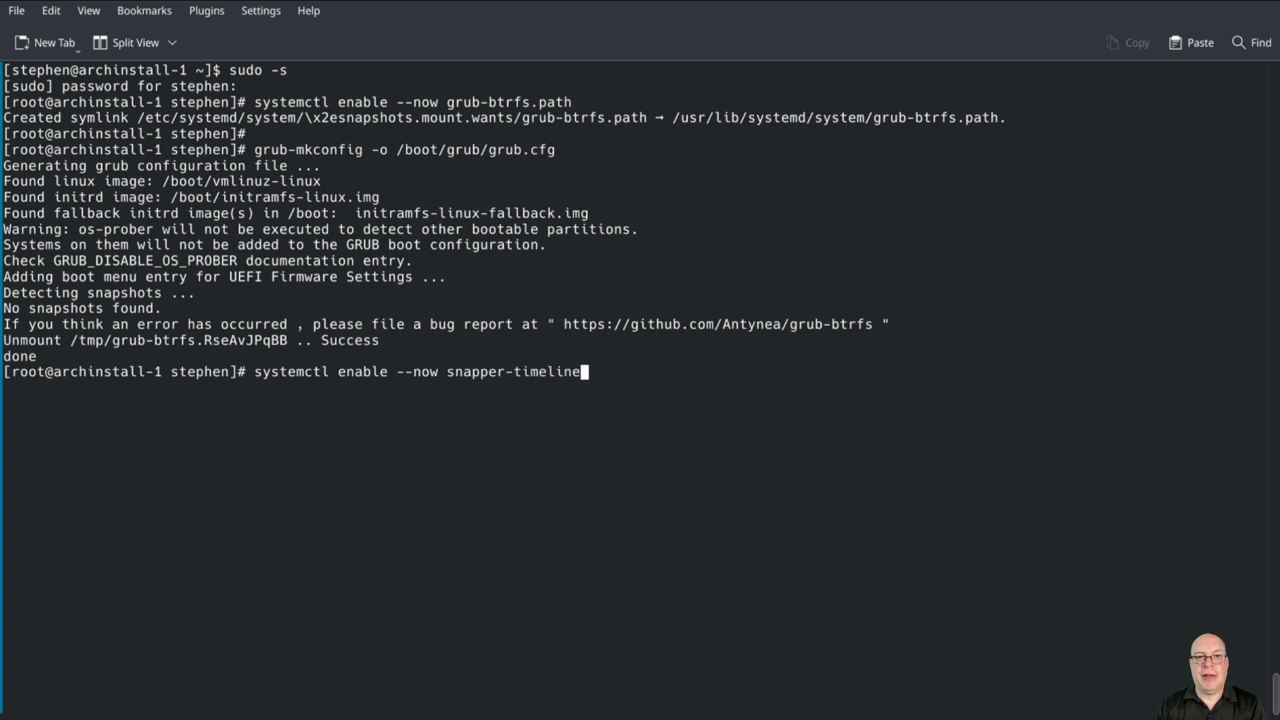
pyautogui.write('.timer')
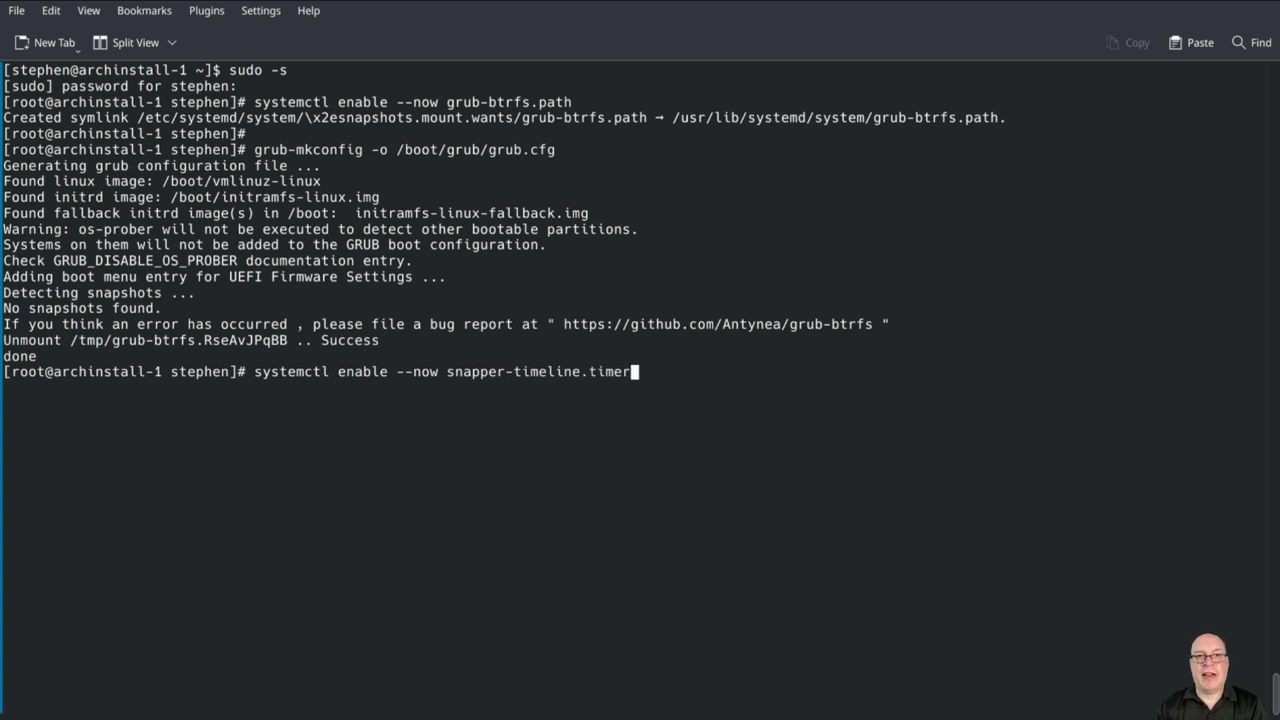
pyautogui.press('Return')
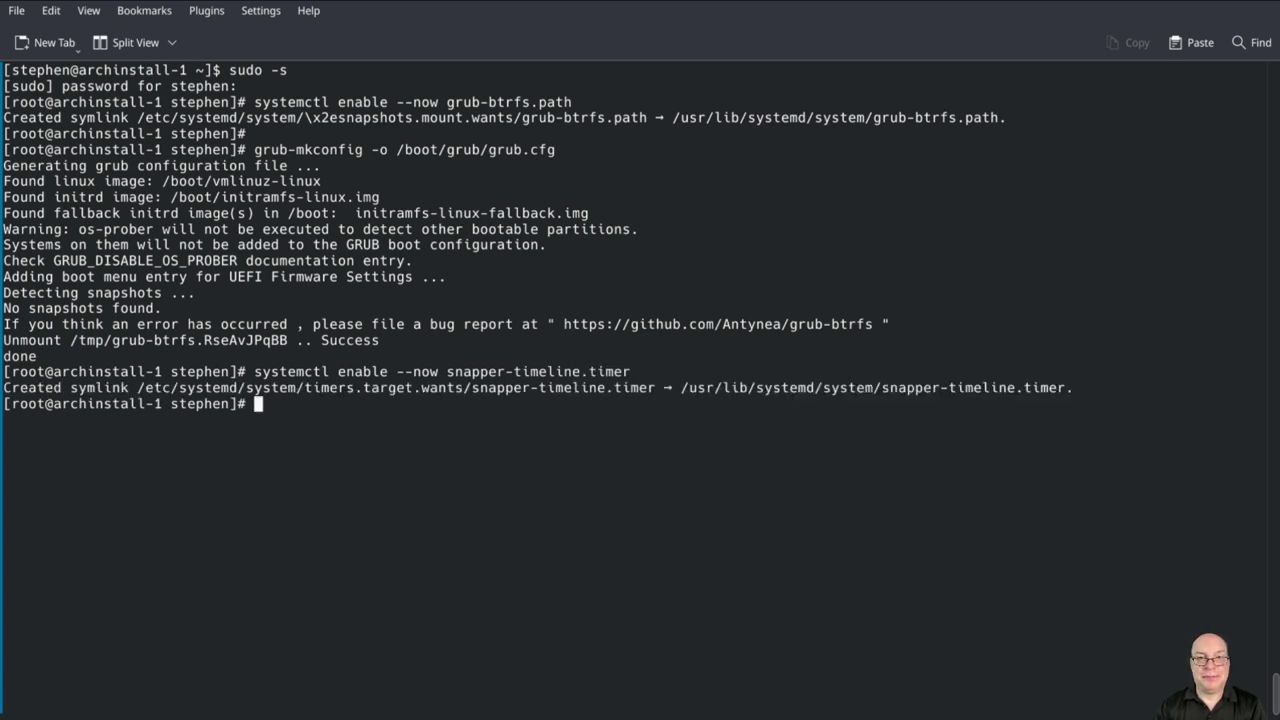
# Step: Reuse the previous systemctl enable --now command to enable and start snapper-cleanup.timer instead
pyautogui.press('Up')
pyautogui.press('Left')
pyautogui.press('Left')
pyautogui.press('Left')
pyautogui.press('Left')
pyautogui.press('Left')
pyautogui.press('Left')
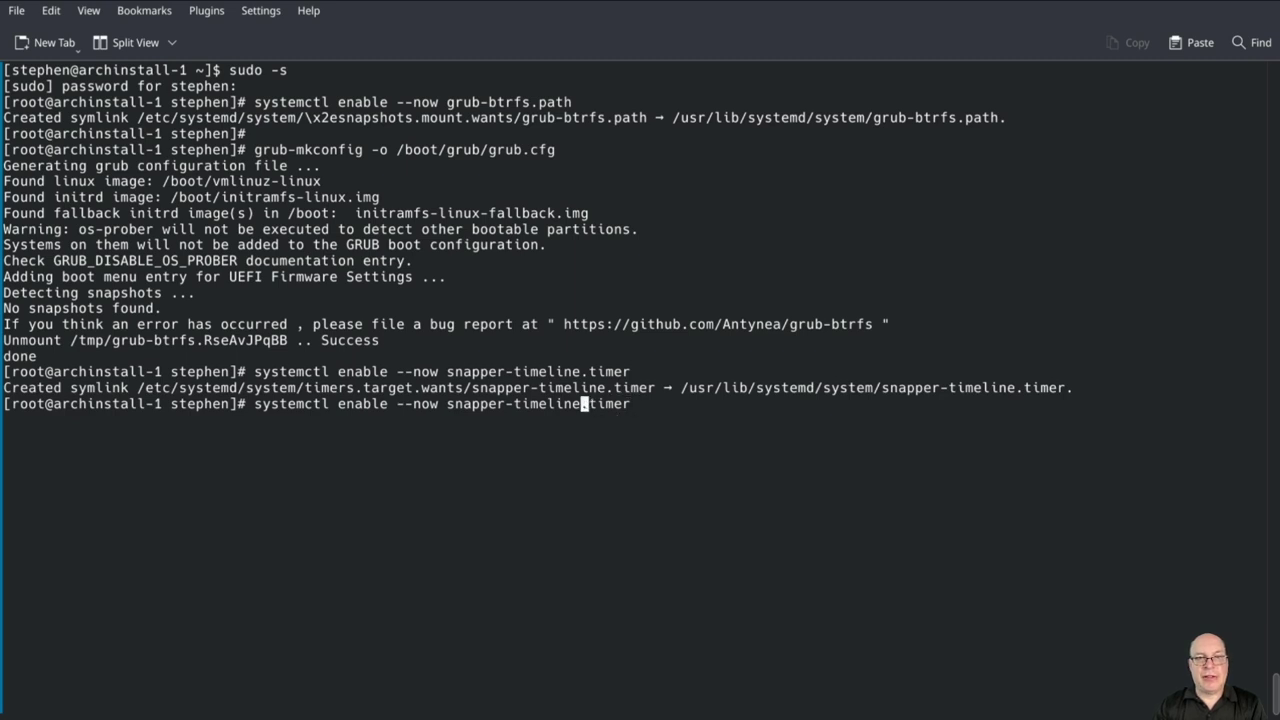
pyautogui.press('BackSpace')
pyautogui.press('BackSpace')
pyautogui.press('BackSpace')
pyautogui.press('BackSpace')
pyautogui.press('BackSpace')
pyautogui.press('BackSpace')
pyautogui.press('BackSpace')
pyautogui.press('BackSpace')
pyautogui.write('cleanup')
pyautogui.press('Return')
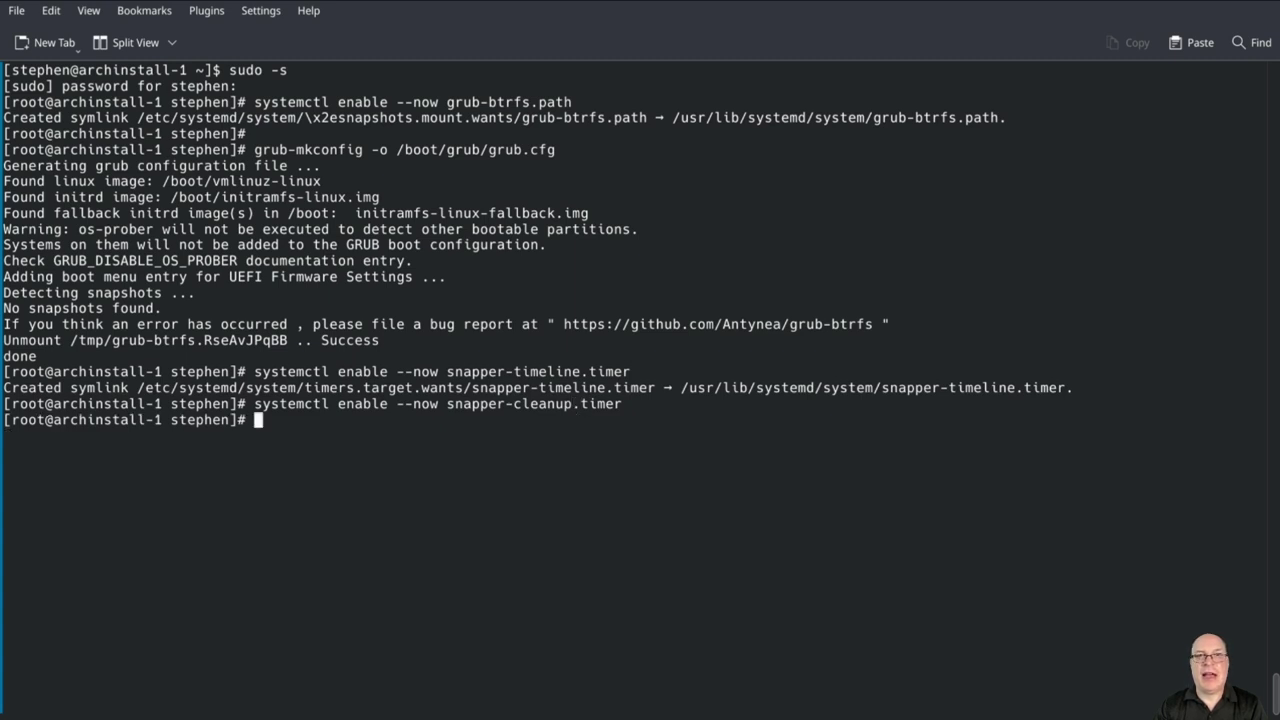
pyautogui.press('Return')
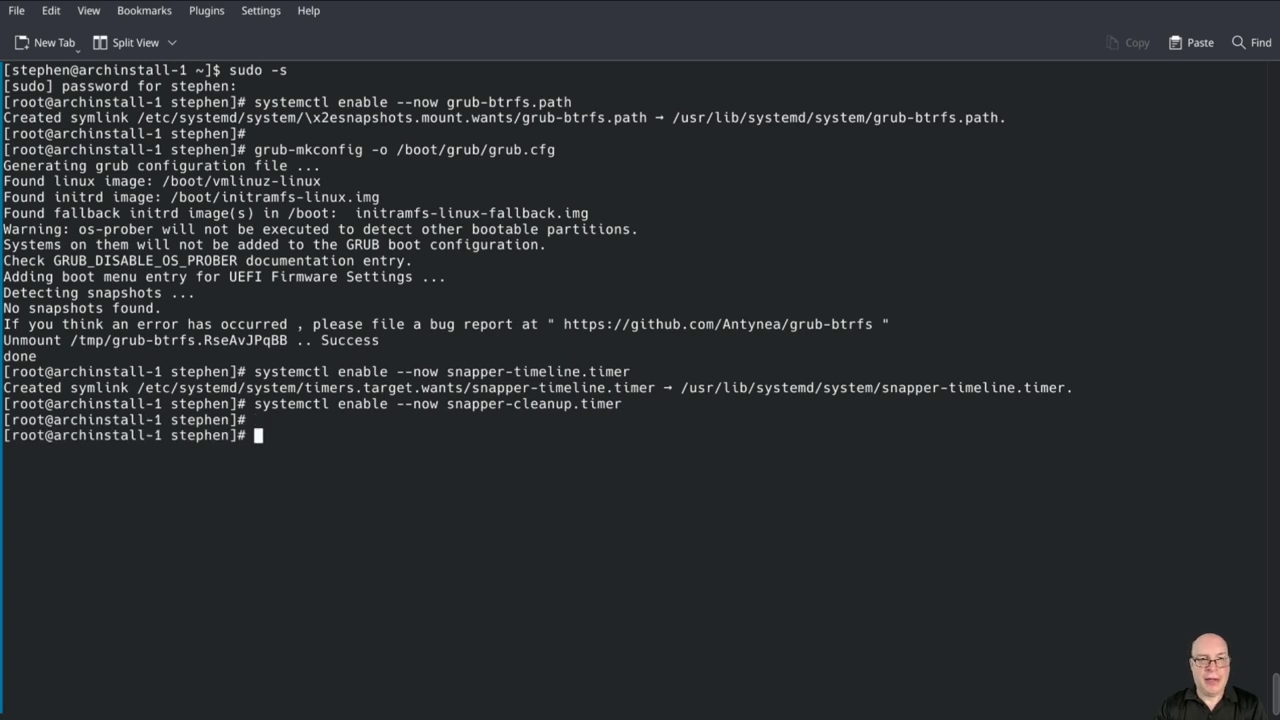
# Step: Create a Snapper snapshot for the root config with the description "***Base System Configuration***" using snapper -c root create -d
pyautogui.write('sna')
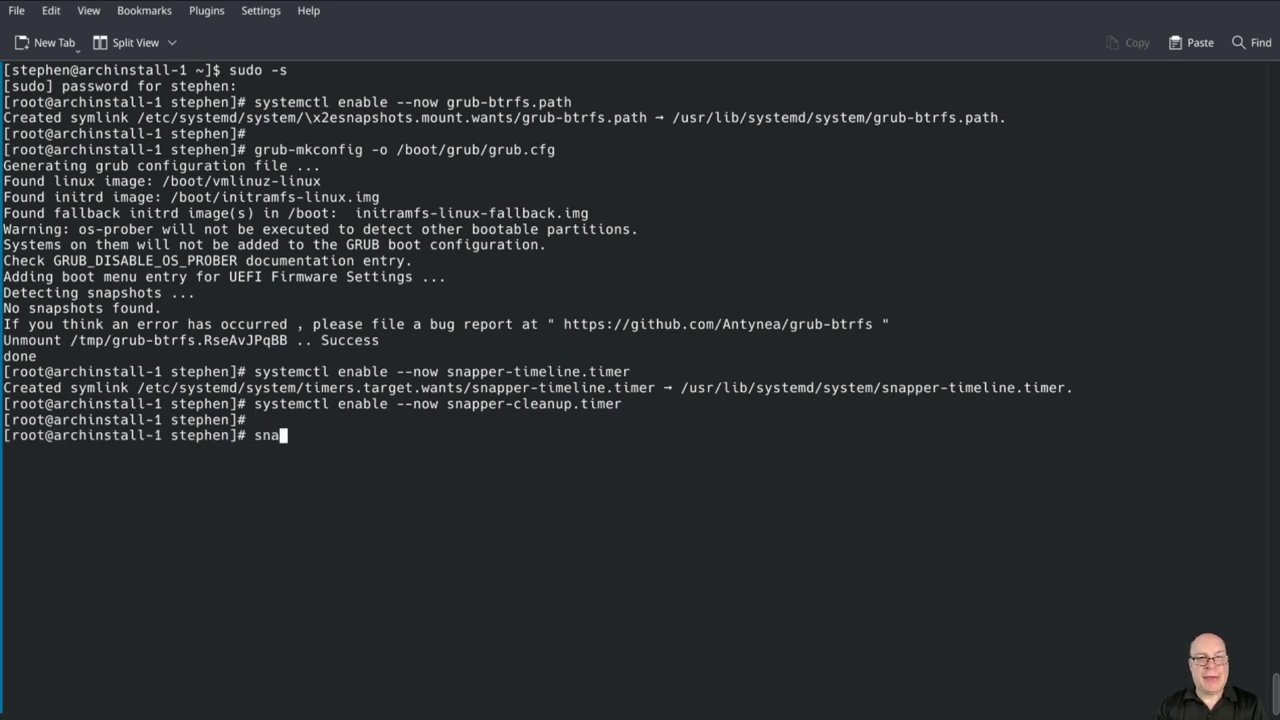
pyautogui.write('pper -c')
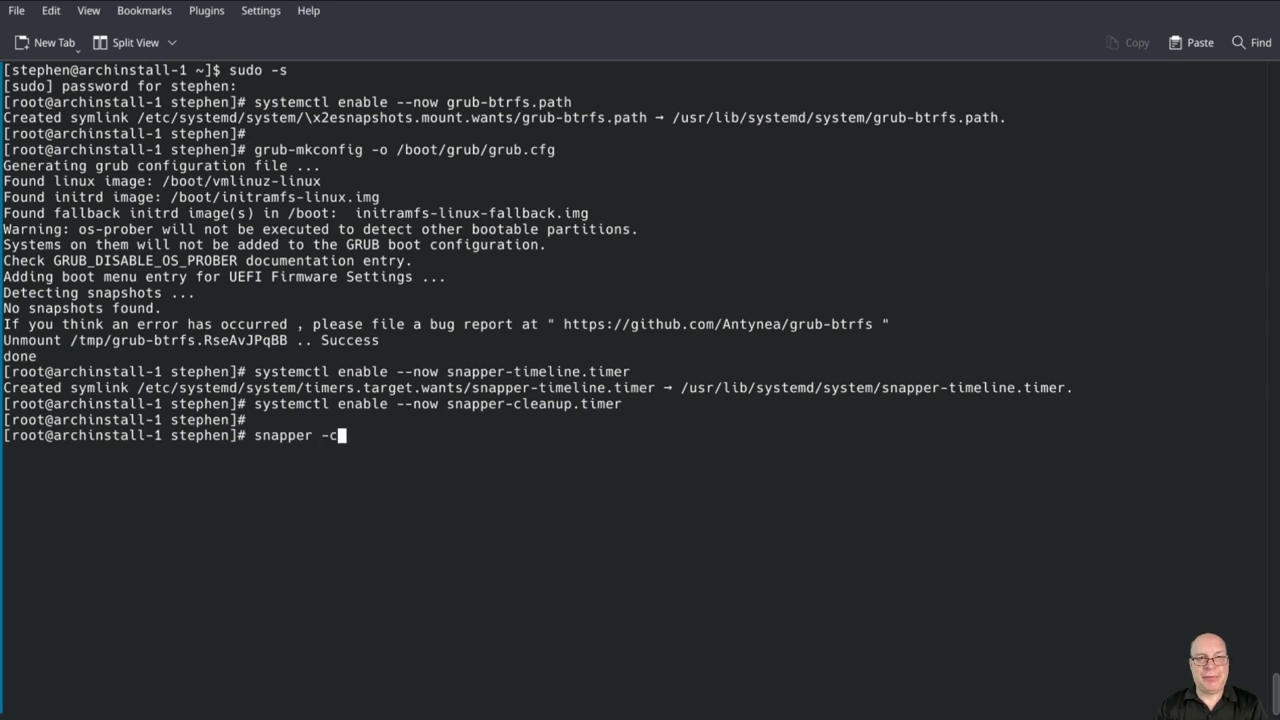
pyautogui.write(' root cr')
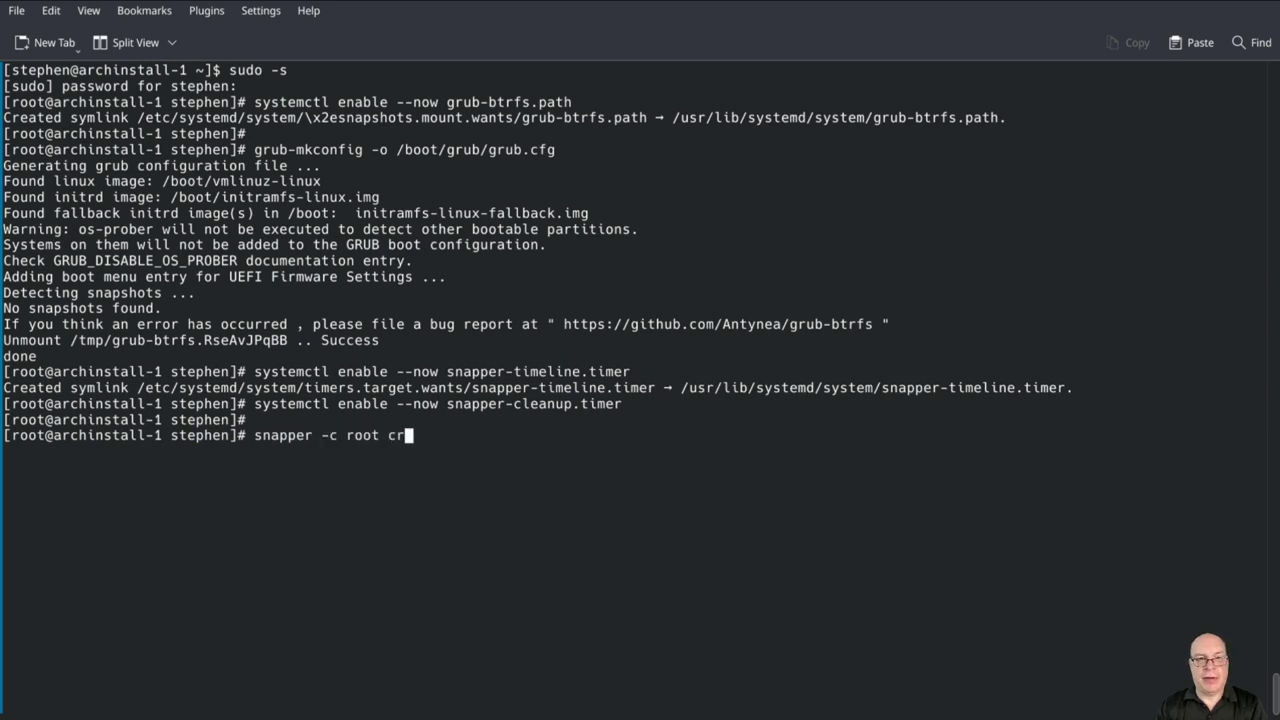
pyautogui.write('eate -d')
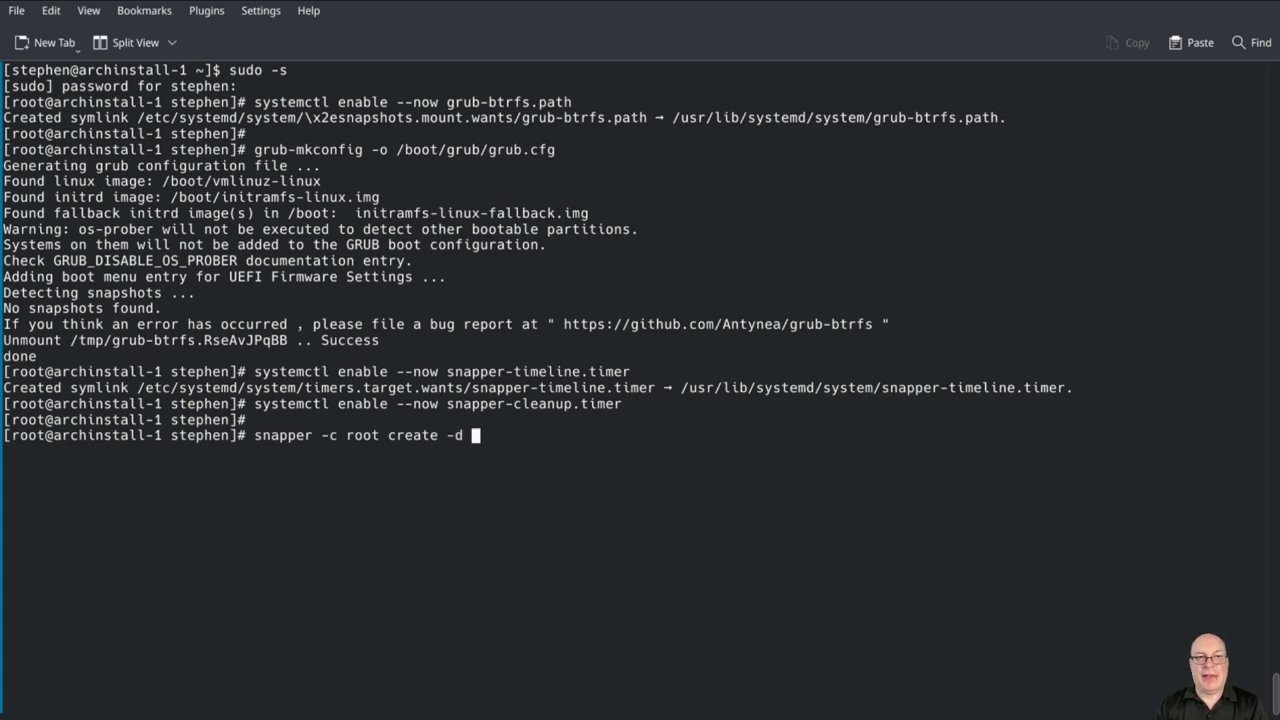
pyautogui.write(' "***Bas')
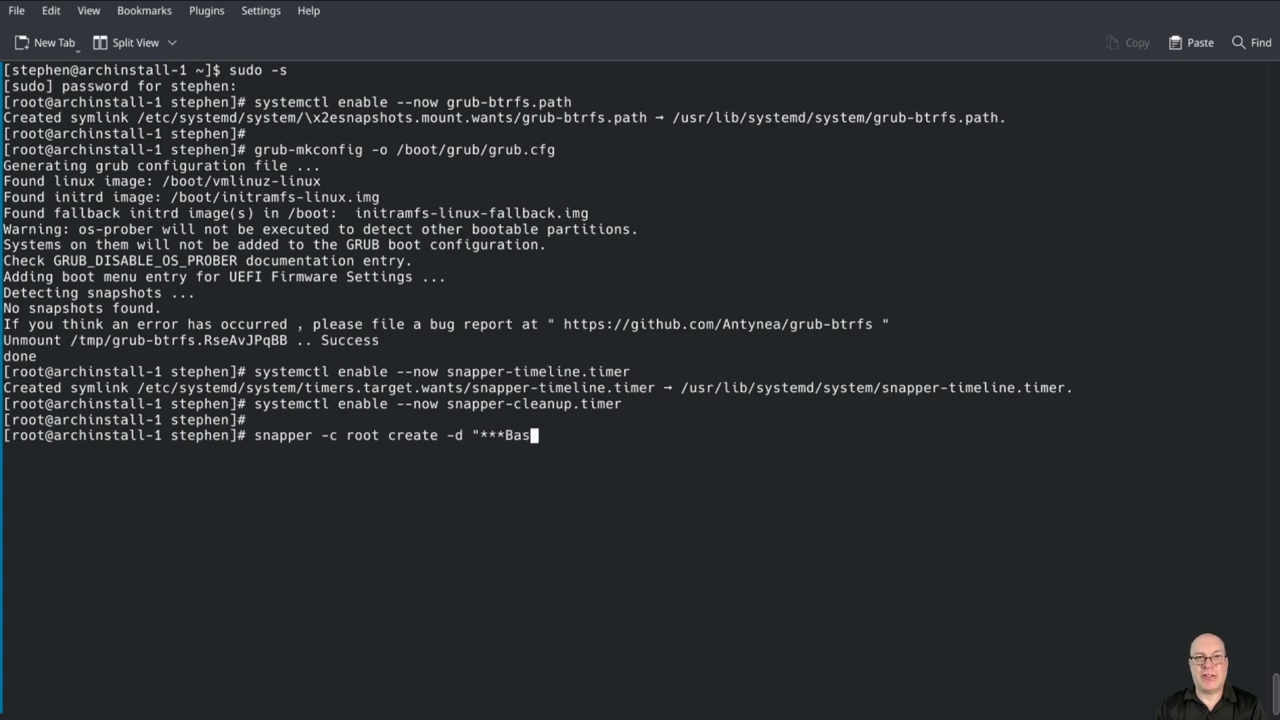
pyautogui.write('e System')
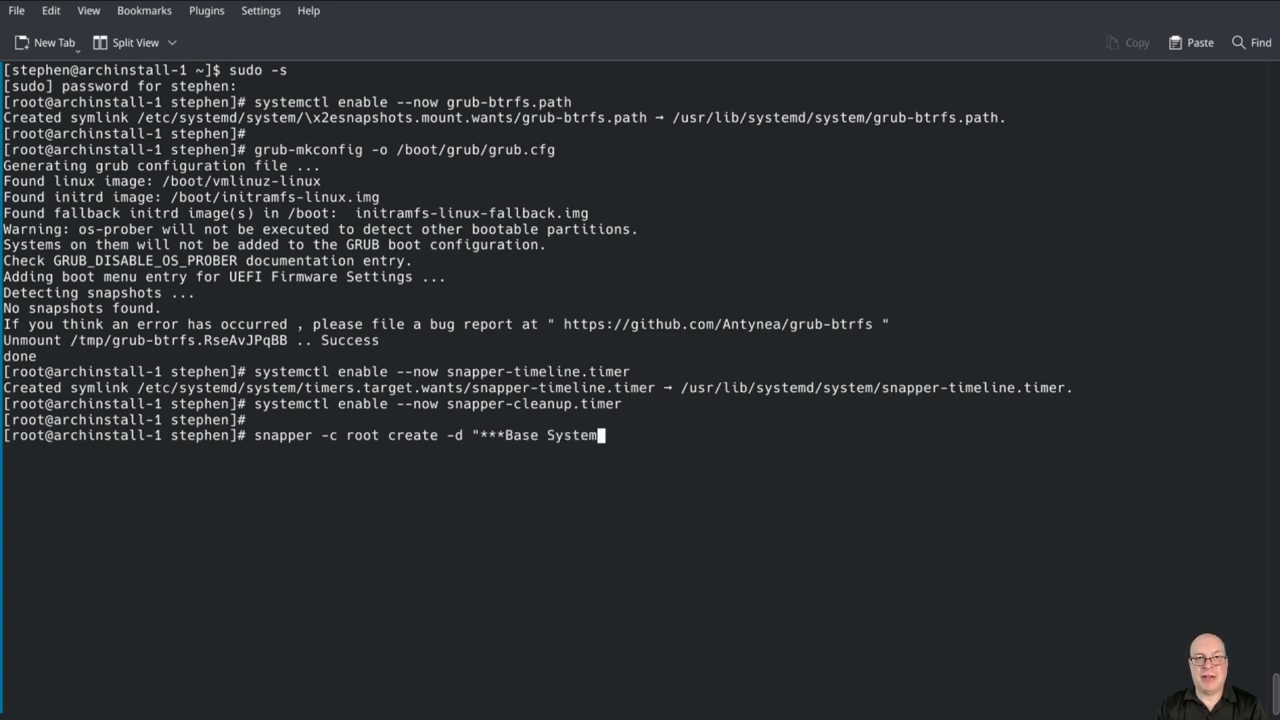
pyautogui.write(' Config')
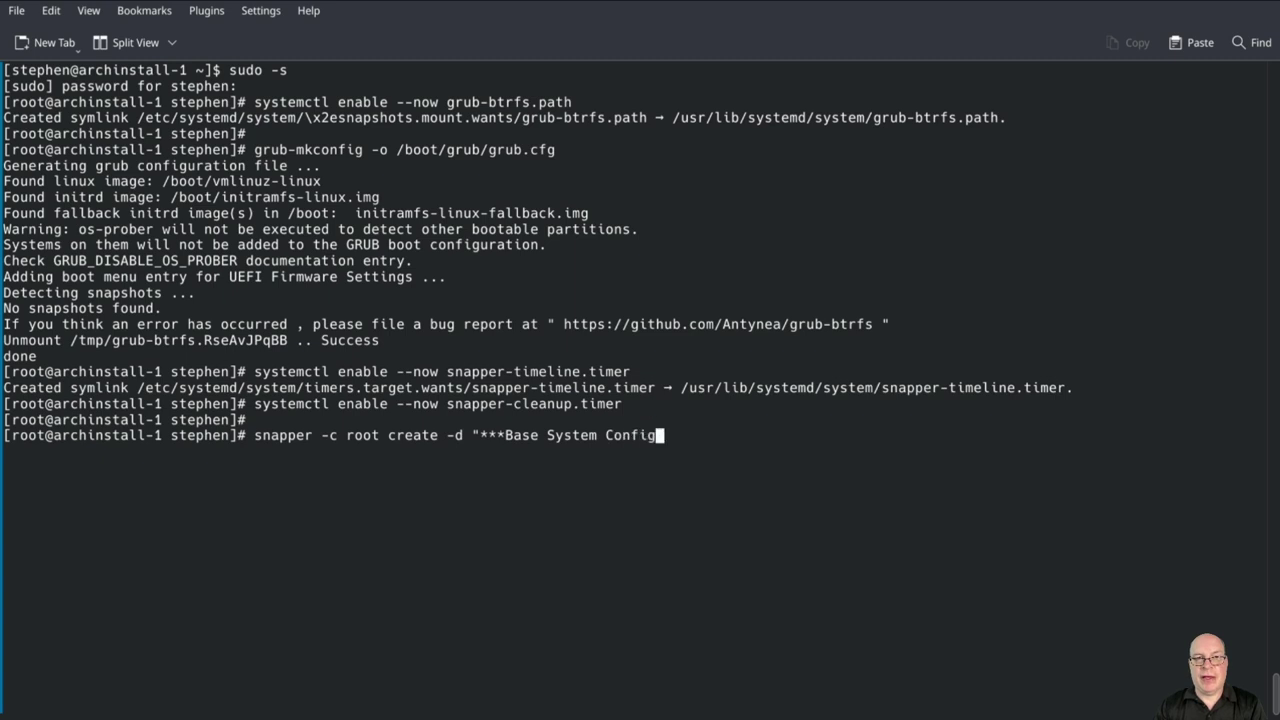
pyautogui.write('uration')
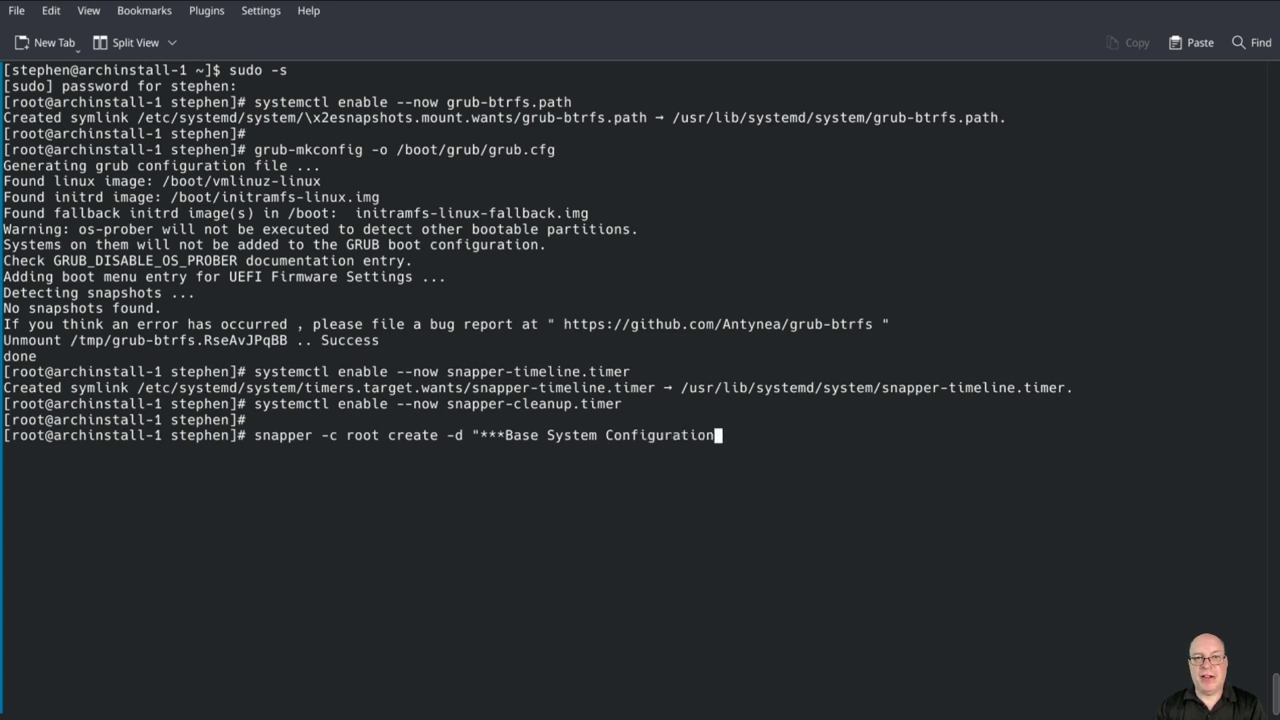
pyautogui.write('***"')
pyautogui.press('Return')
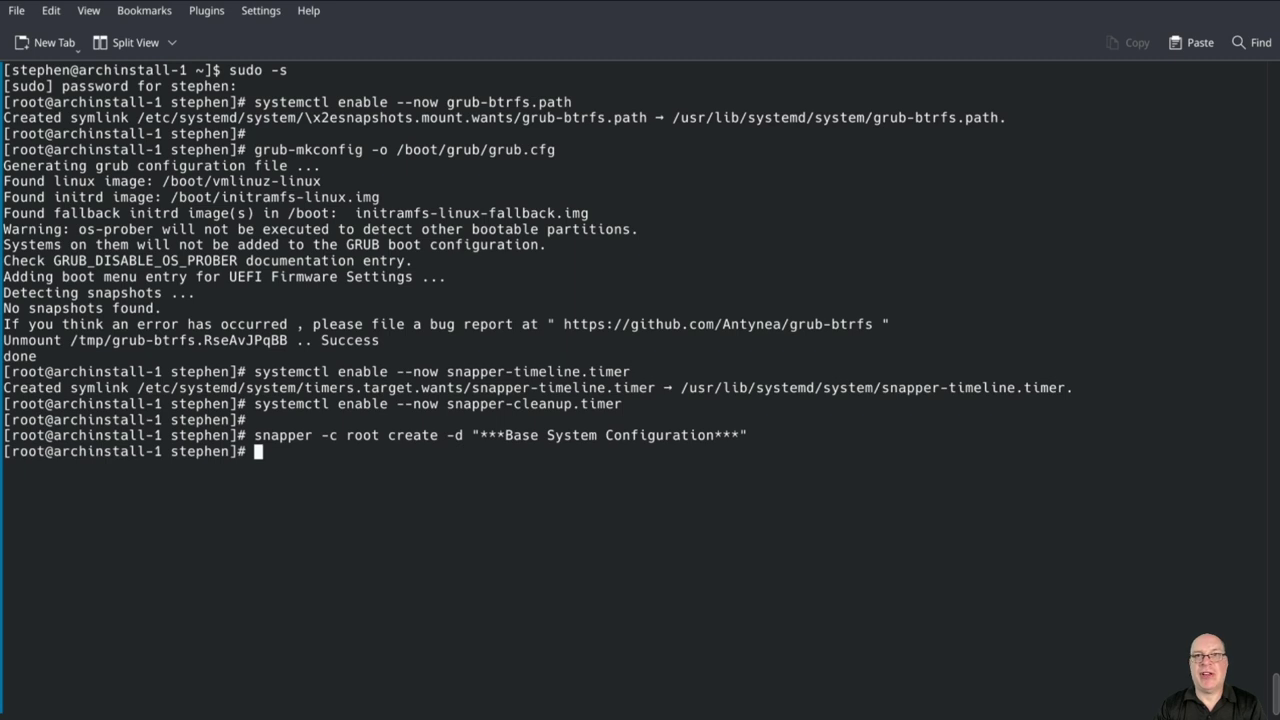
pyautogui.press('Return')
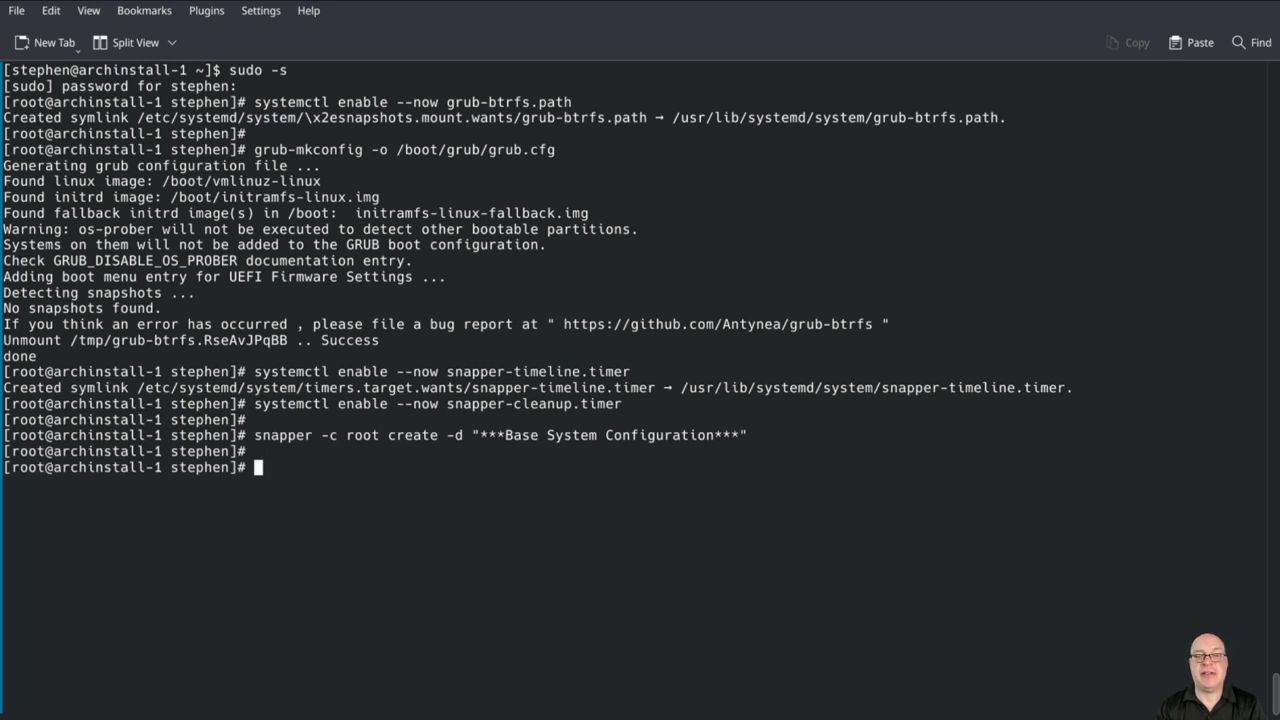
# Step: Rerun the earlier grub-mkconfig -o /boot/grub/grub.cfg command and check its output for the detected snapshot
pyautogui.press('Up')
pyautogui.press('Up')
pyautogui.press('Up')
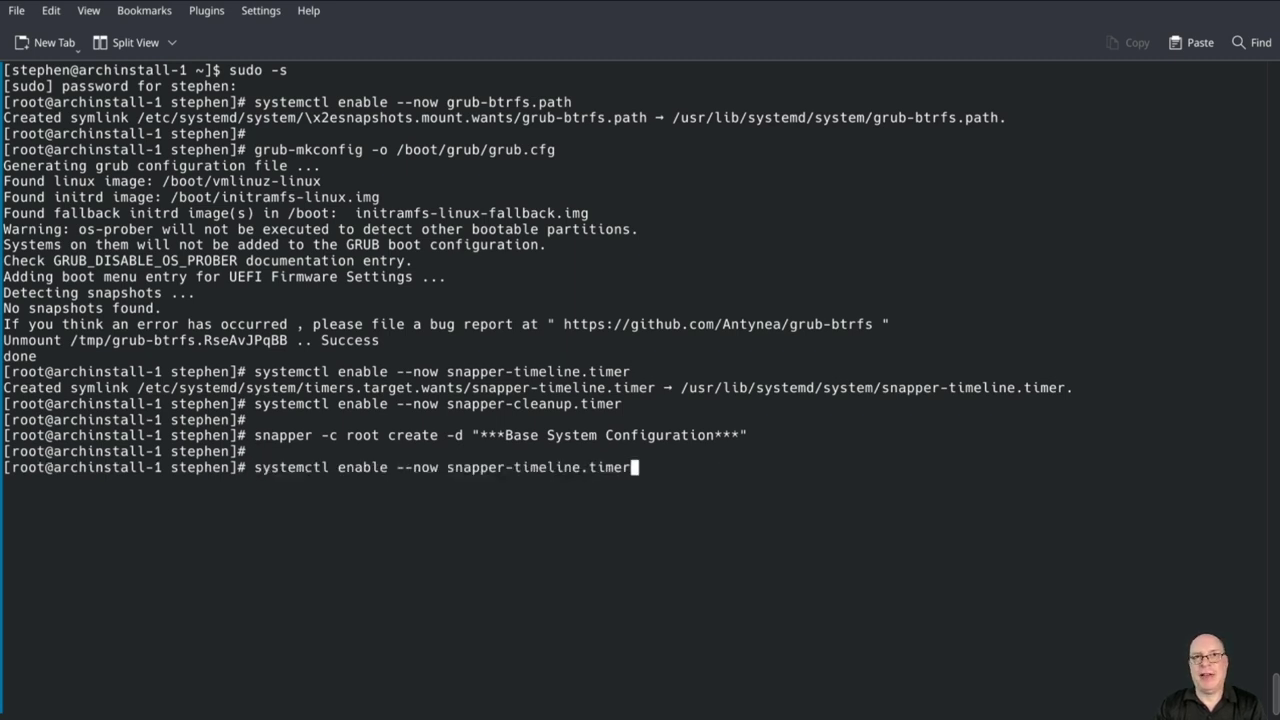
pyautogui.press('Up')
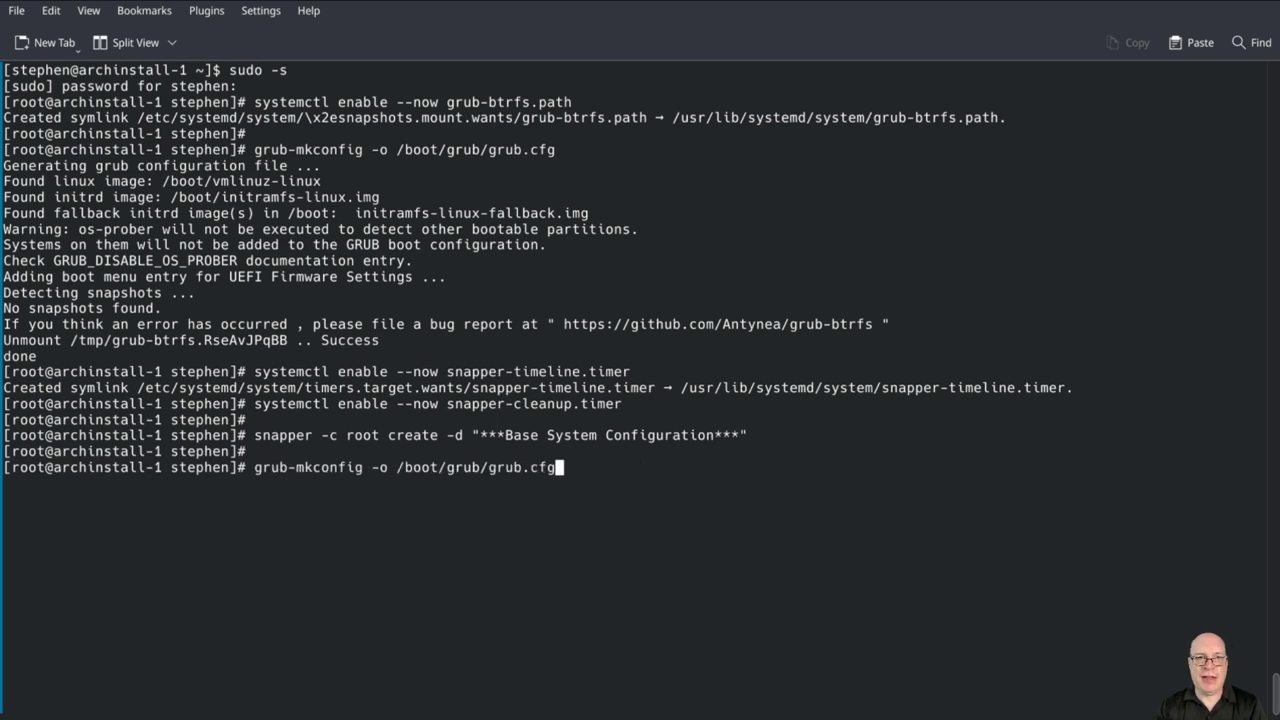
pyautogui.press('Return')
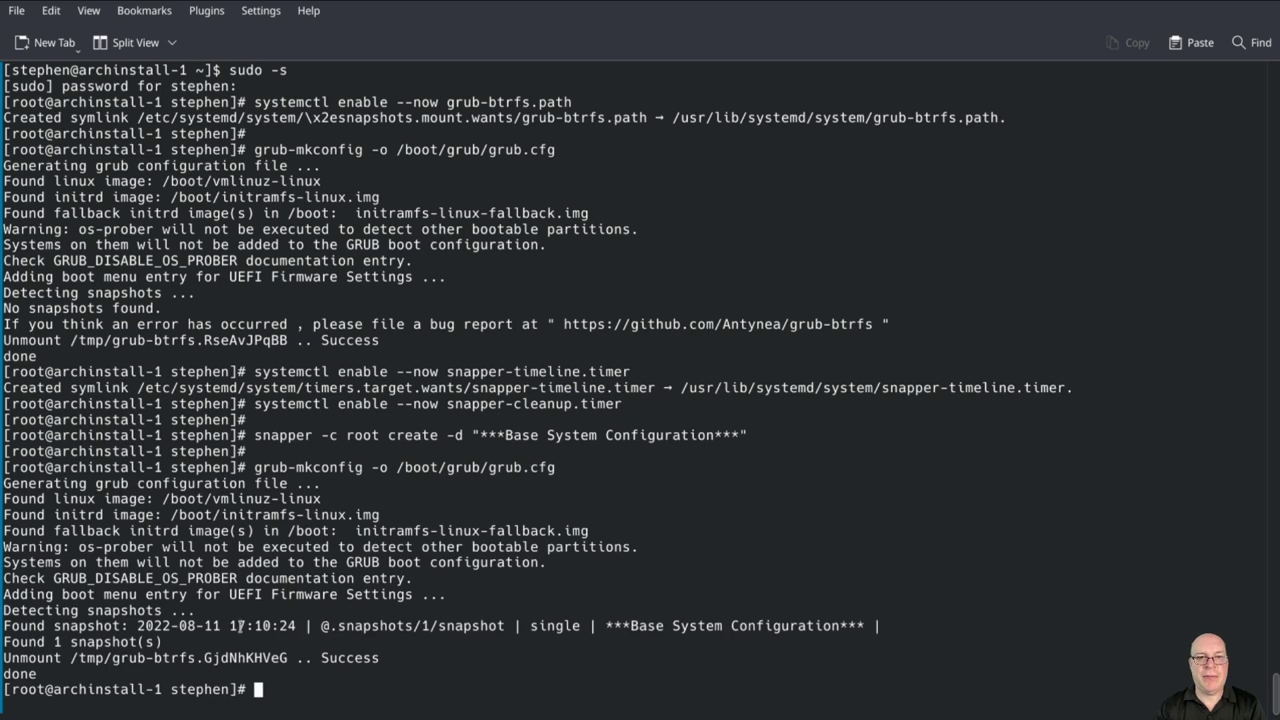
pyautogui.tripleClick(239, 626)
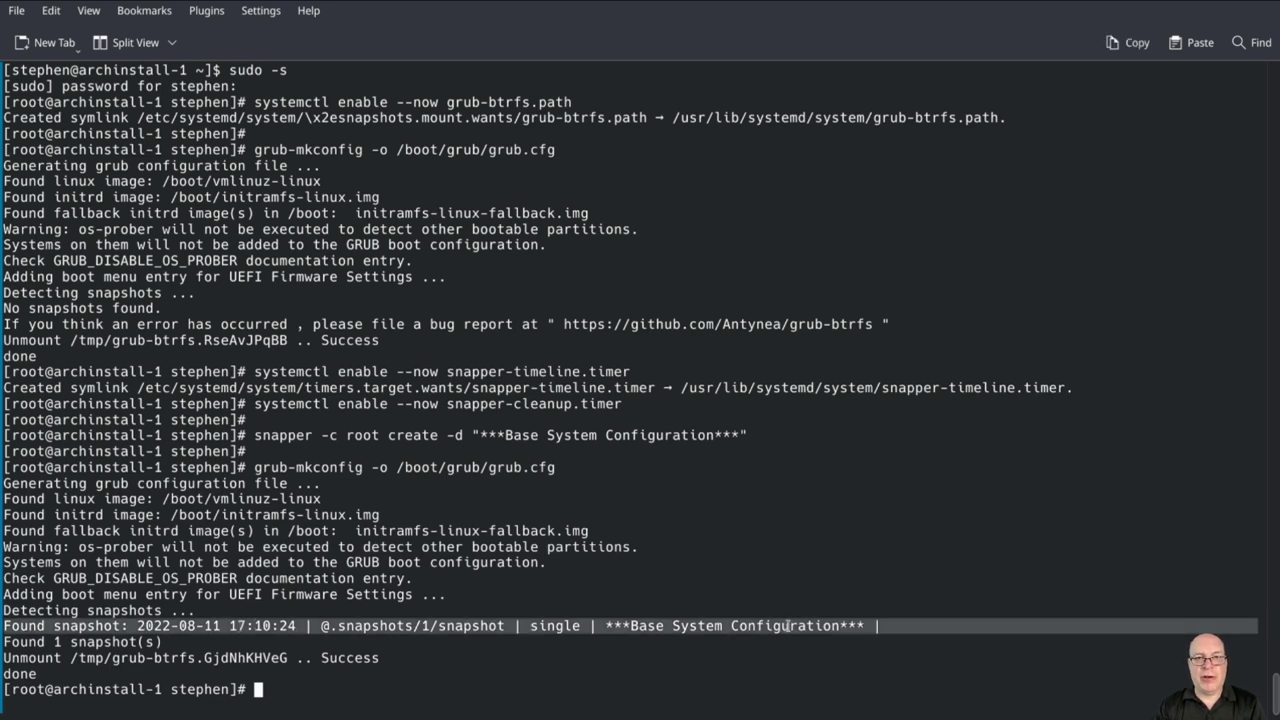
pyautogui.tripleClick(96, 641)
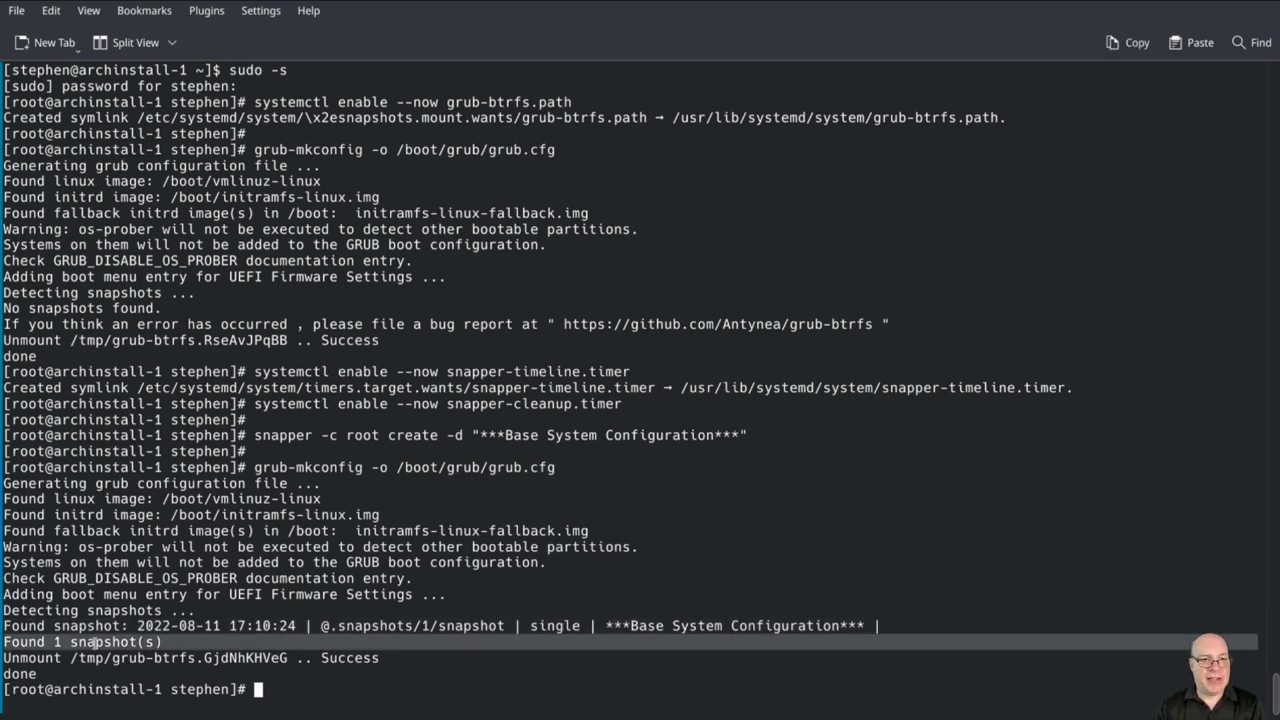
pyautogui.click(488, 680)
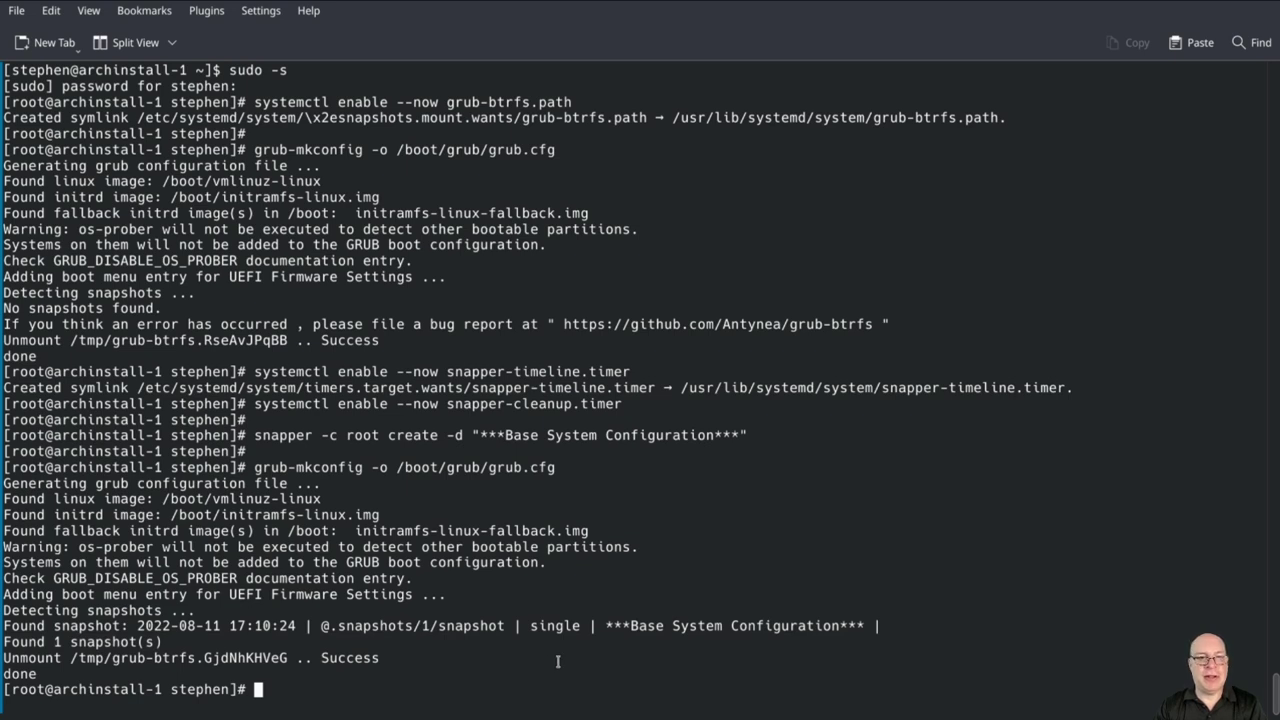
# Step: Leave the root shell, clear the terminal and list the snapshots with snapper ls as the regular user
pyautogui.write('exit')
pyautogui.press('Return')
pyautogui.hotkey('ctrl', 'l')
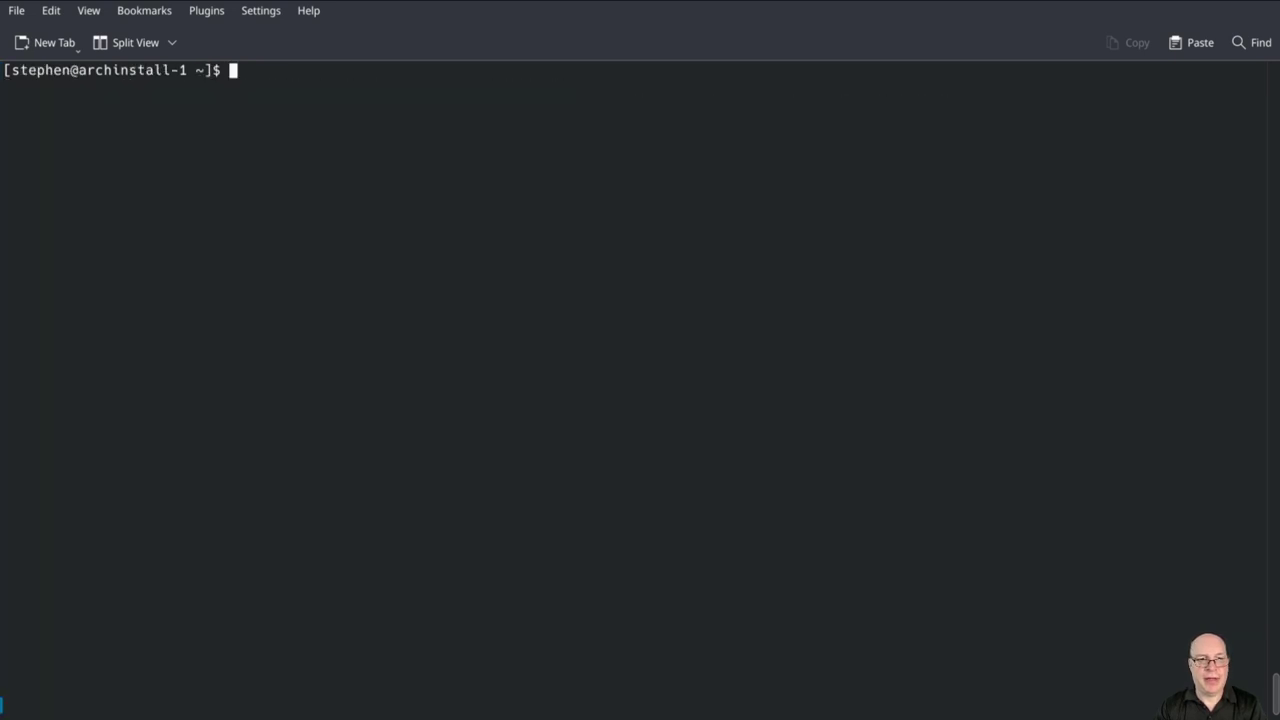
pyautogui.write('snapper ls')
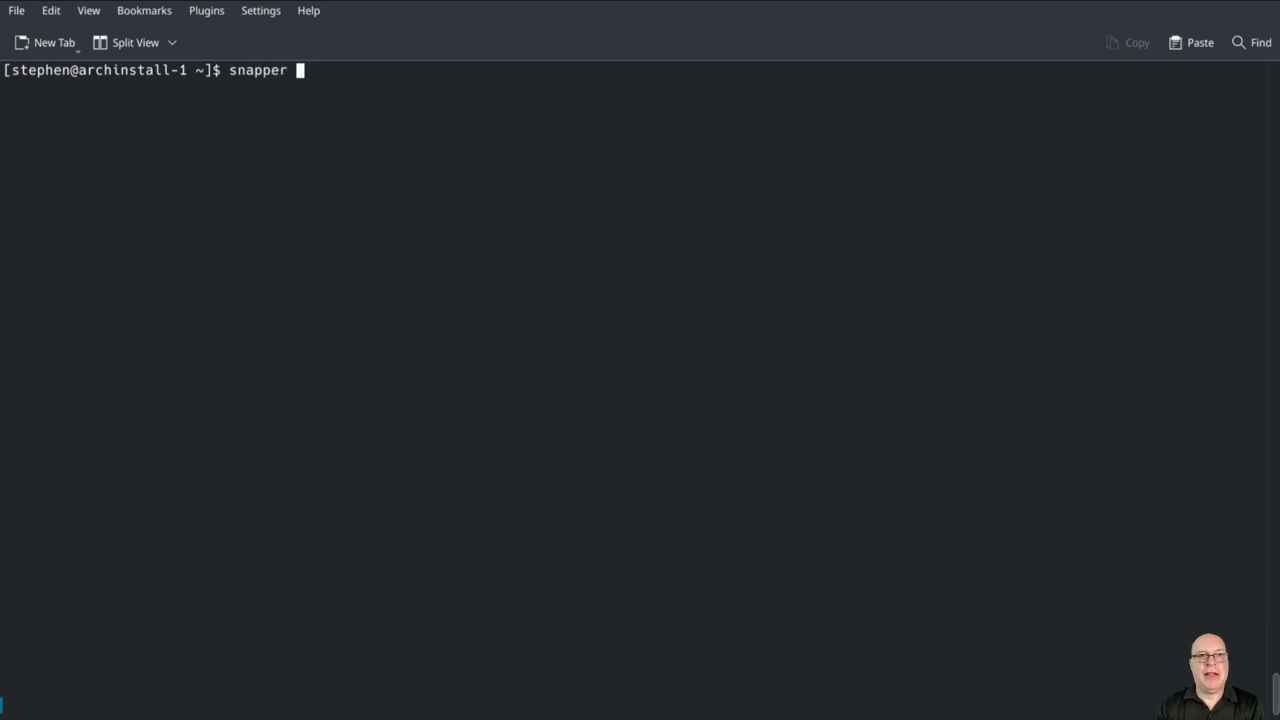
pyautogui.press('Return')
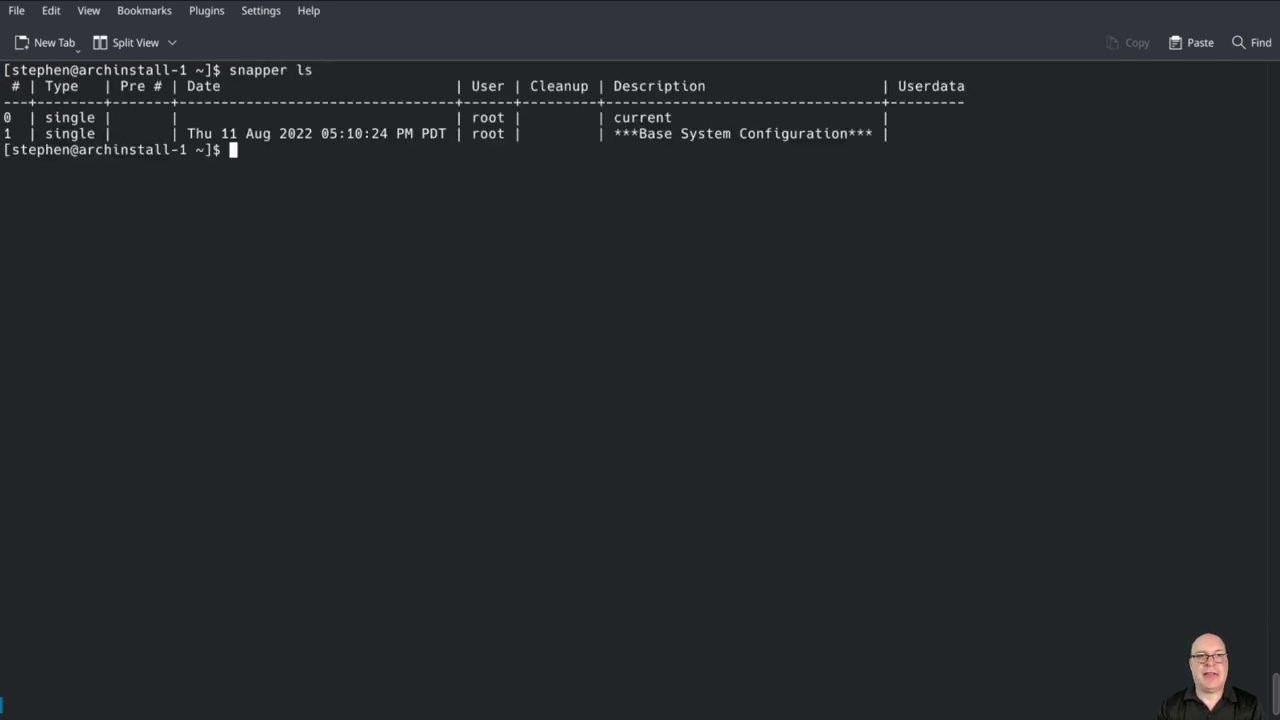
pyautogui.tripleClick(673, 135)
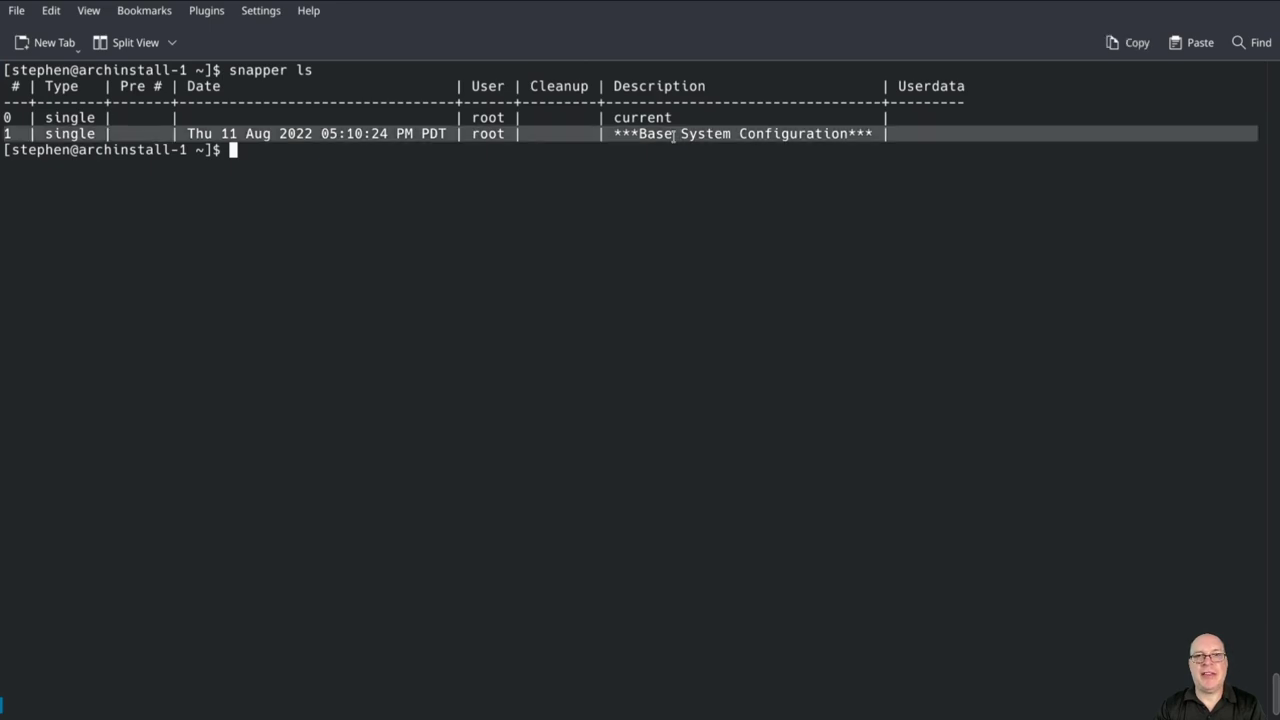
pyautogui.click(682, 246)
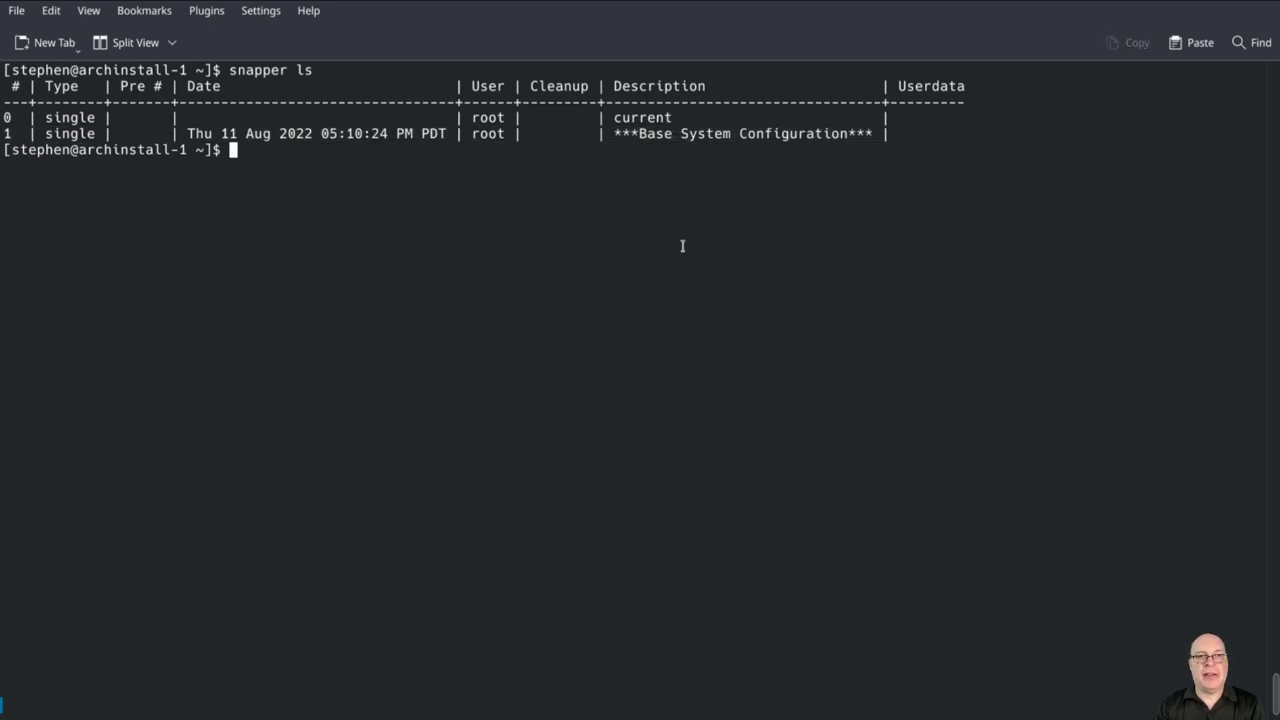
# Step: Restart the machine from the terminal with the reboot command
pyautogui.press('Return')
pyautogui.write('reboot')
pyautogui.press('Return')
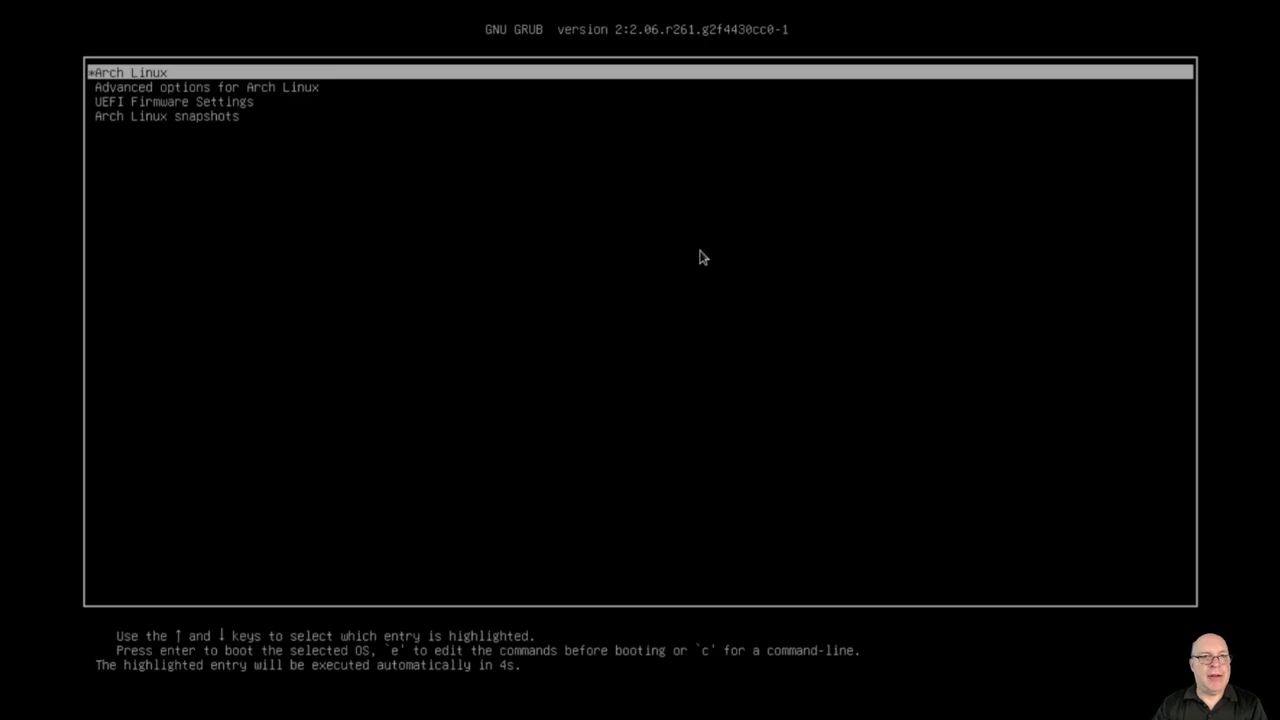
# Step: Boot the ***Base System Configuration*** snapshot, @.snapshots/1/snapshot, from GRUB's Arch Linux snapshots entry
pyautogui.press('Down')
pyautogui.press('Down')
pyautogui.press('Down')
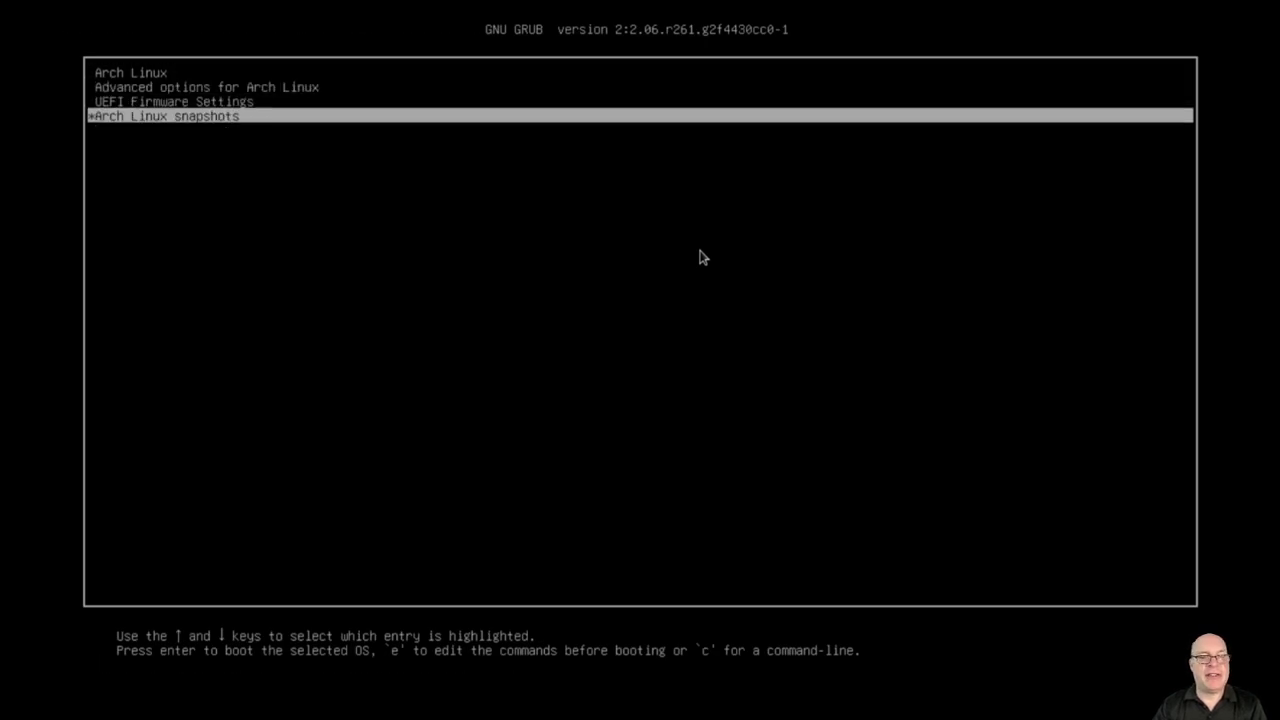
pyautogui.press('Return')
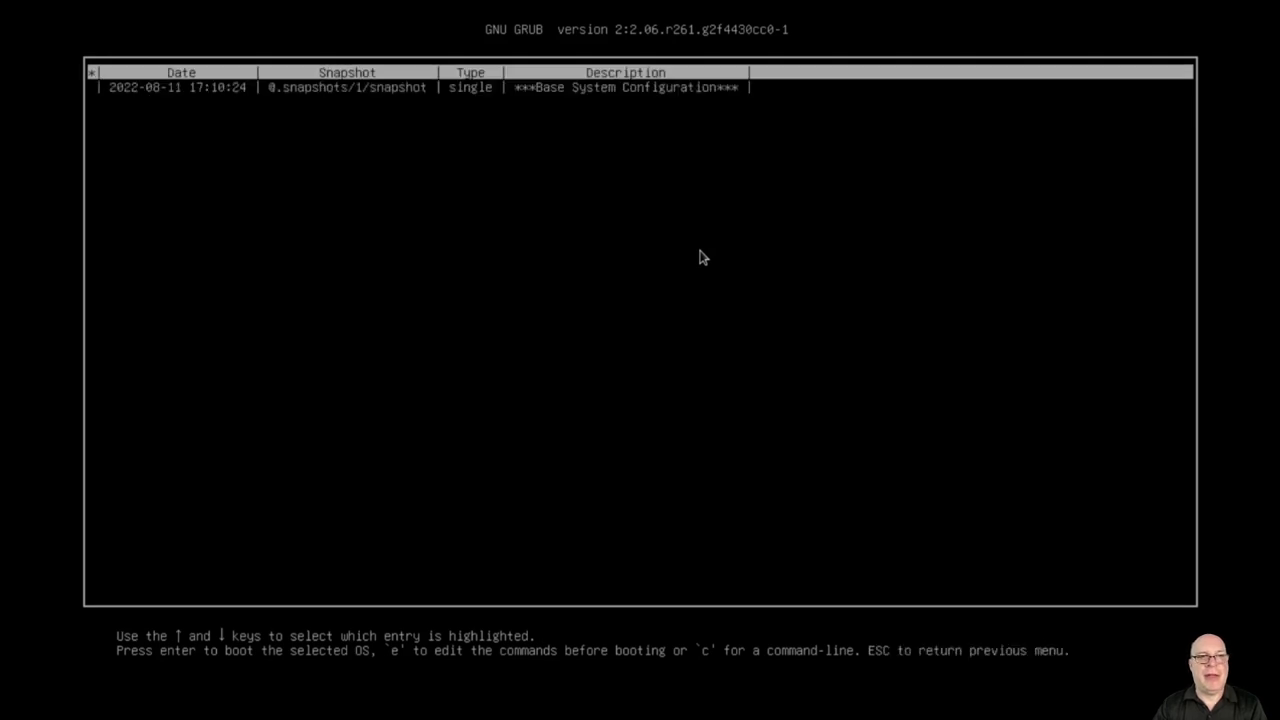
pyautogui.press('Down')
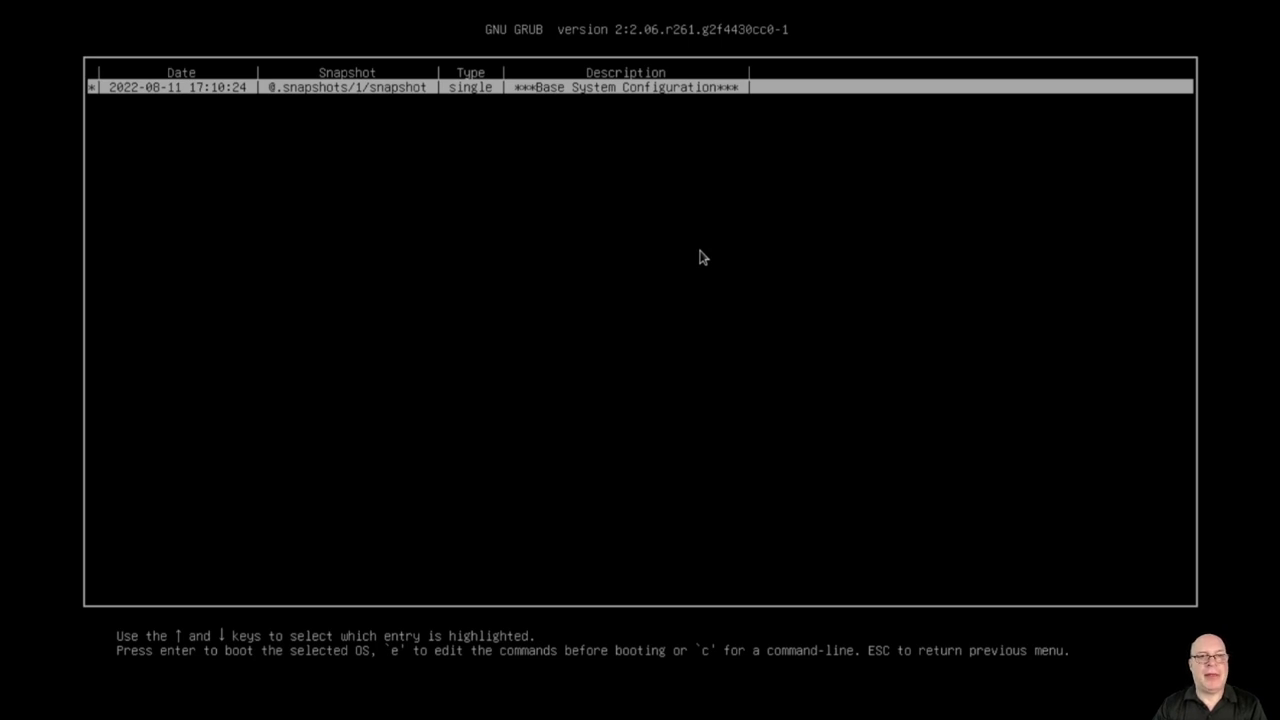
pyautogui.press('Return')
pyautogui.press('Down')
pyautogui.press('Down')
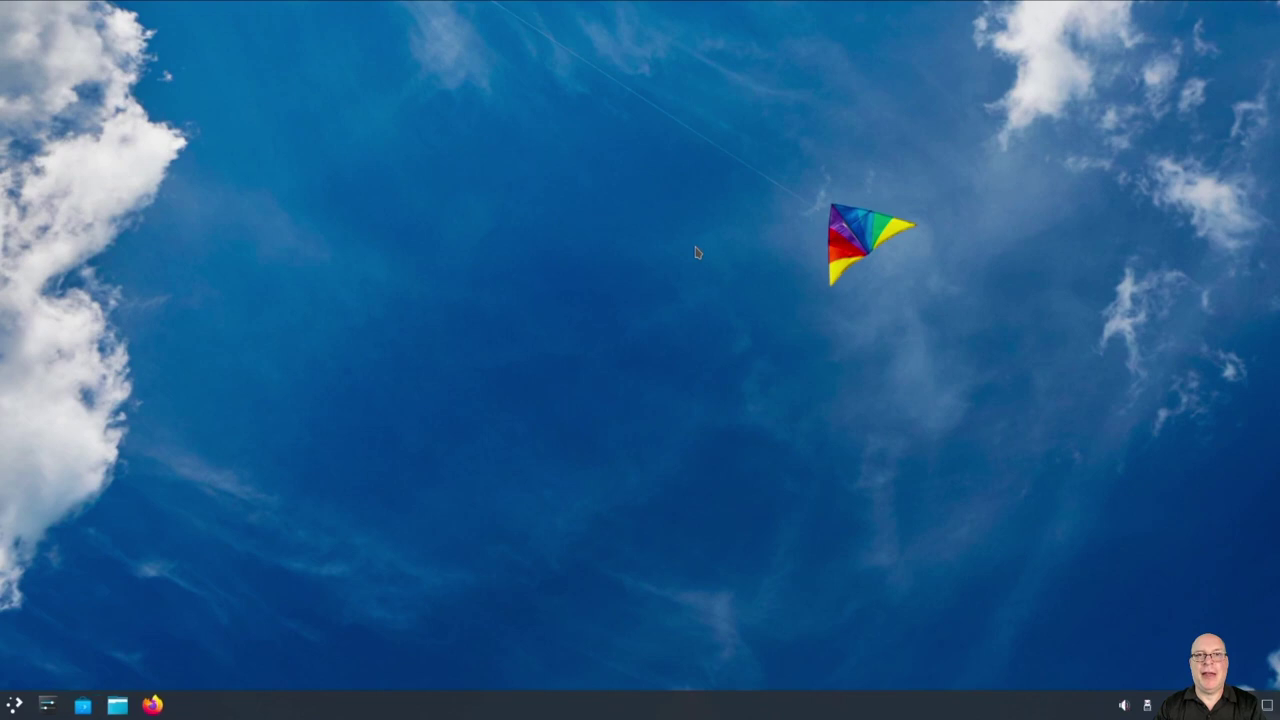
# Step: Search for konsole in the application launcher, open the Konsole terminal and enlarge its text
pyautogui.click(14, 704)
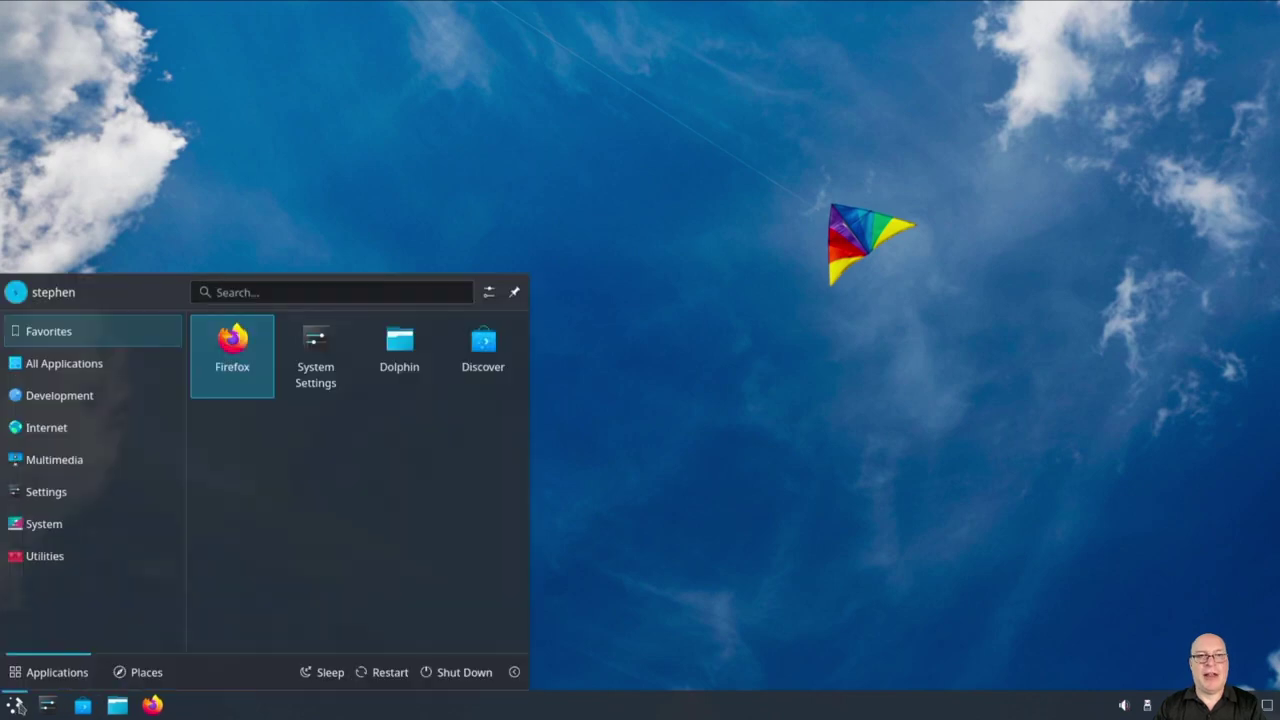
pyautogui.write('konsole')
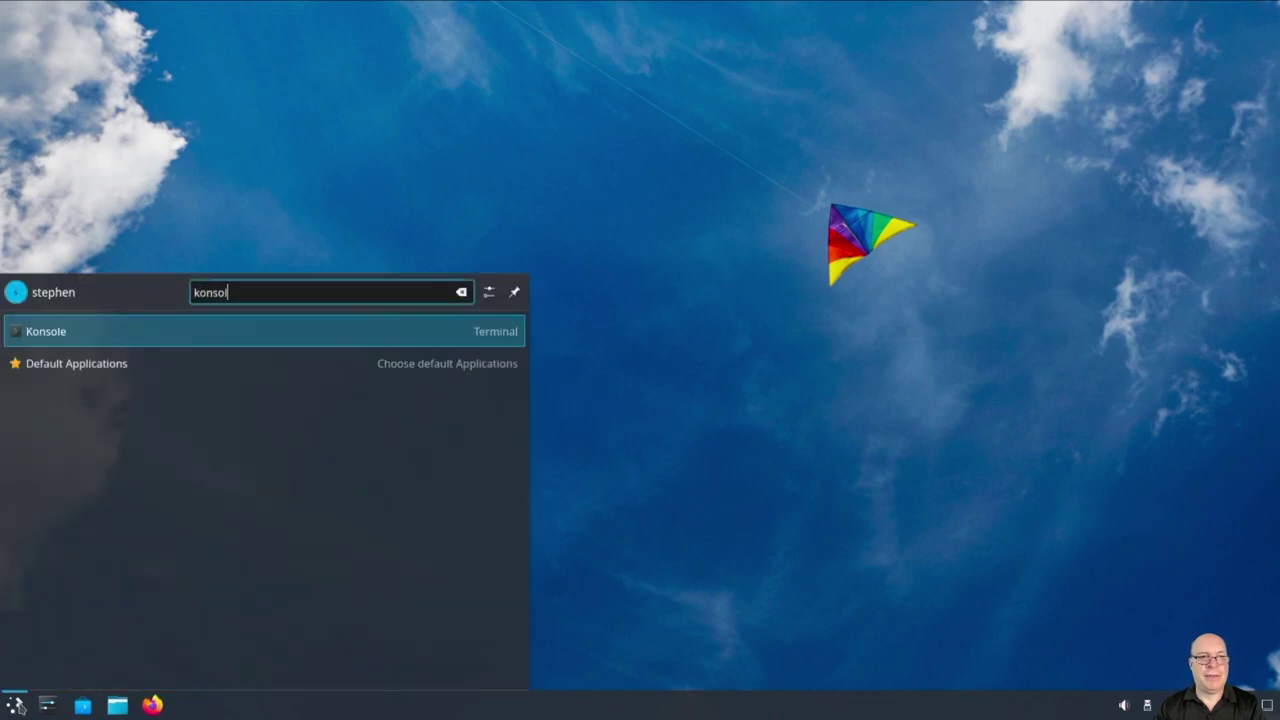
pyautogui.press('Return')
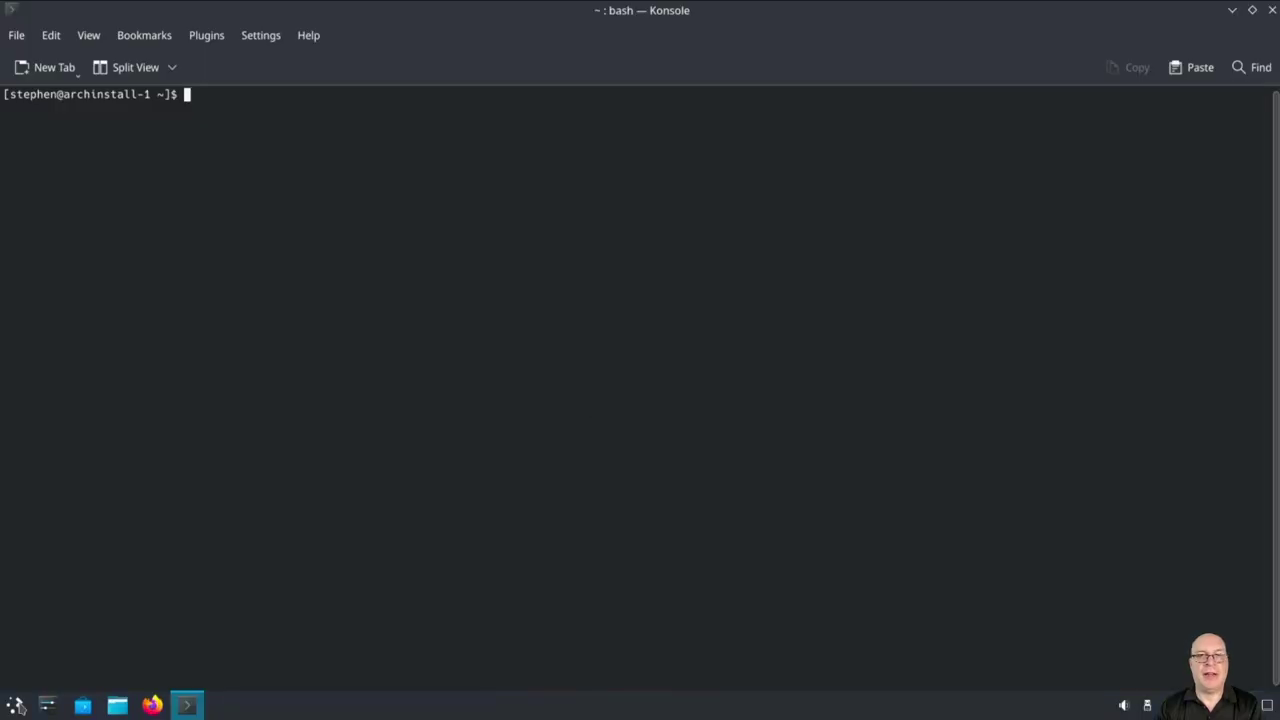
pyautogui.hotkey('ctrl', '+')
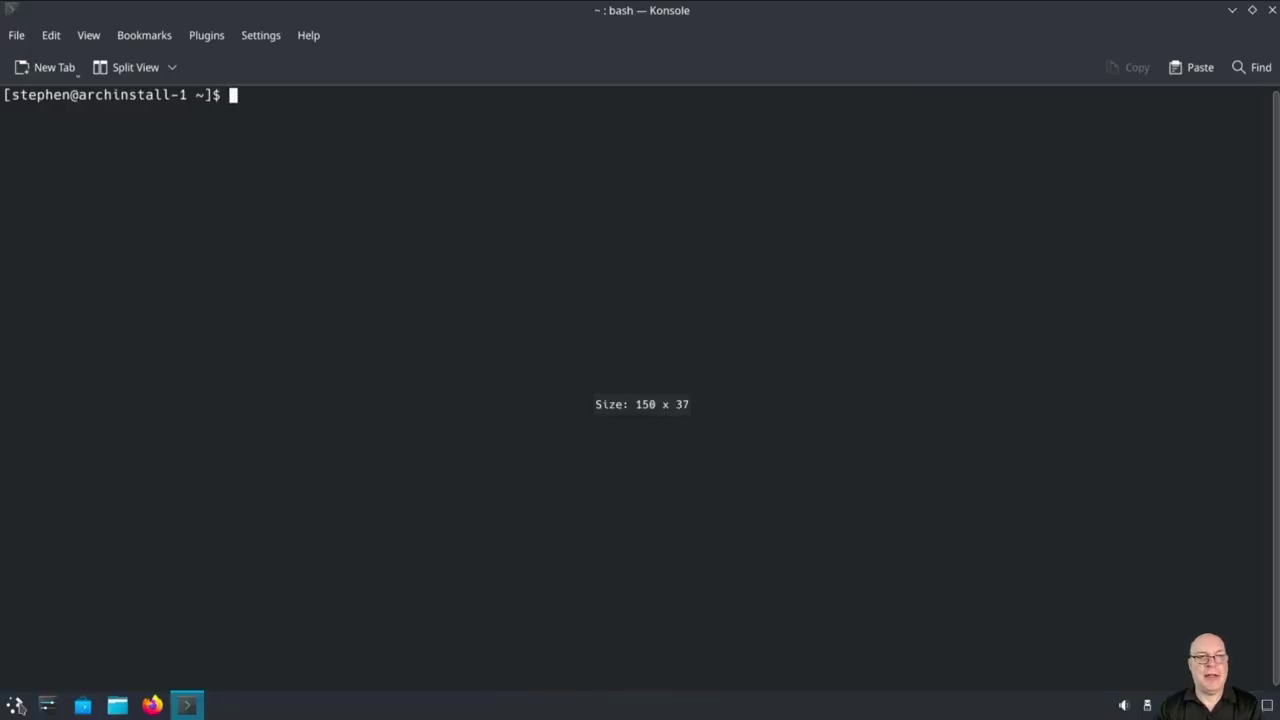
# Step: List the snapshots with snapper ls and check the marker on the Base System Configuration snapshot's number
pyautogui.write('snapper ')
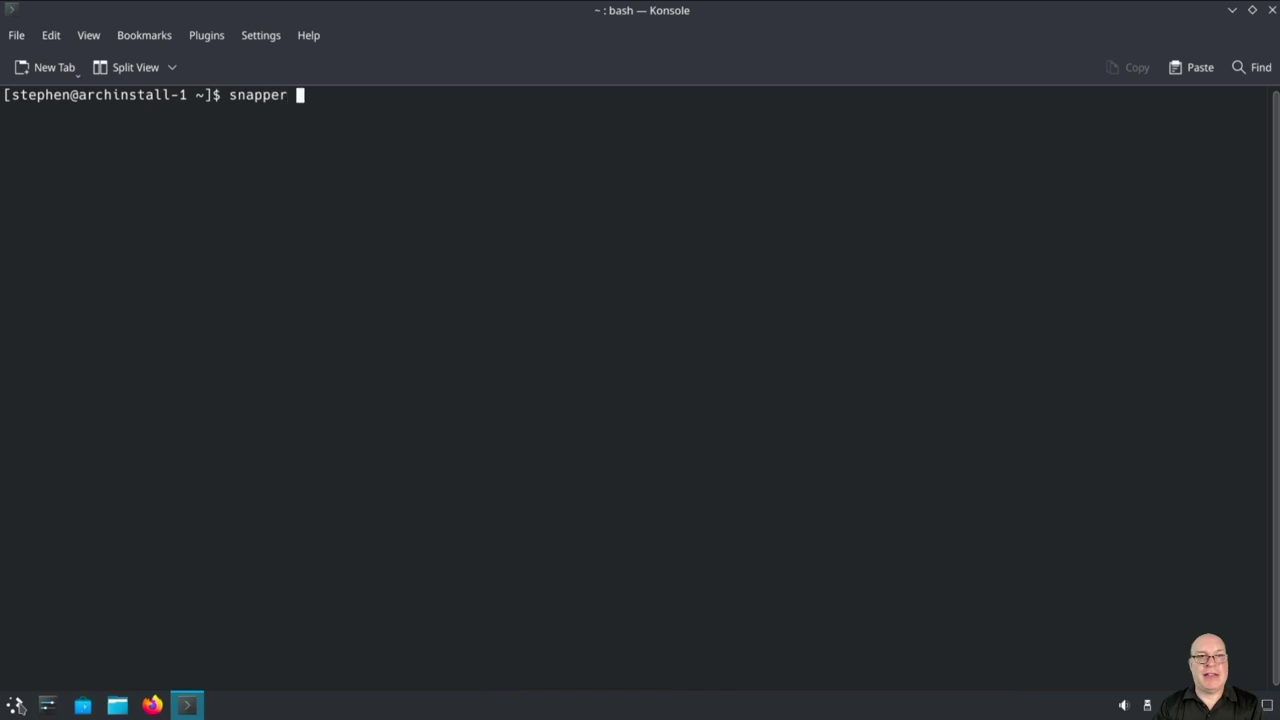
pyautogui.write('ls')
pyautogui.press('Return')
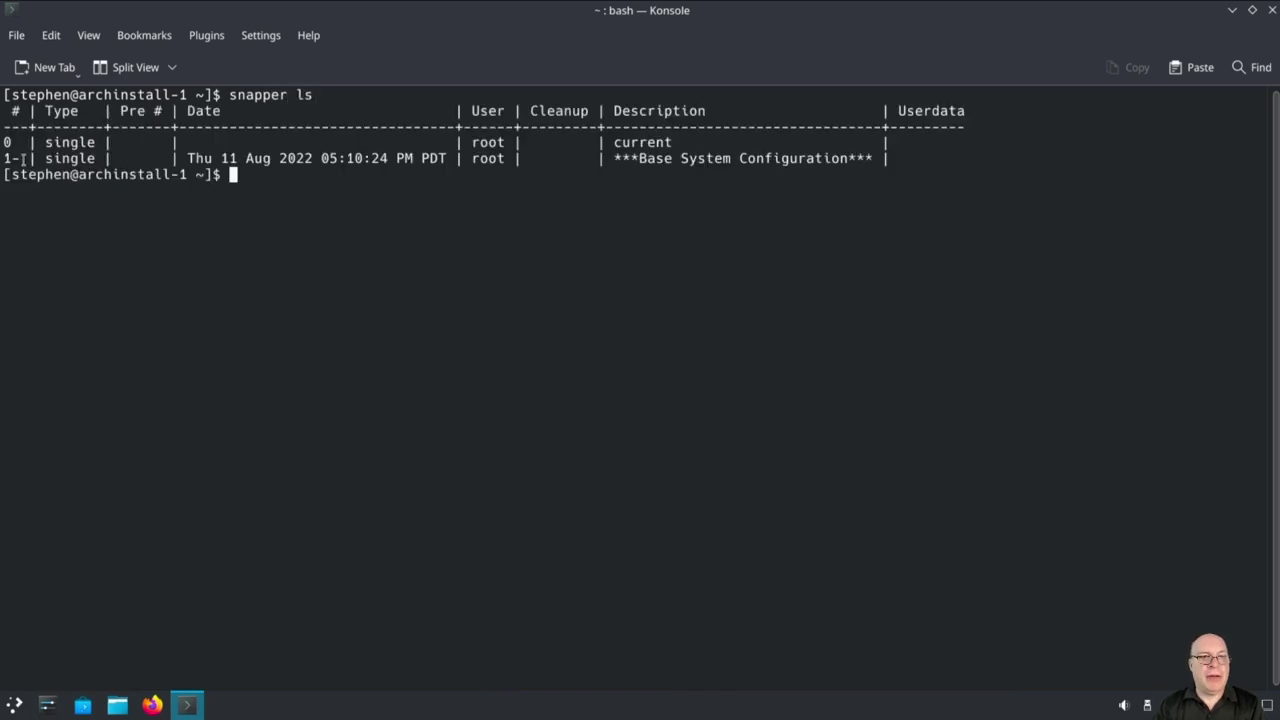
pyautogui.moveTo(21, 158)
pyautogui.mouseDown()
pyautogui.moveTo(7, 159)
pyautogui.moveTo(20, 163)
pyautogui.mouseUp()
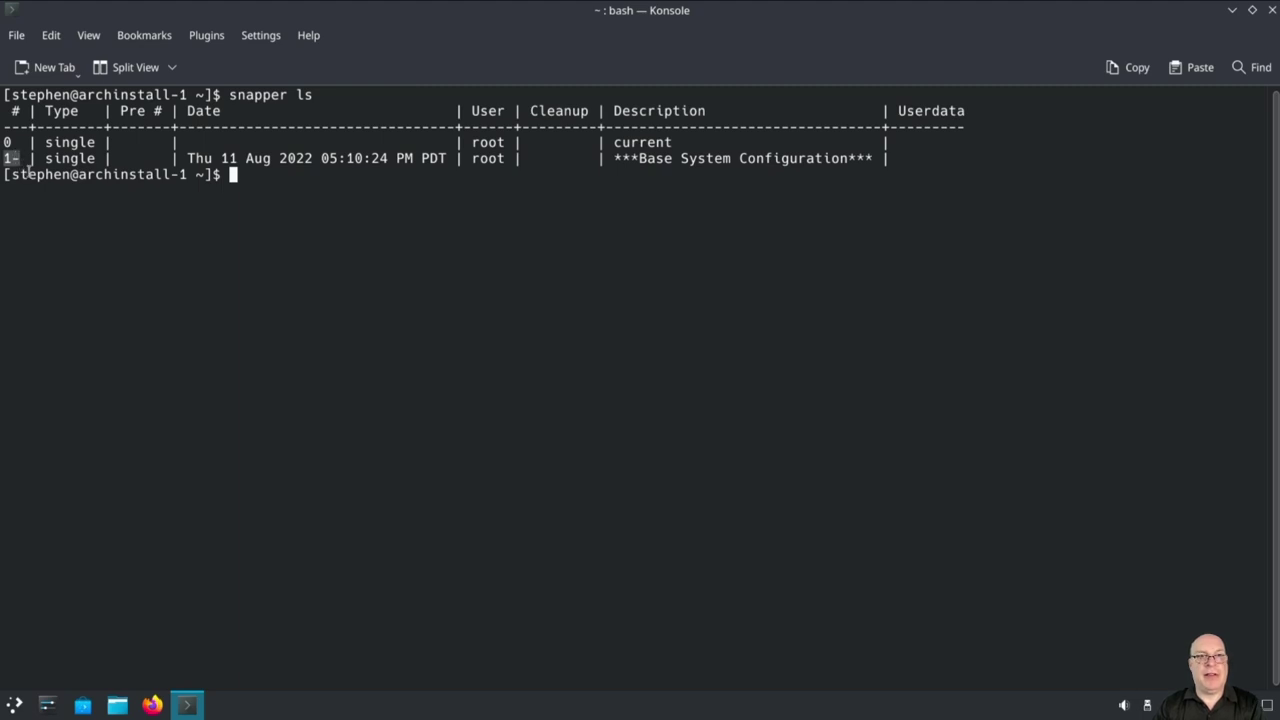
pyautogui.click(355, 241)
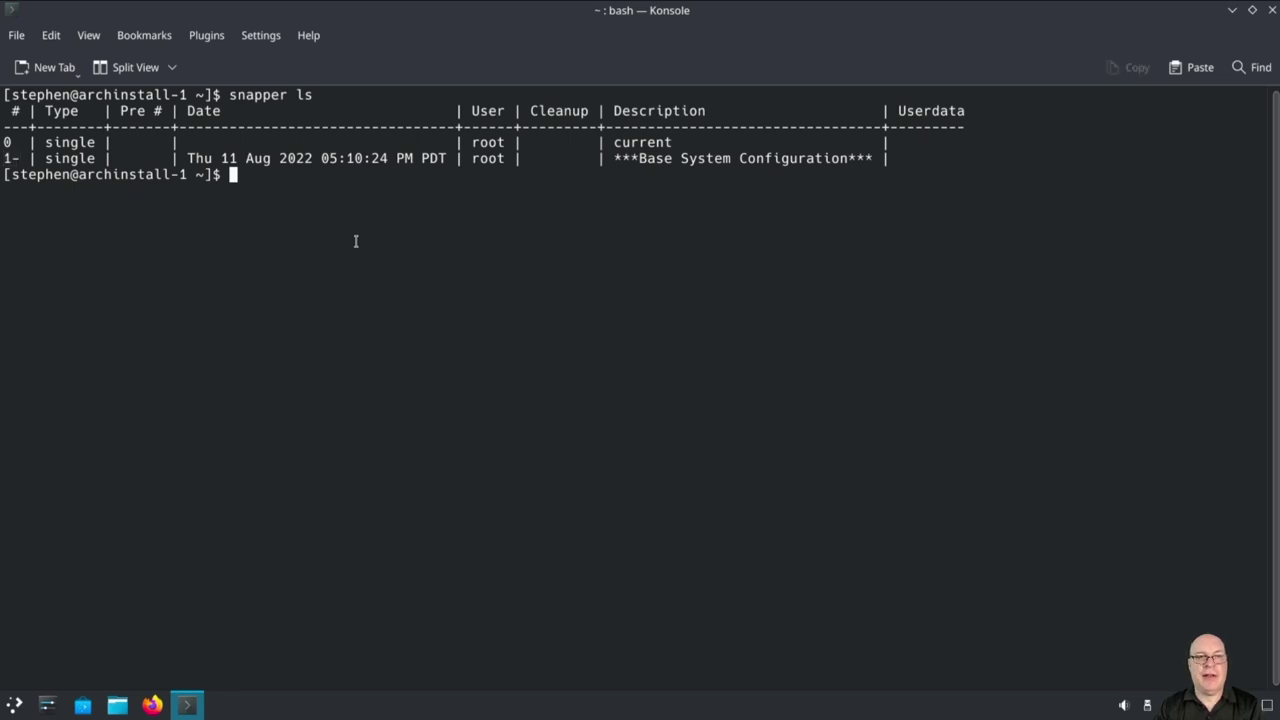
# Step: Reboot out of the running snapshot session to return to the GRUB menu
pyautogui.write('reboot')
pyautogui.press('Return')
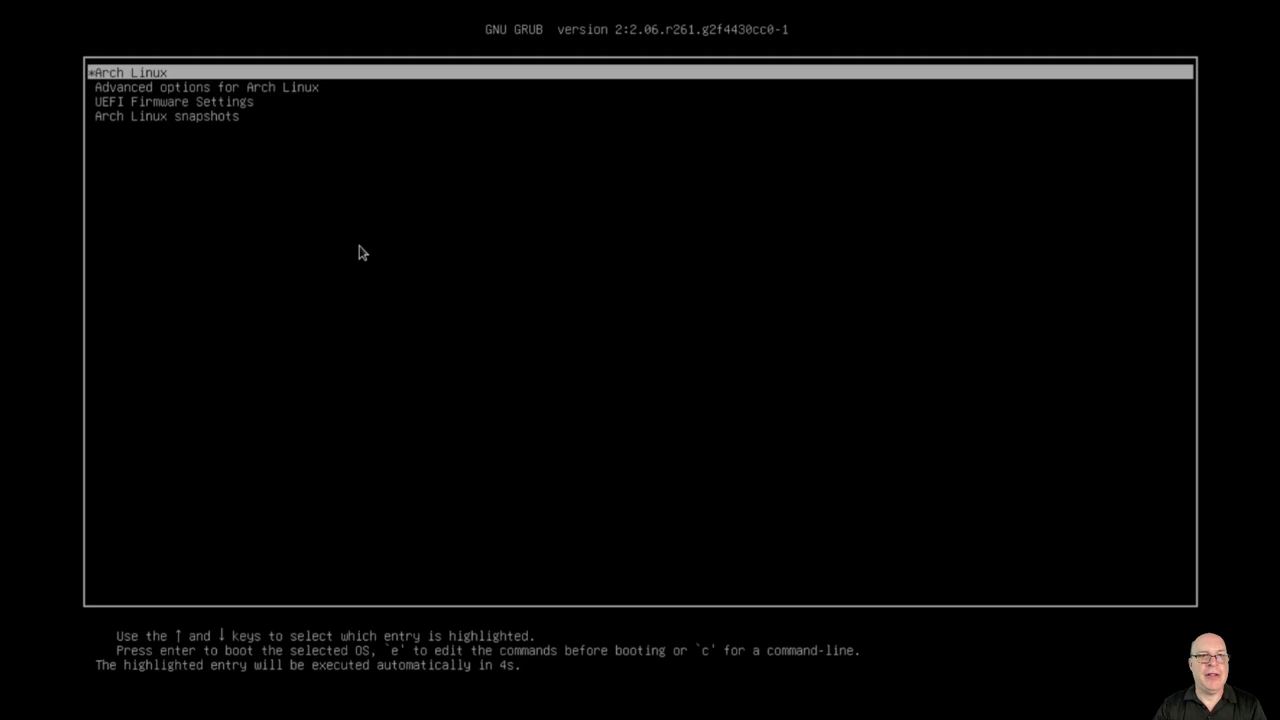
# Step: Boot the regular Arch Linux entry from GRUB and log in to the Plasma (X11) session with the account password
pyautogui.press('Return')
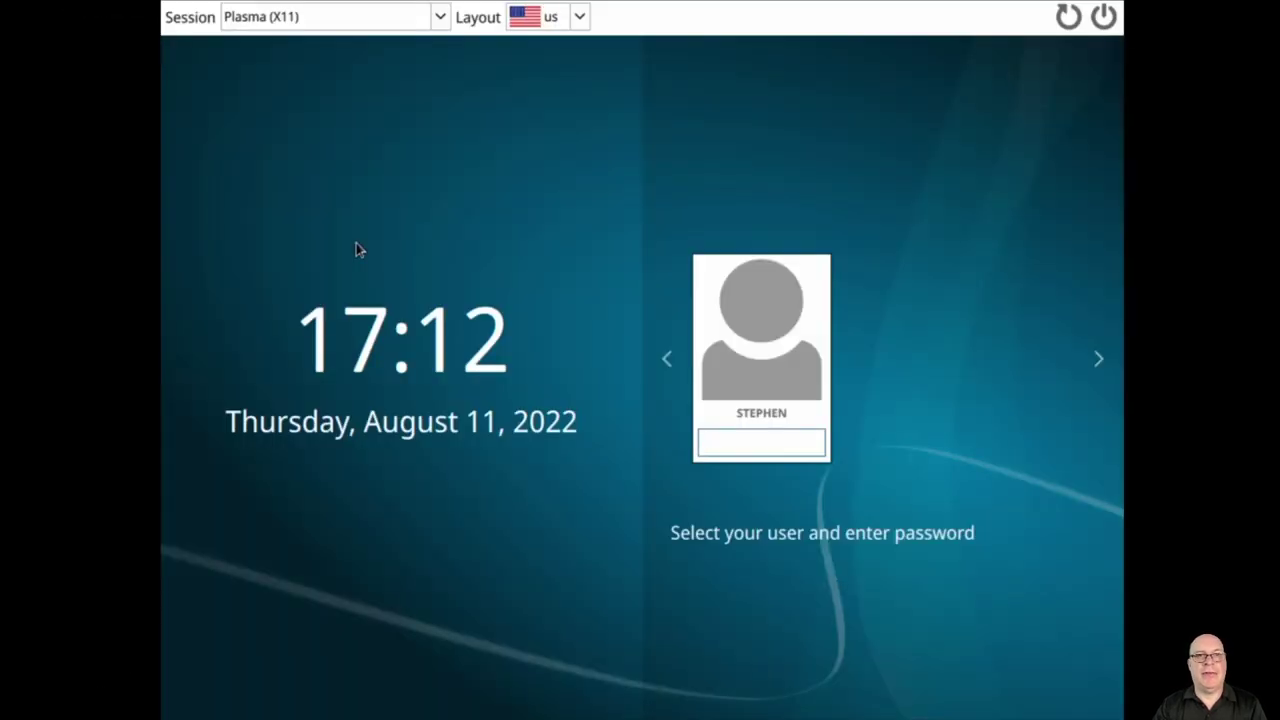
pyautogui.write('*********')
pyautogui.press('Return')
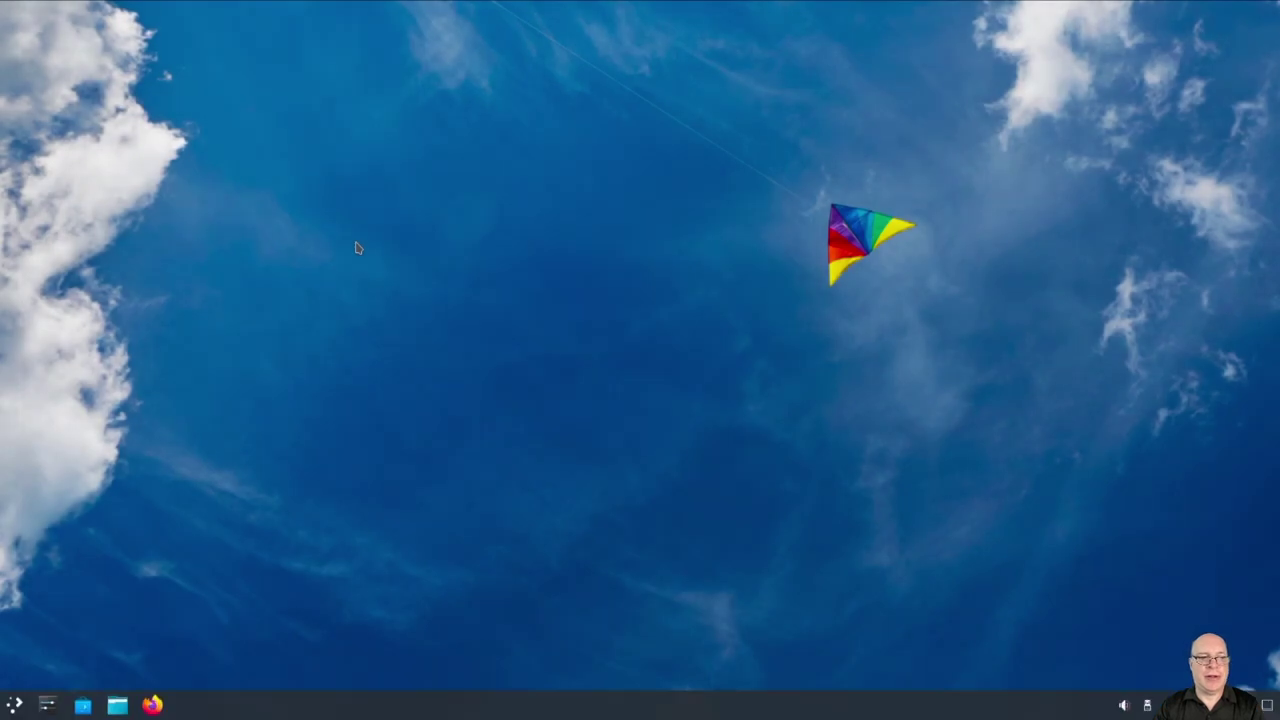
# Step: Switch to Firefox, close the Firefox Privacy Notice tab and load github.com/archlinux/archinstall
pyautogui.click(152, 706)
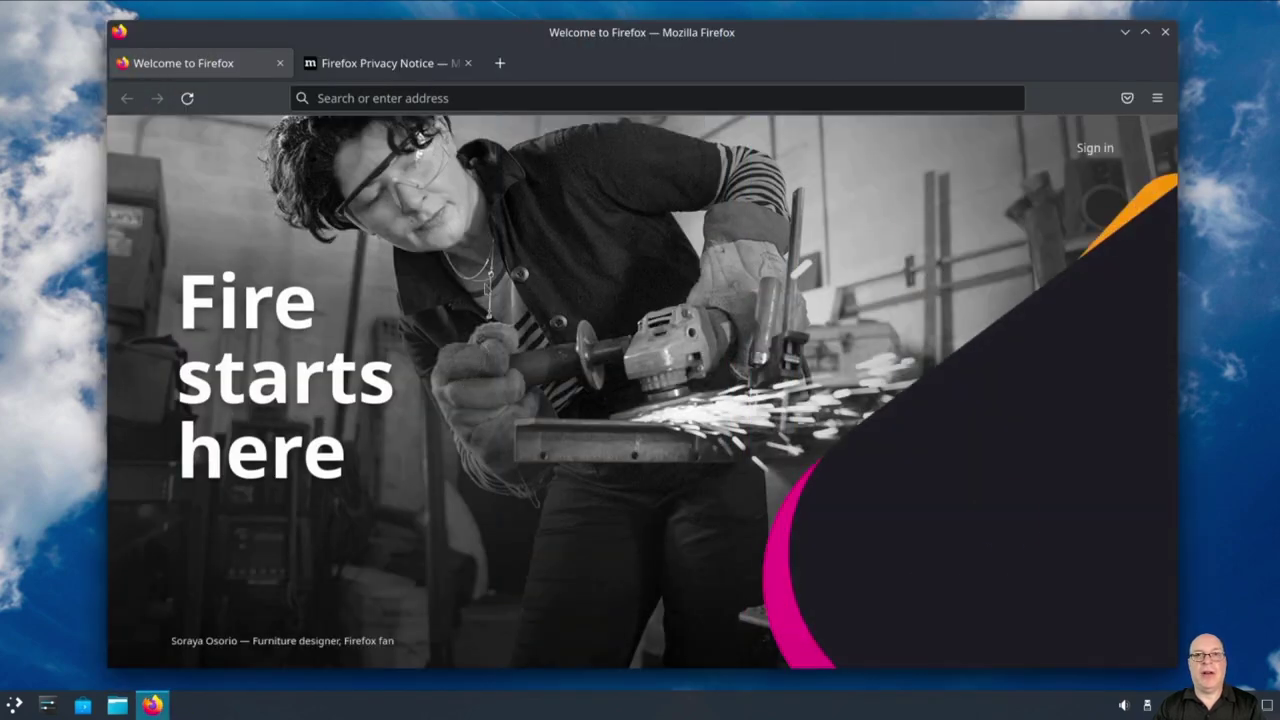
pyautogui.click(468, 64)
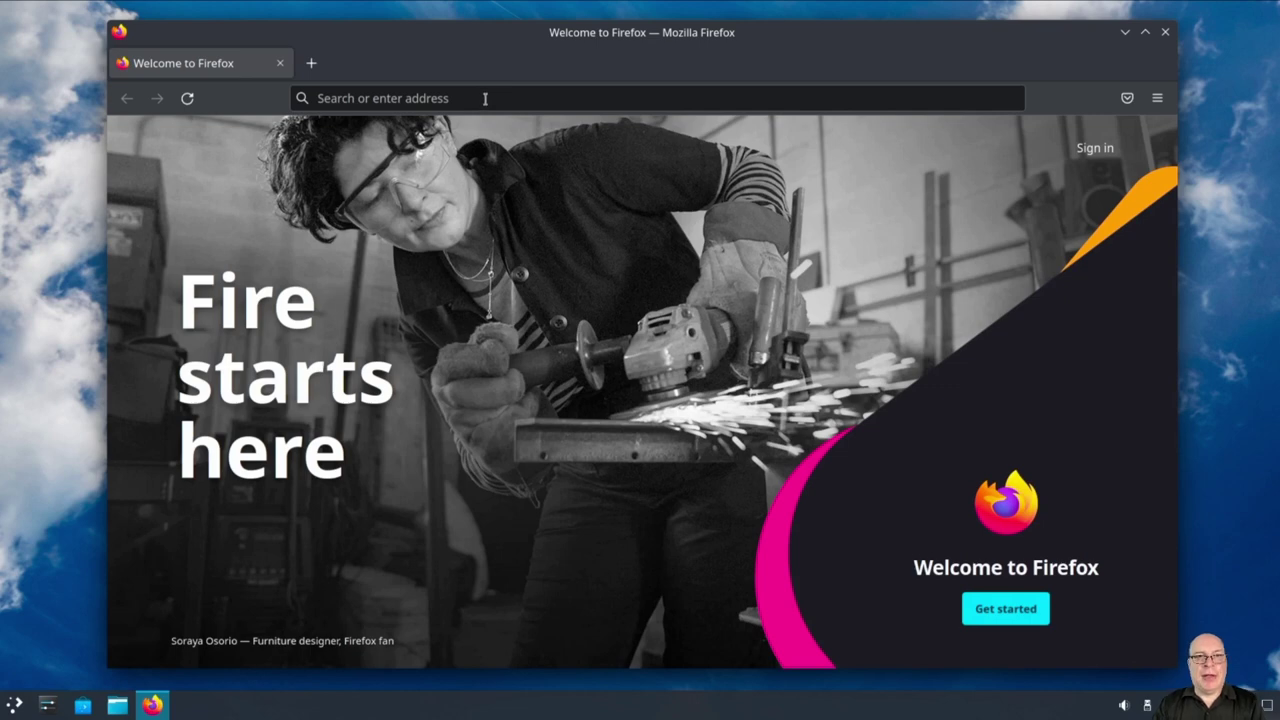
pyautogui.click(485, 98)
pyautogui.write('g')
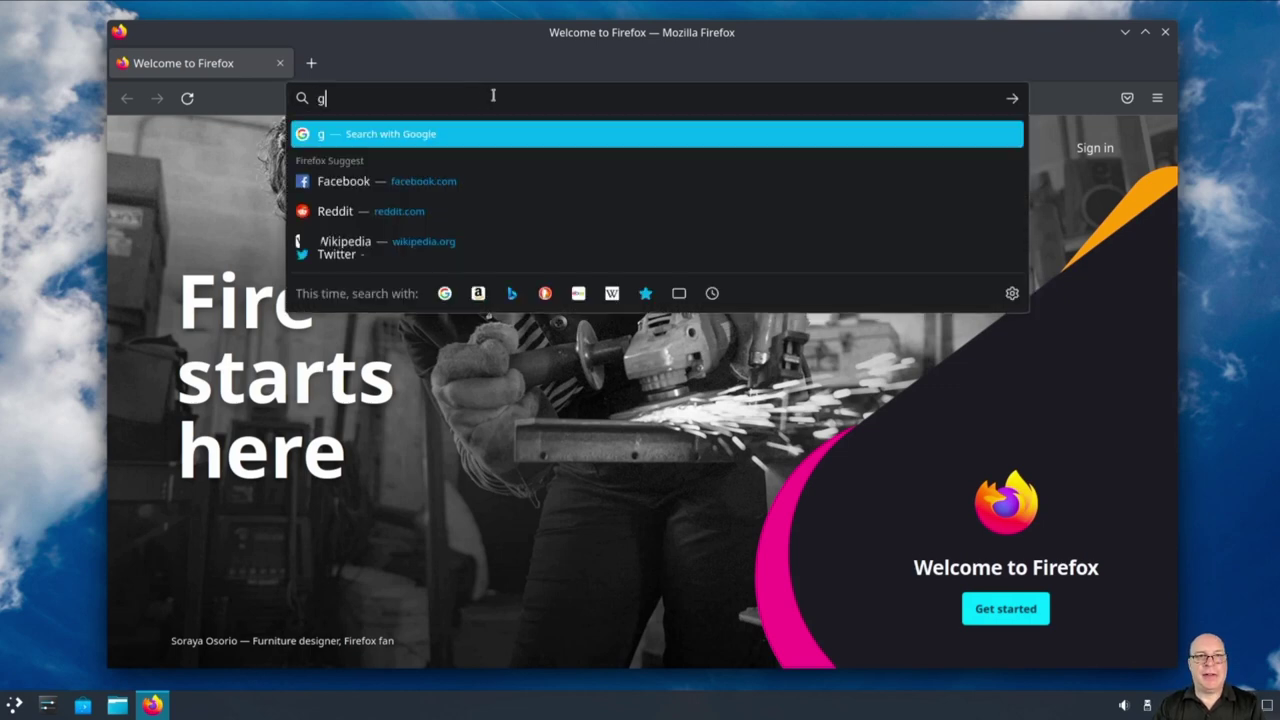
pyautogui.write('ithub')
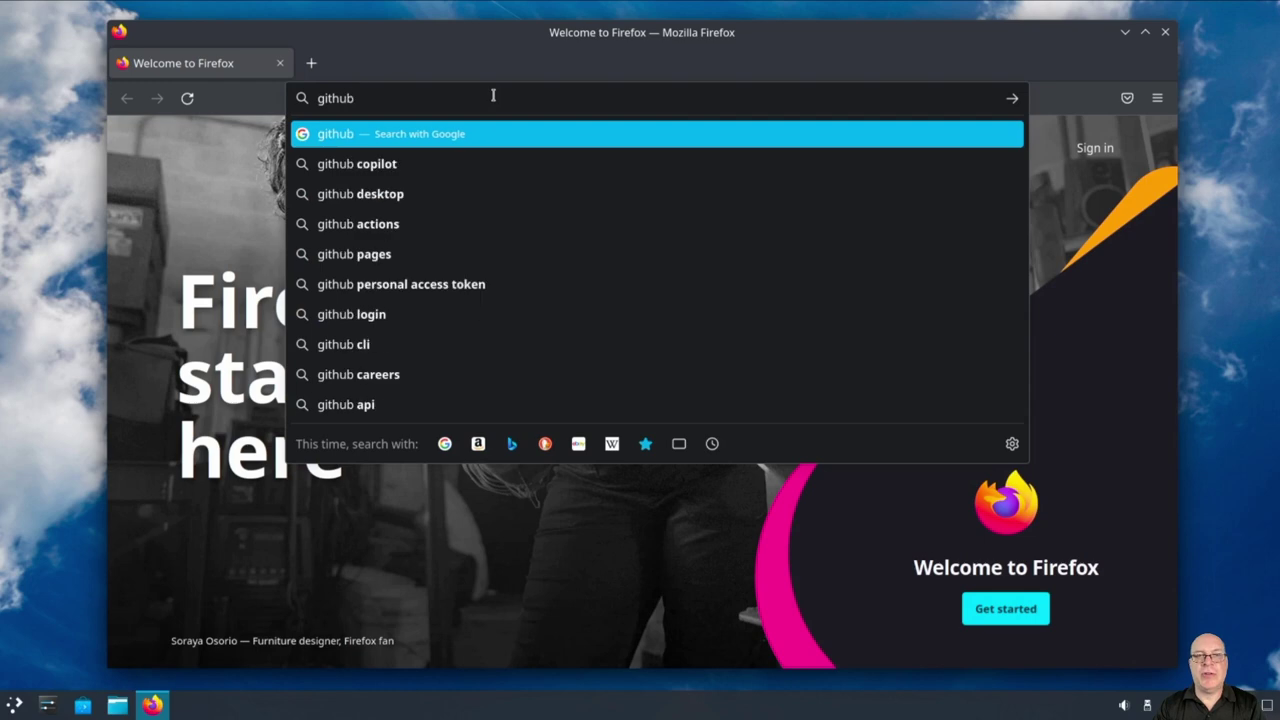
pyautogui.write('.com/')
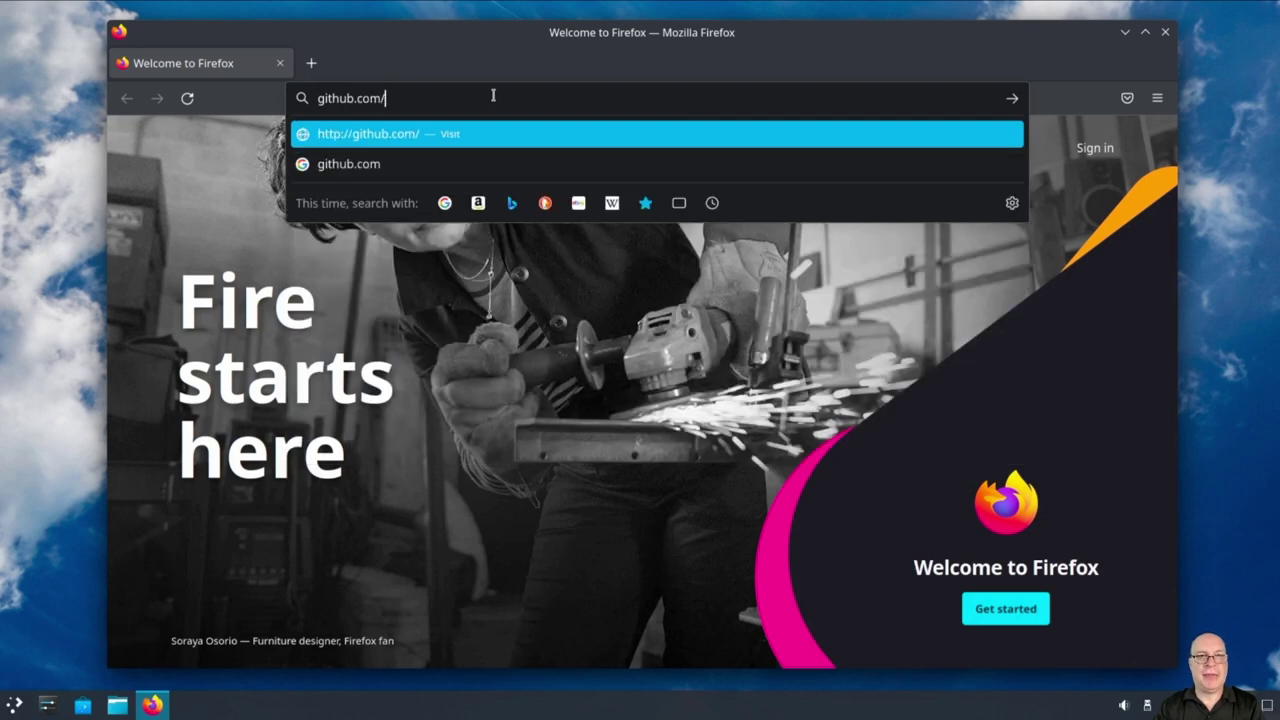
pyautogui.write('archlinux')
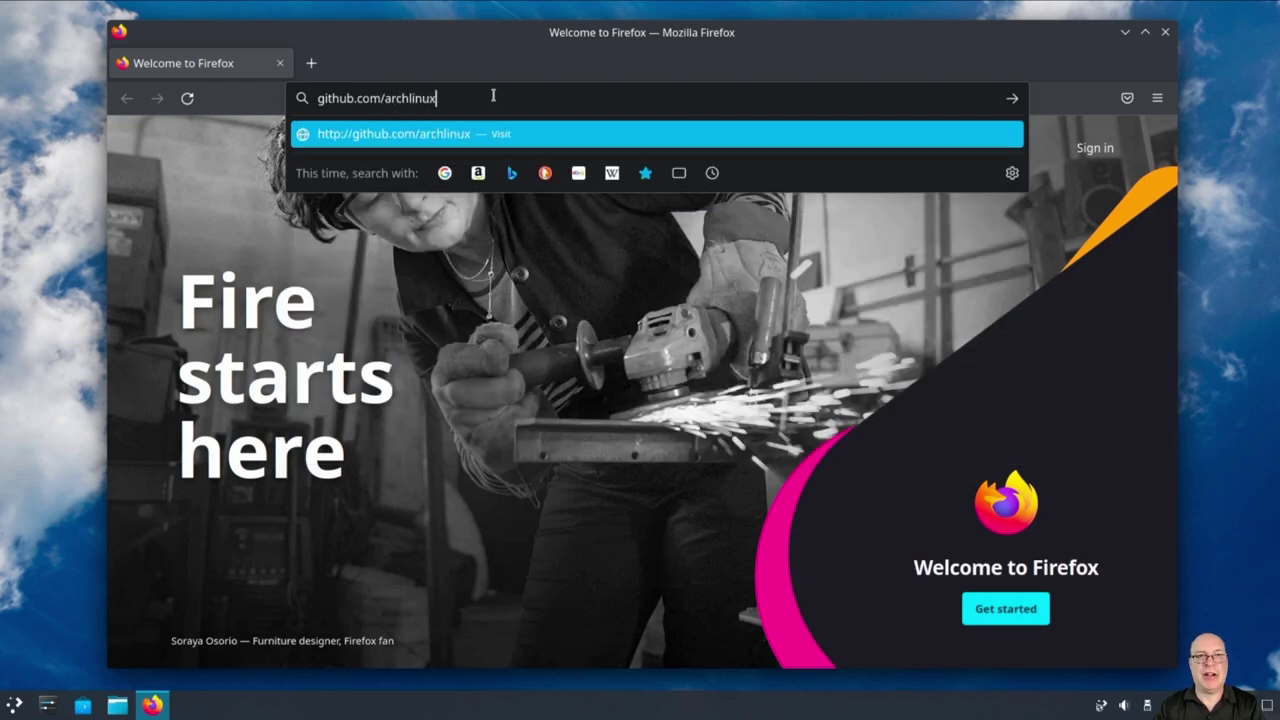
pyautogui.write('/archi')
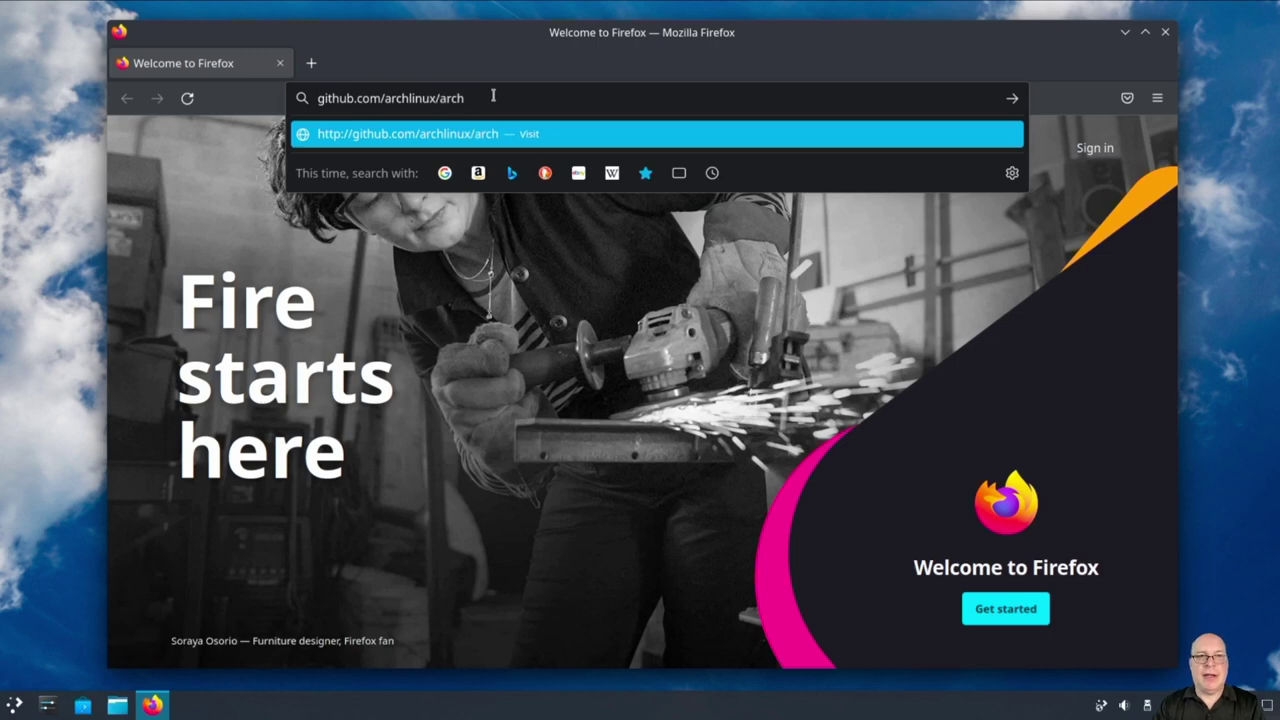
pyautogui.write('nstall')
pyautogui.press('Return')
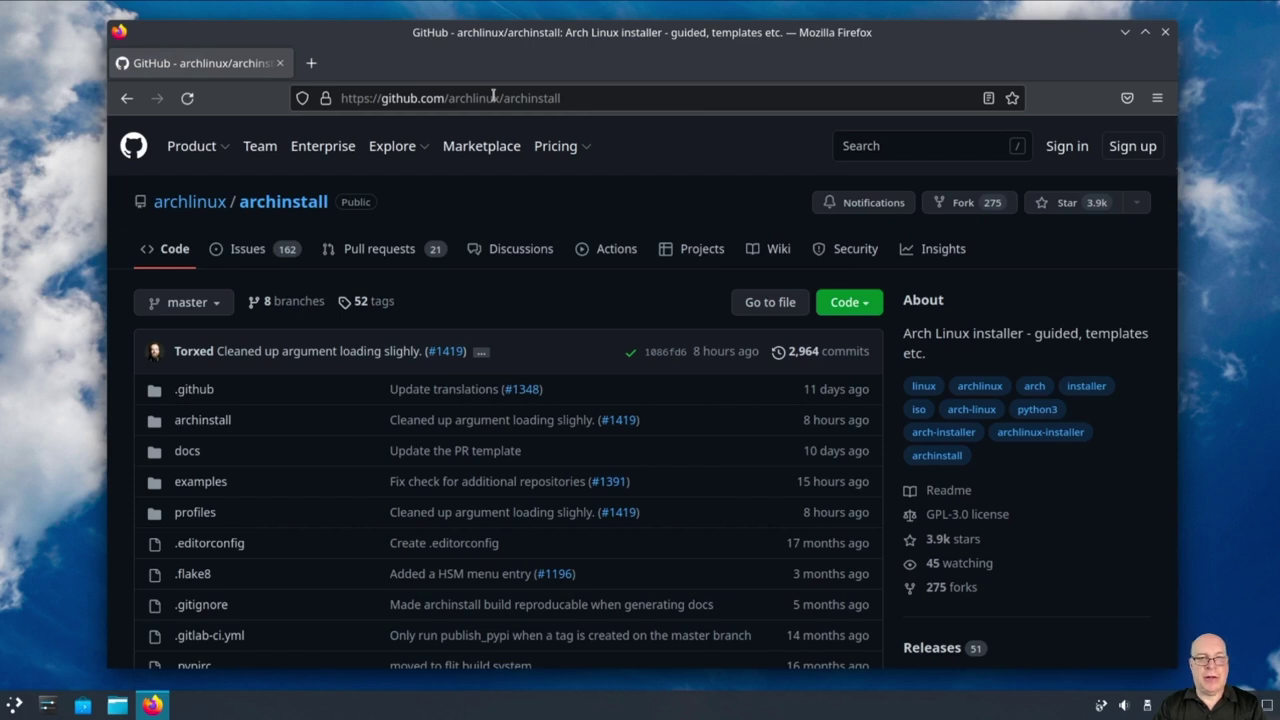
# Step: View the archinstall repository page in full screen and read through its README, including installation, usage and available languages
pyautogui.press('F11')
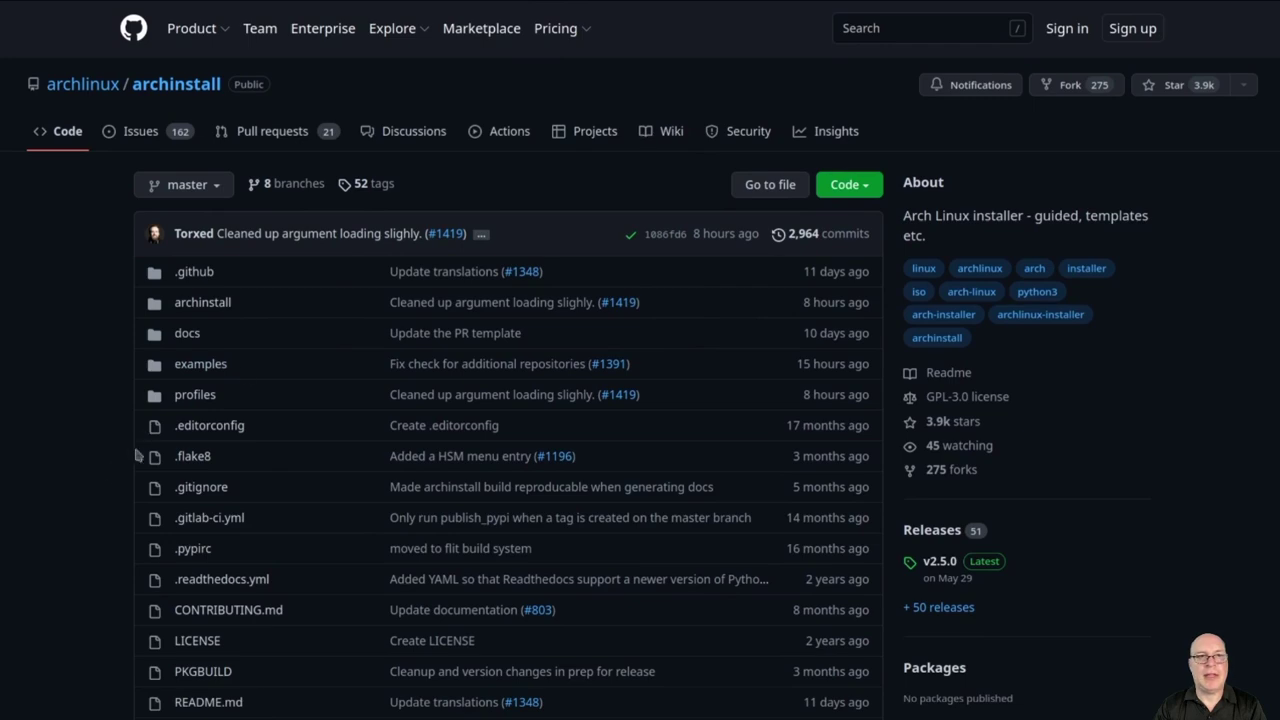
pyautogui.scroll(-2, 91, 482)
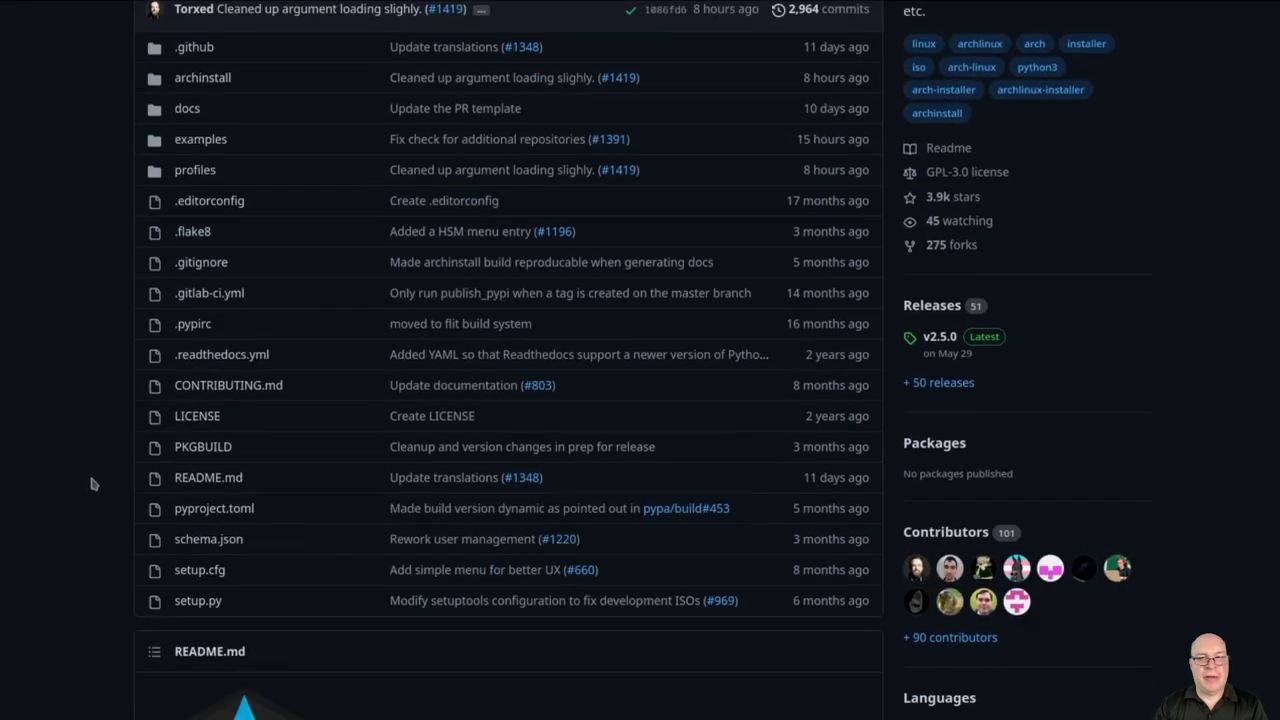
pyautogui.scroll(-5, 91, 484)
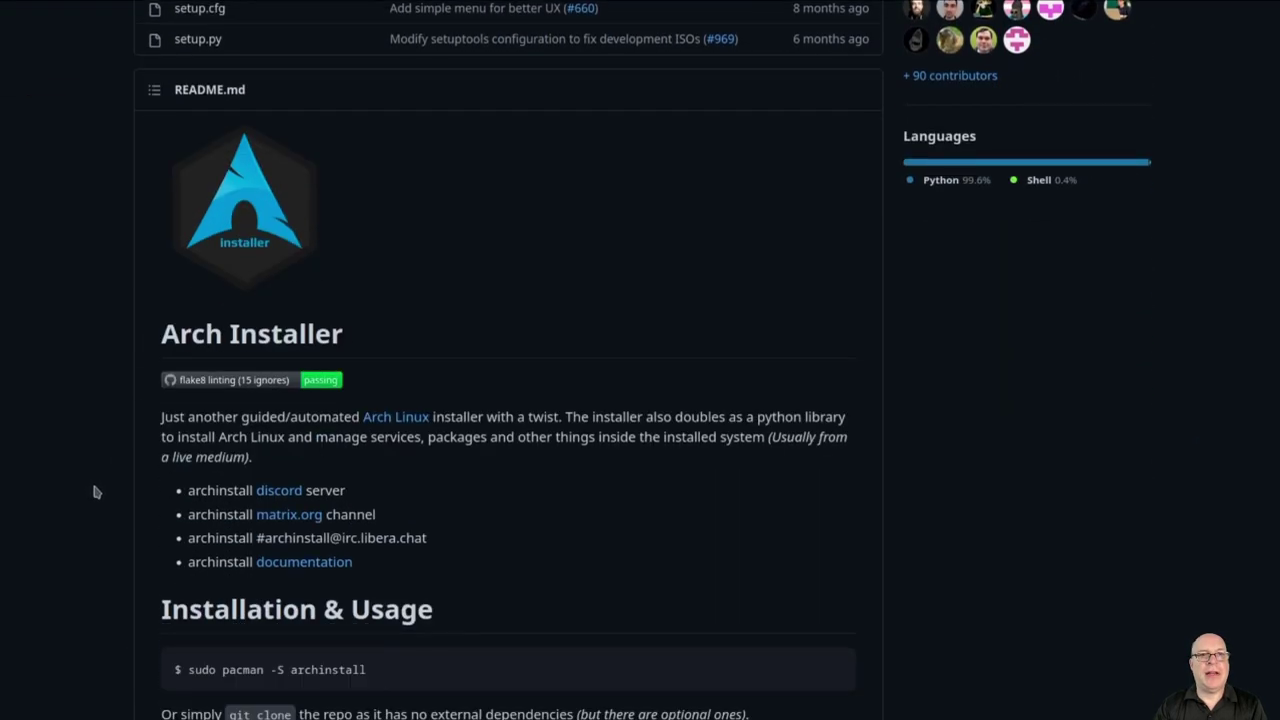
pyautogui.scroll(-9, 93, 488)
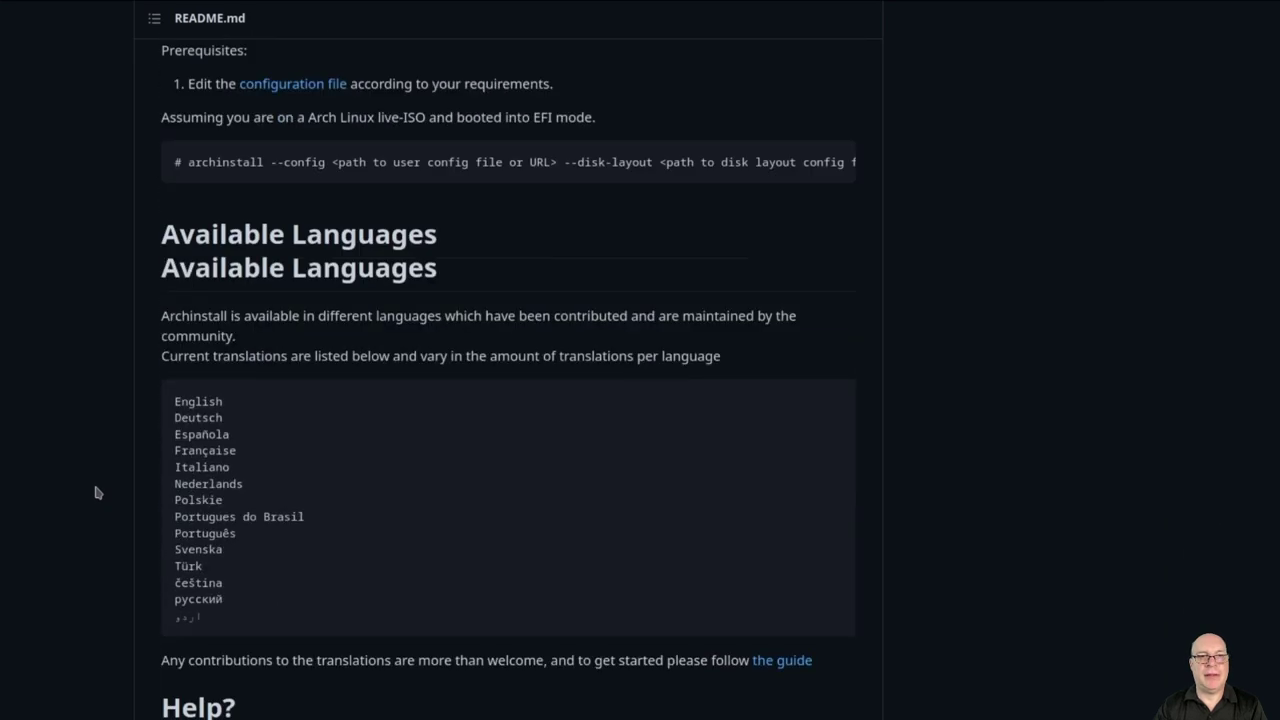
pyautogui.scroll(-3, 97, 492)
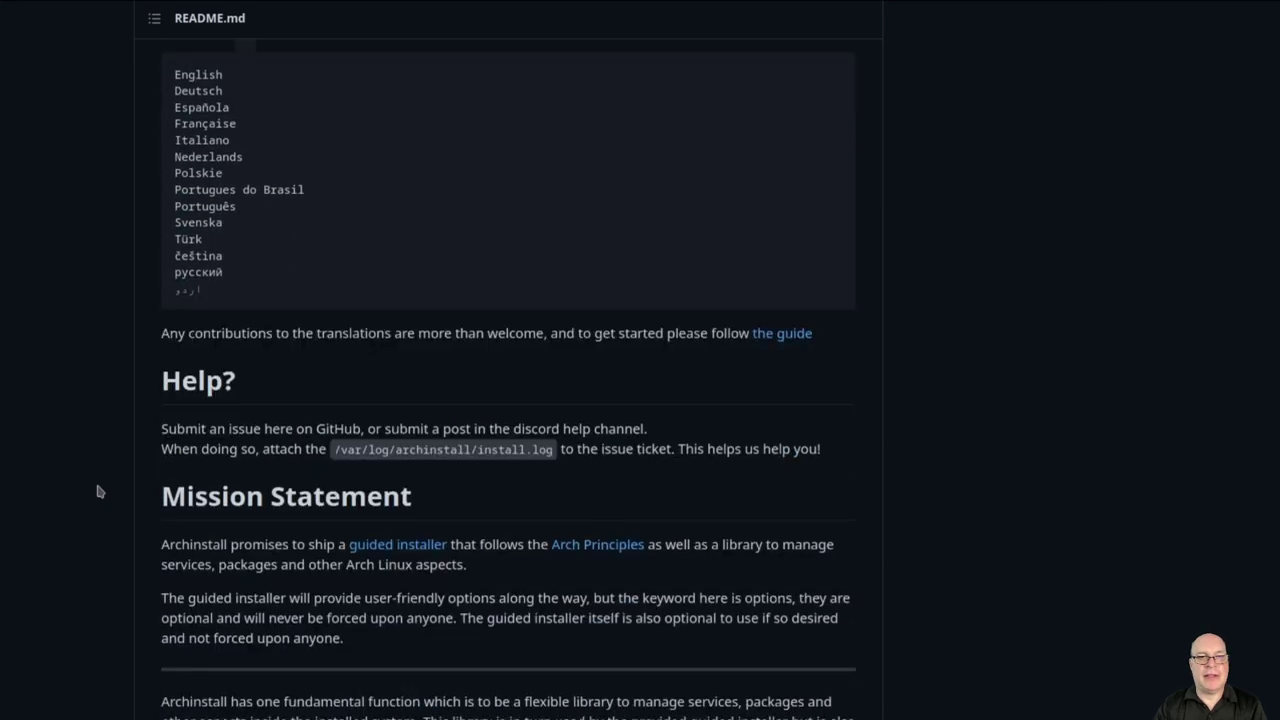
pyautogui.scroll(-2, 97, 491)
pyautogui.scroll(-3, 97, 490)
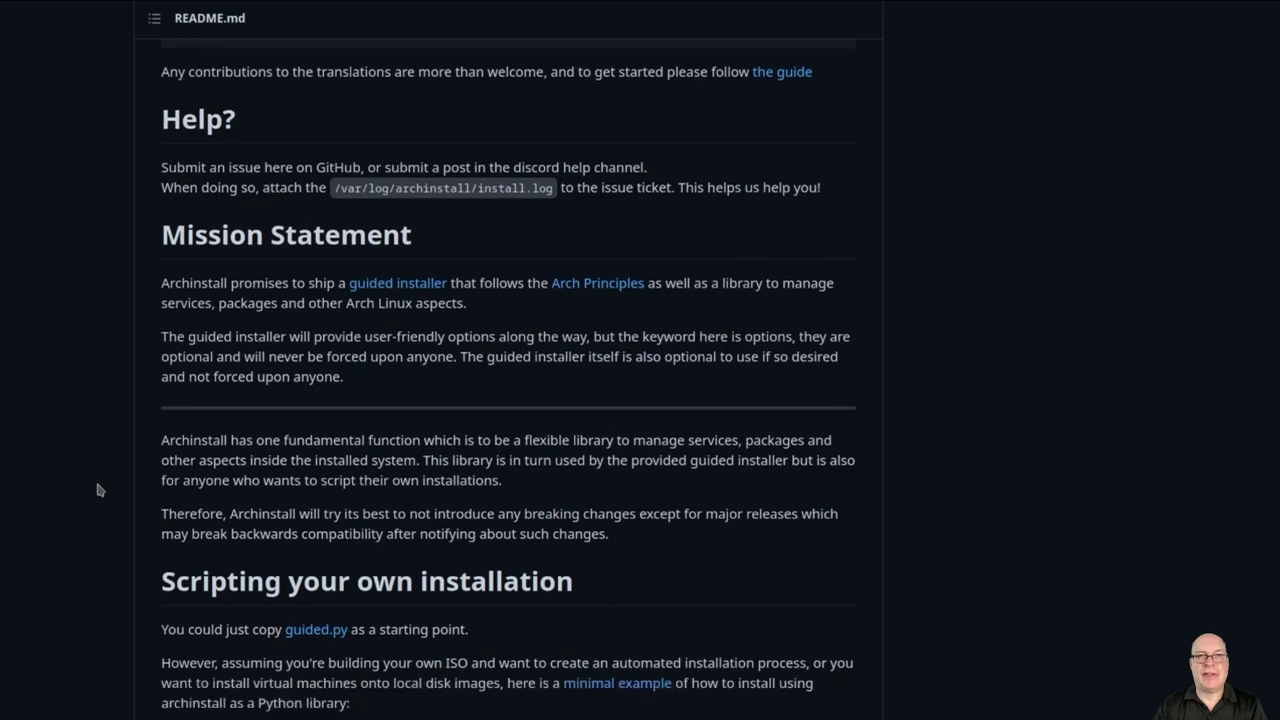
pyautogui.scroll(5, 97, 490)
pyautogui.scroll(12, 97, 490)
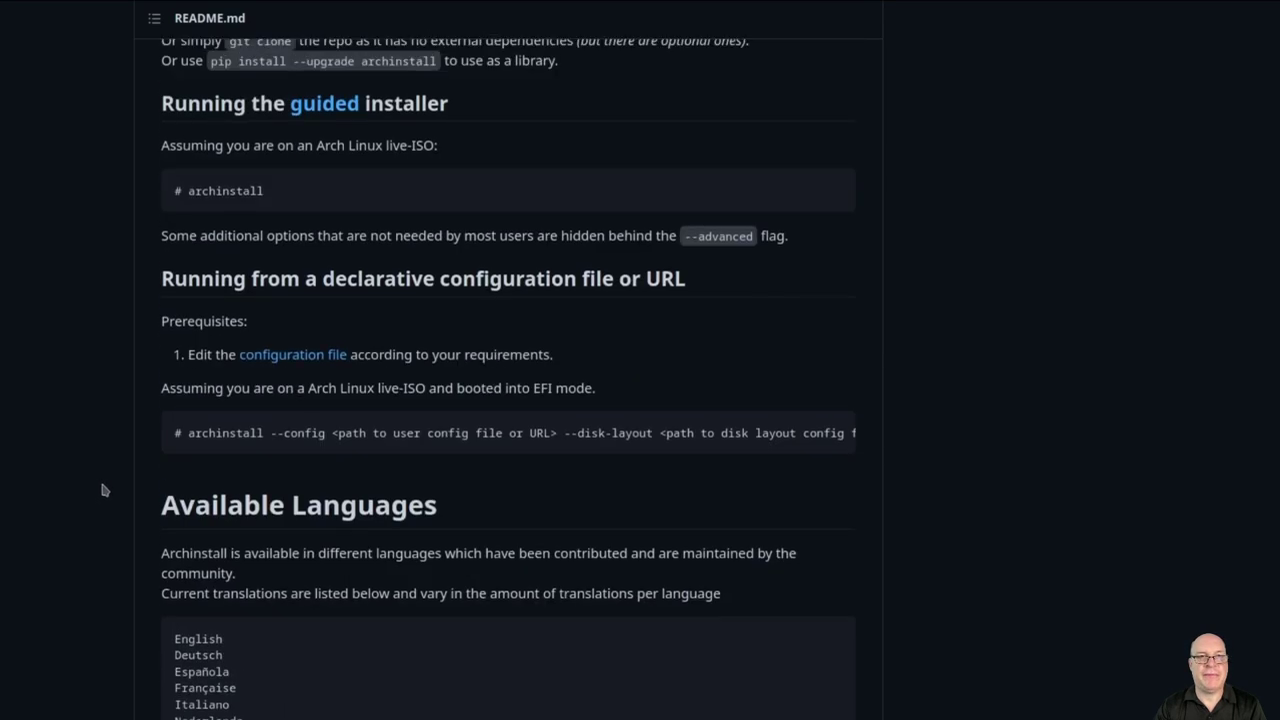
pyautogui.scroll(7, 105, 491)
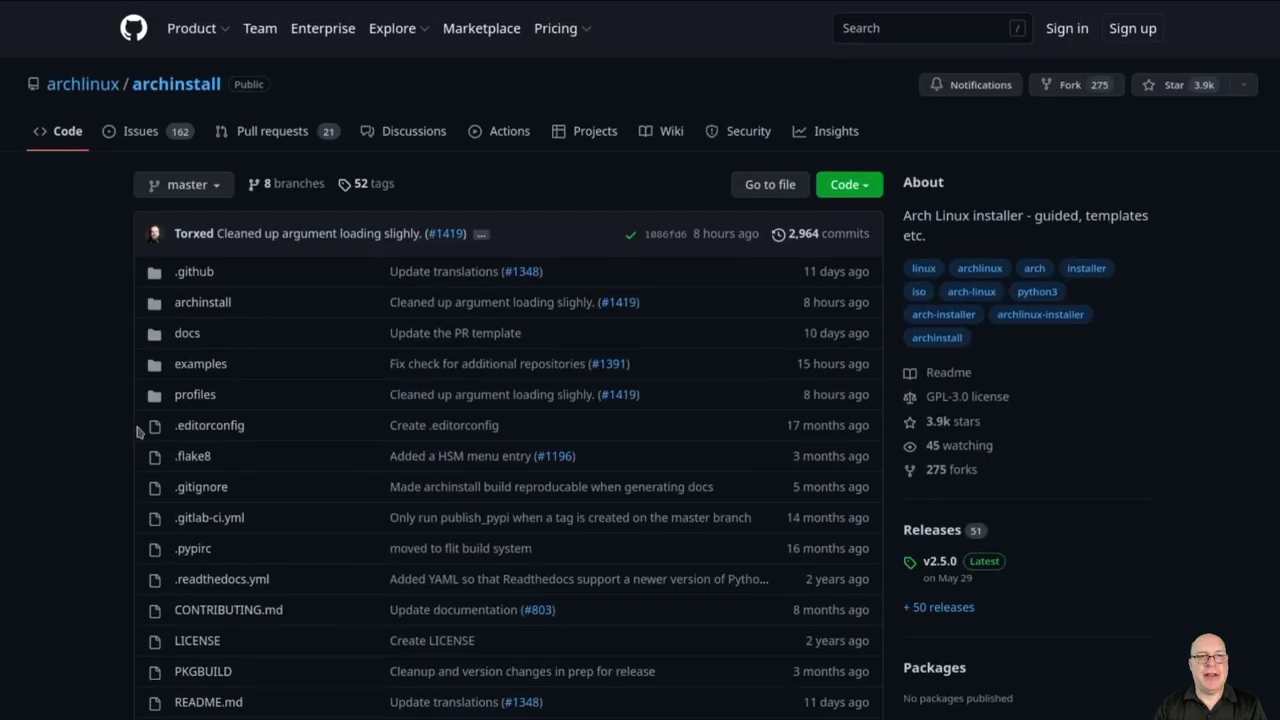
# Step: Open the archinstall repository's Issues and look through the list of open reports
pyautogui.click(142, 131)
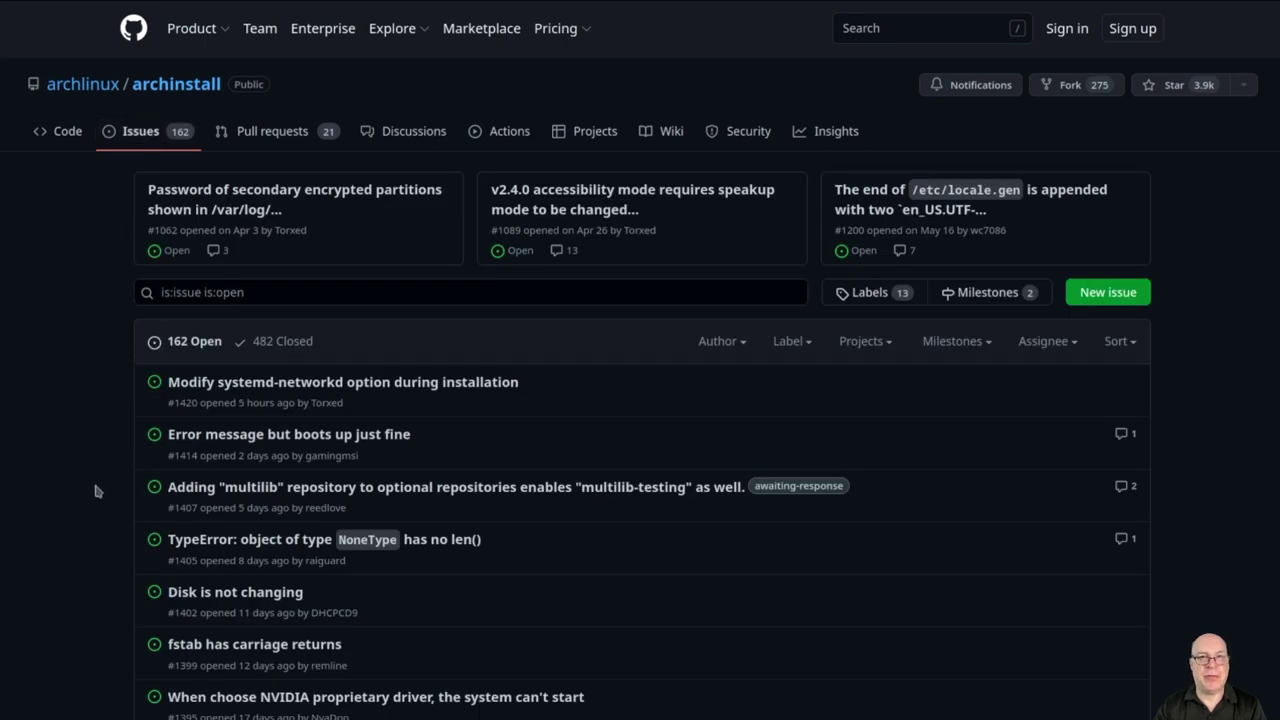
pyautogui.scroll(-3, 96, 490)
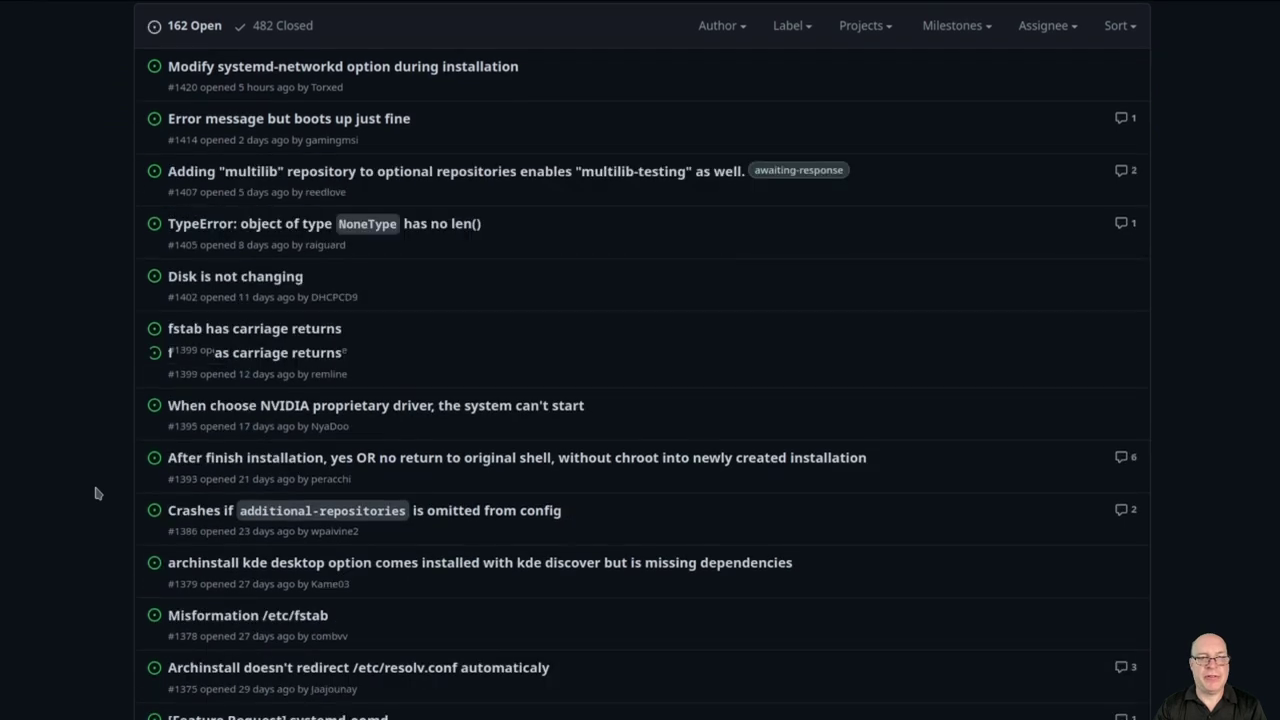
pyautogui.scroll(-3, 96, 492)
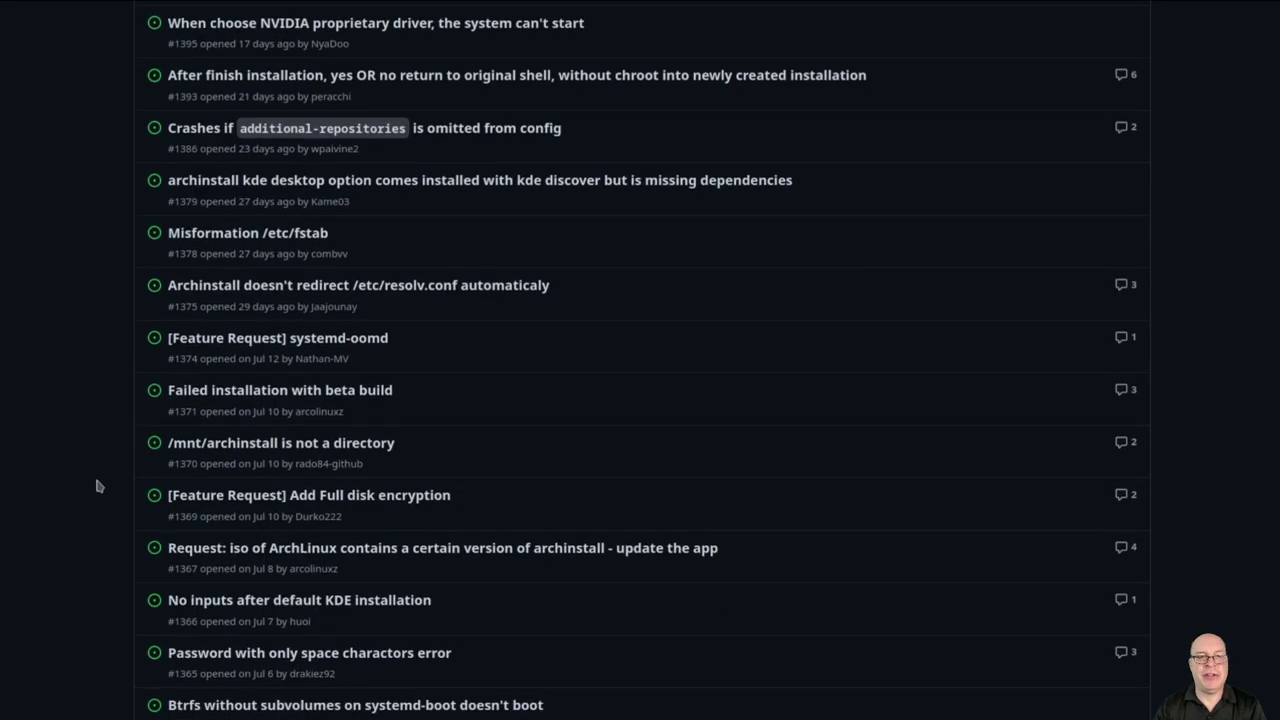
pyautogui.scroll(6, 97, 486)
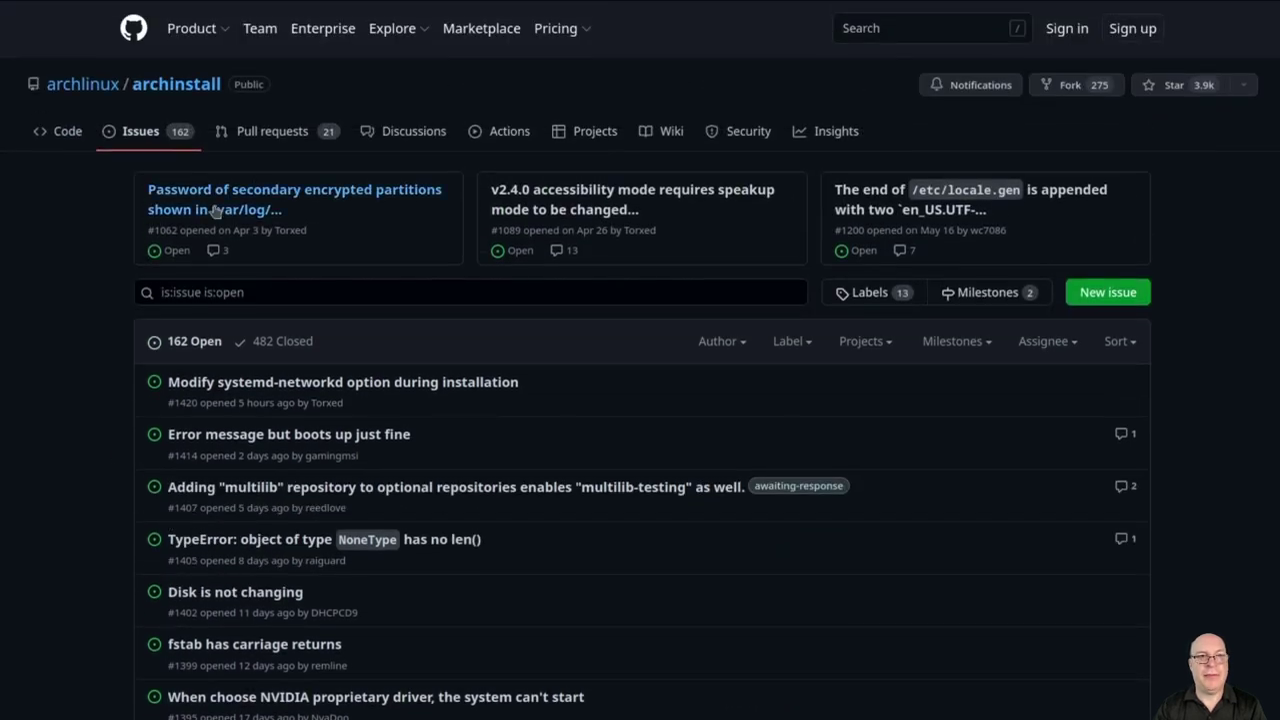
# Step: Examine the Arch Live ISO artifact in the latest Build Arch ISO with ArchInstall Commit run under Actions, and close Firefox
pyautogui.click(514, 135)
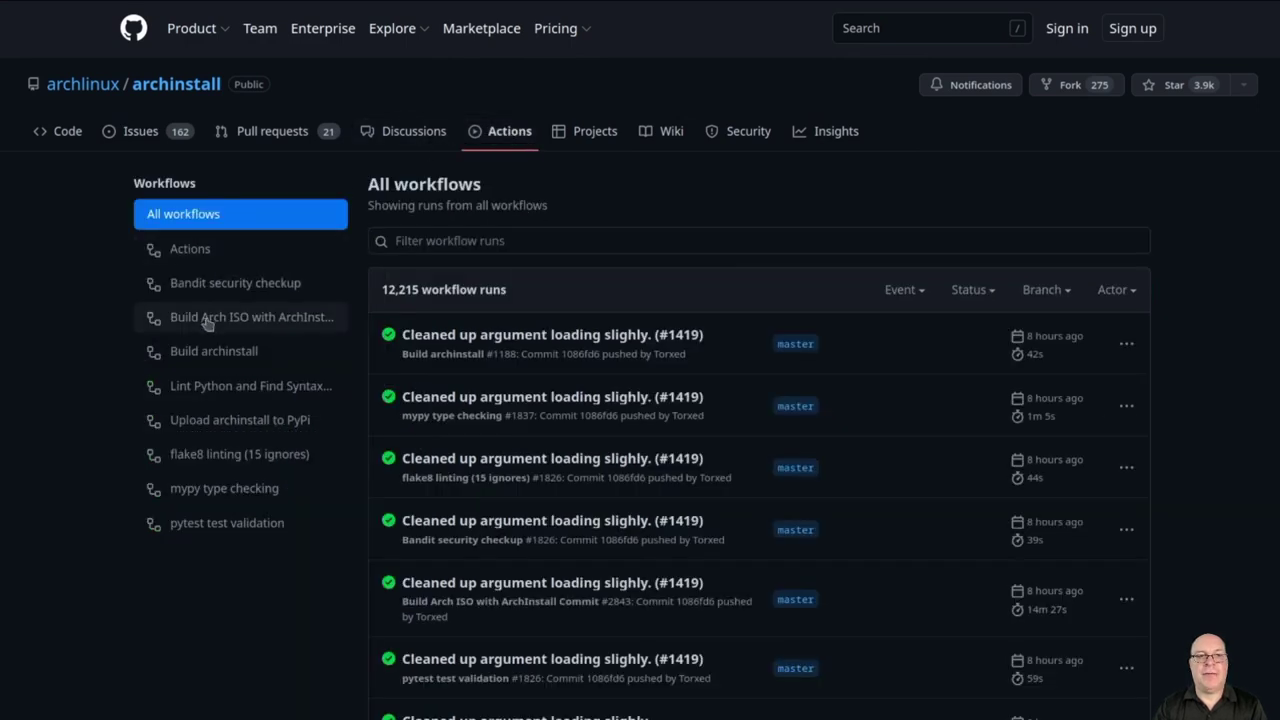
pyautogui.click(265, 325)
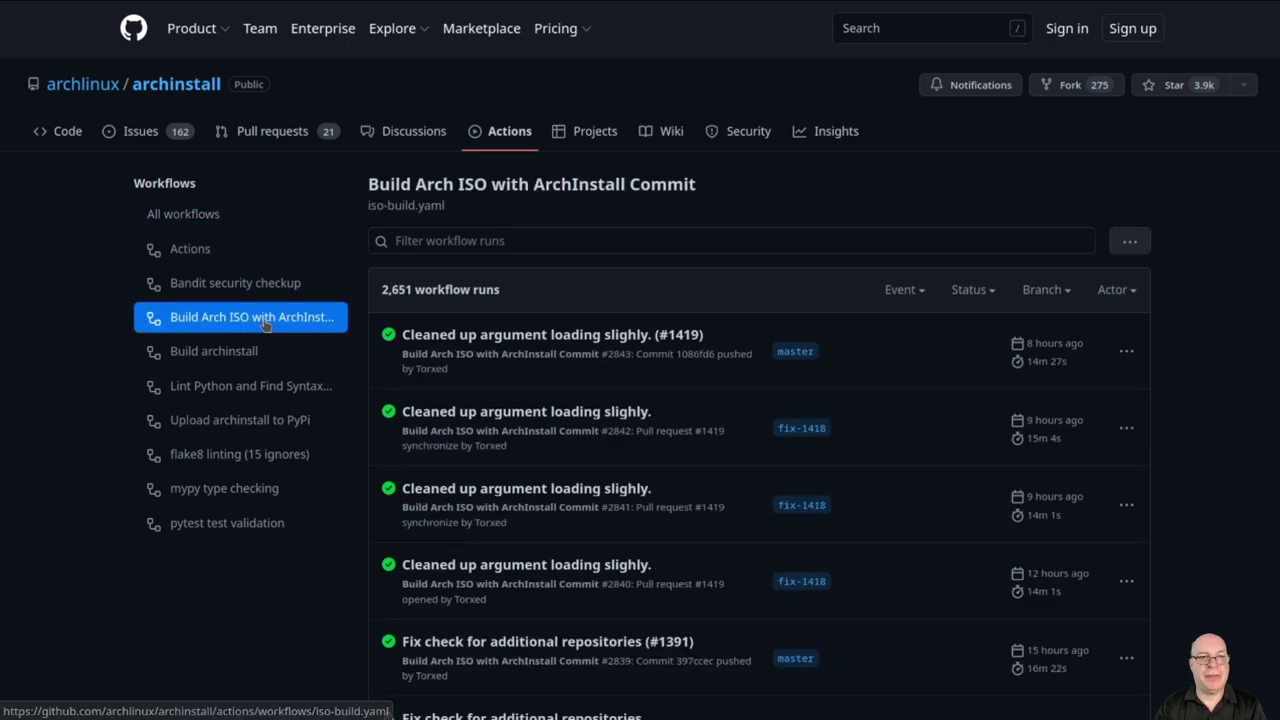
pyautogui.click(553, 336)
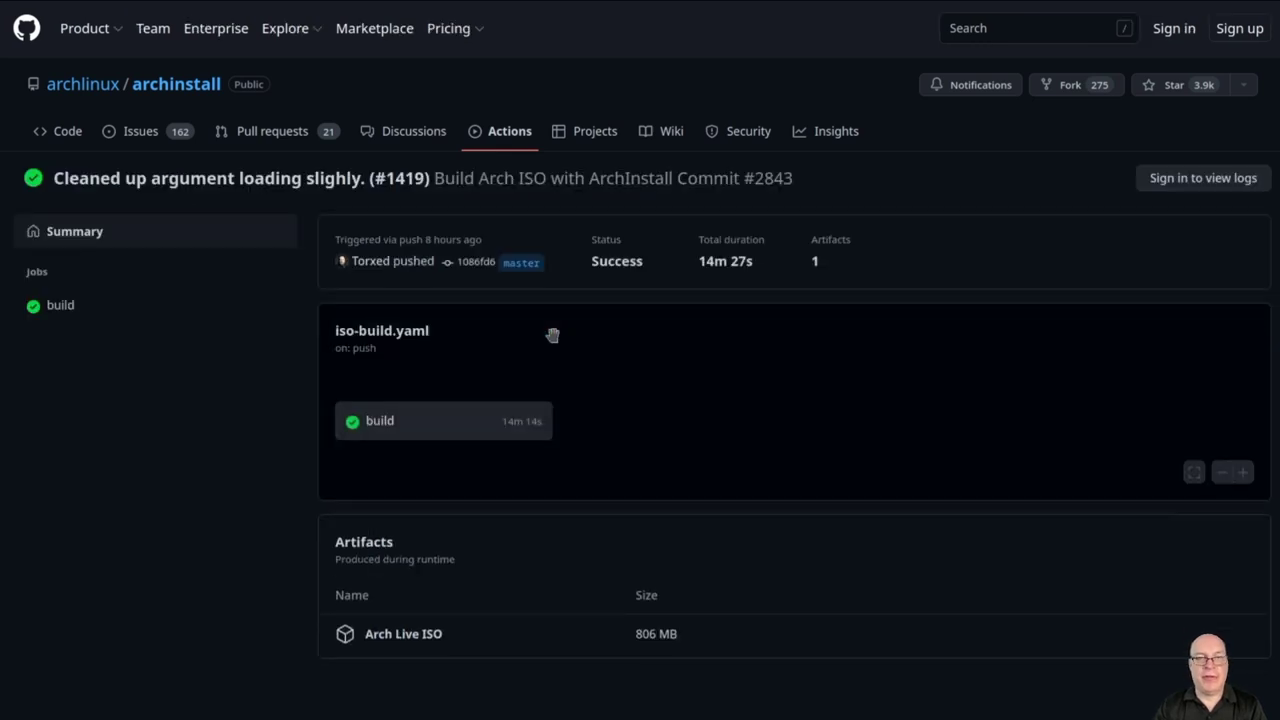
pyautogui.doubleClick(350, 543)
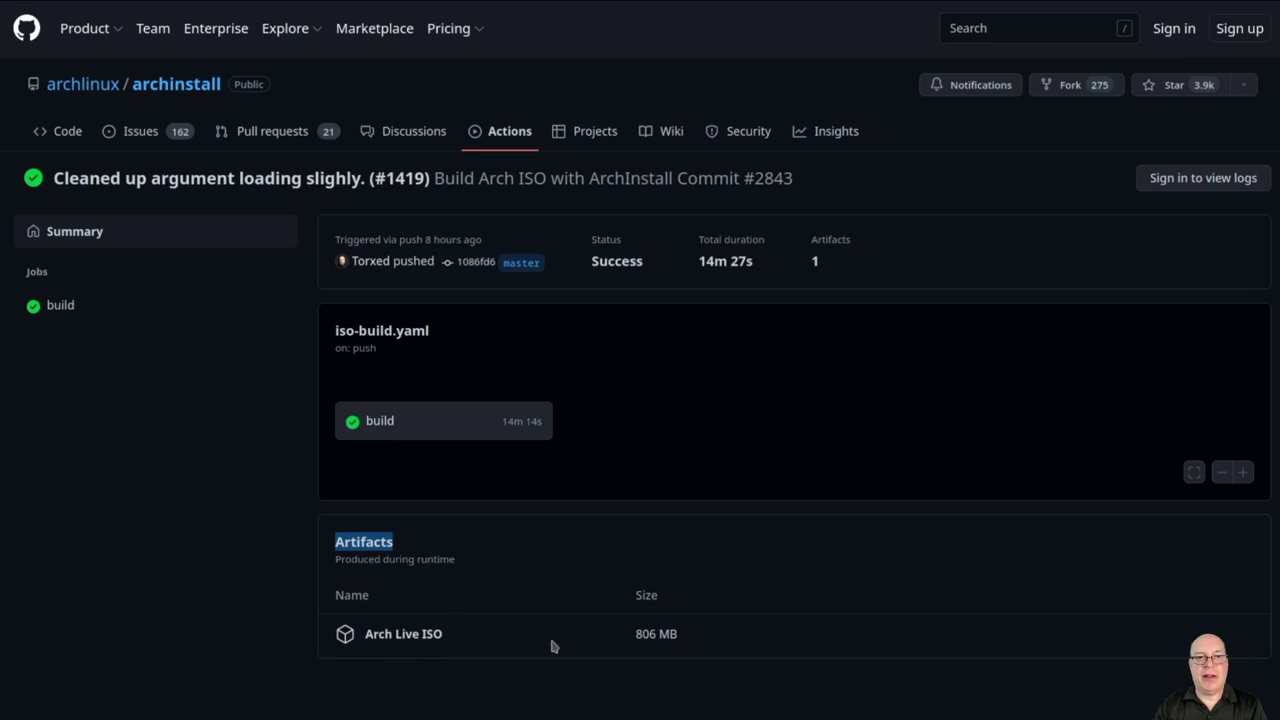
pyautogui.moveTo(478, 638); pyautogui.dragTo(363, 636)
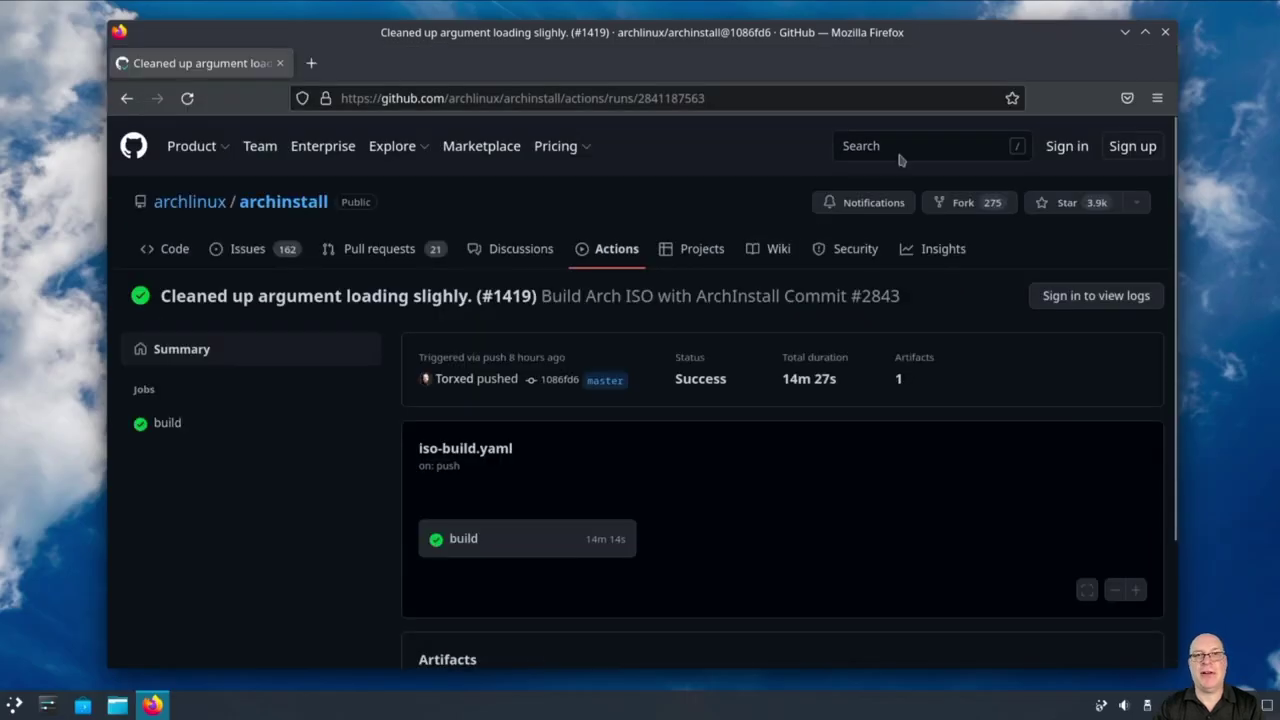
pyautogui.click(1165, 33)
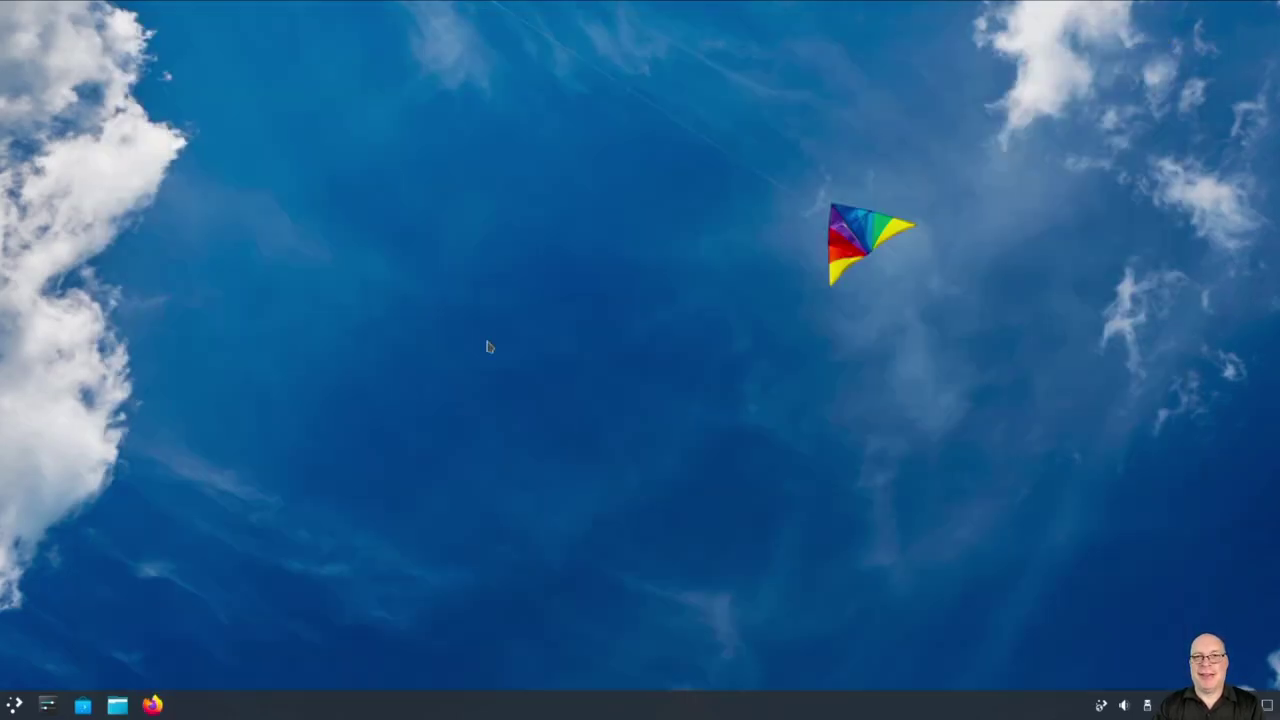
# Step: Open the Konsole terminal with enlarged text and run neofetch to display the system information
pyautogui.click(15, 706)
pyautogui.write('kon')
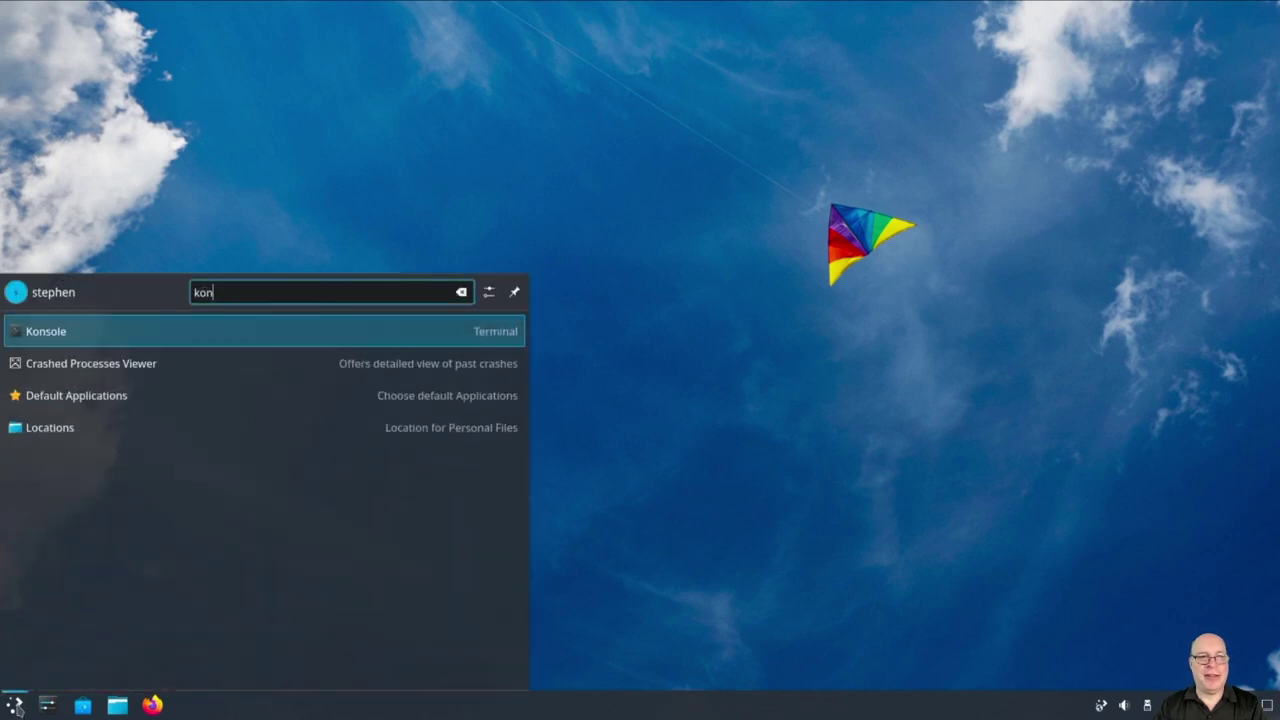
pyautogui.press('Return')
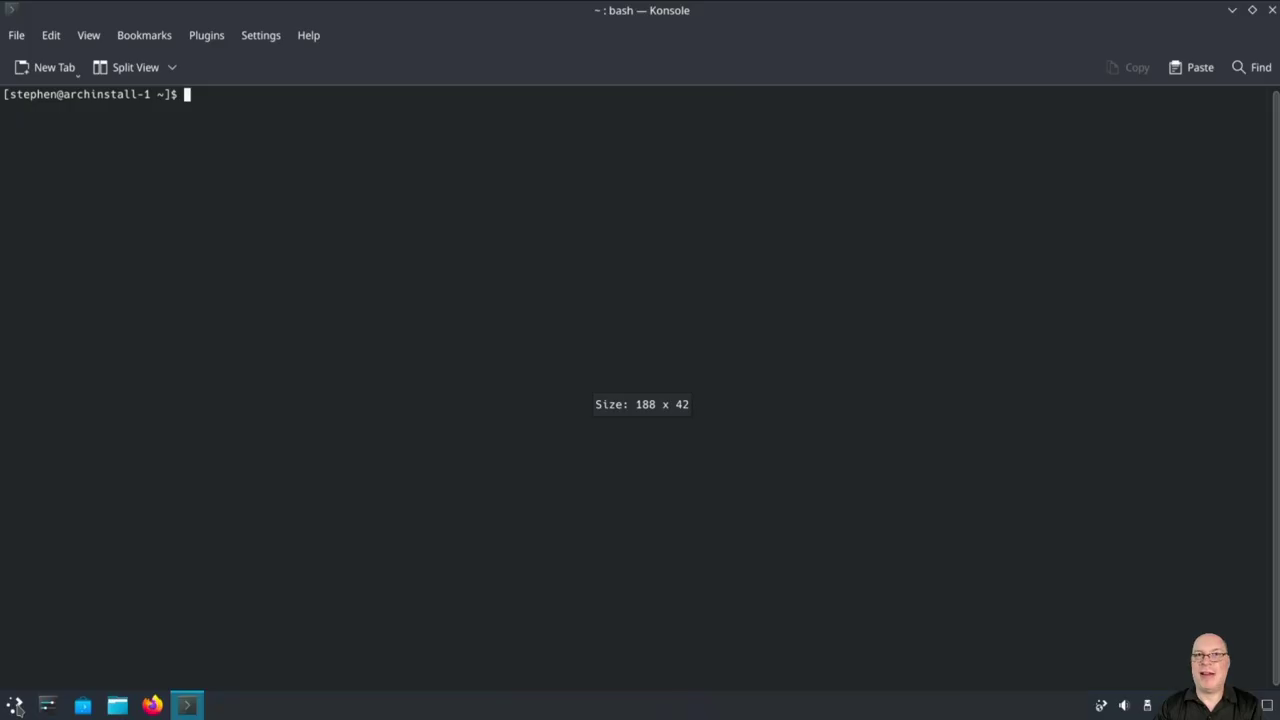
pyautogui.hotkey('ctrl', '+')
pyautogui.hotkey('ctrl', '+')
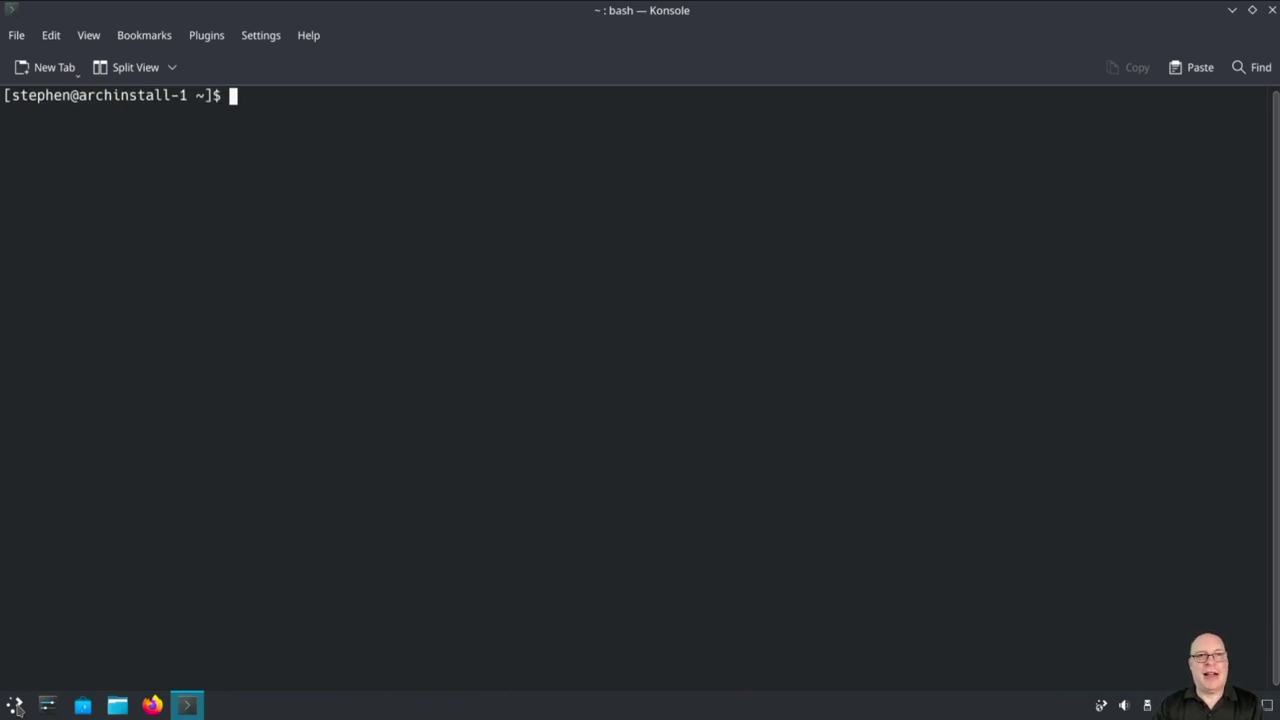
pyautogui.write('neofetch')
pyautogui.press('Return')
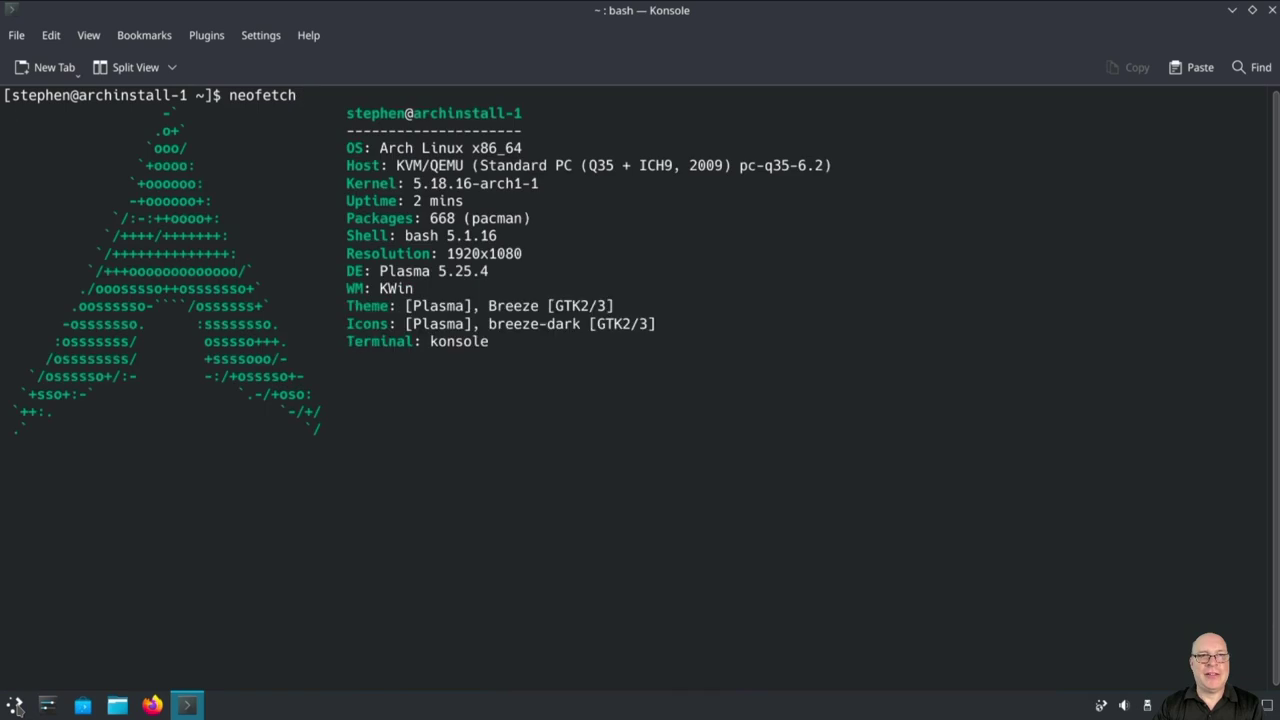